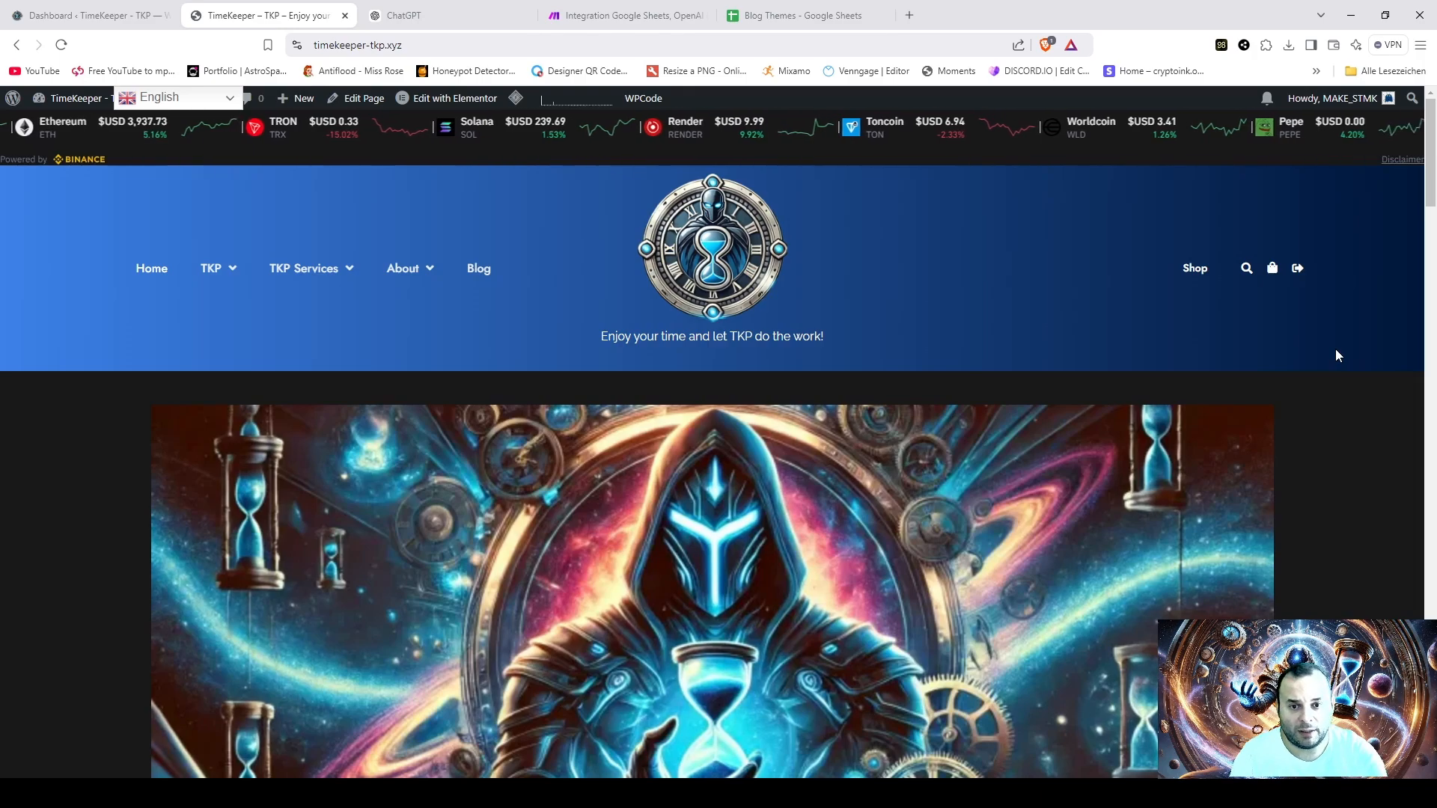
scroll(1337, 378, "down", 1)
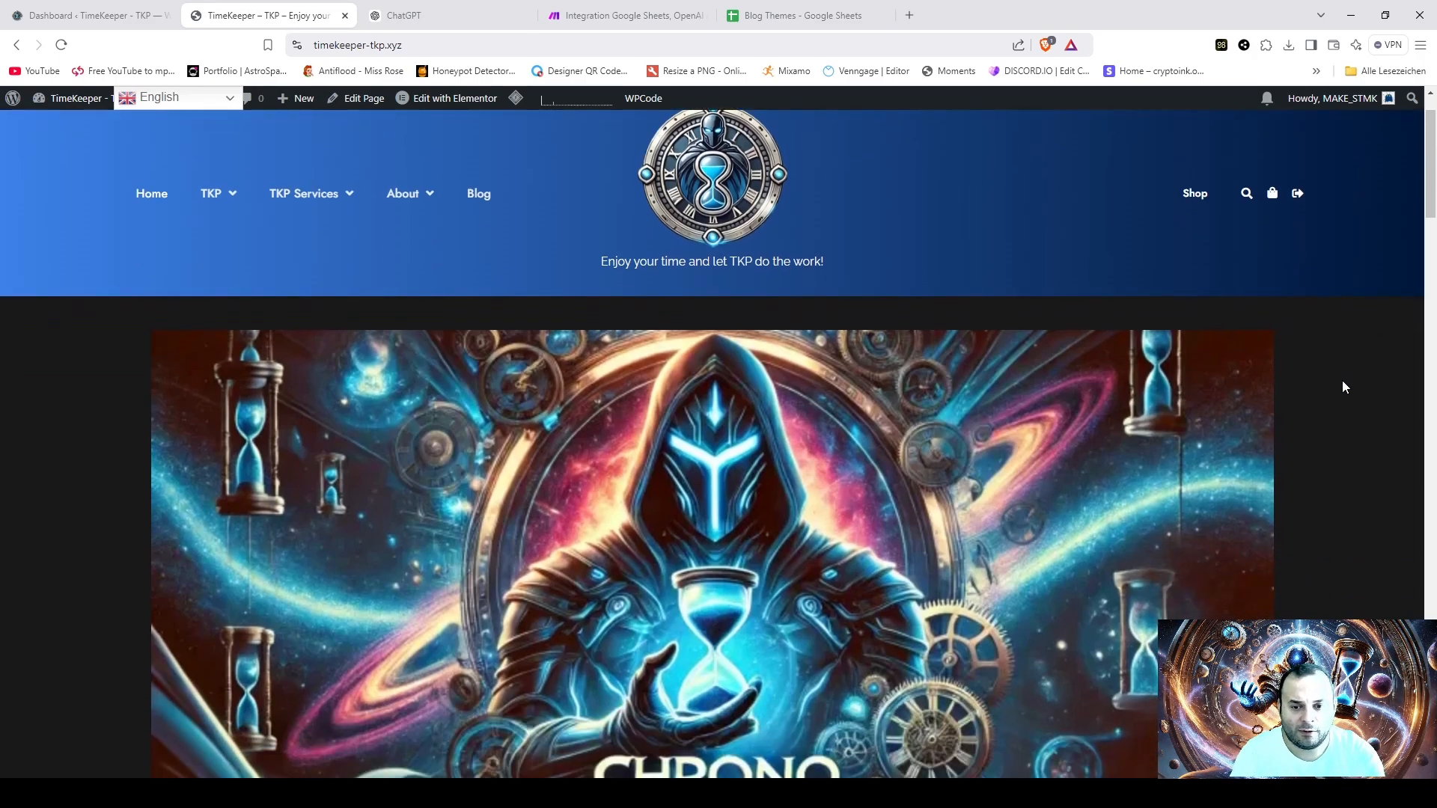
scroll(1337, 362, "down", 2)
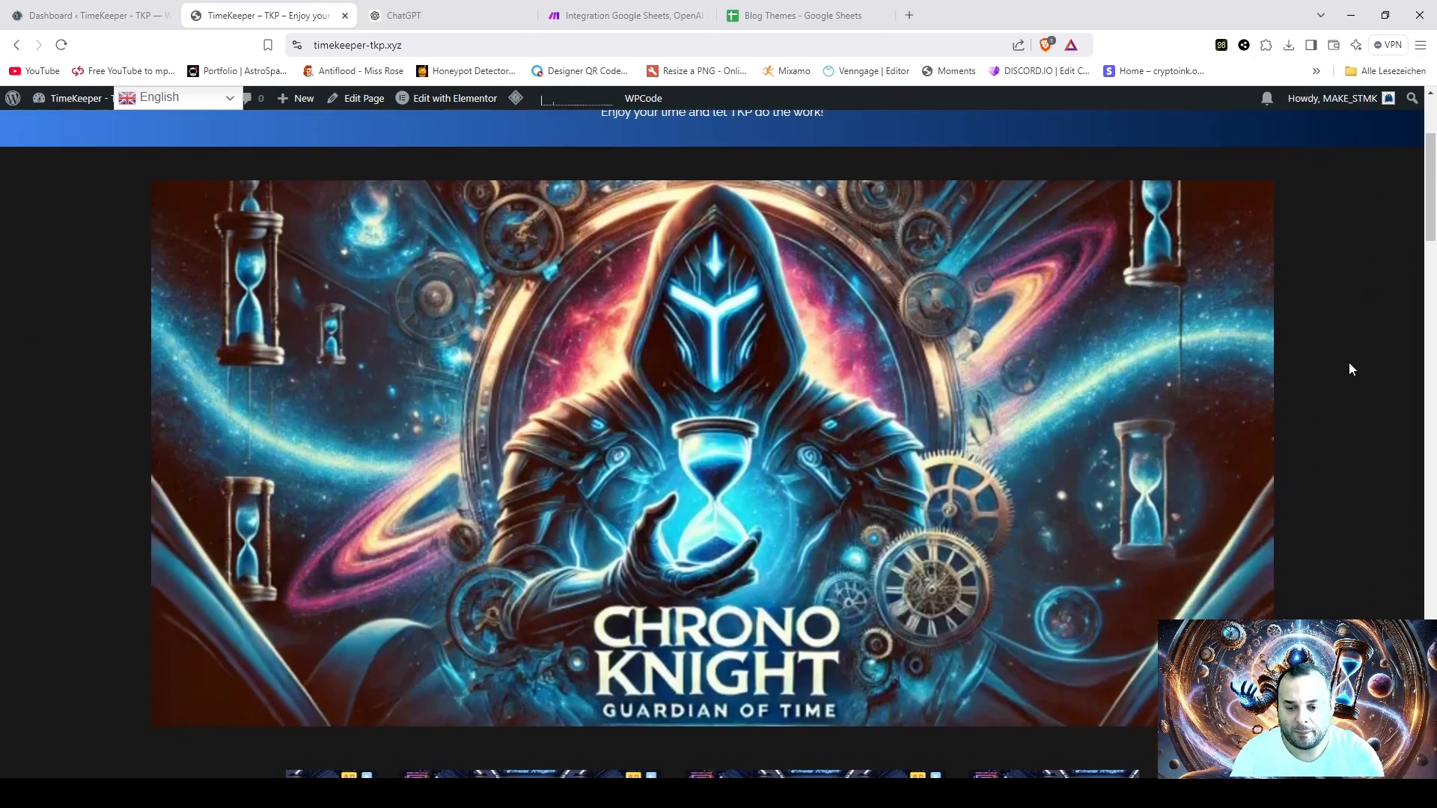
scroll(1340, 376, "up", 3)
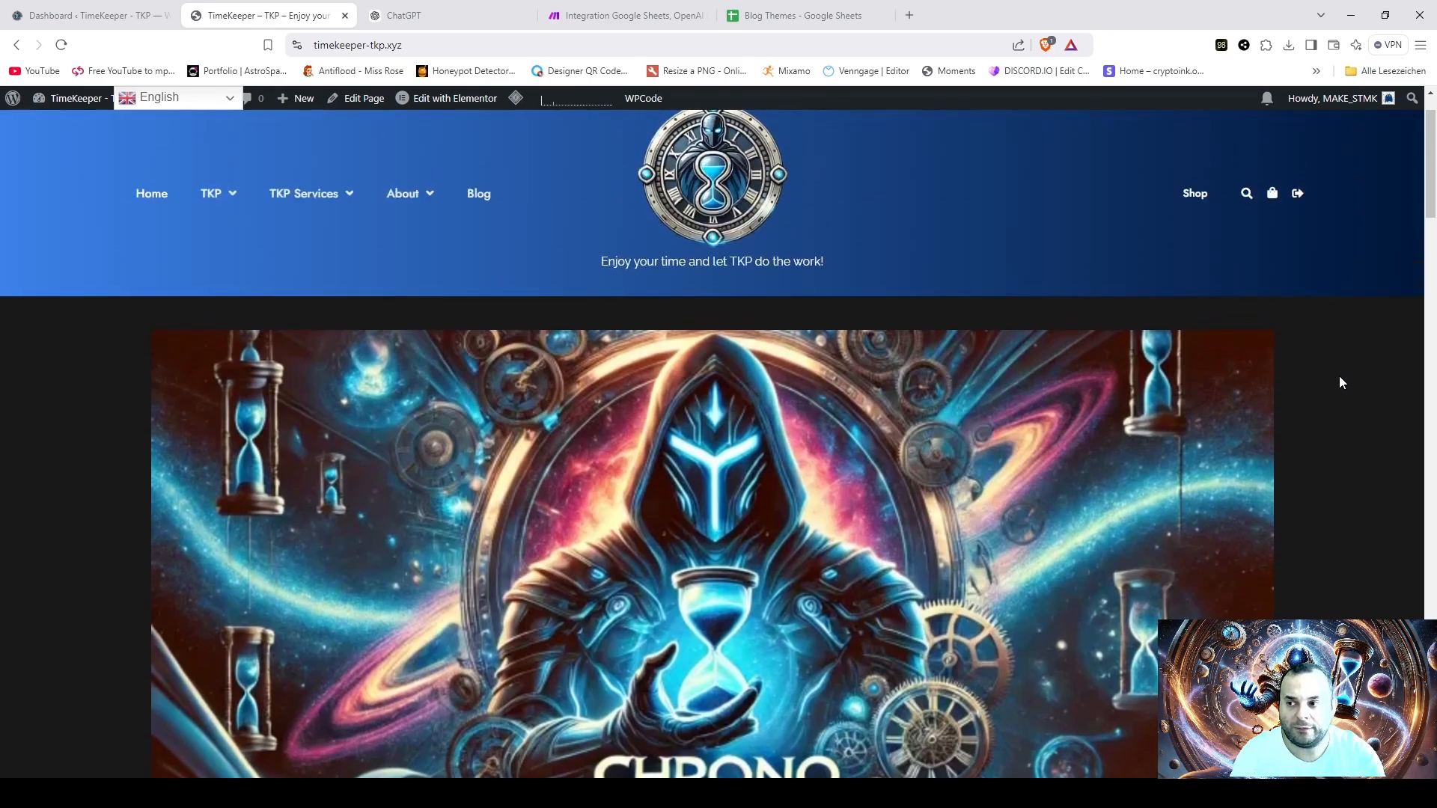
mouse_move(351, 290)
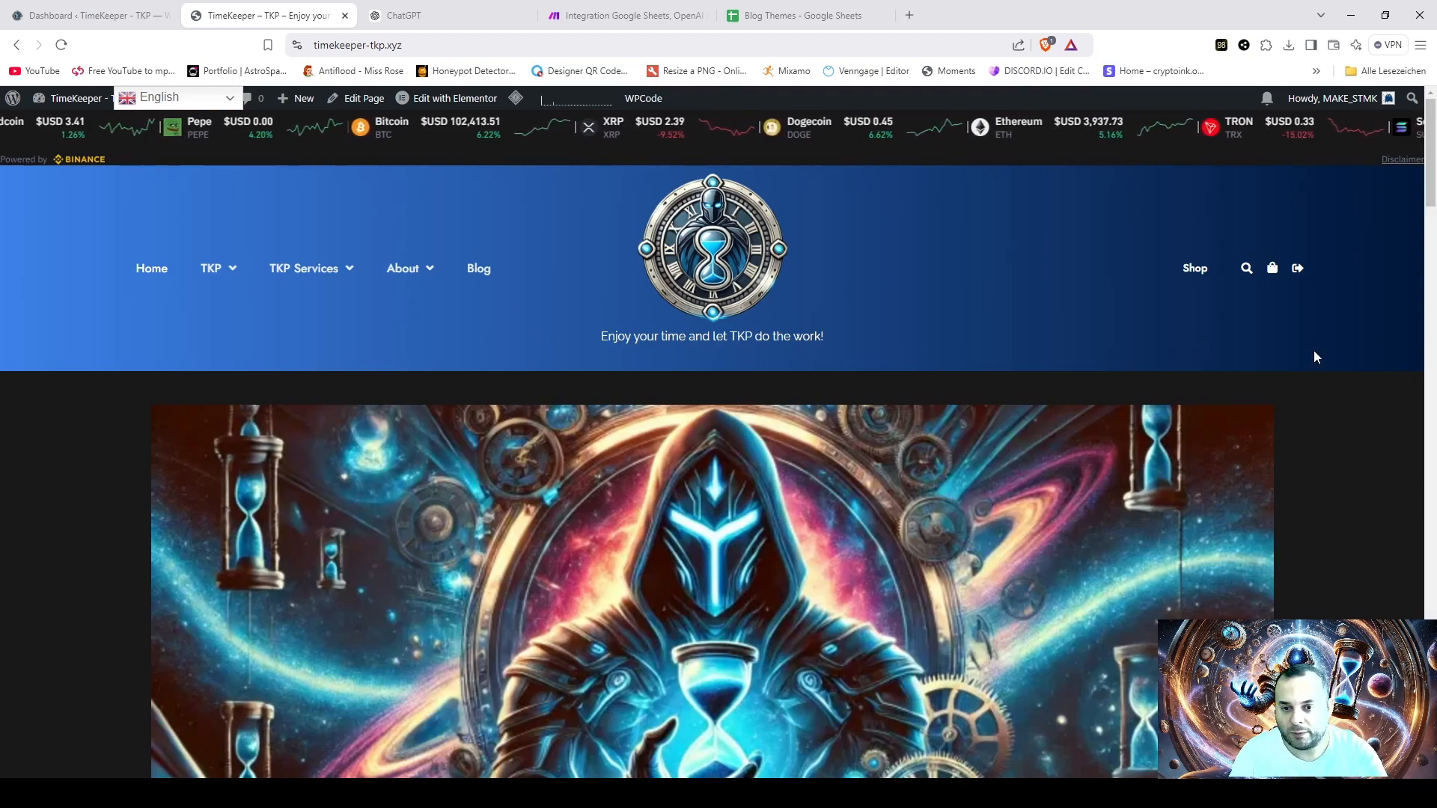
scroll(1362, 369, "down", 3)
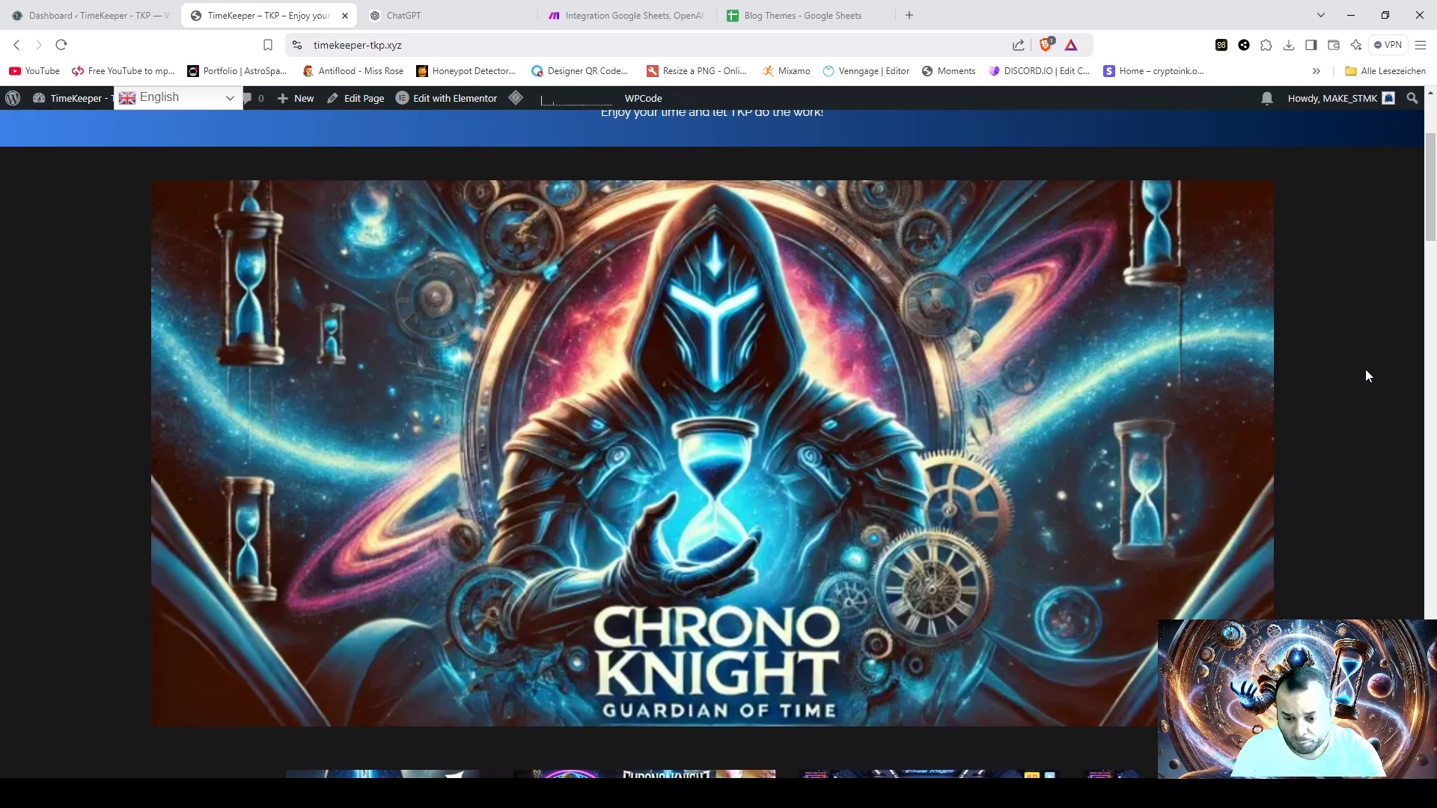
scroll(1365, 369, "down", 1)
scroll(1365, 370, "up", 4)
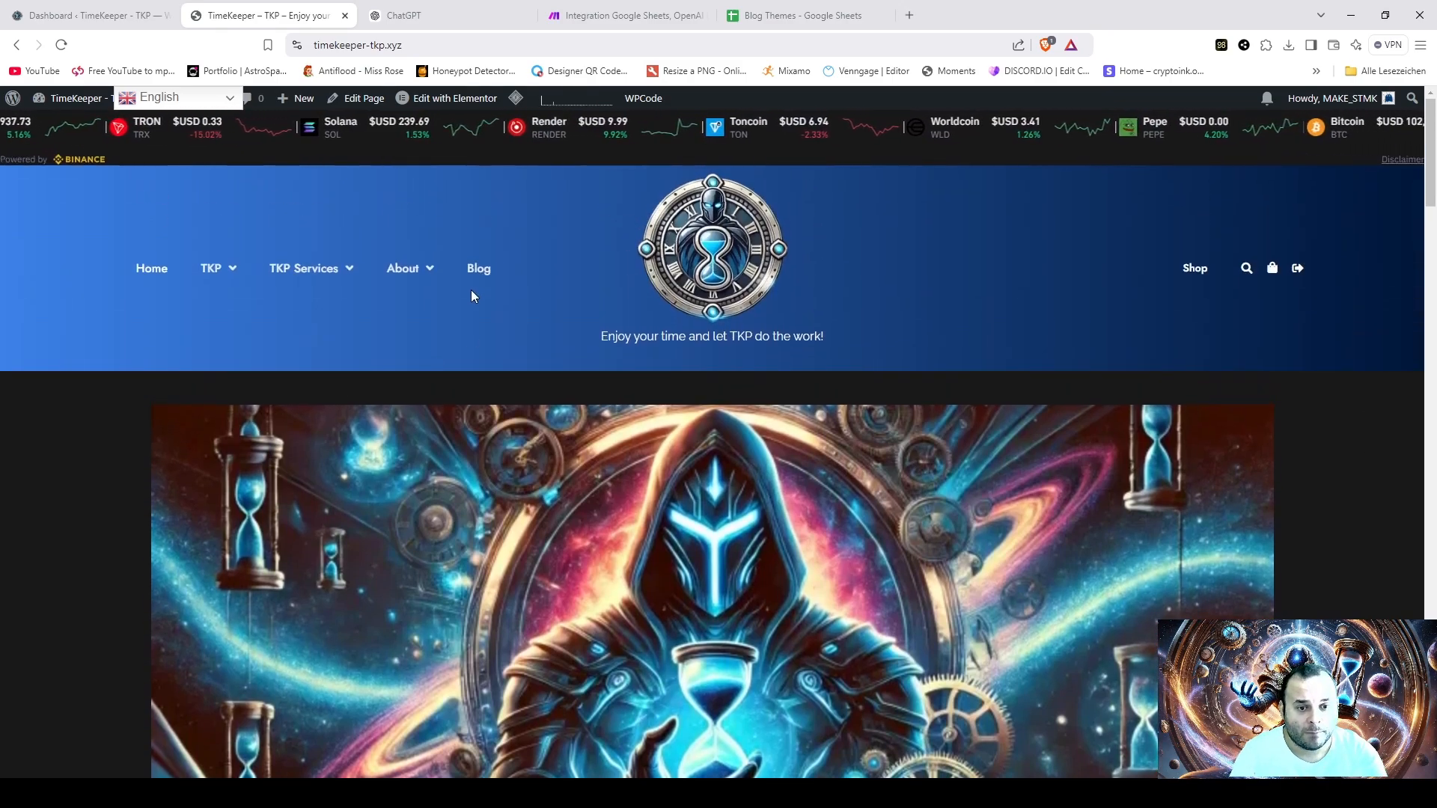
- Open the website's Blog page and look through the published post cards
left_click(478, 270)
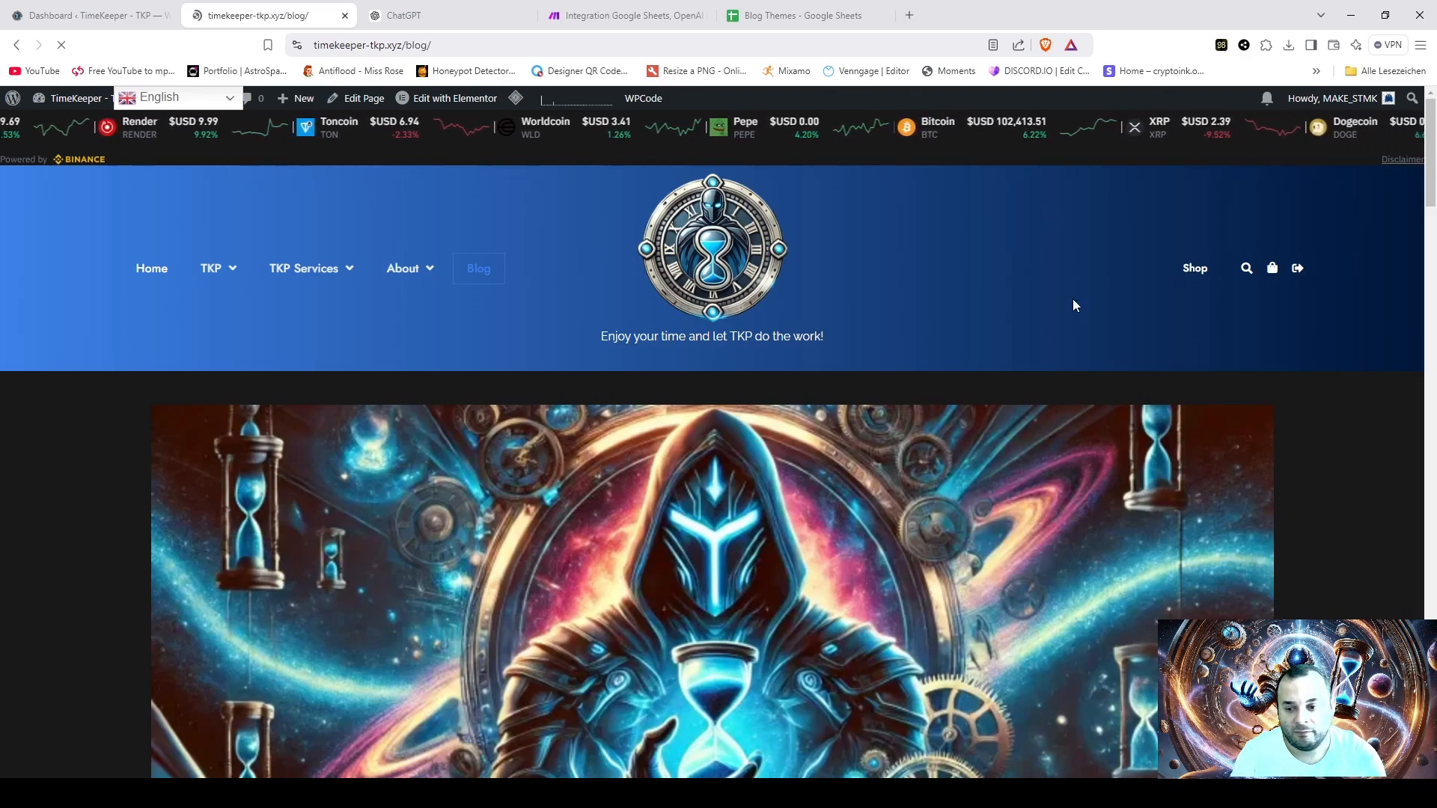
scroll(1284, 382, "down", 4)
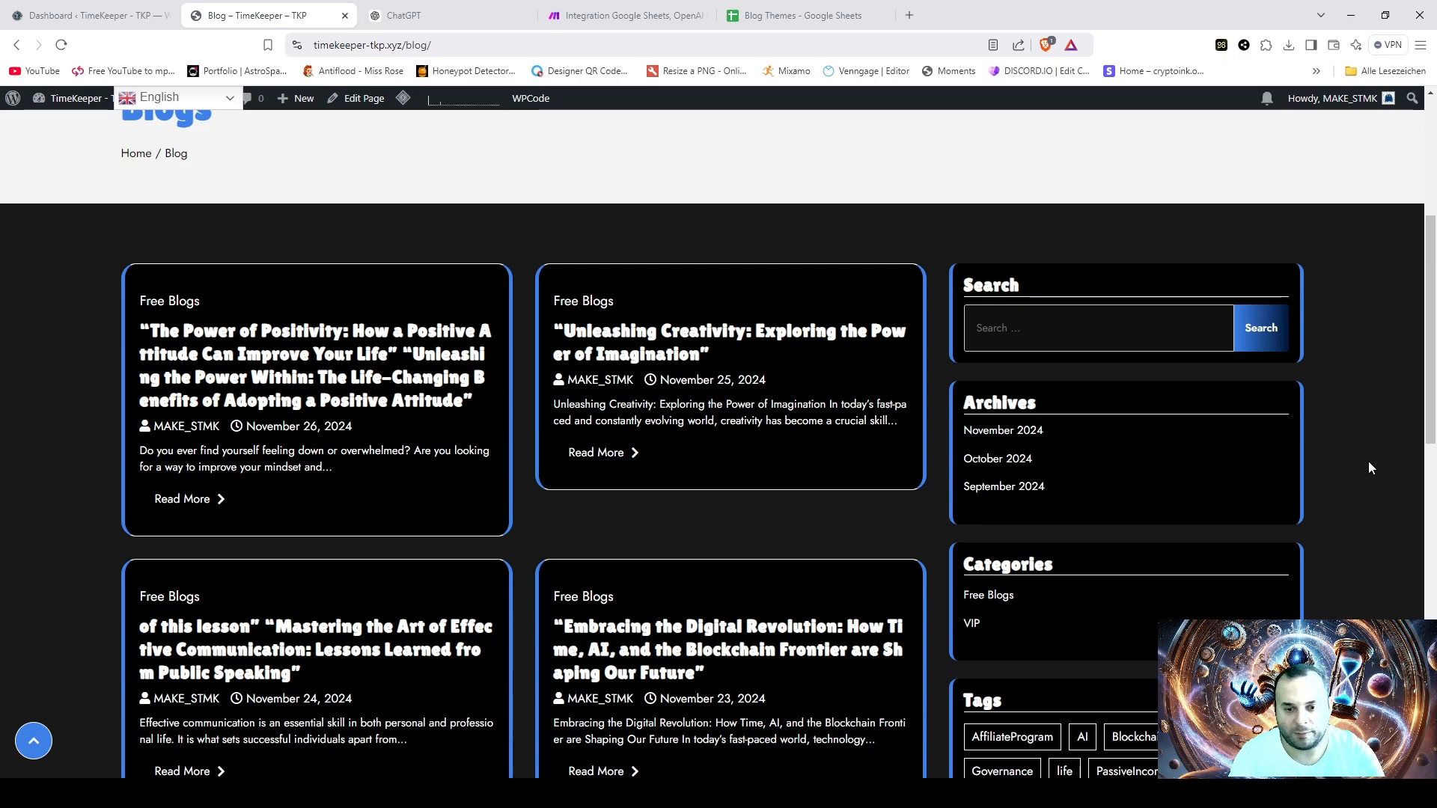
scroll(1369, 462, "down", 1)
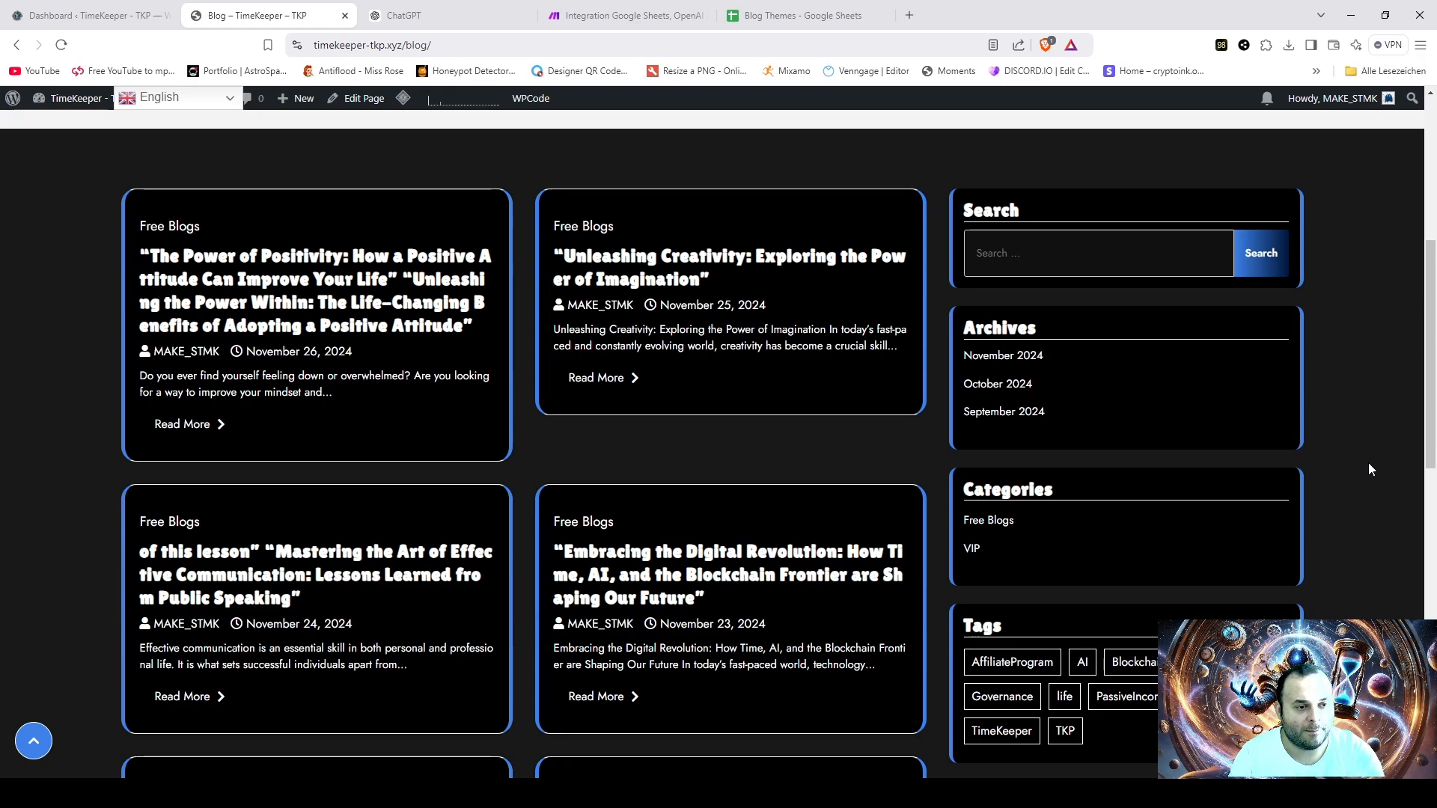
scroll(1368, 462, "down", 5)
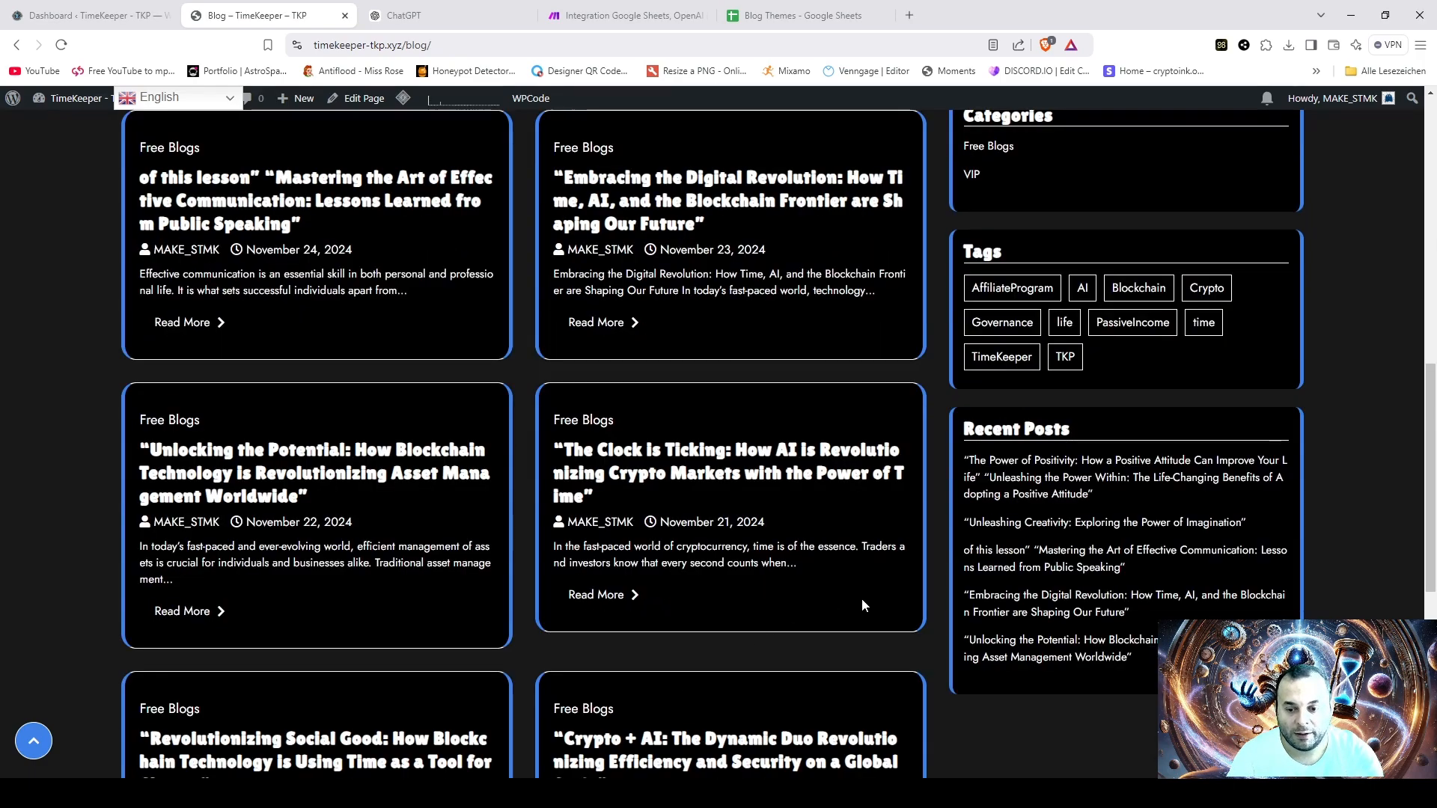
scroll(862, 603, "down", 7)
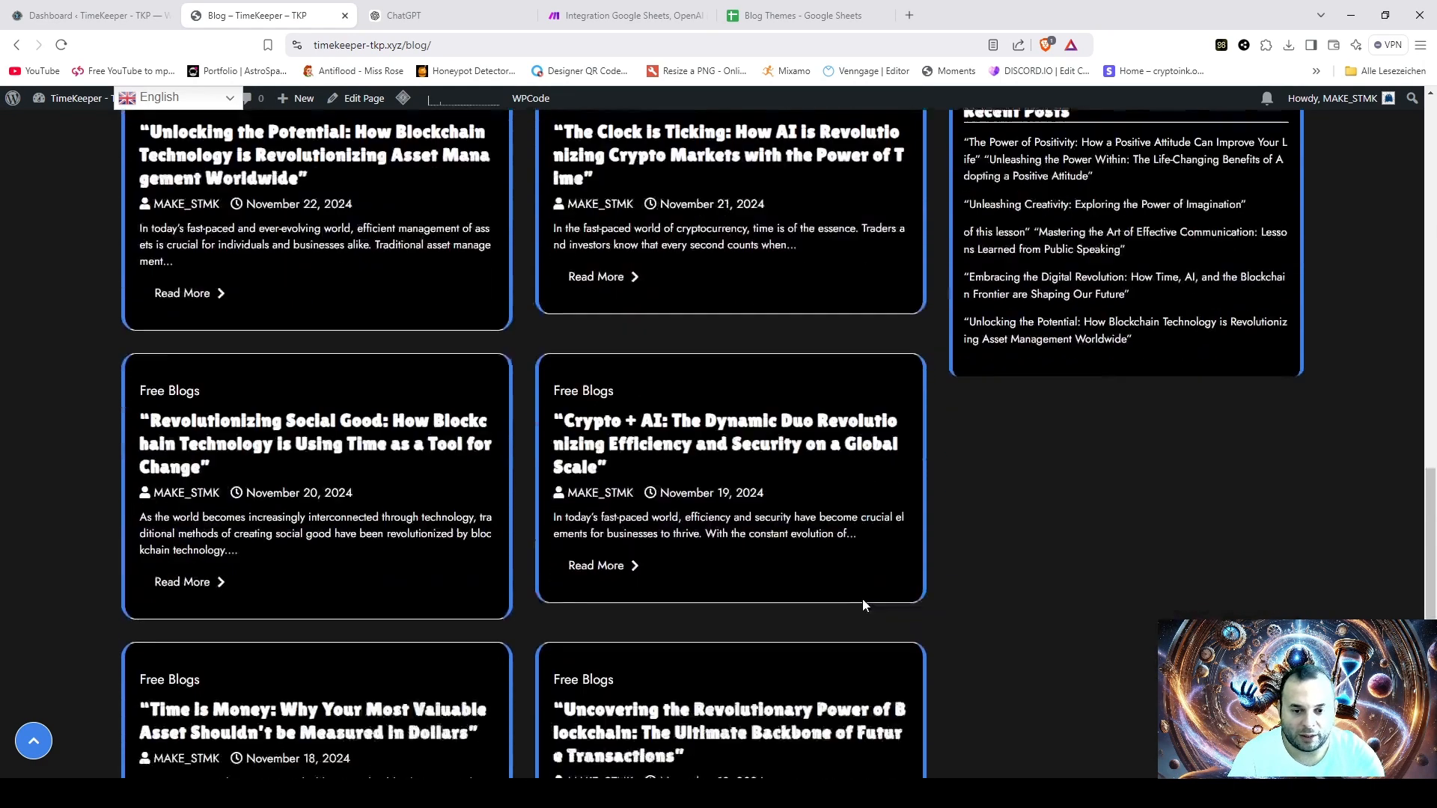
scroll(856, 592, "up", 15)
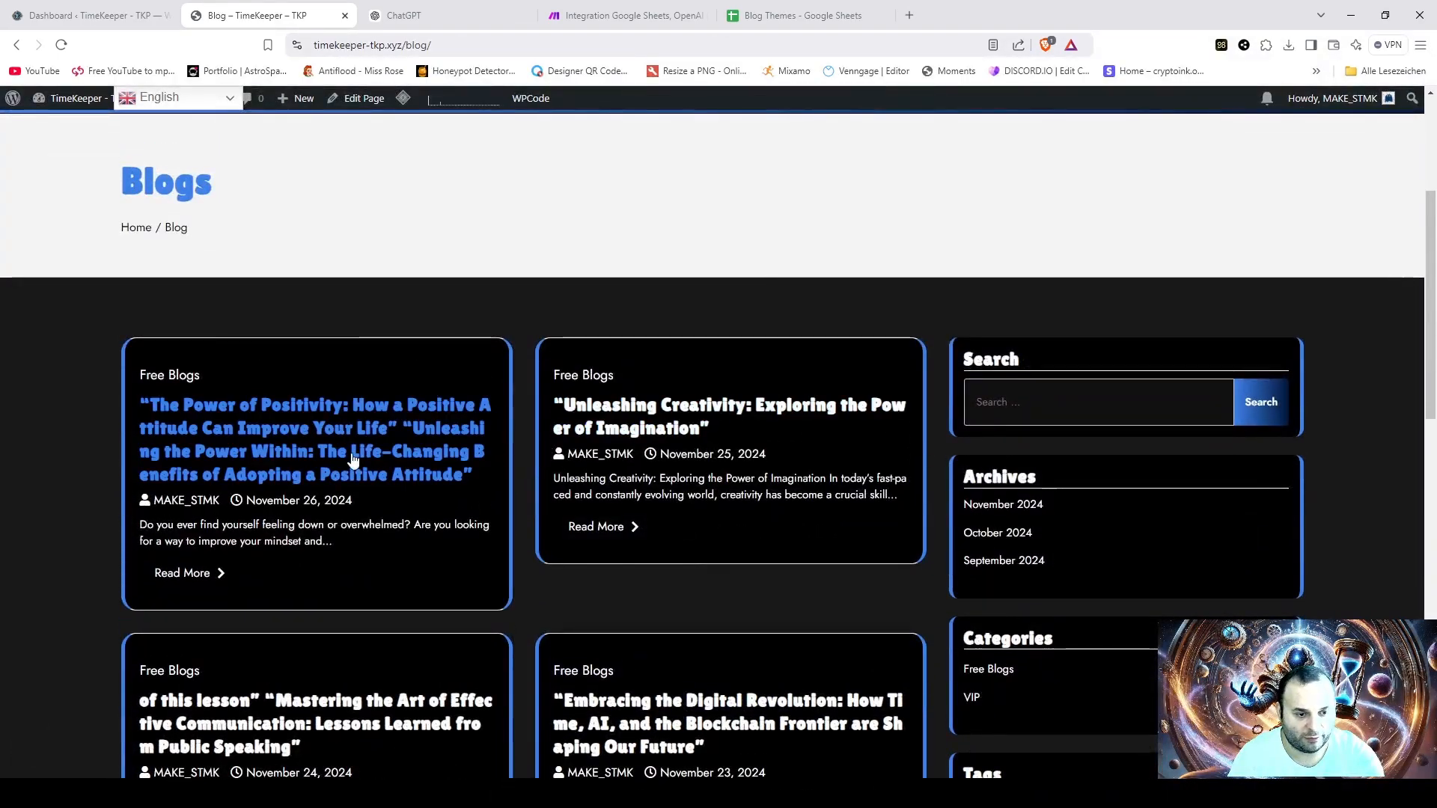
- Open the November 26, 2024 post "The Power of Positivity", examine its image, text and tags, and return to the Blog page
left_click(384, 448)
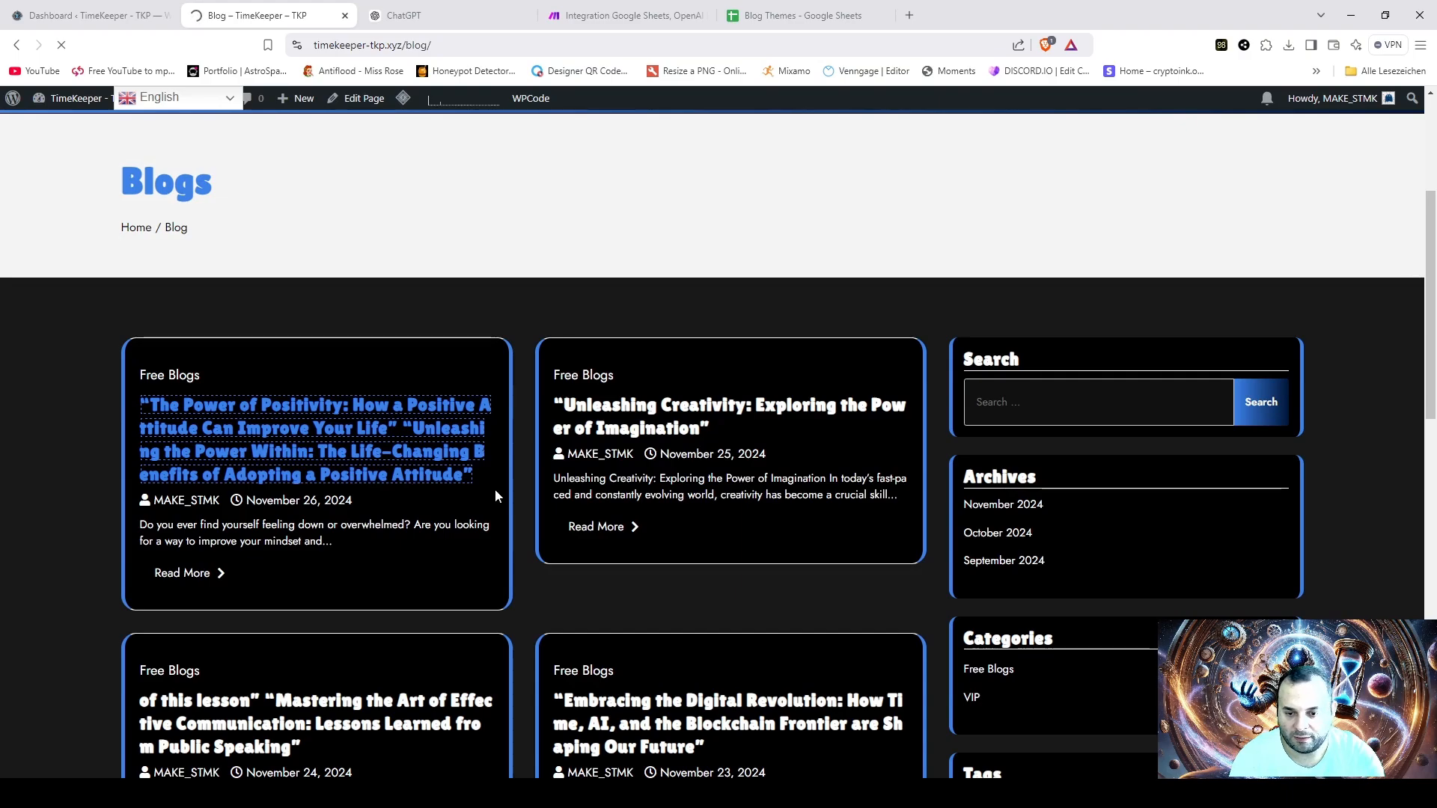
scroll(543, 489, "down", 3)
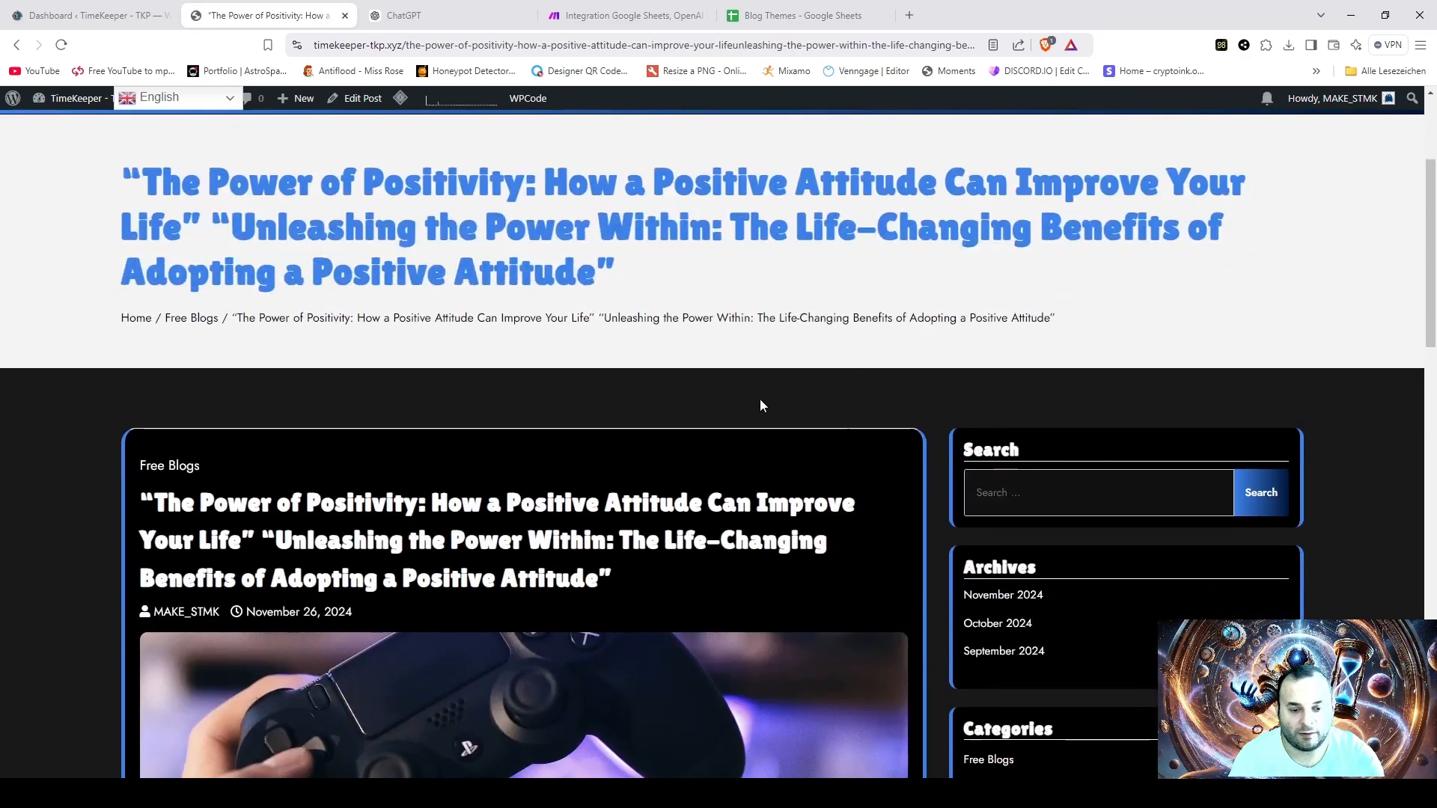
scroll(846, 416, "down", 6)
scroll(869, 442, "down", 1)
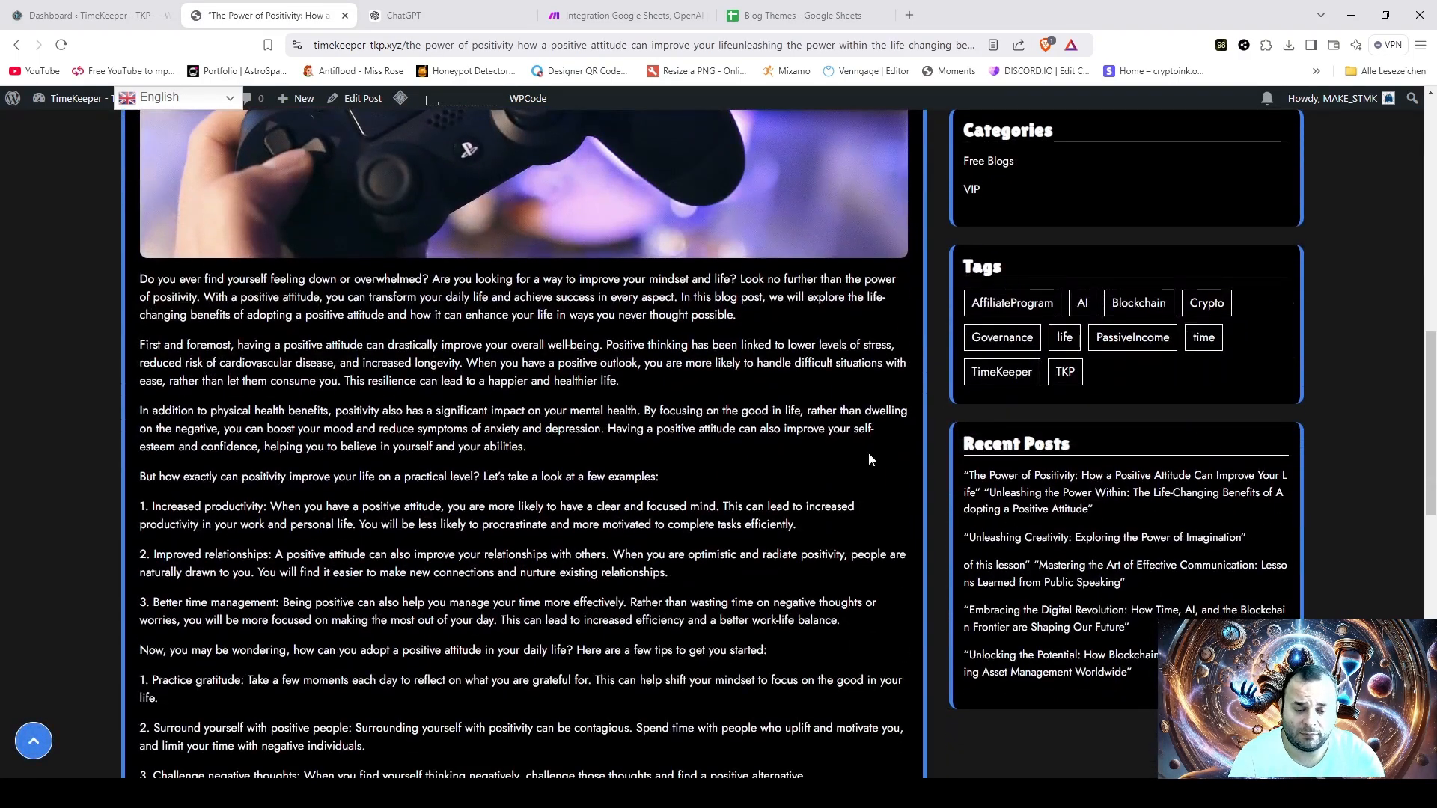
scroll(868, 452, "down", 2)
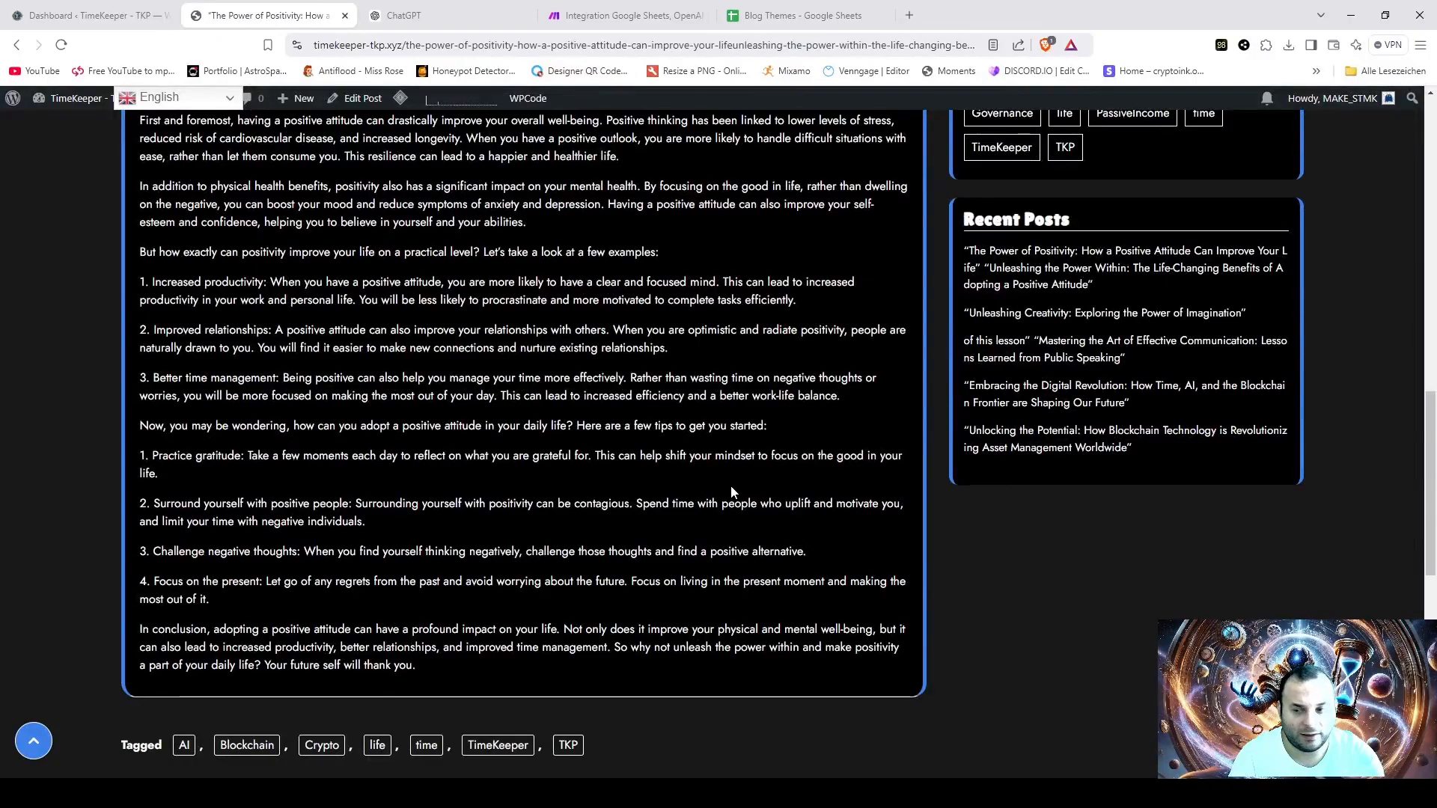
scroll(730, 486, "up", 5)
scroll(601, 552, "up", 3)
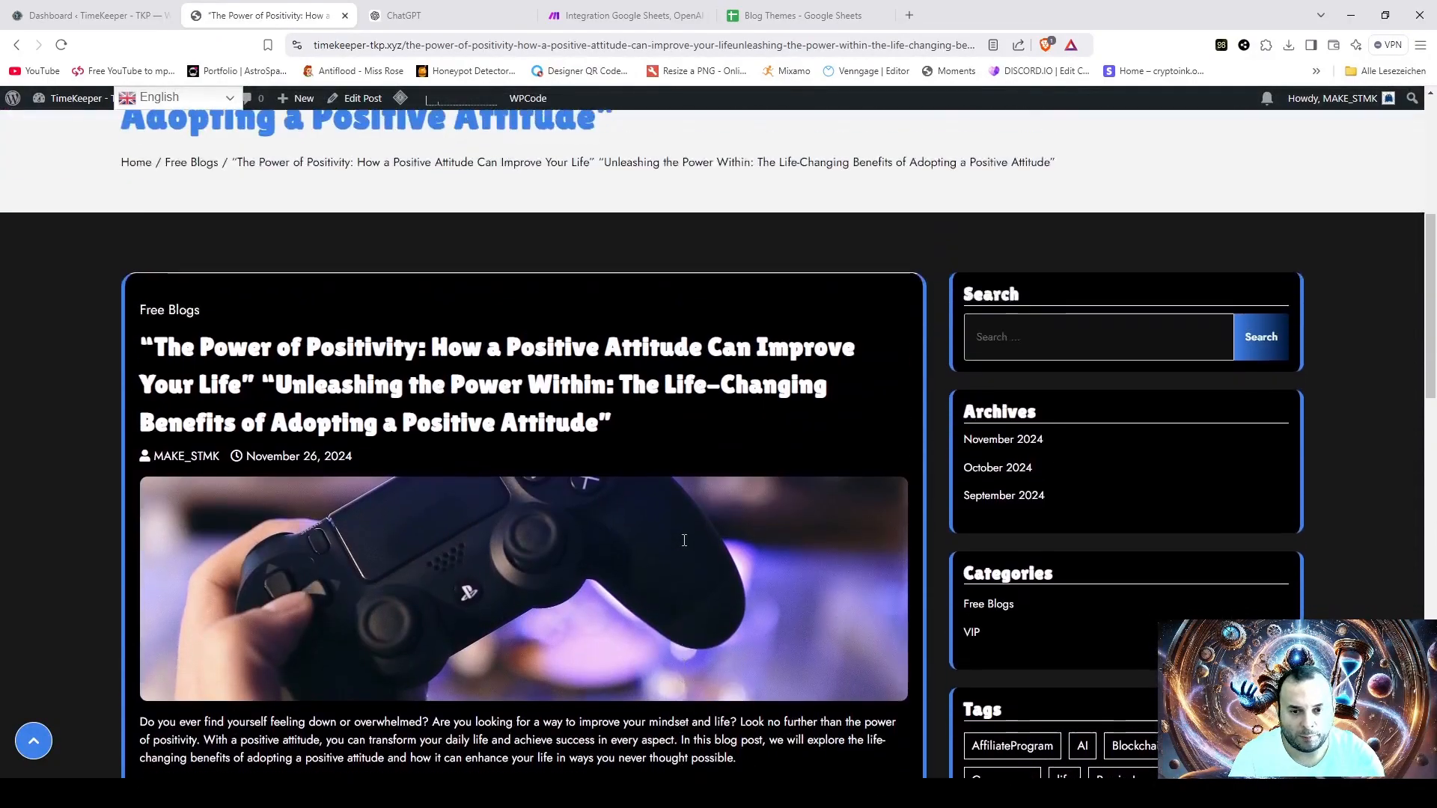
scroll(763, 434, "up", 4)
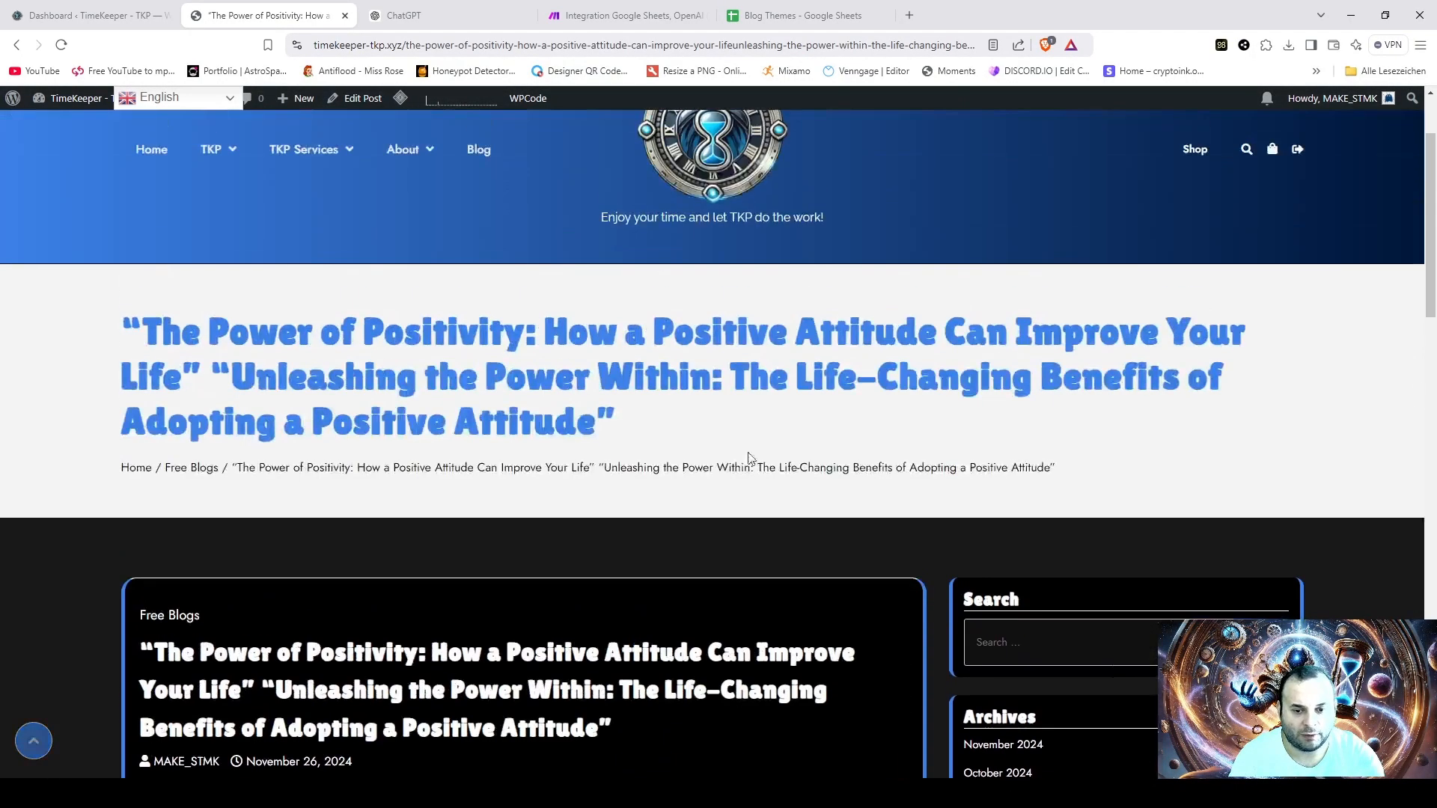
scroll(761, 497, "down", 4)
scroll(583, 524, "up", 5)
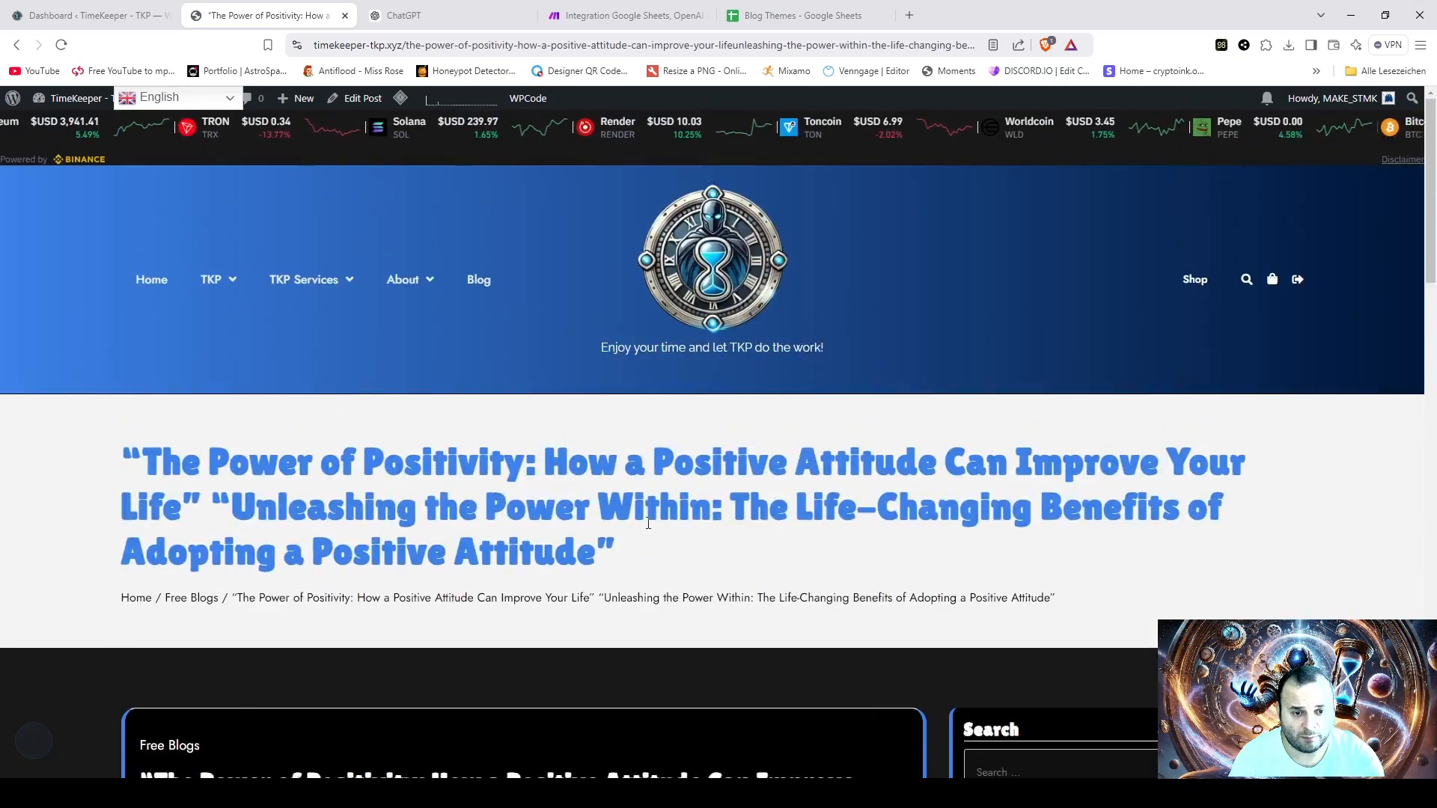
scroll(695, 536, "down", 3)
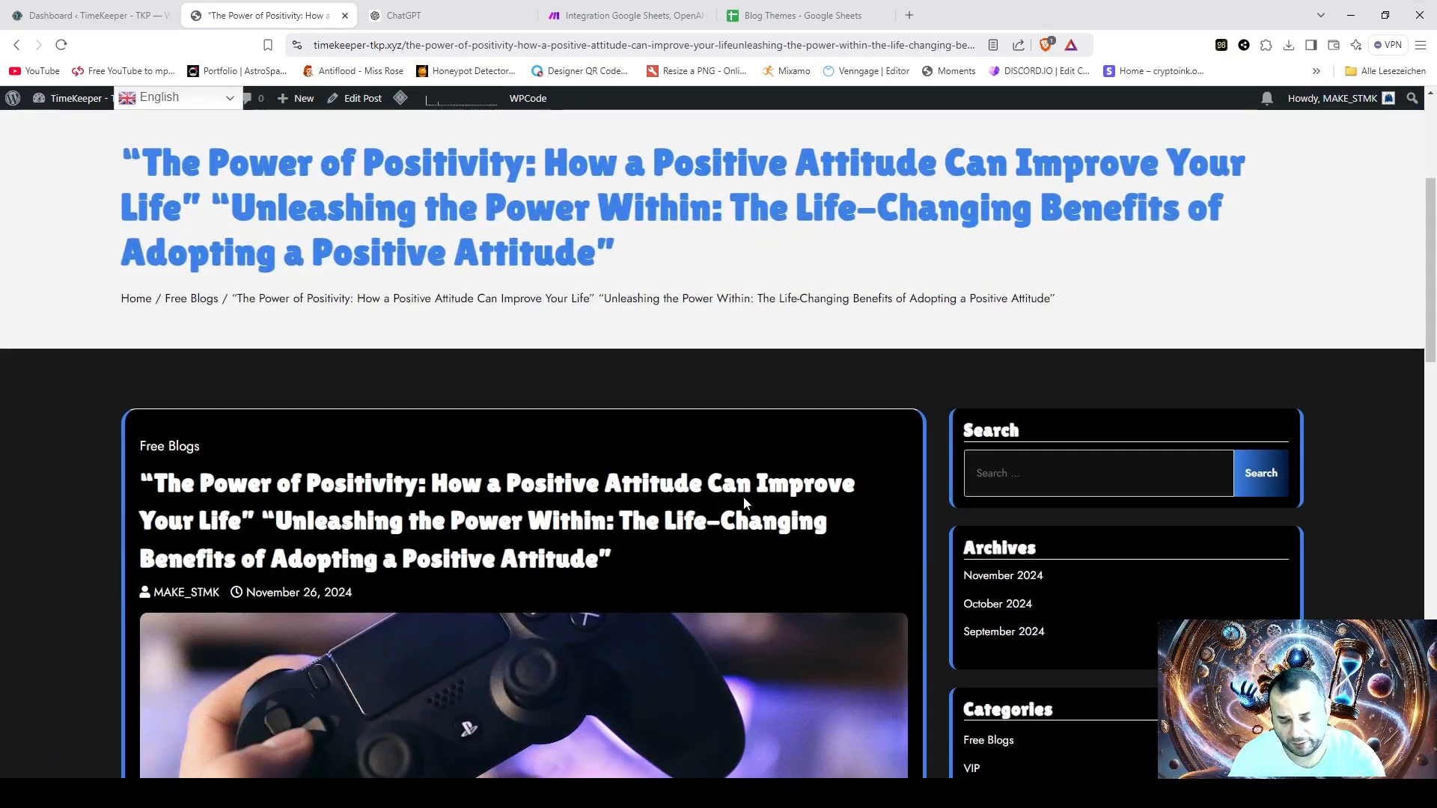
scroll(871, 505, "up", 3)
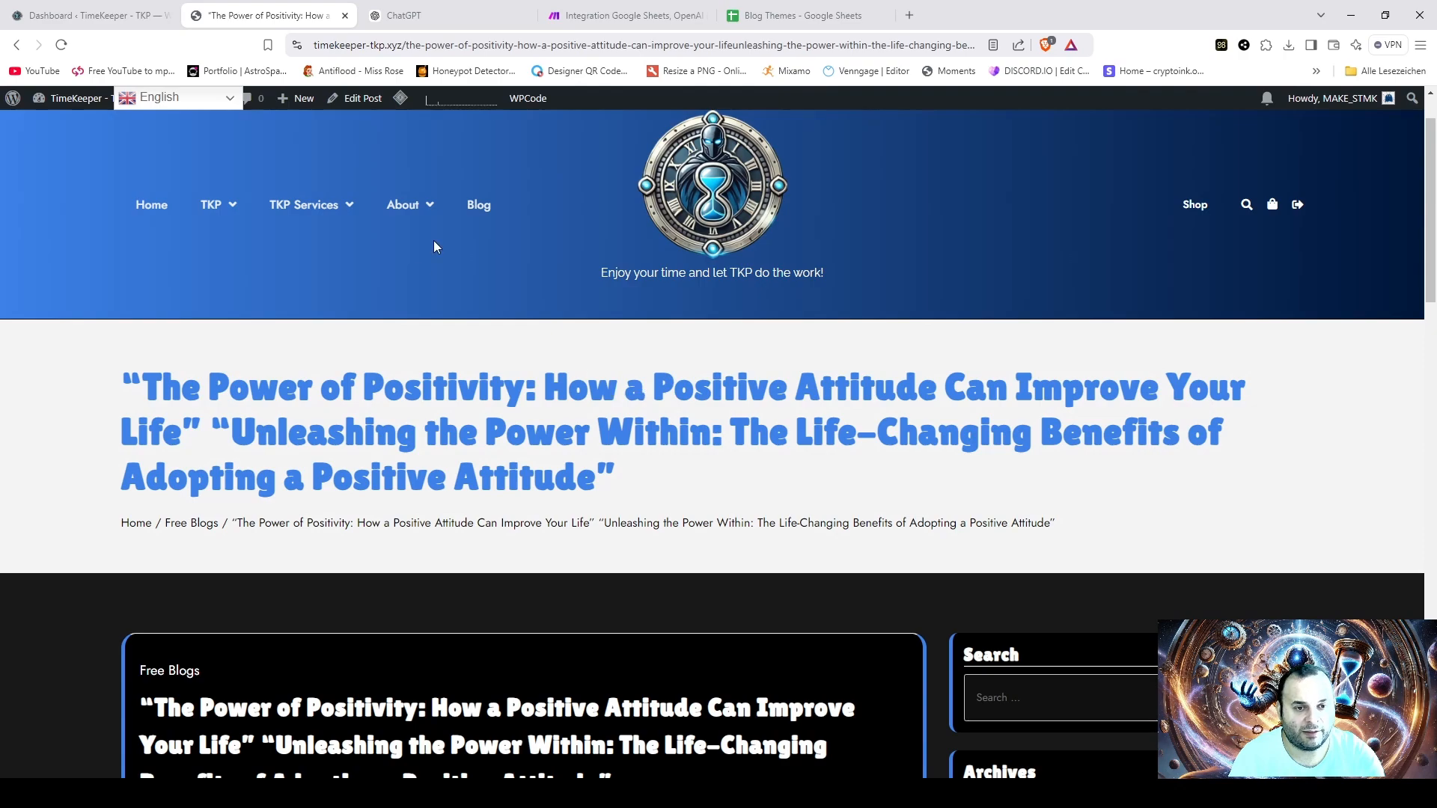
left_click(479, 205)
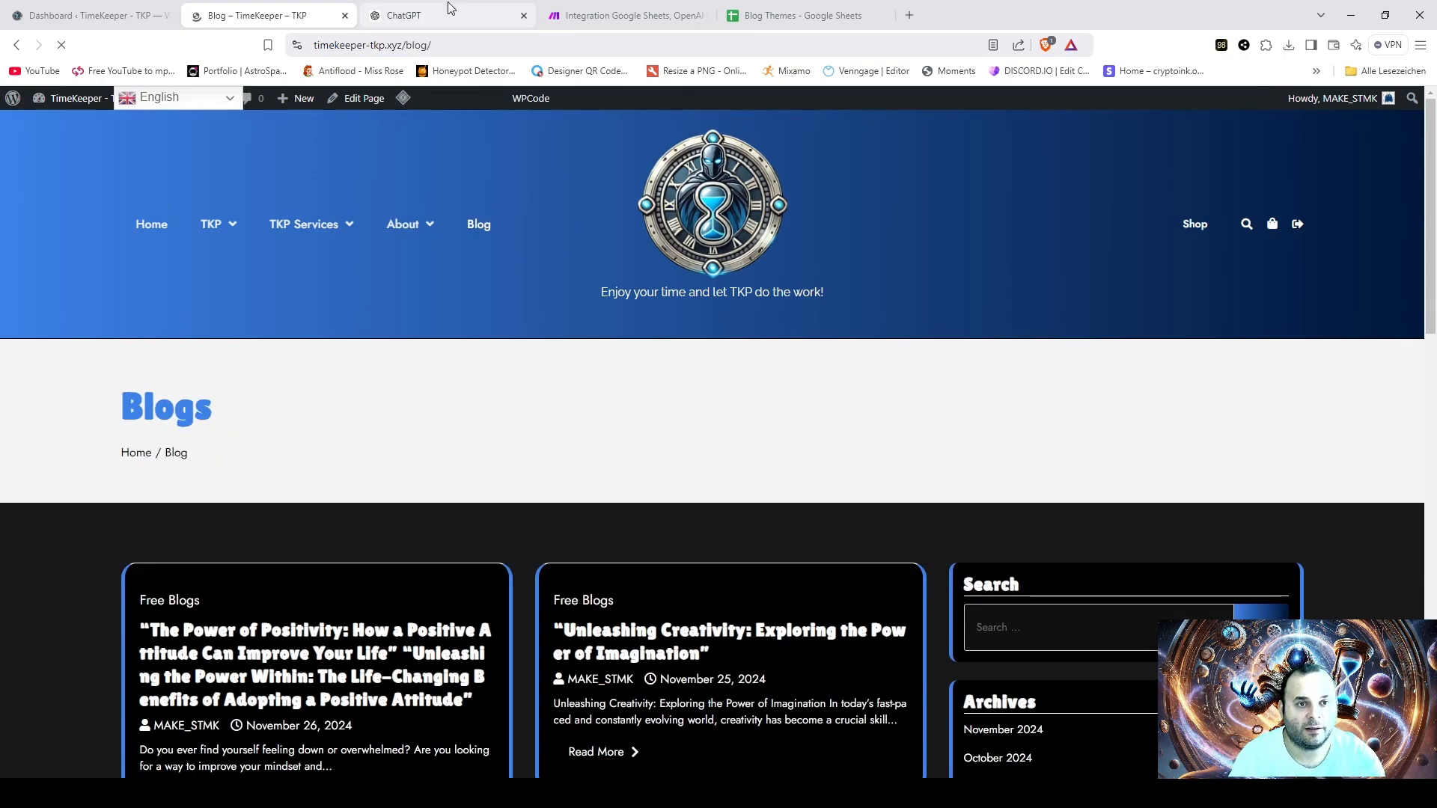
- Switch to Make, leave the open scenario and show the list of all scenarios
left_click(451, 8)
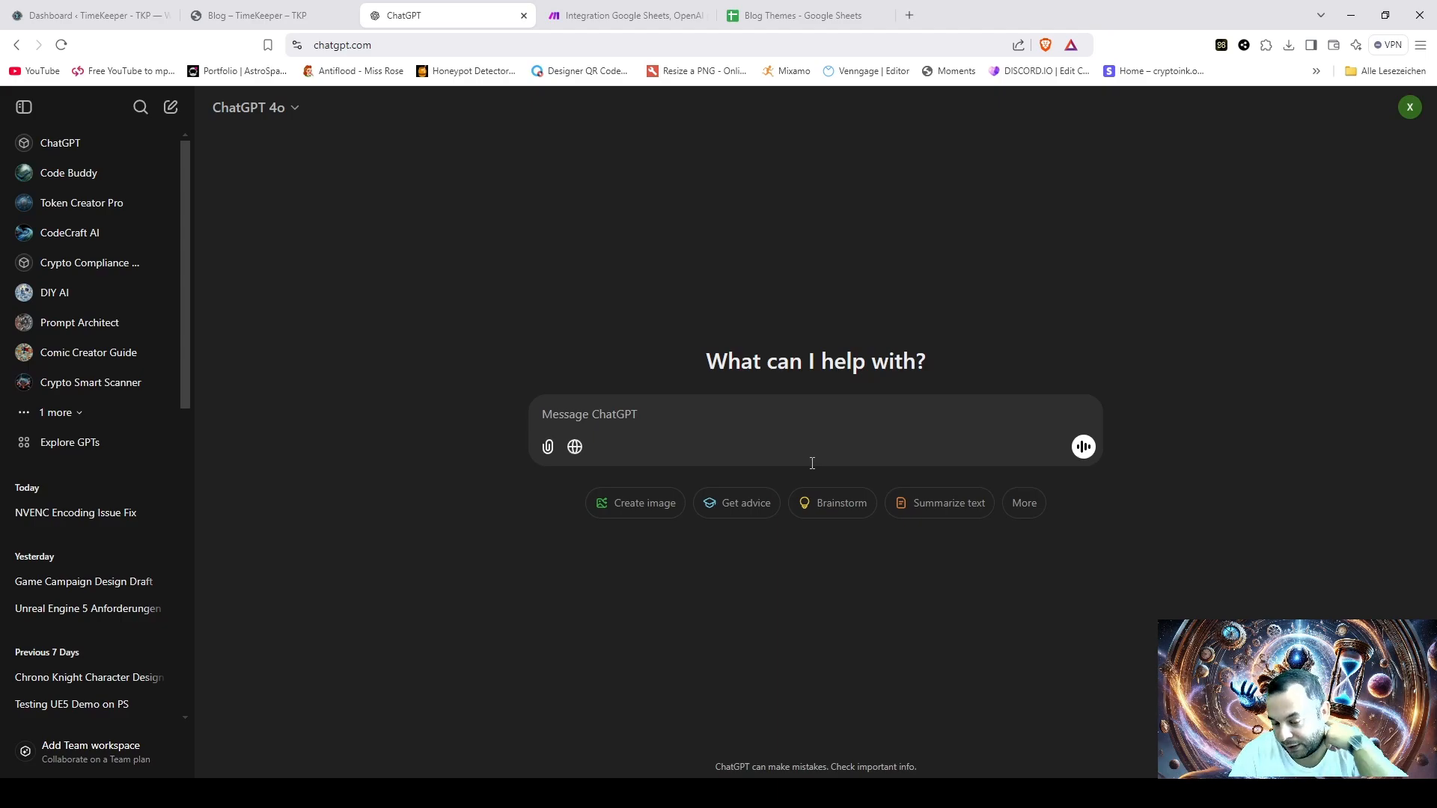
left_click(608, 22)
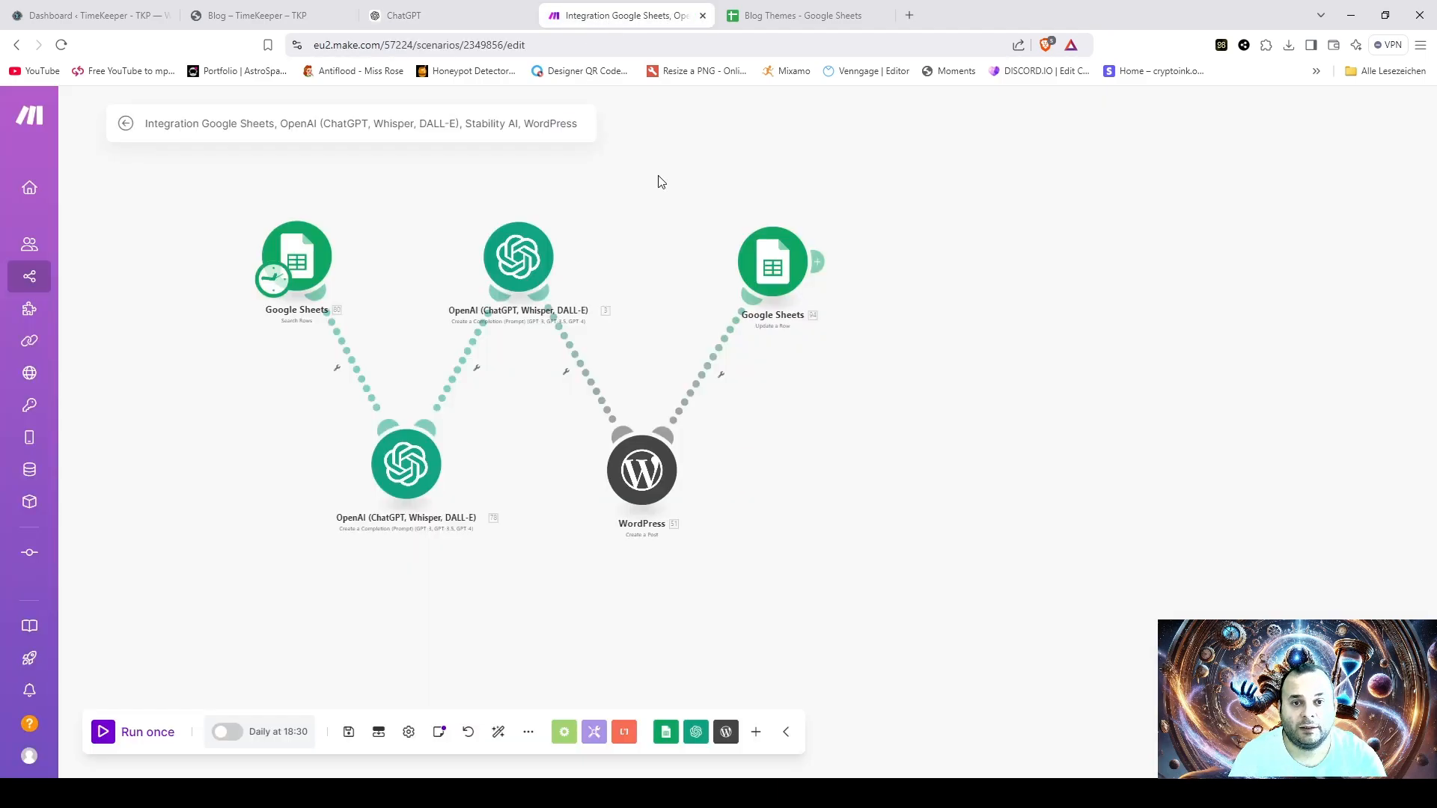
left_click(25, 124)
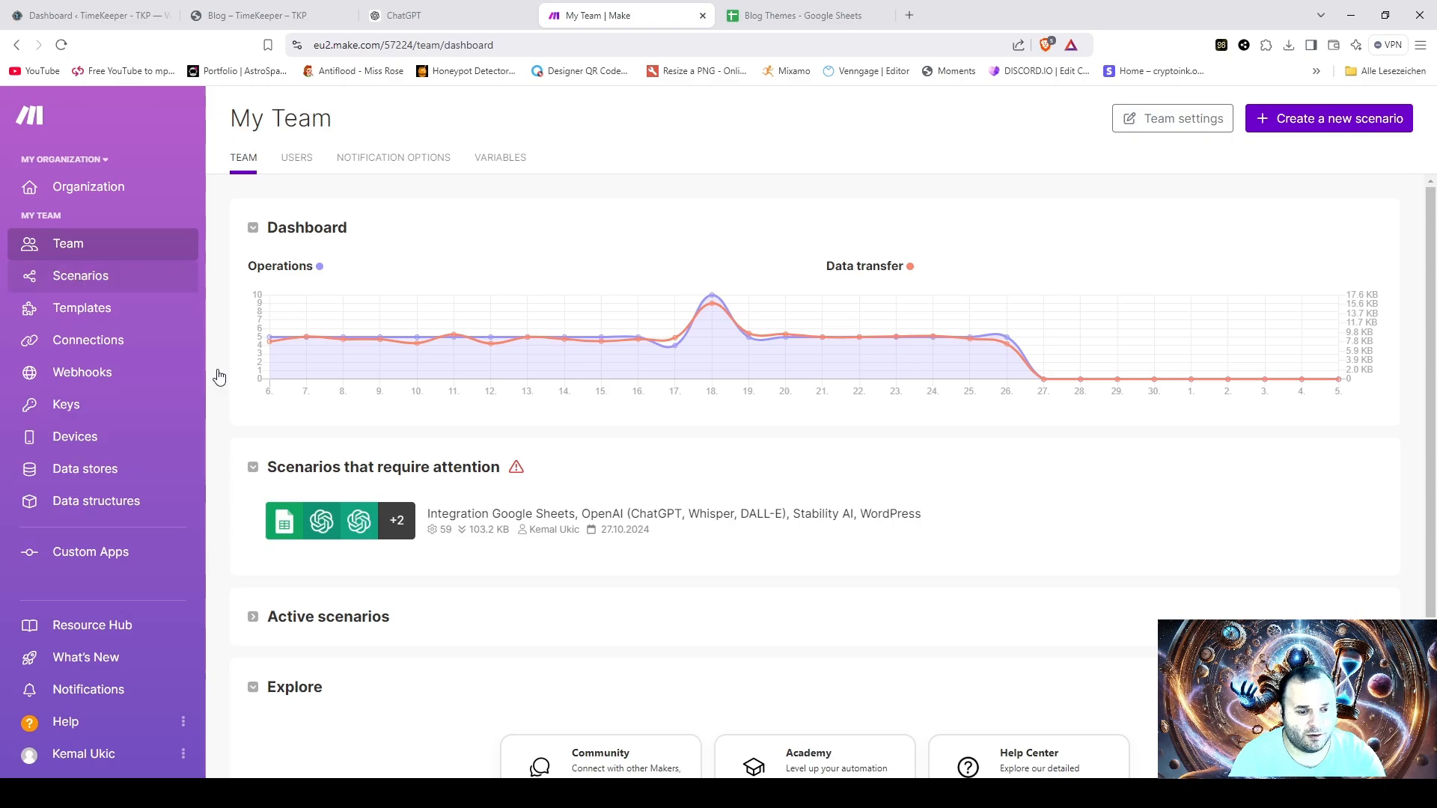
left_click(87, 276)
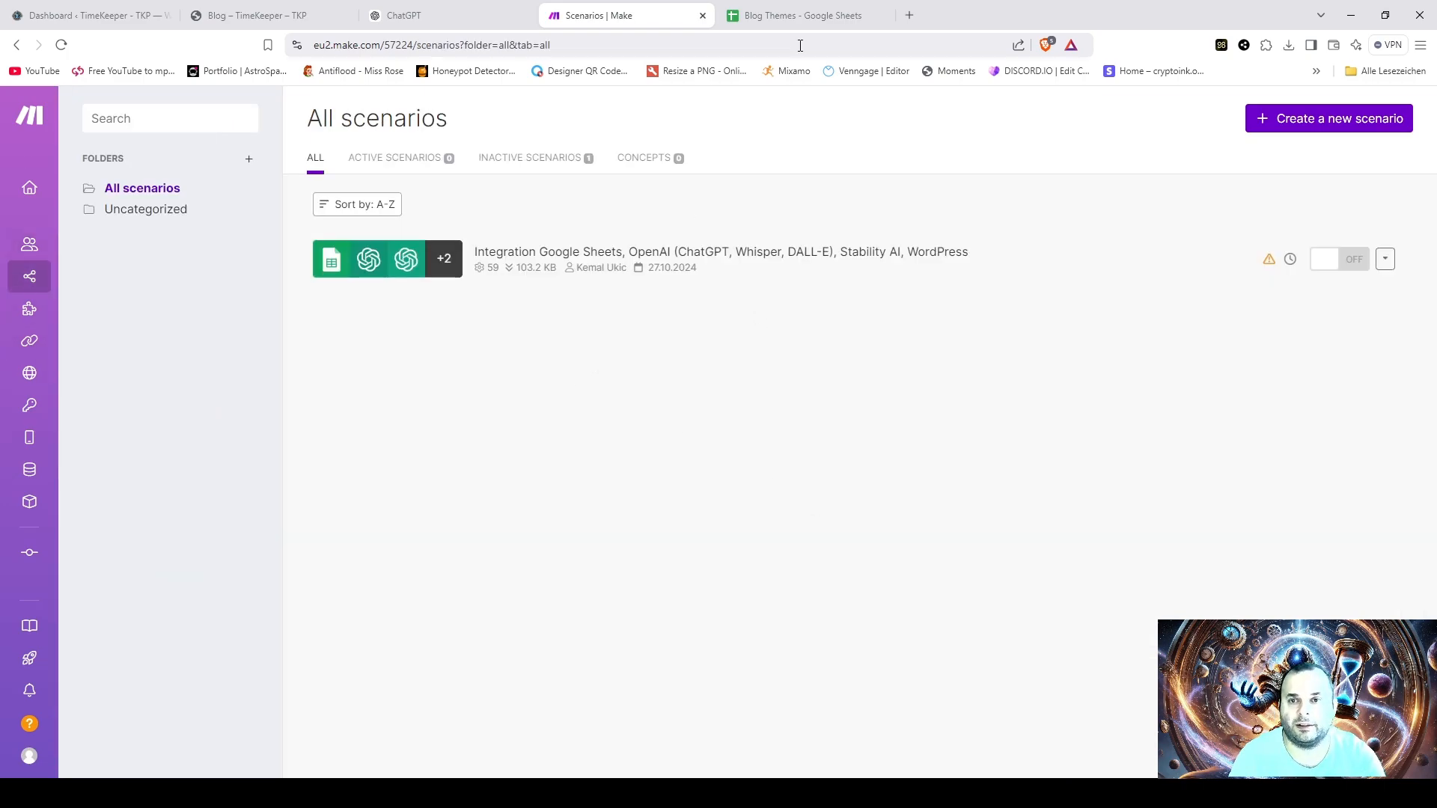
left_click(782, 22)
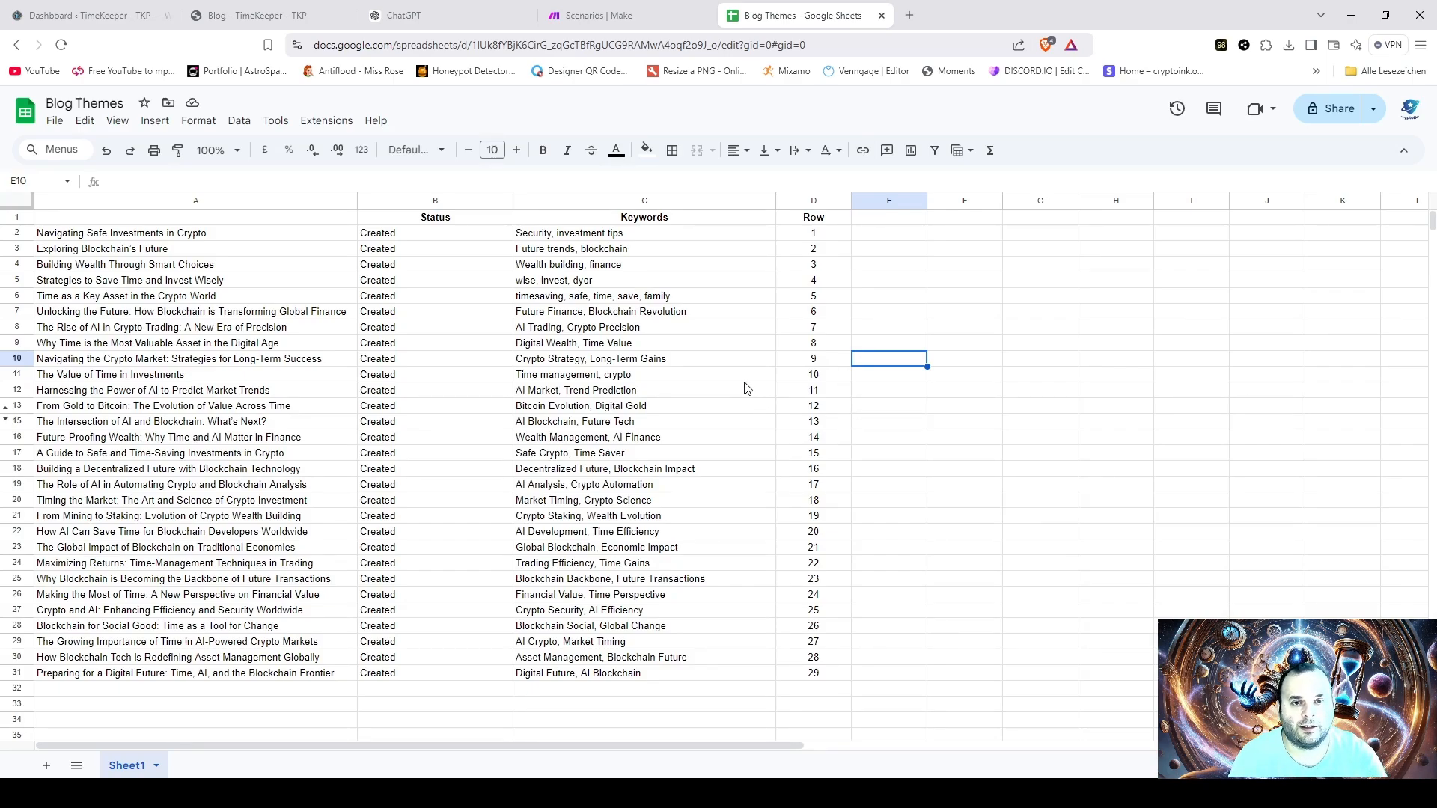
left_click(450, 16)
left_click(626, 18)
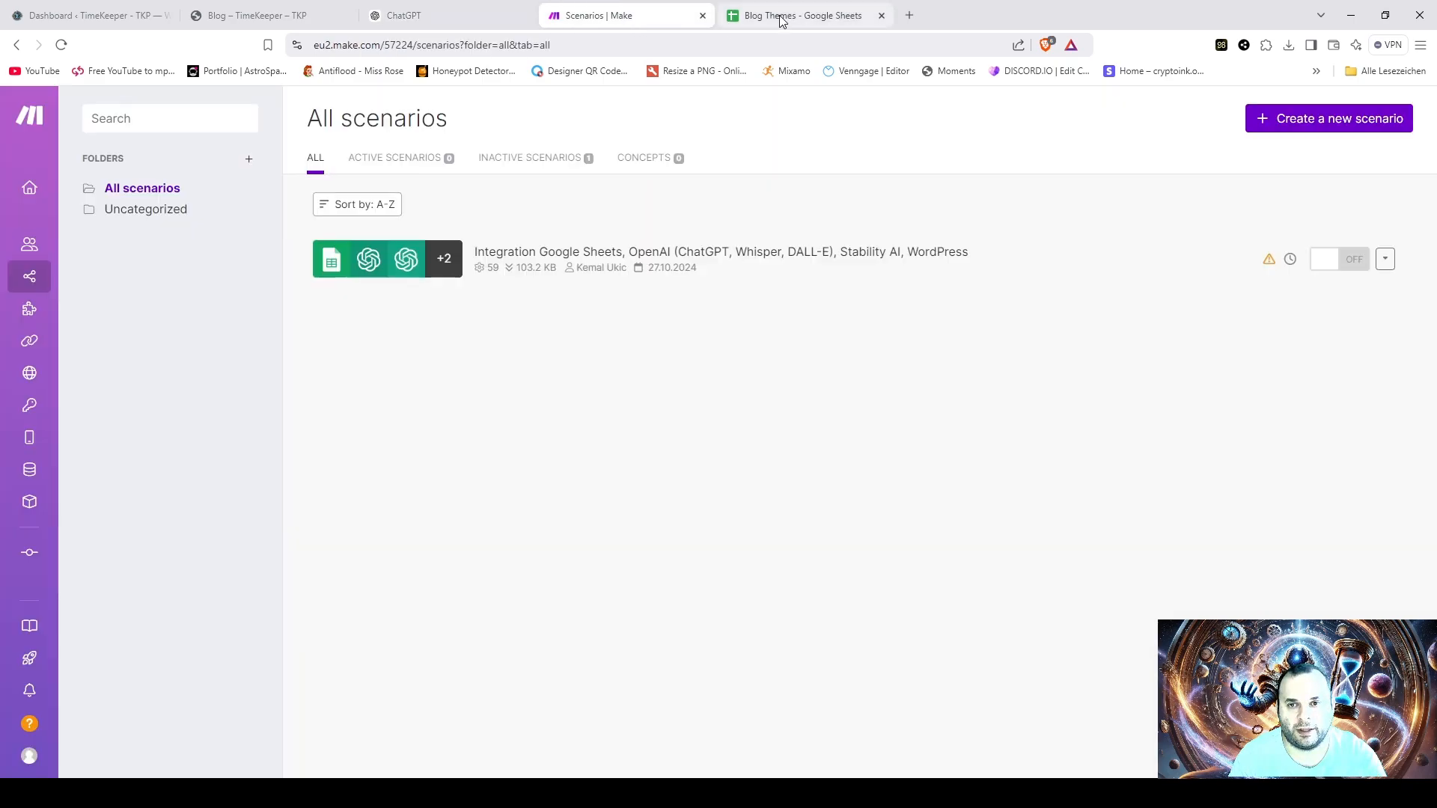
left_click(779, 21)
left_click(243, 16)
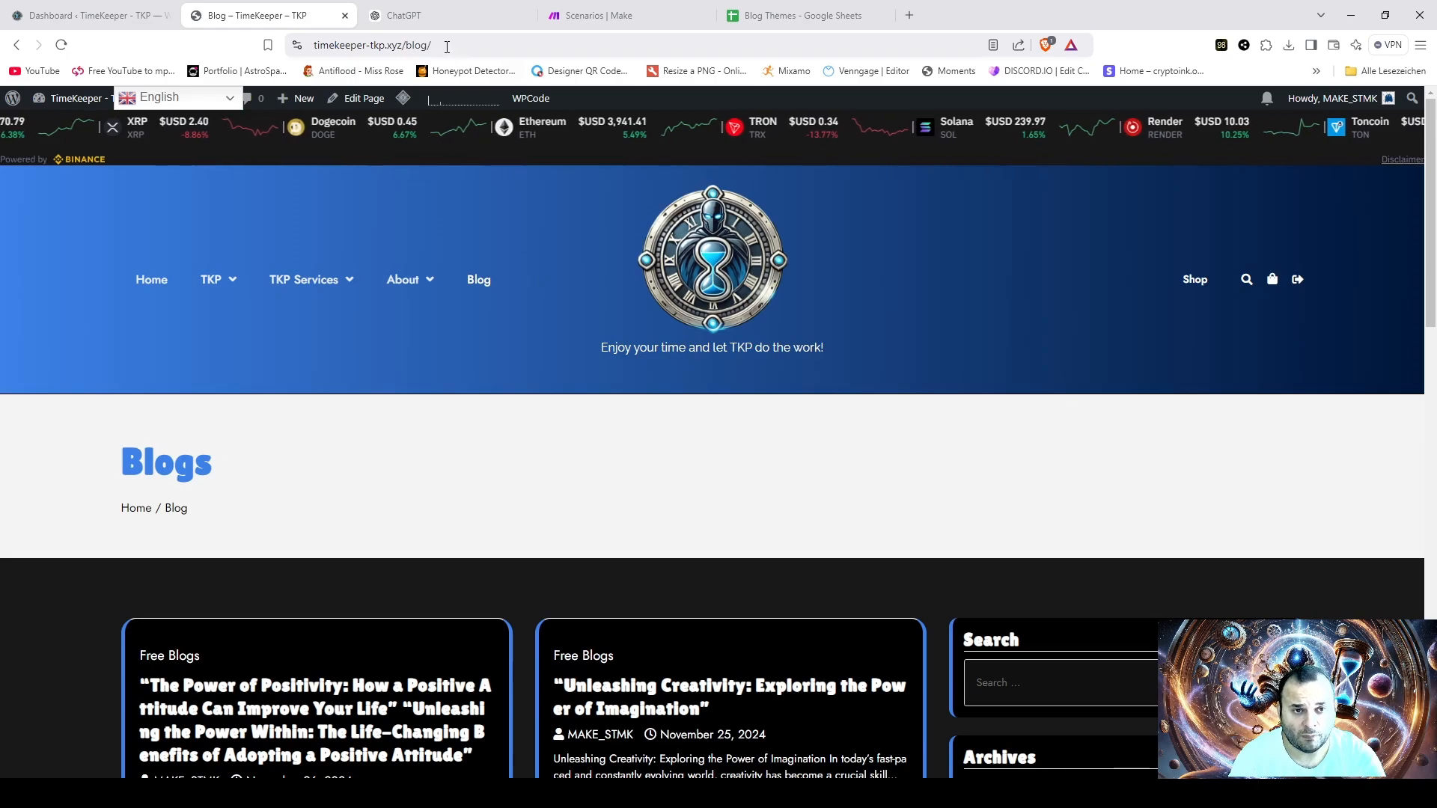
left_click(461, 14)
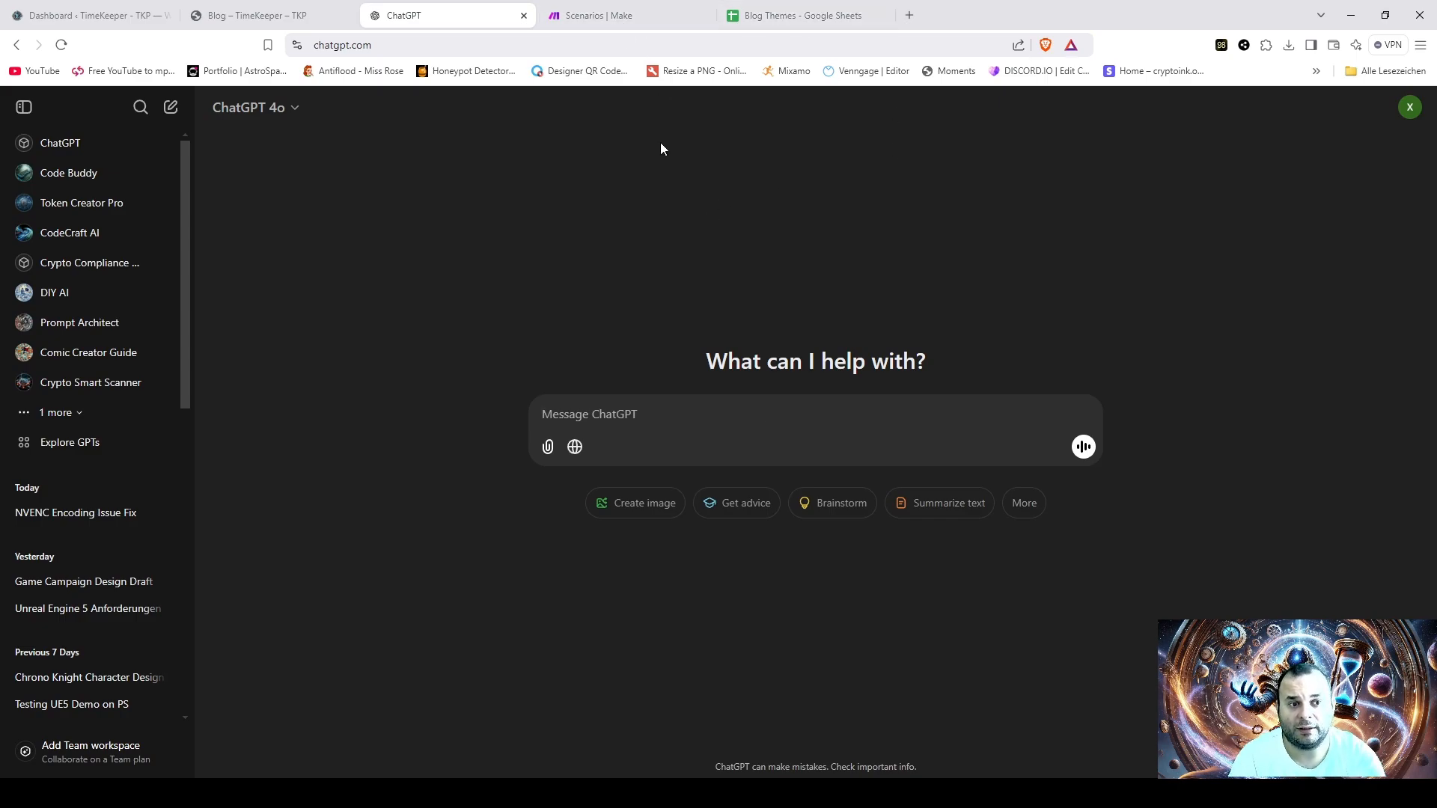
- Switch to the Blog Themes spreadsheet in Google Sheets and examine the blog topics in column A
left_click(814, 21)
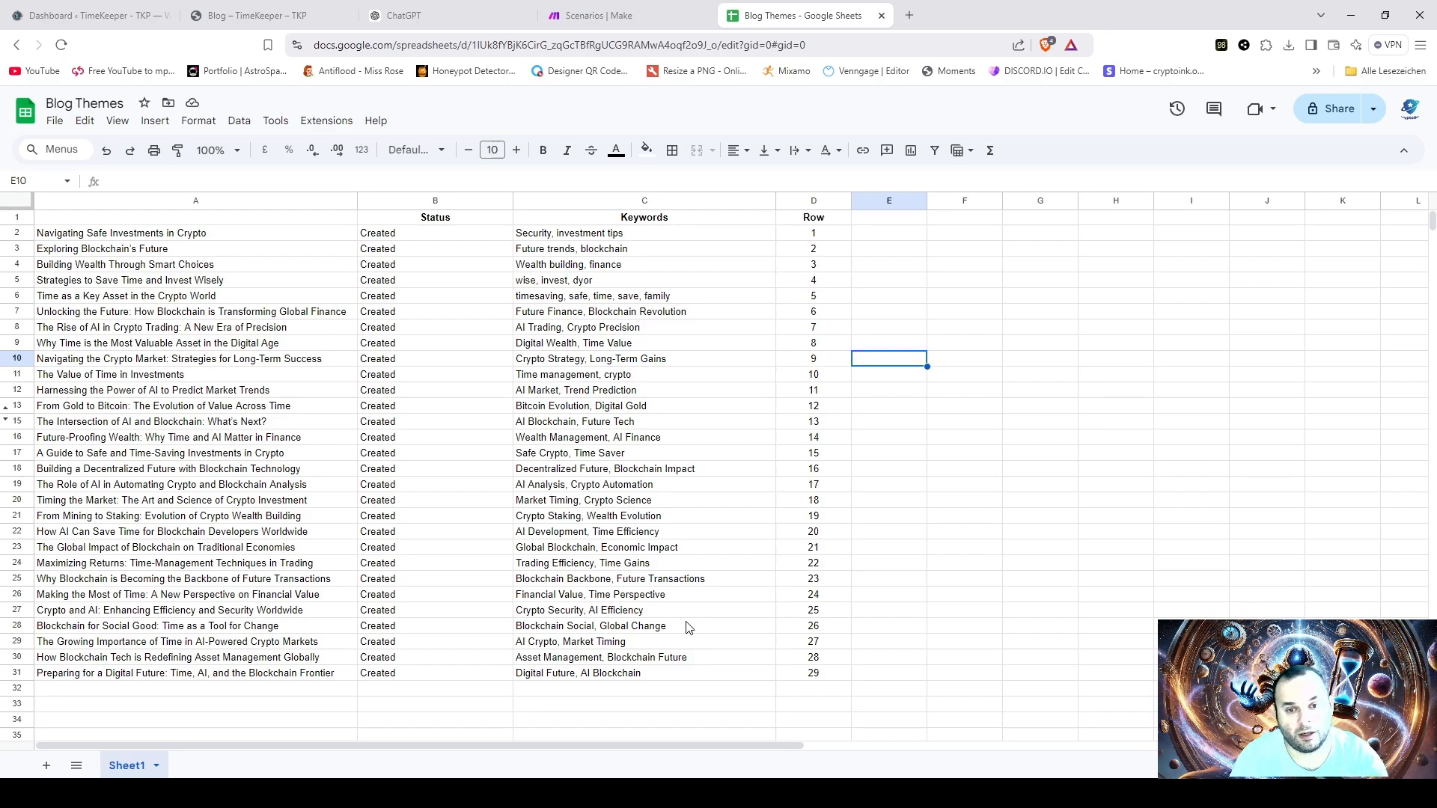
left_click(120, 236)
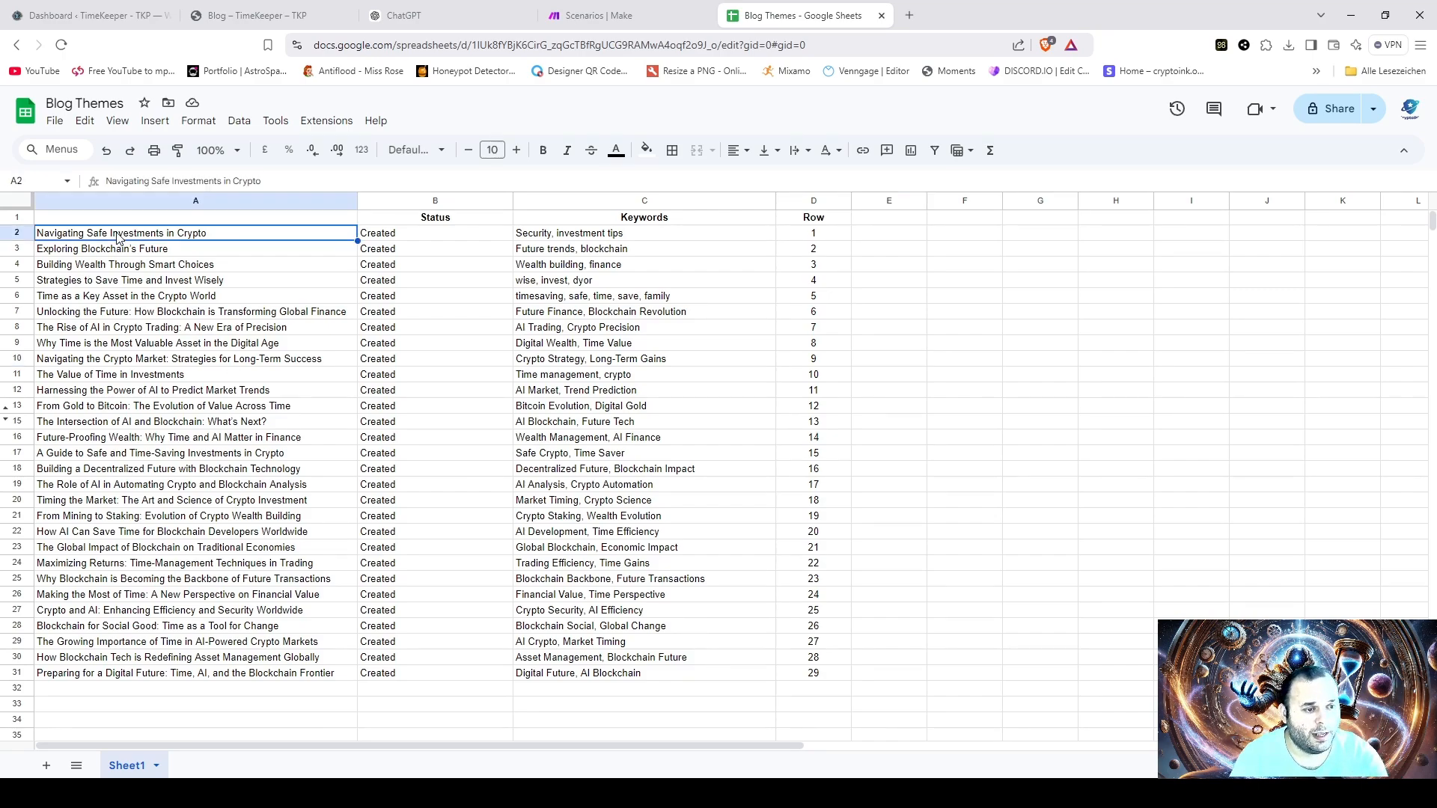
left_click(176, 250)
left_click(184, 283)
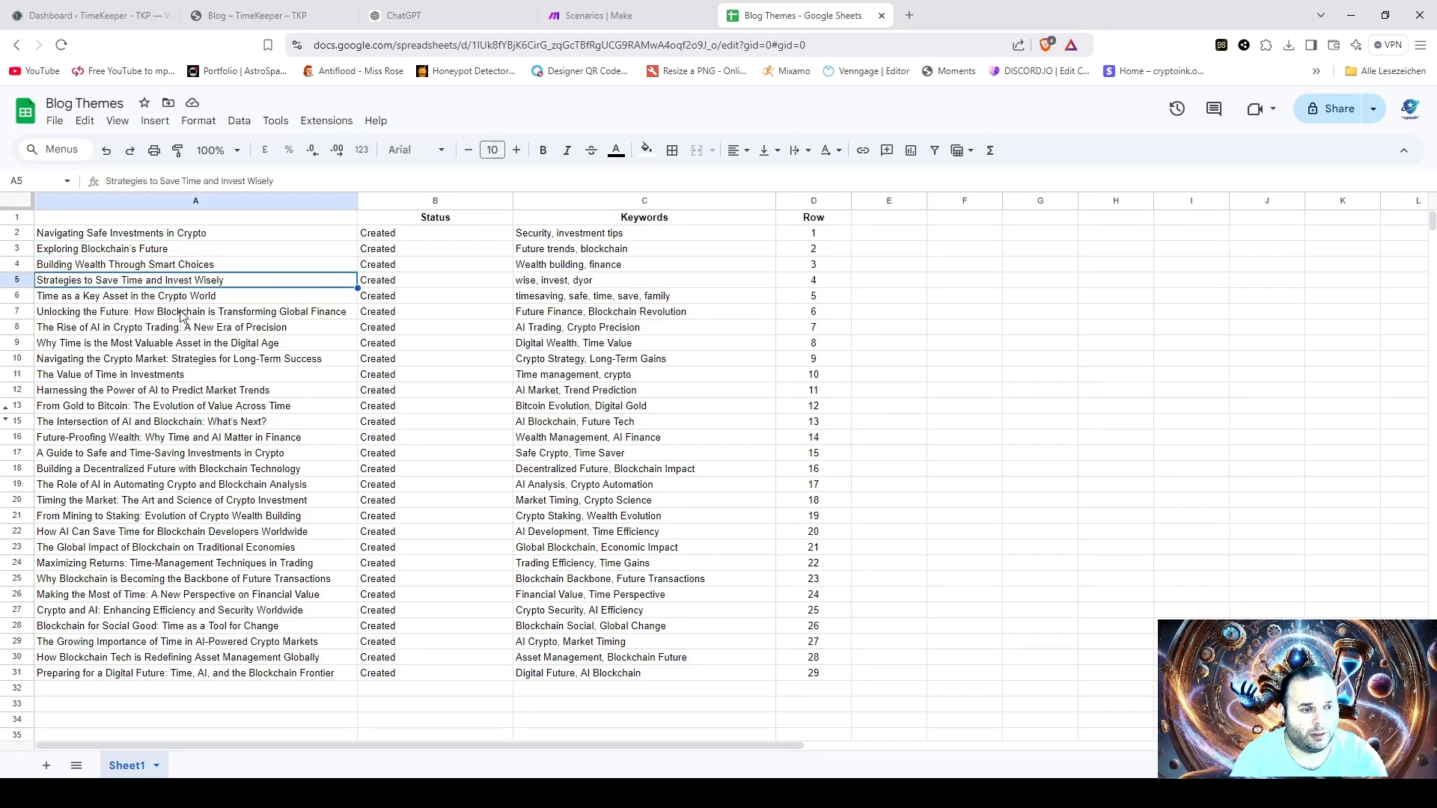
left_click(183, 312)
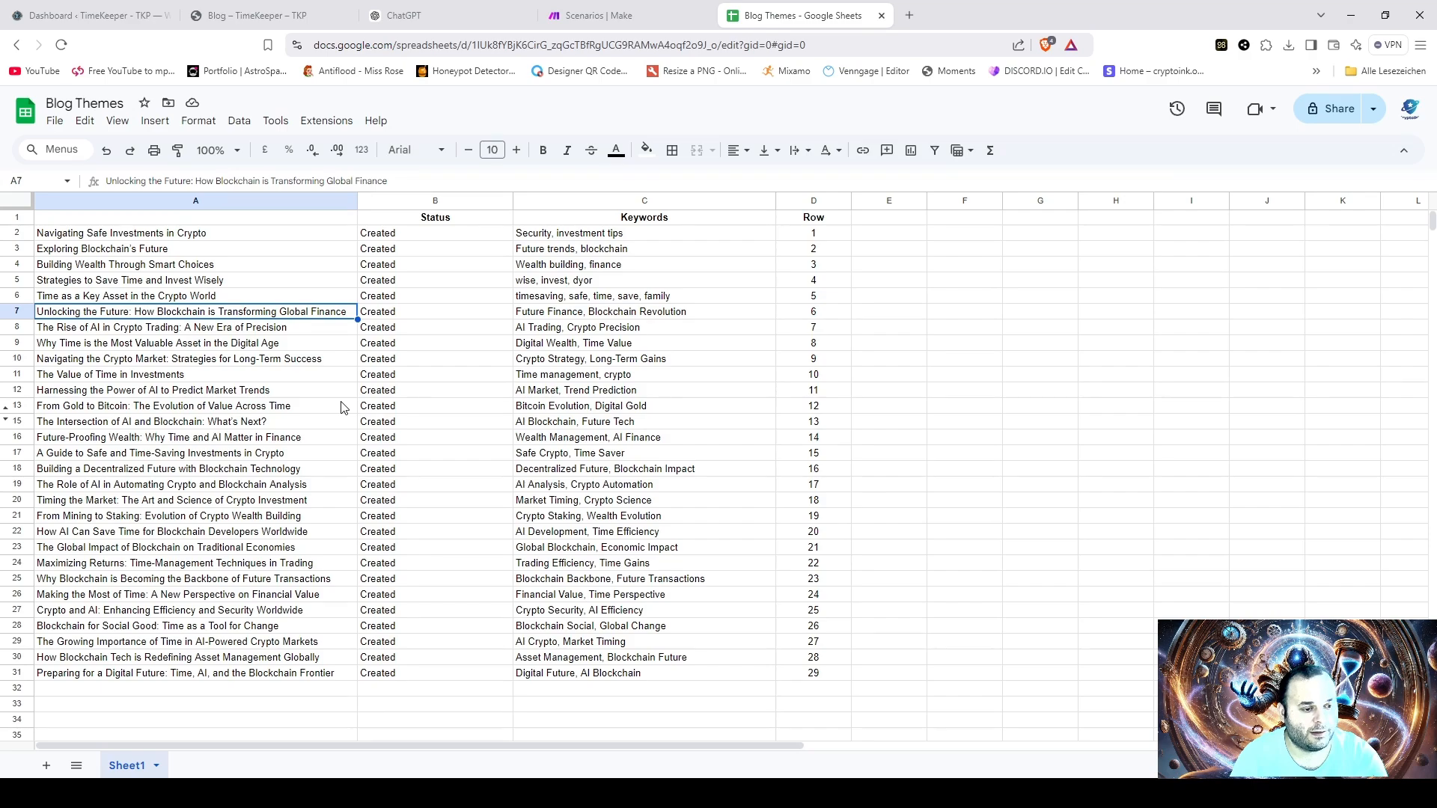
- Switch to ChatGPT and begin the prompt "write me for my google sheet , 30 different themes in a form of a list from 1 to 30"
left_click(447, 17)
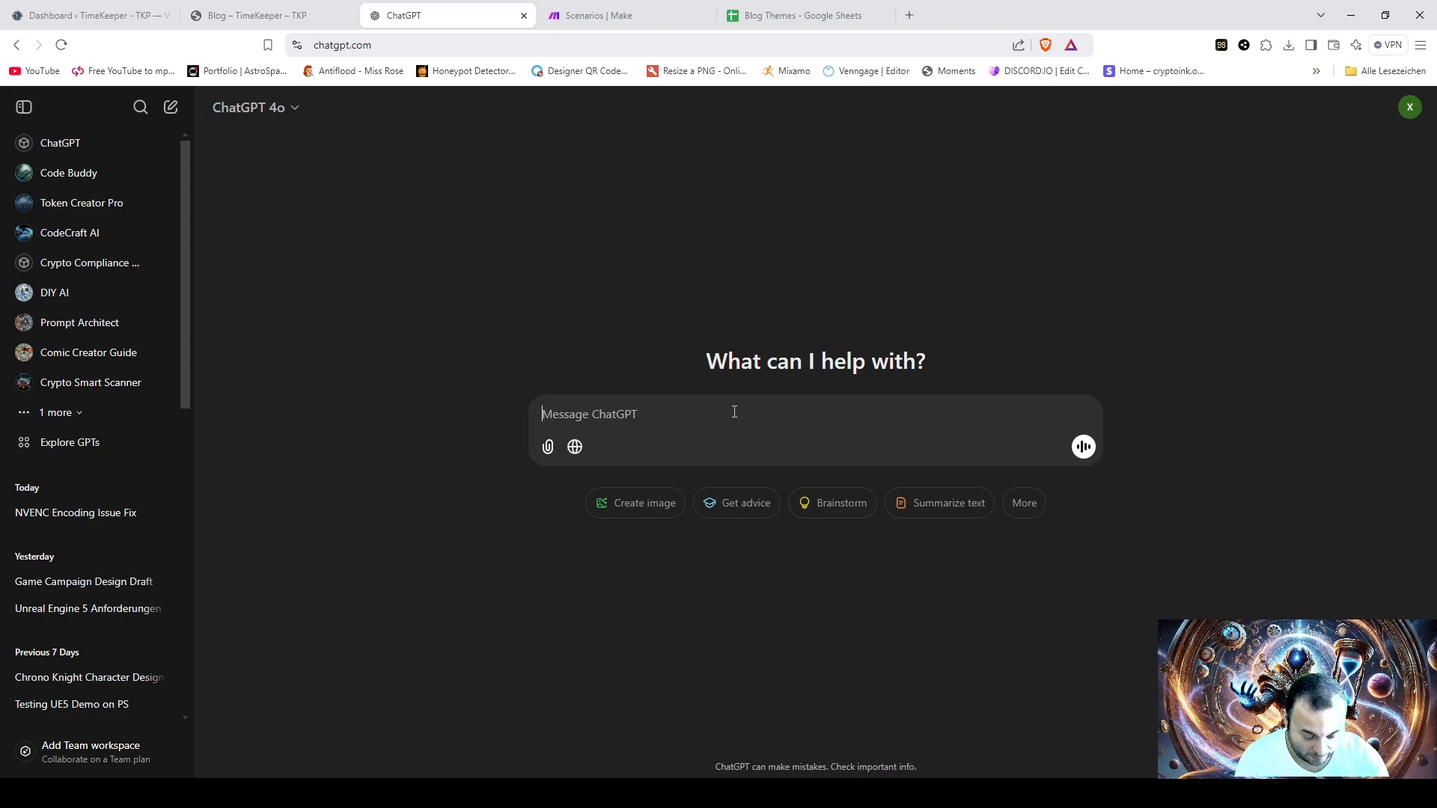
type("write me")
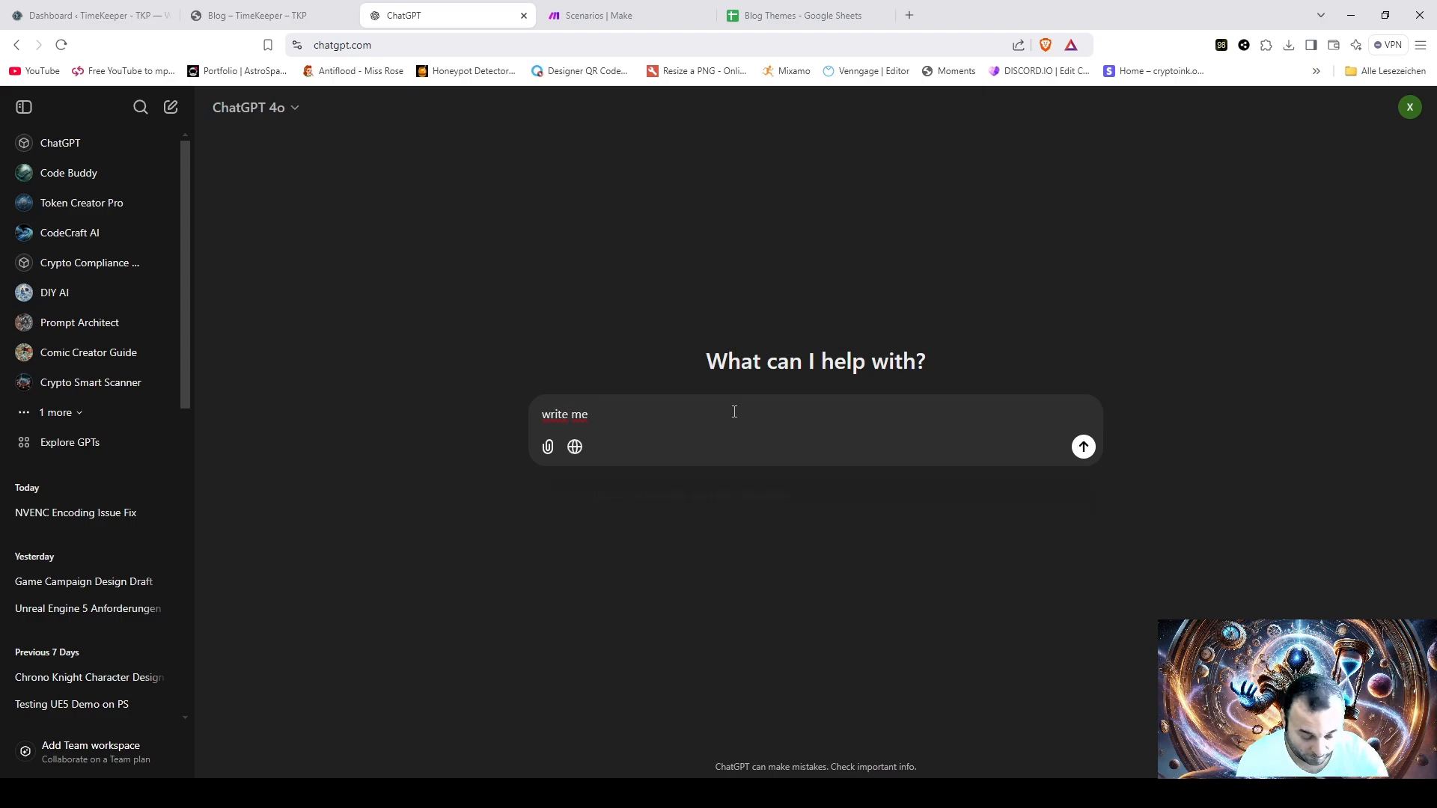
type(" for my googl")
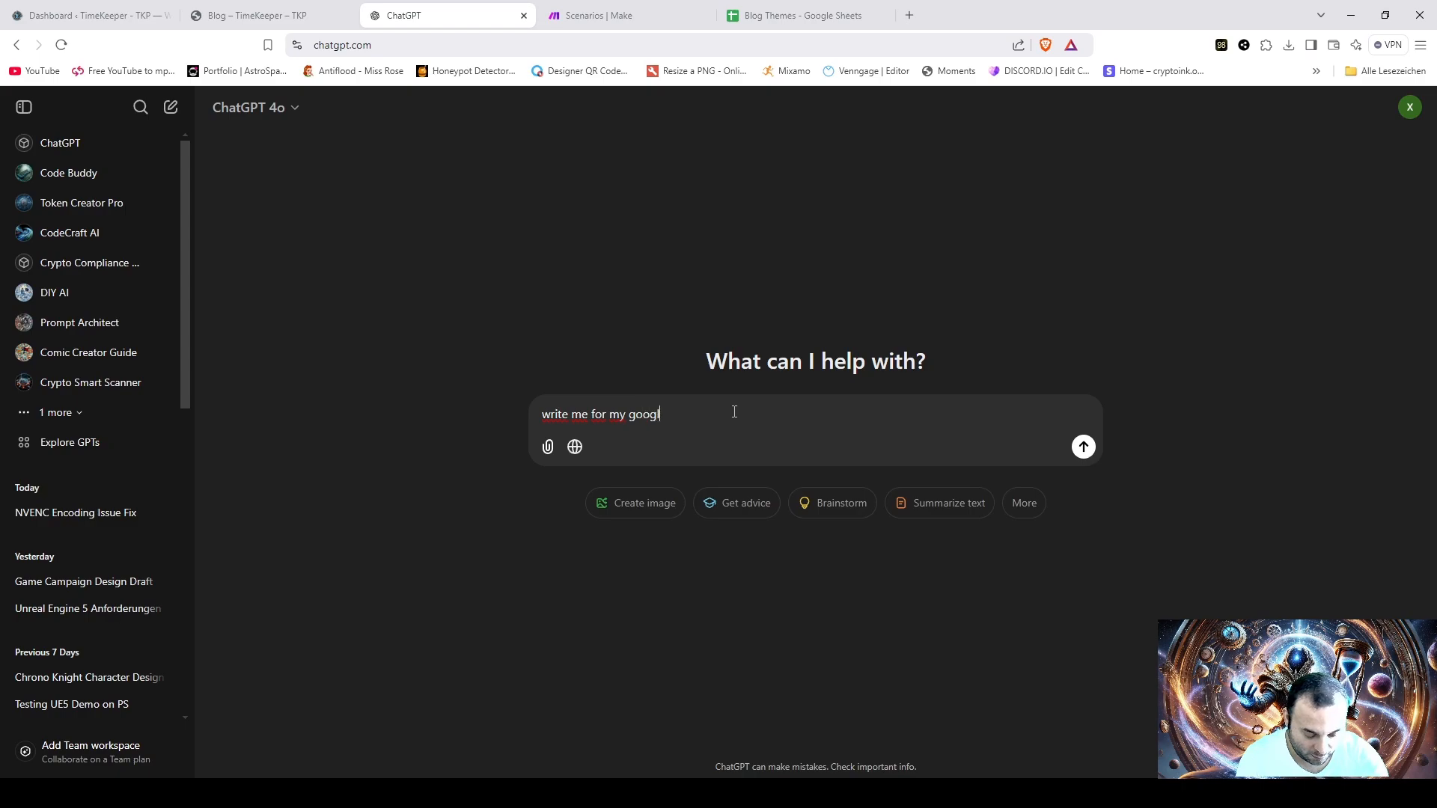
type("e sheet ")
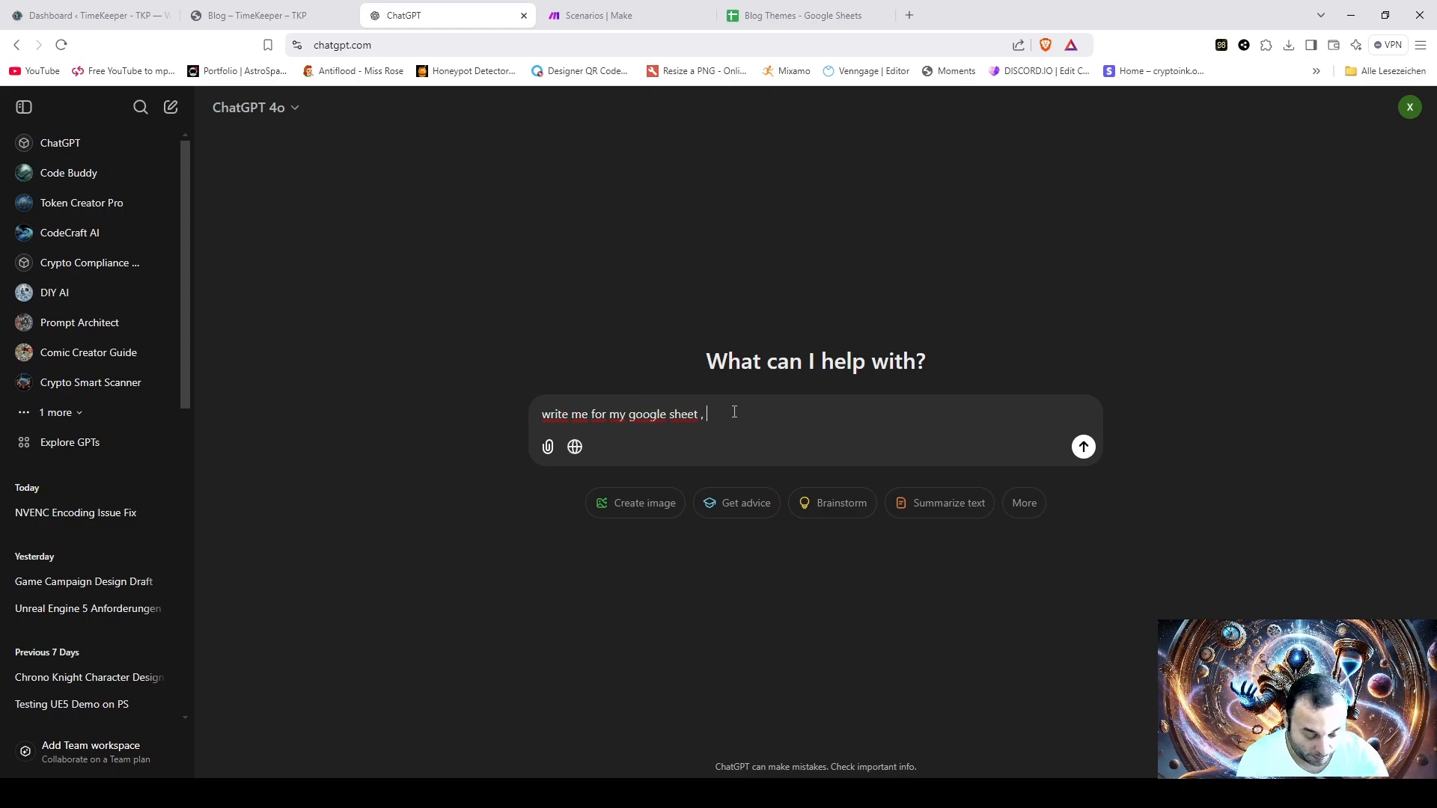
type(", 30 differe")
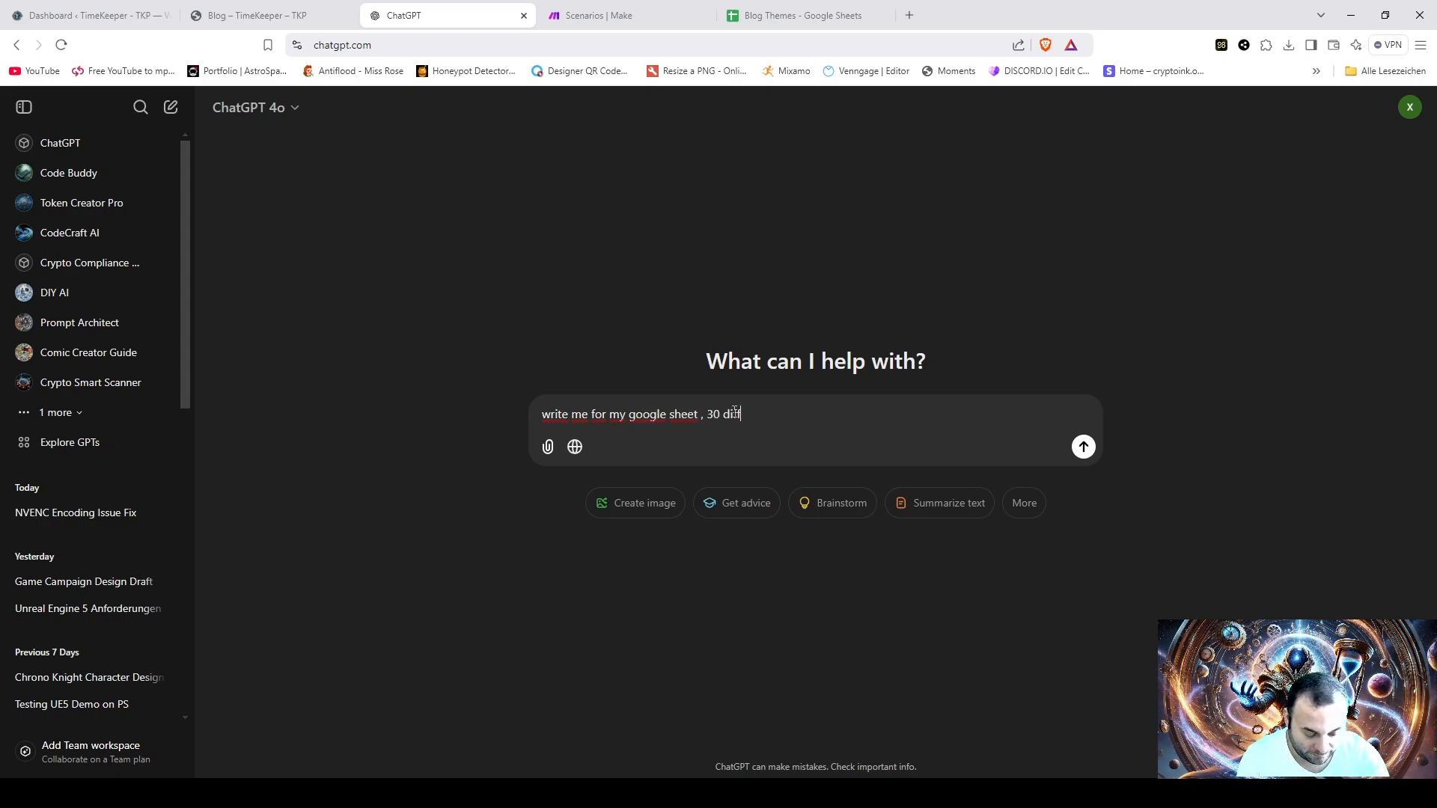
type("nt themes ")
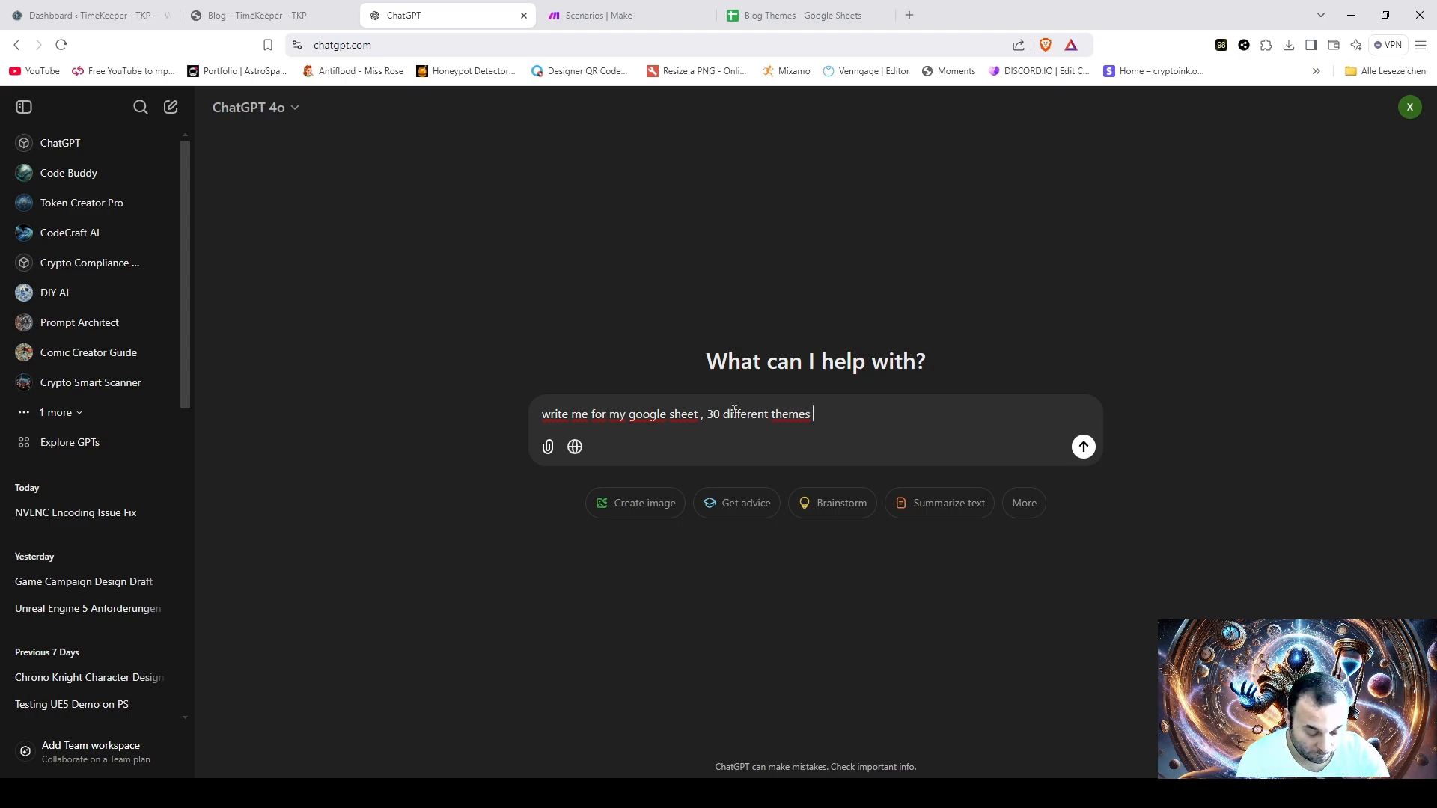
type("in a form ")
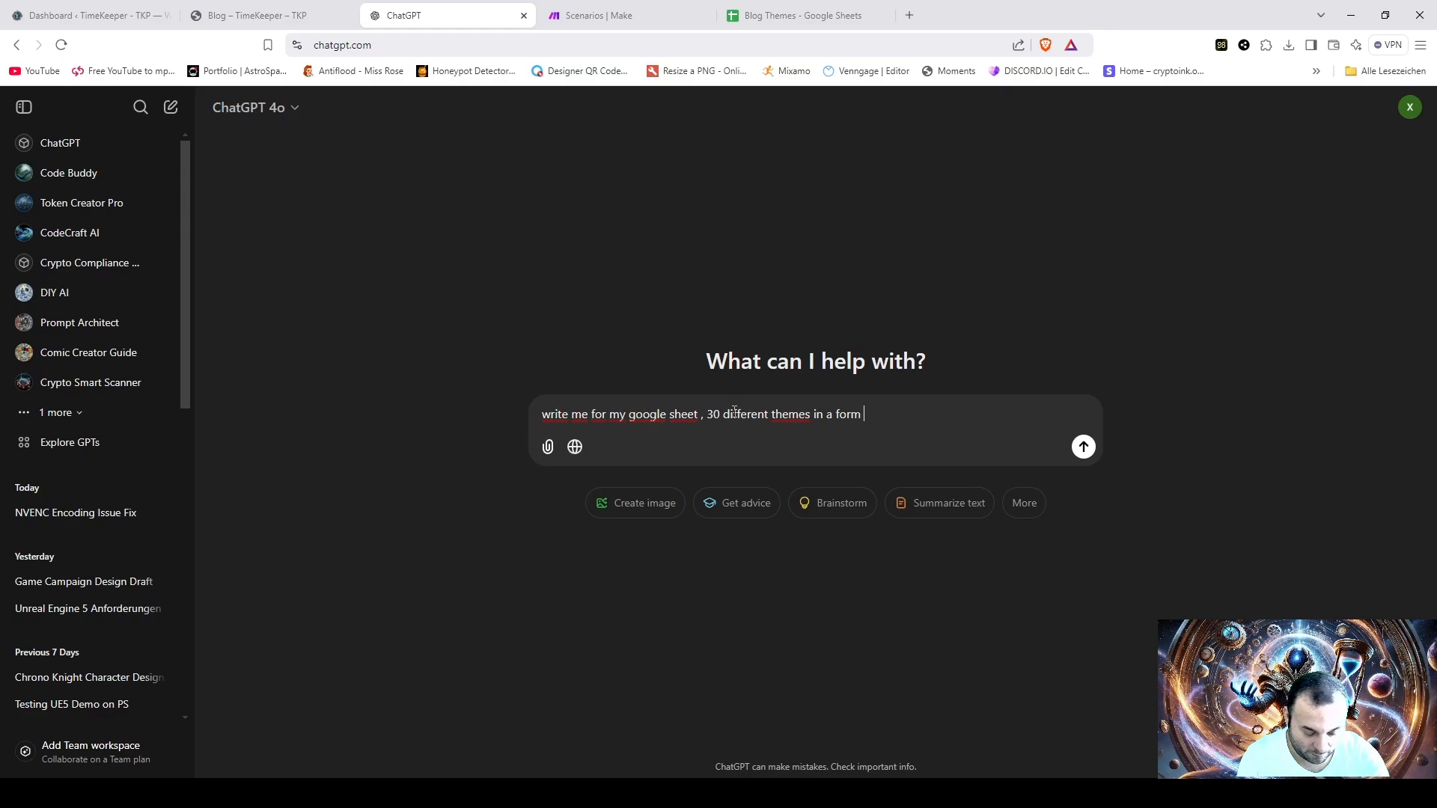
type("of a list ")
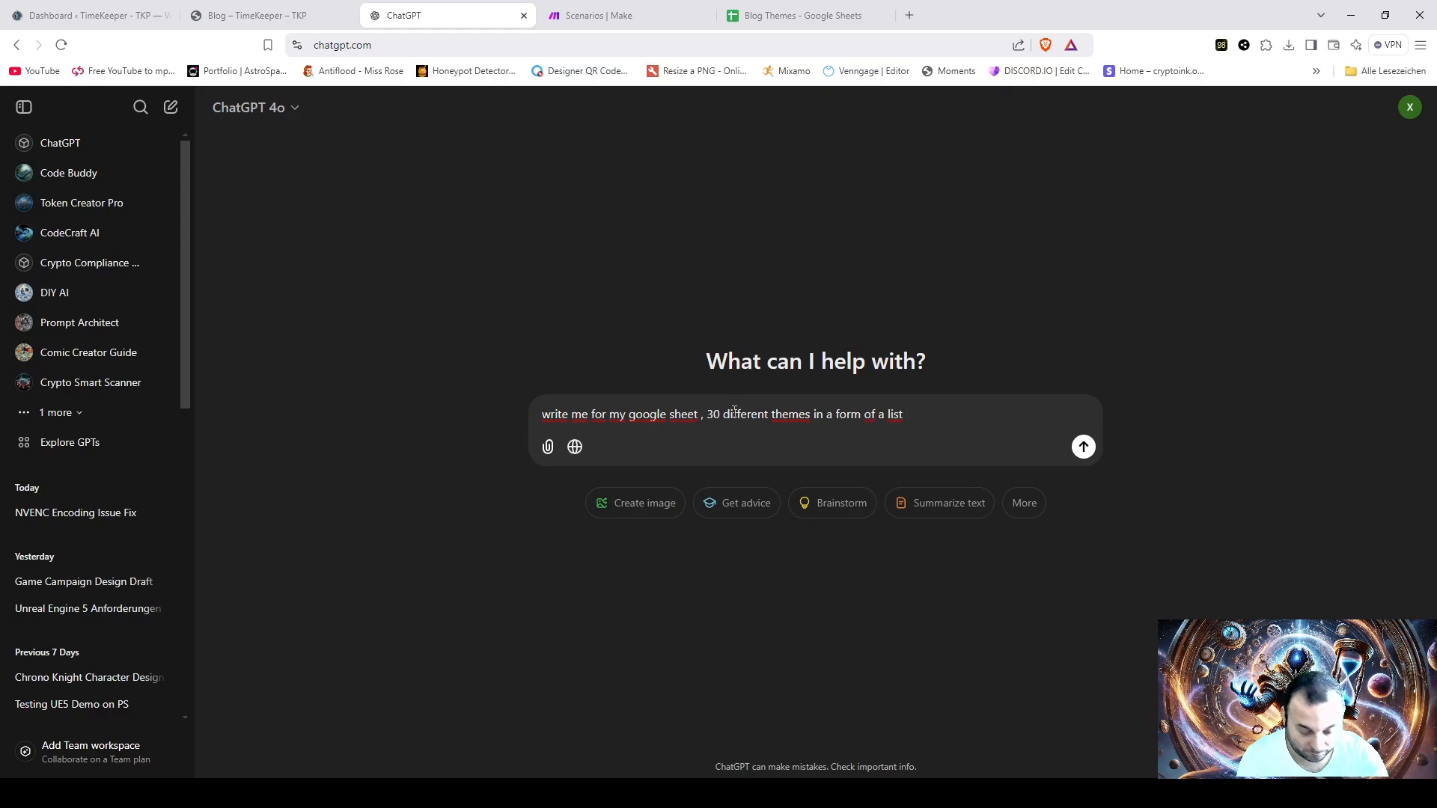
type("from 1 t")
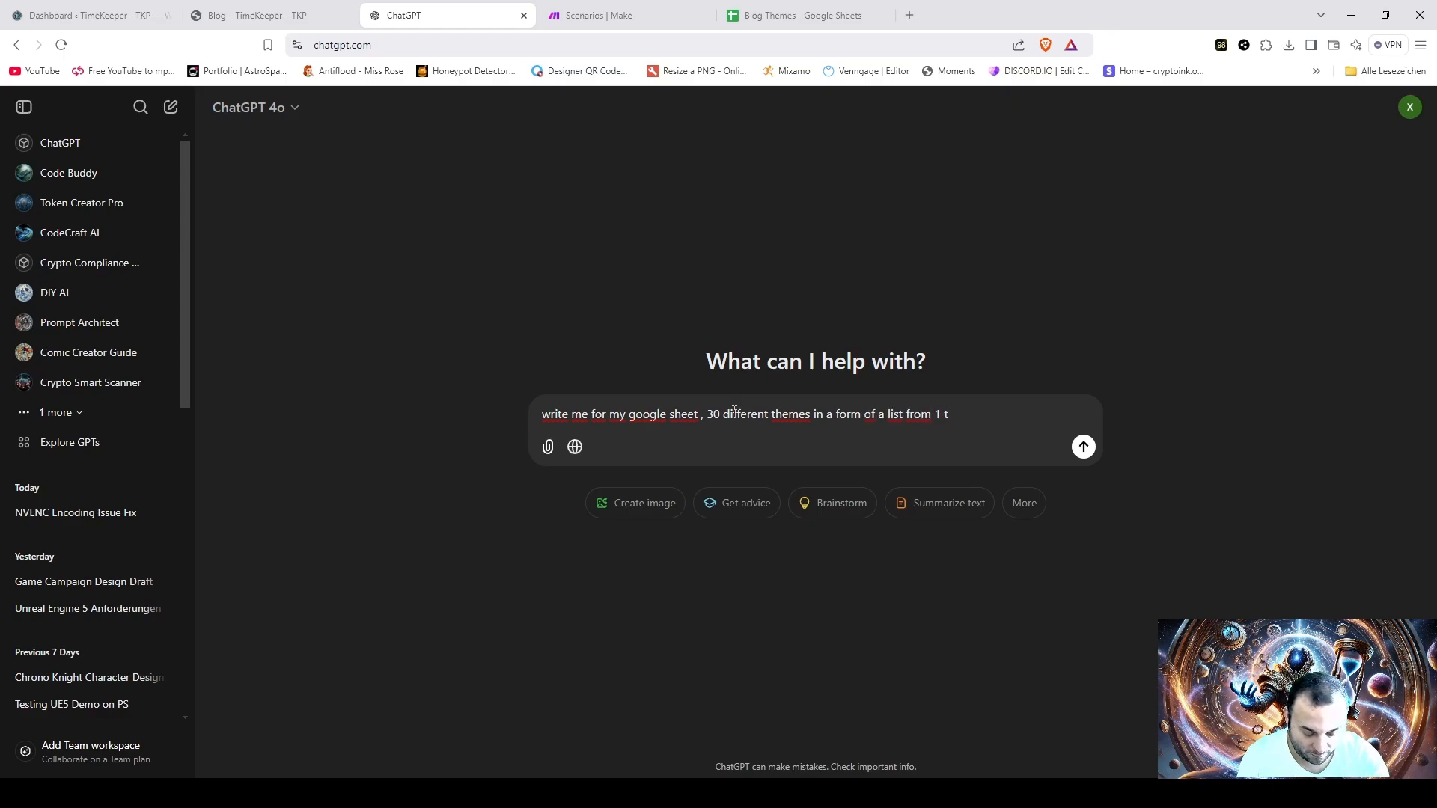
type("o 30 about")
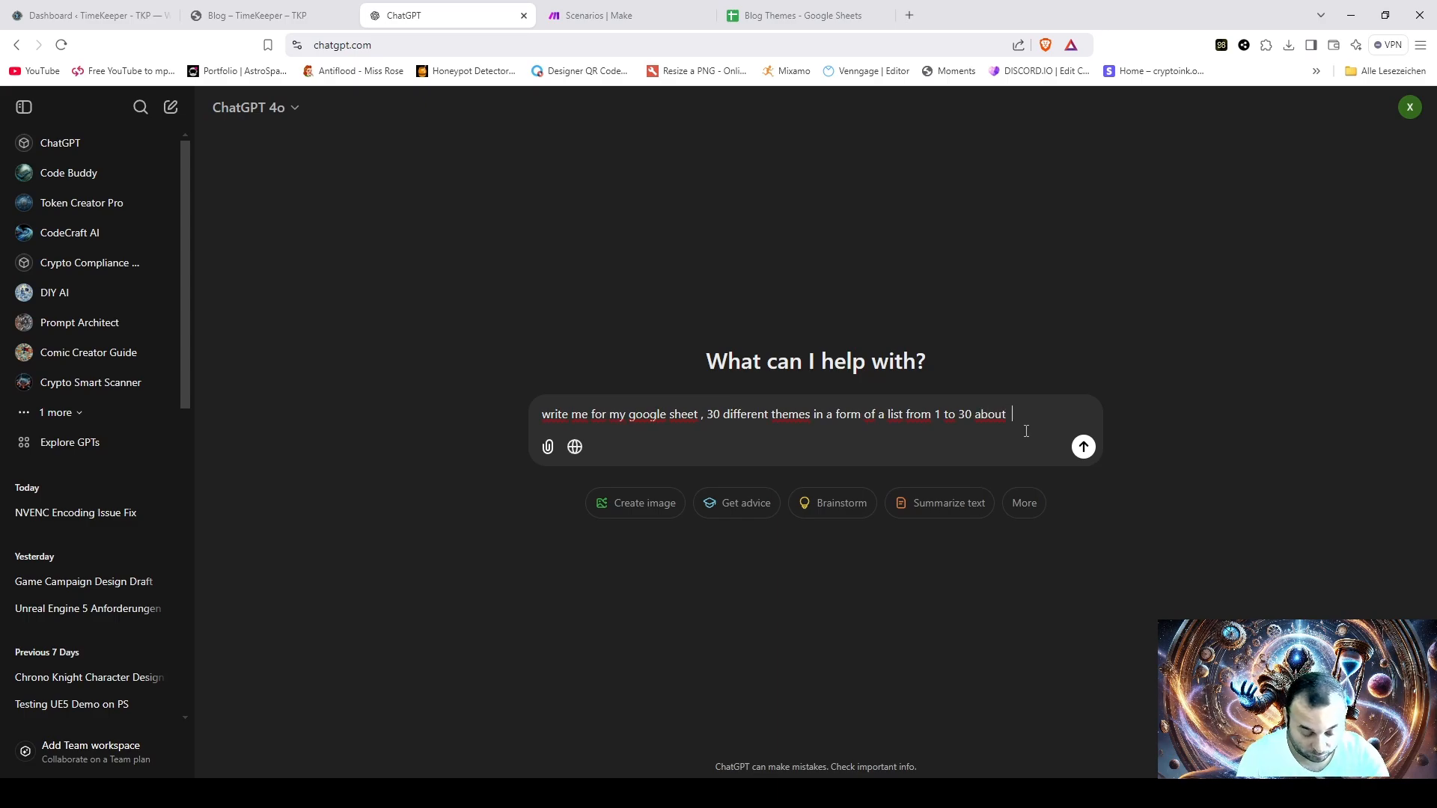
type("  Bitcoin")
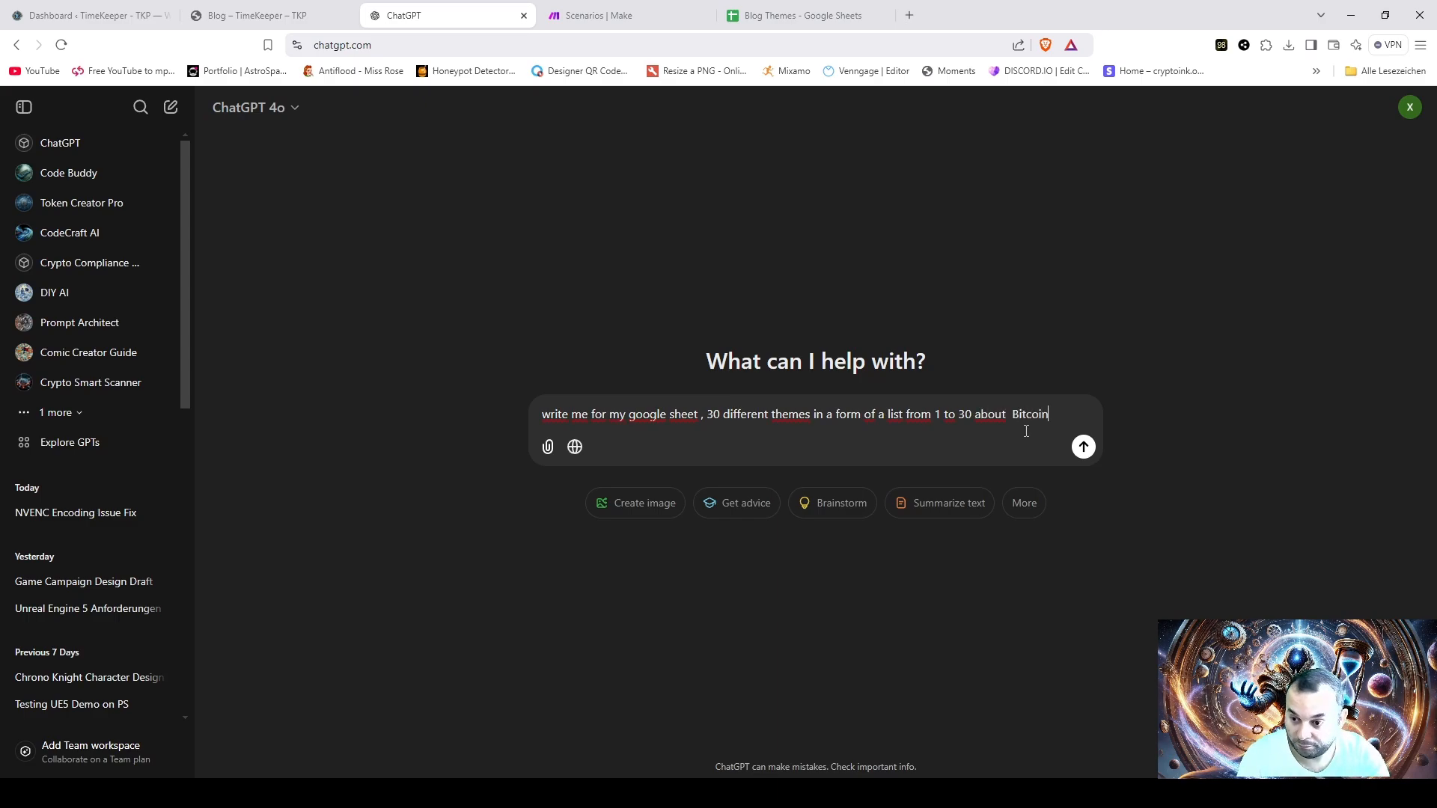
type(" , ")
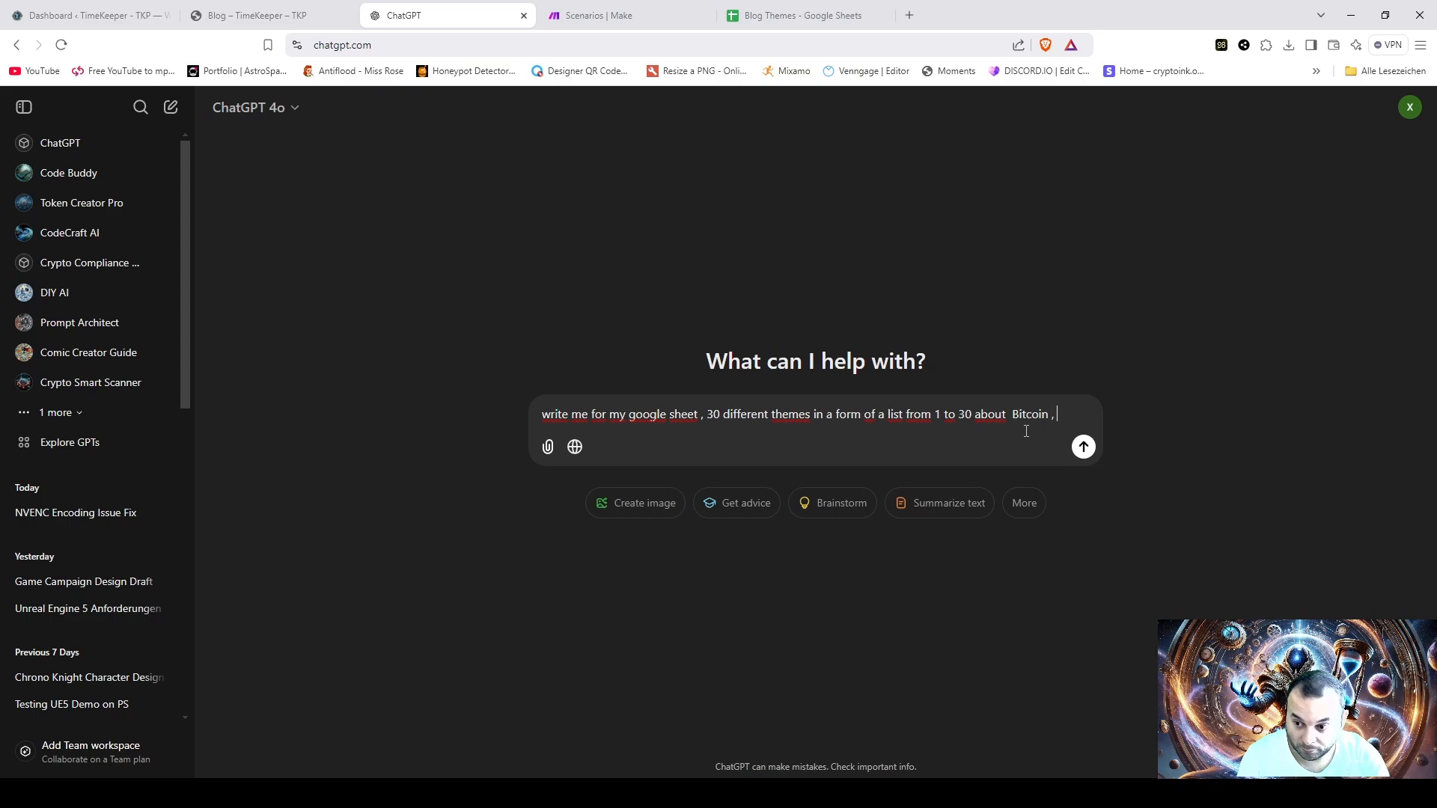
type("about")
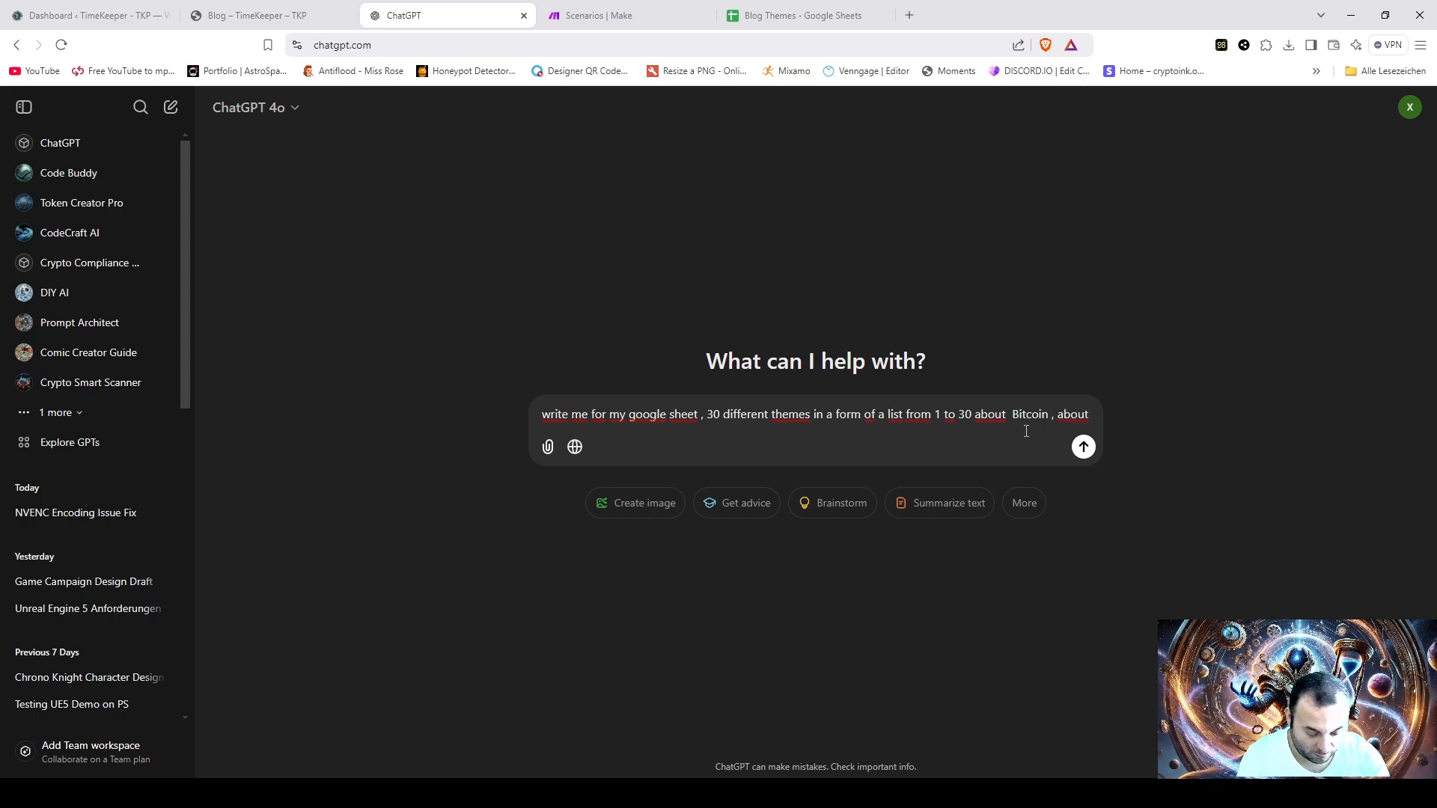
type(" Blockchain")
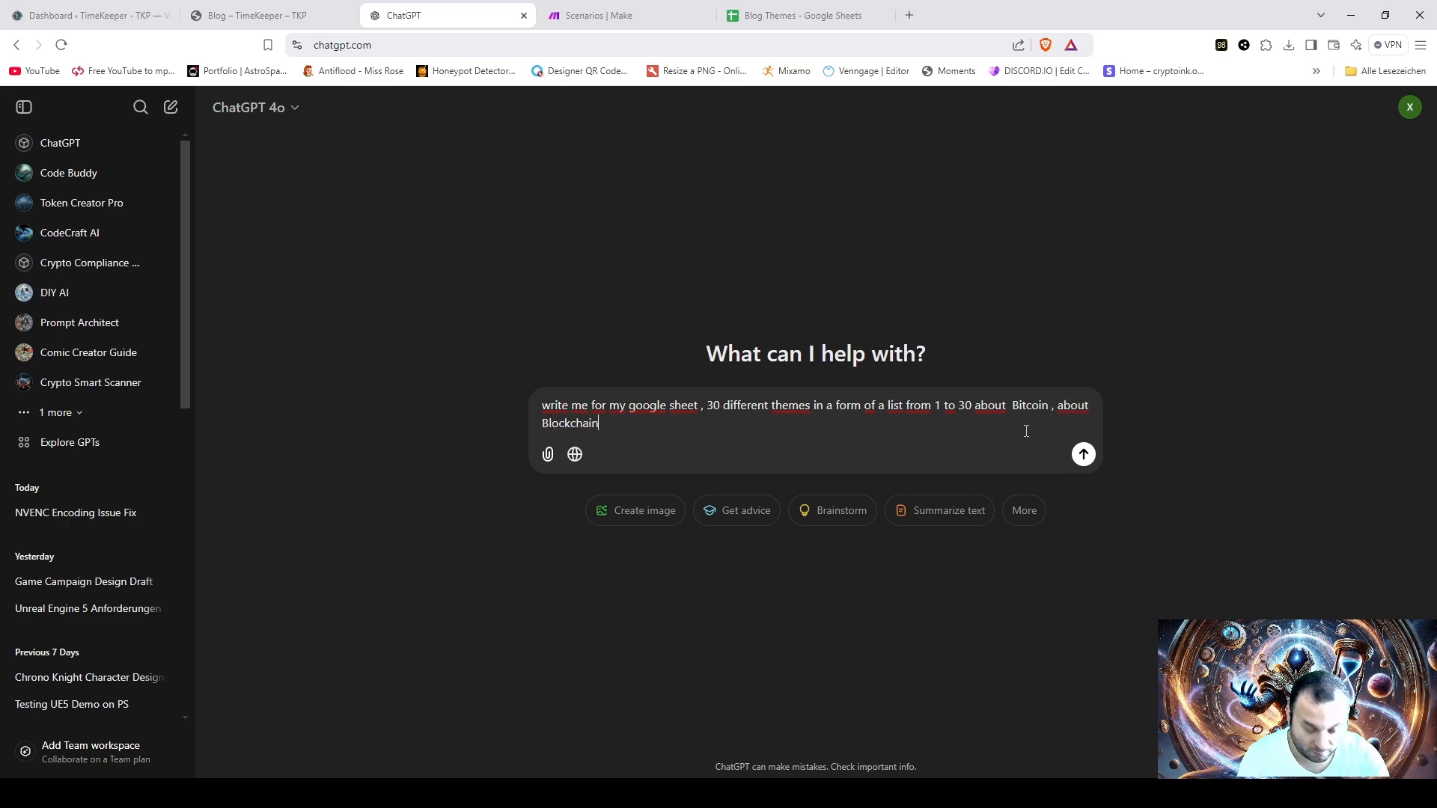
type(" and ove")
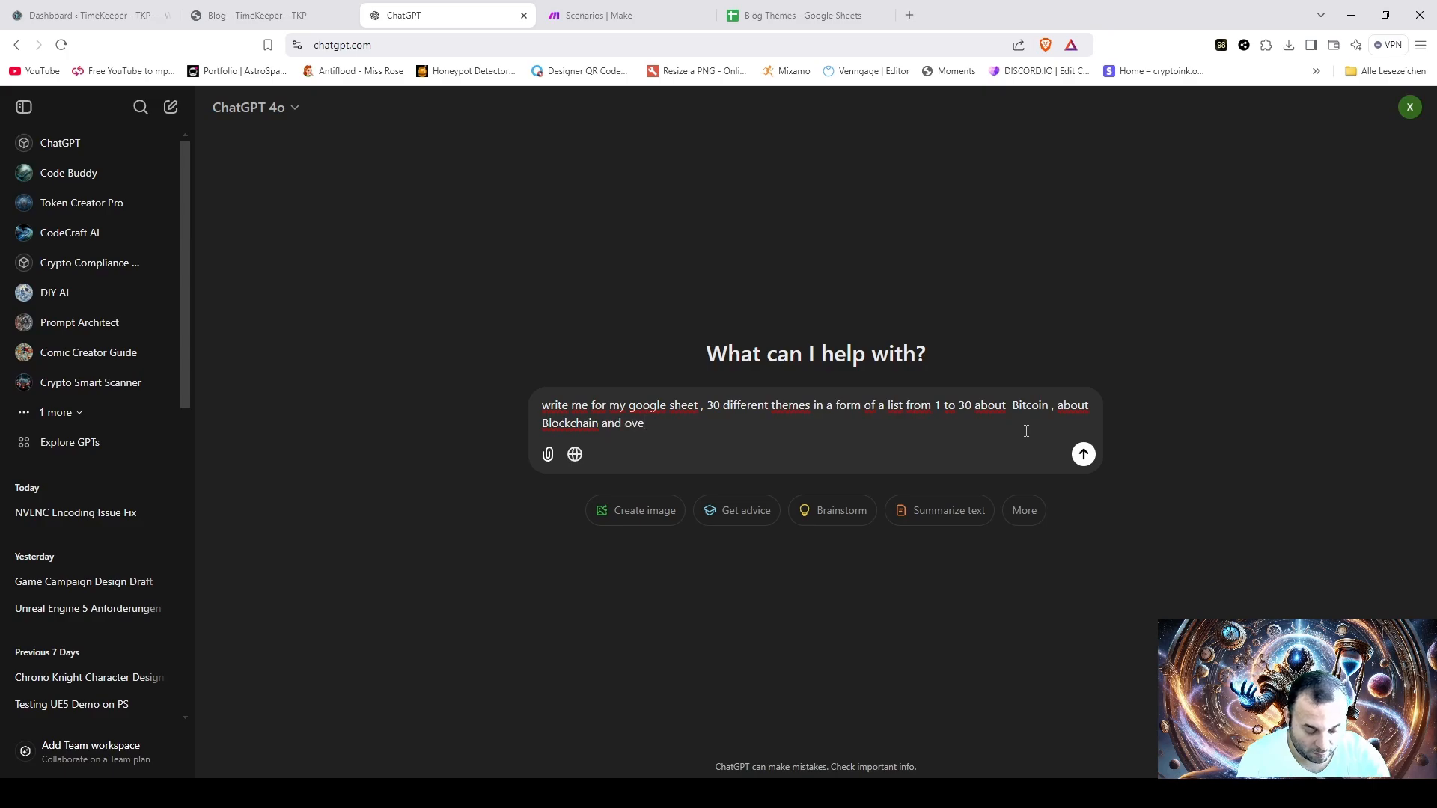
type("rall the Cry")
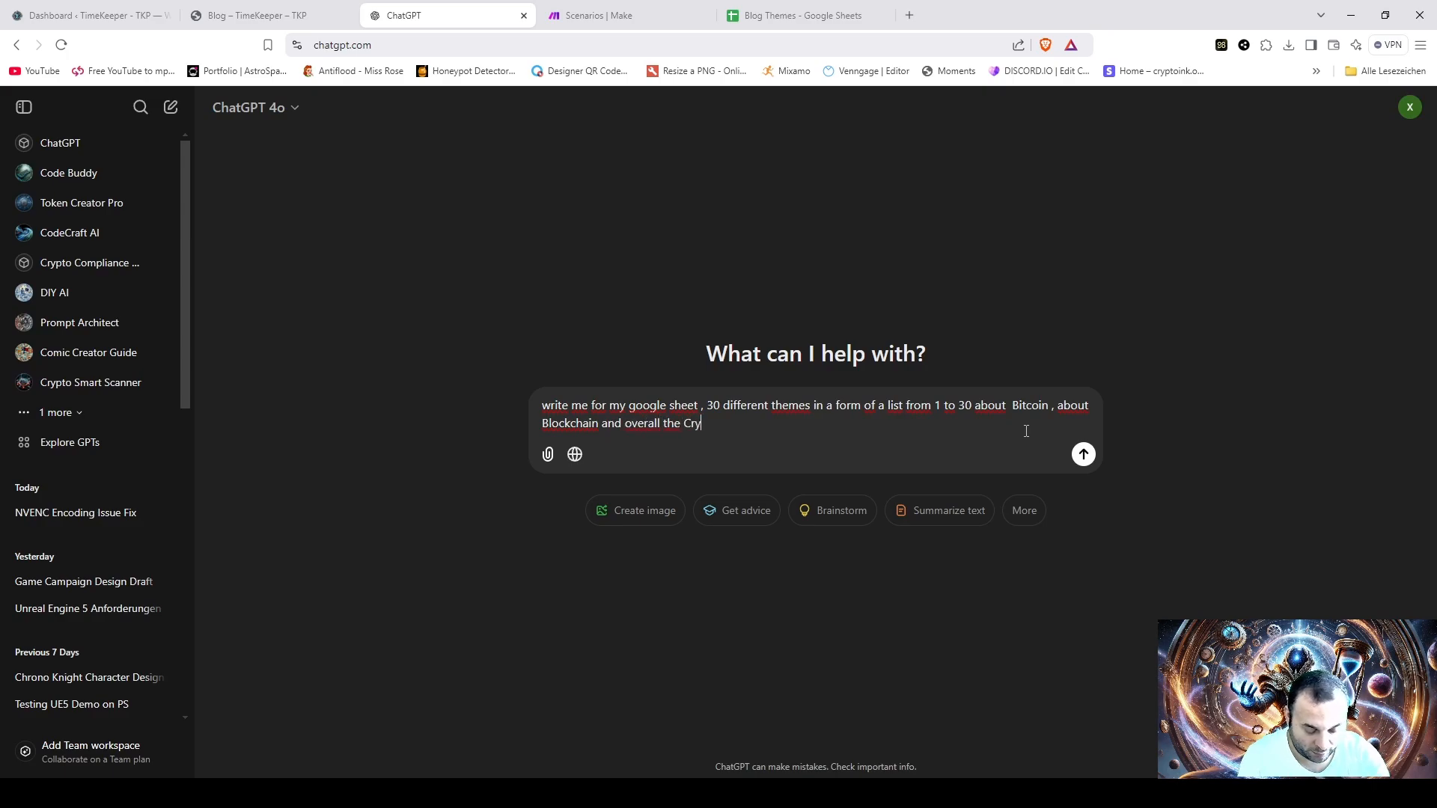
type("pto spav")
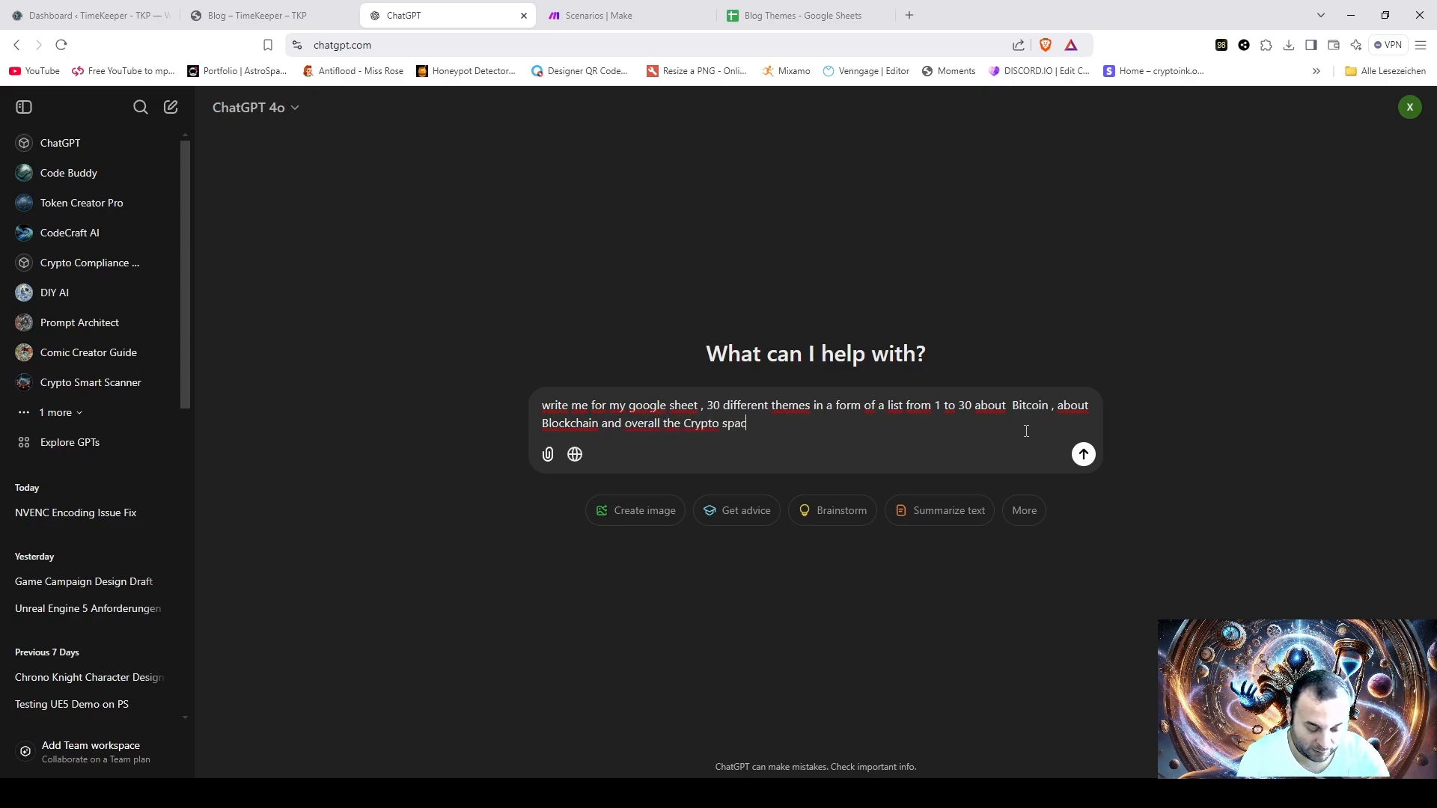
type("e ")
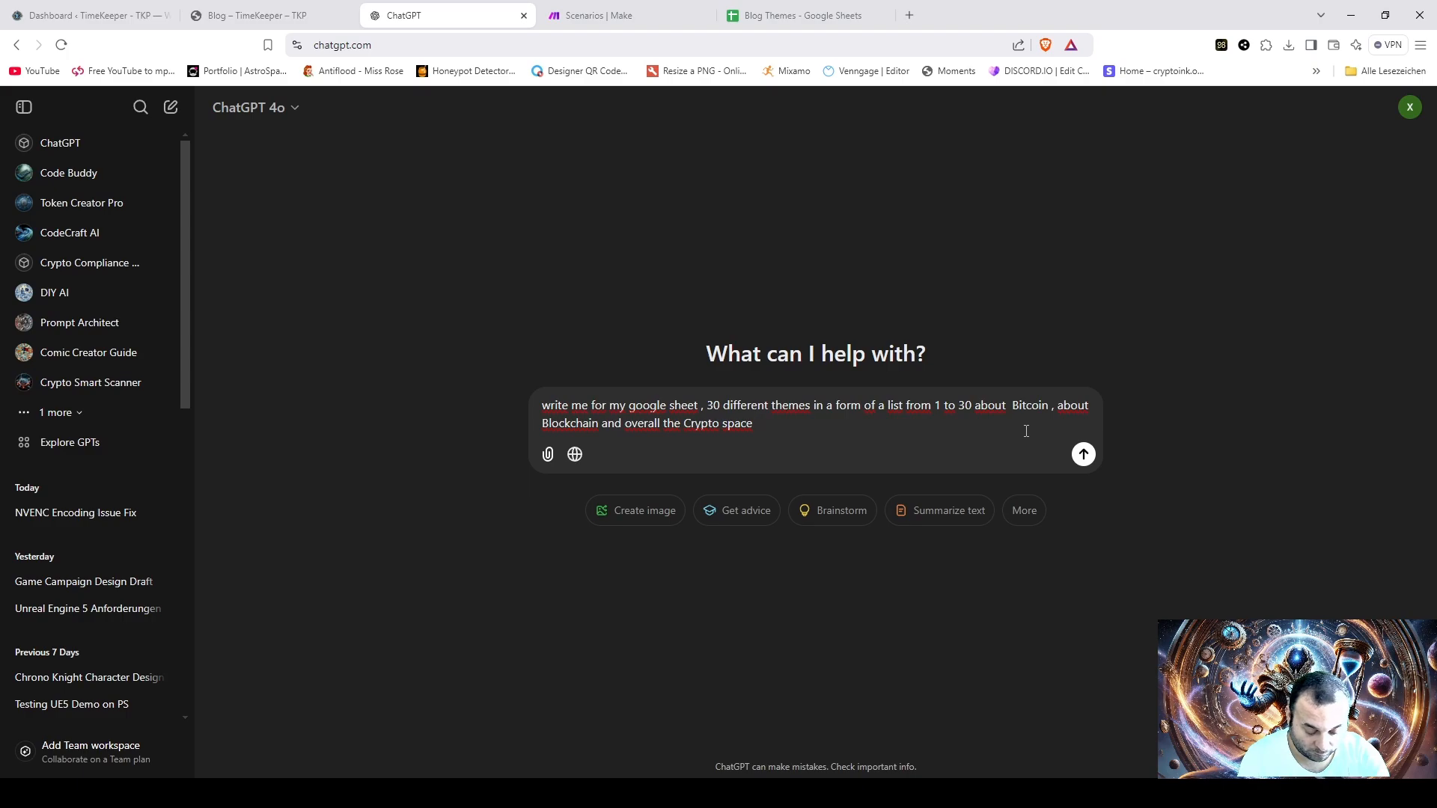
type(", as asl")
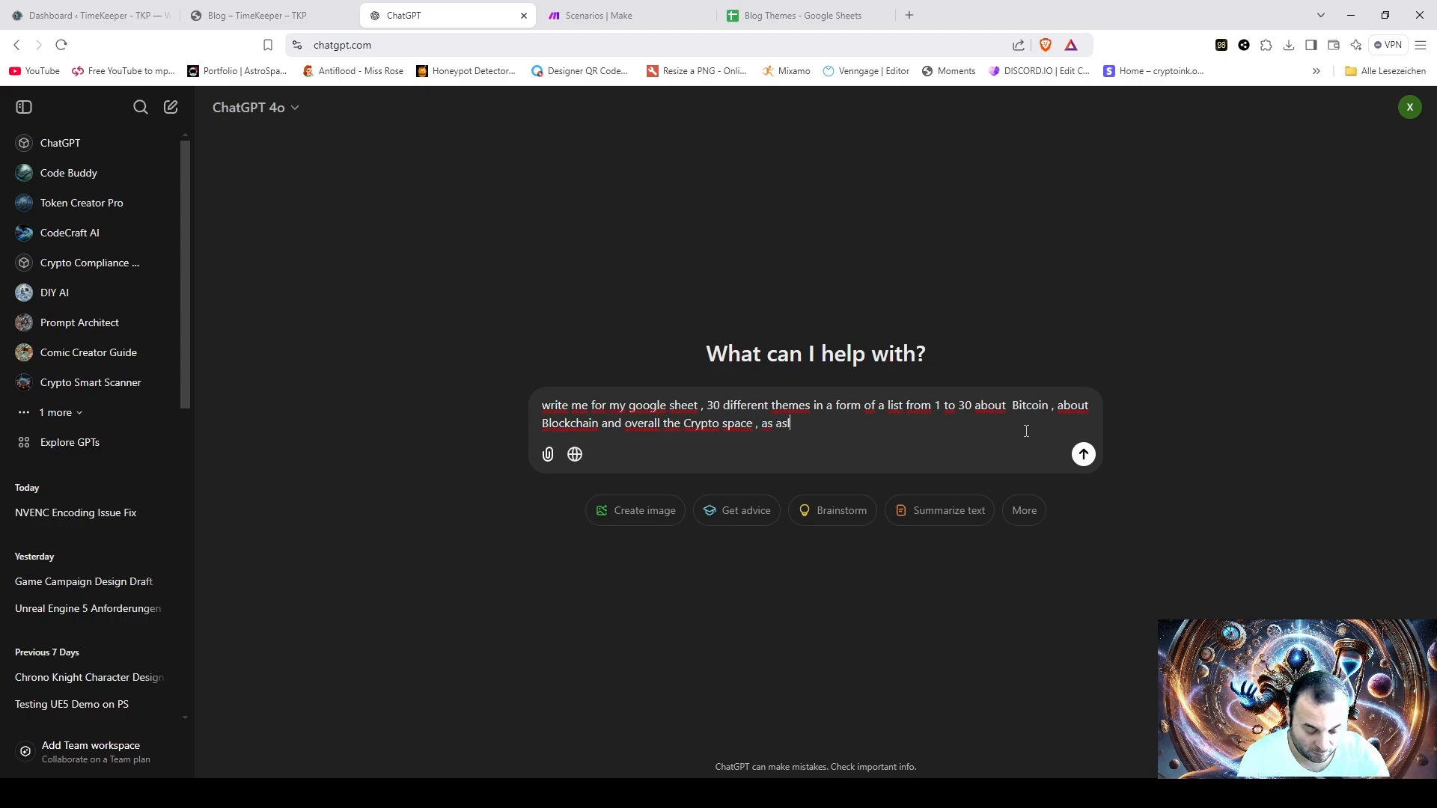
- Continue the prompt with "about Bitcoin , about Blockchain and overall the Crypto space , as also the integrations"
key("BackSpace")
key("BackSpace")
type("lso ")
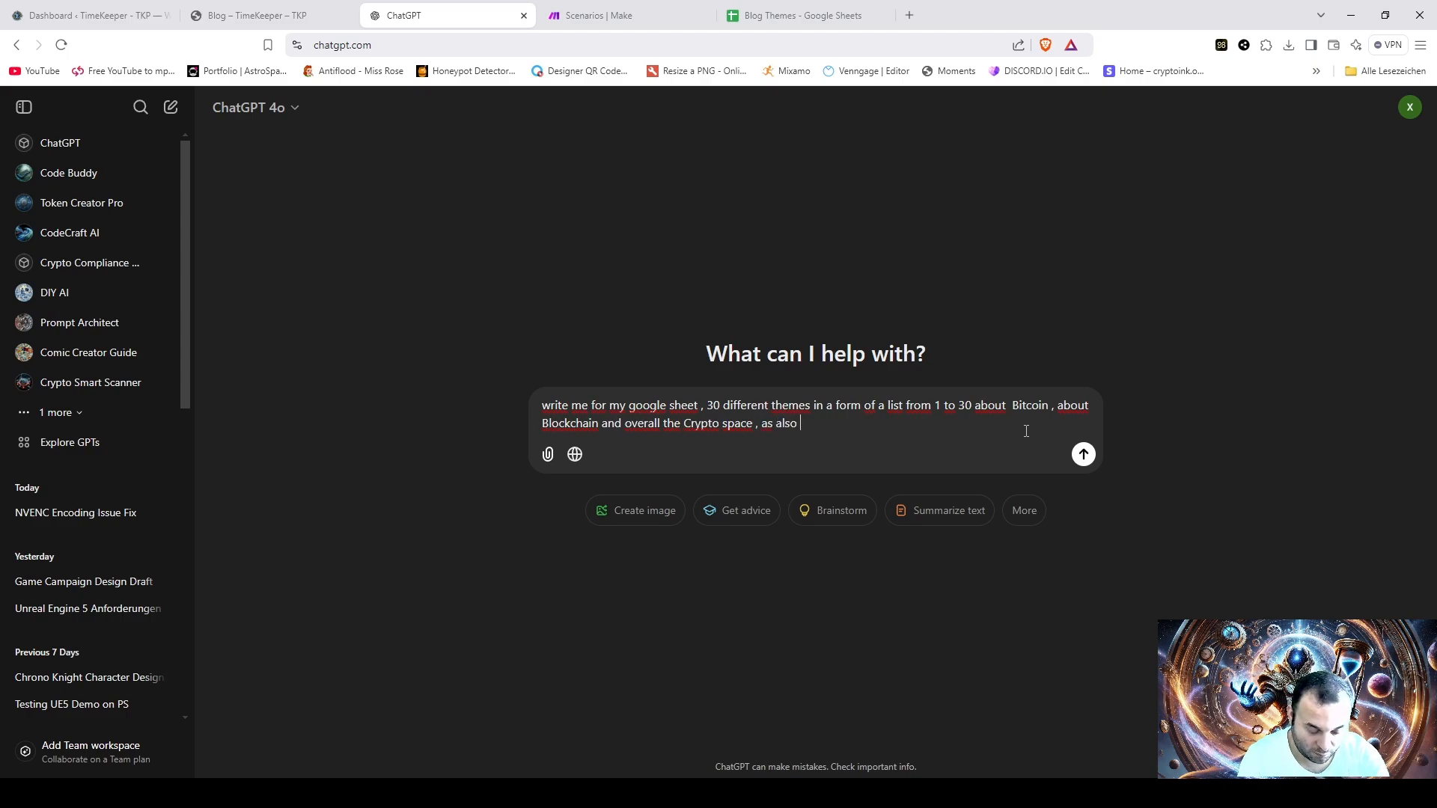
type("the integrations")
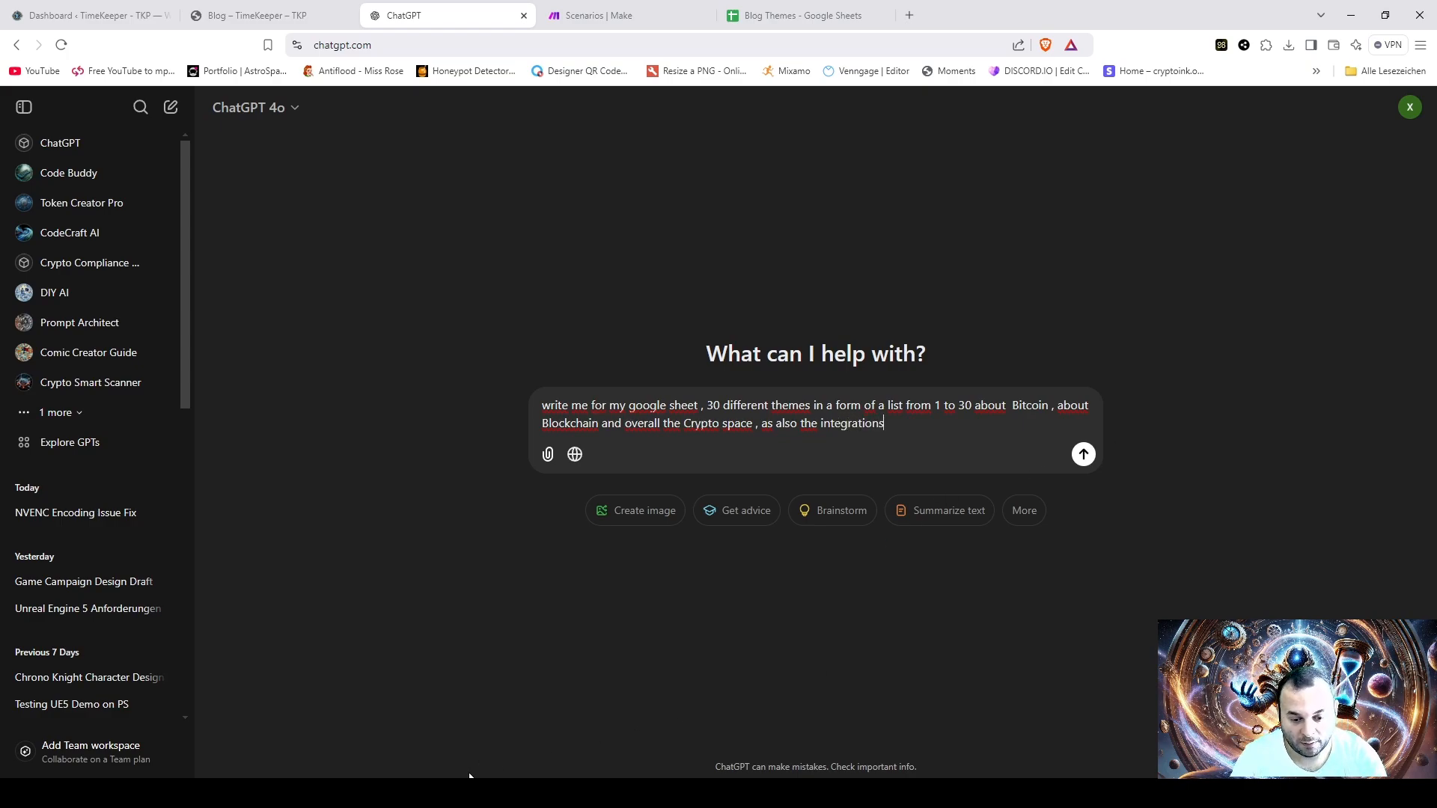
left_click(471, 792)
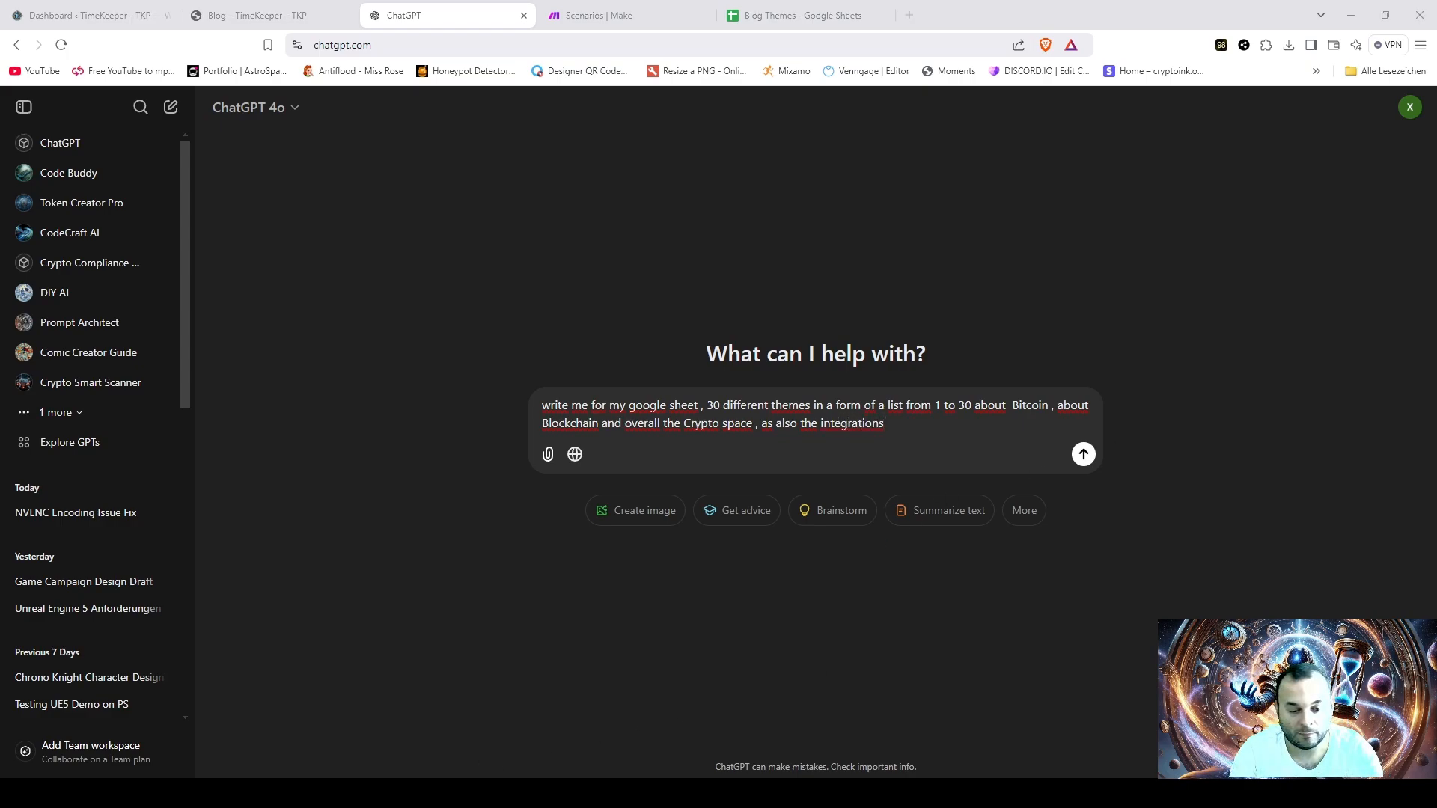
key("alt+Tab")
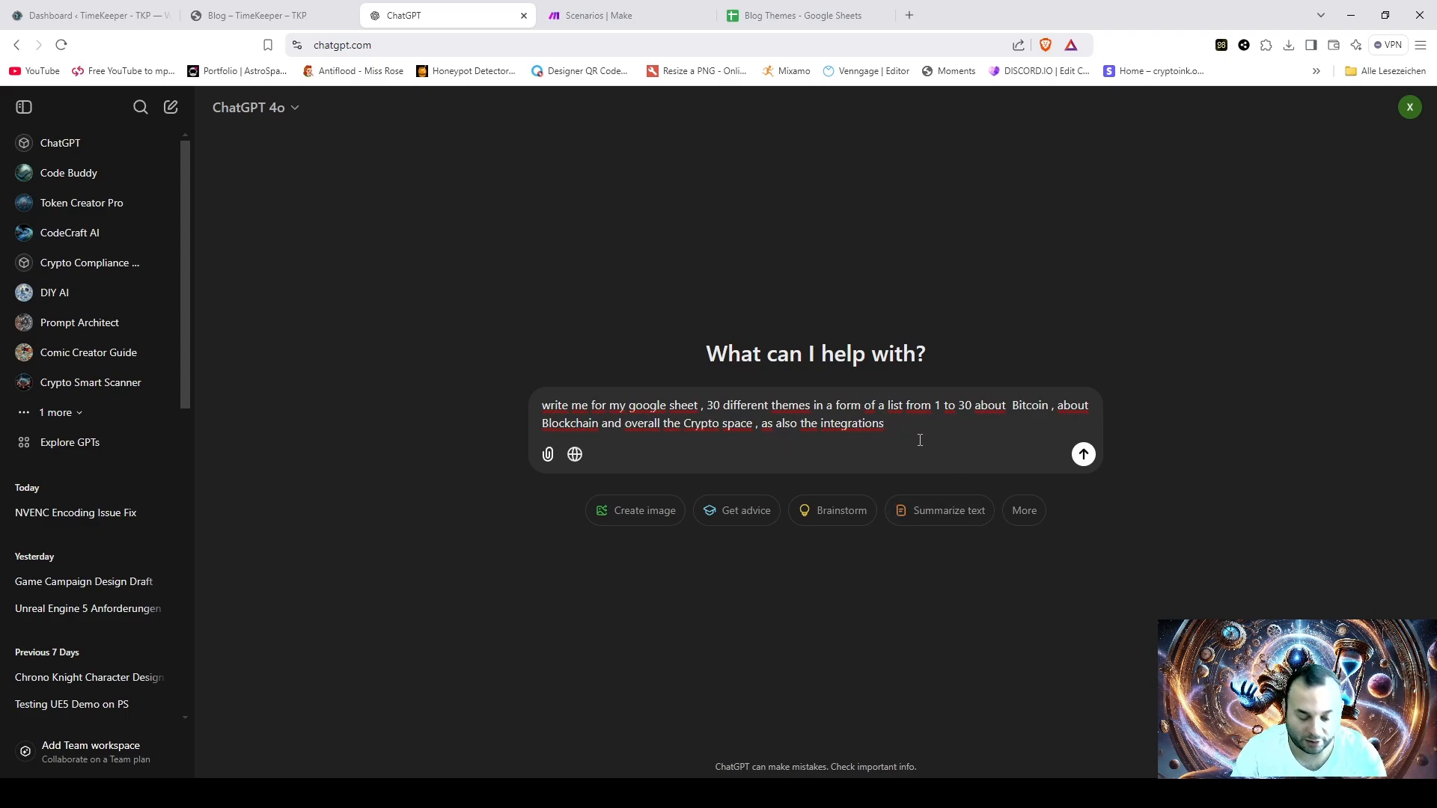
- Finish the prompt with "of Blockchain into the industries , and few themes about XRP and its integrations" and send it
type("of Bloc")
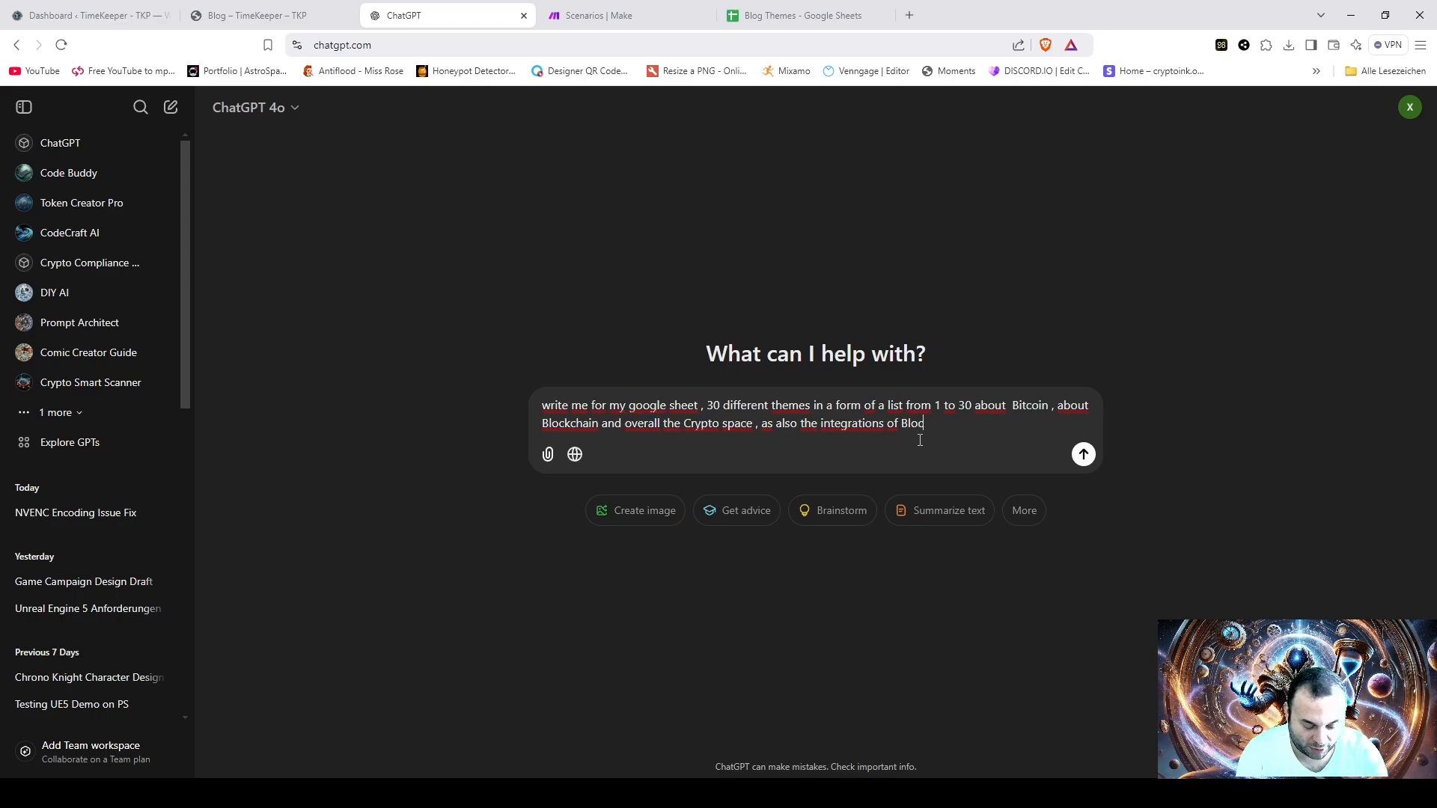
type("kchain int")
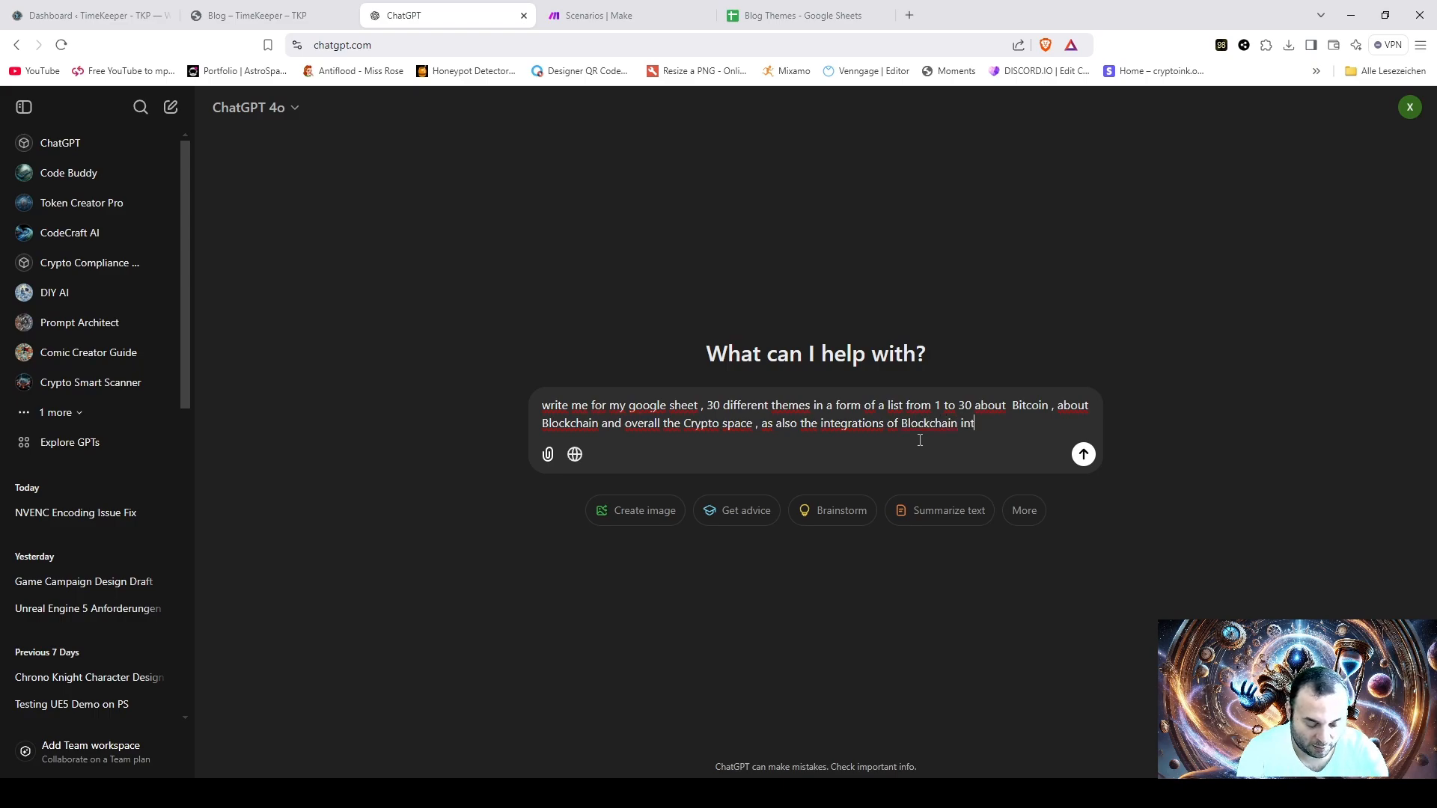
type("o the ind")
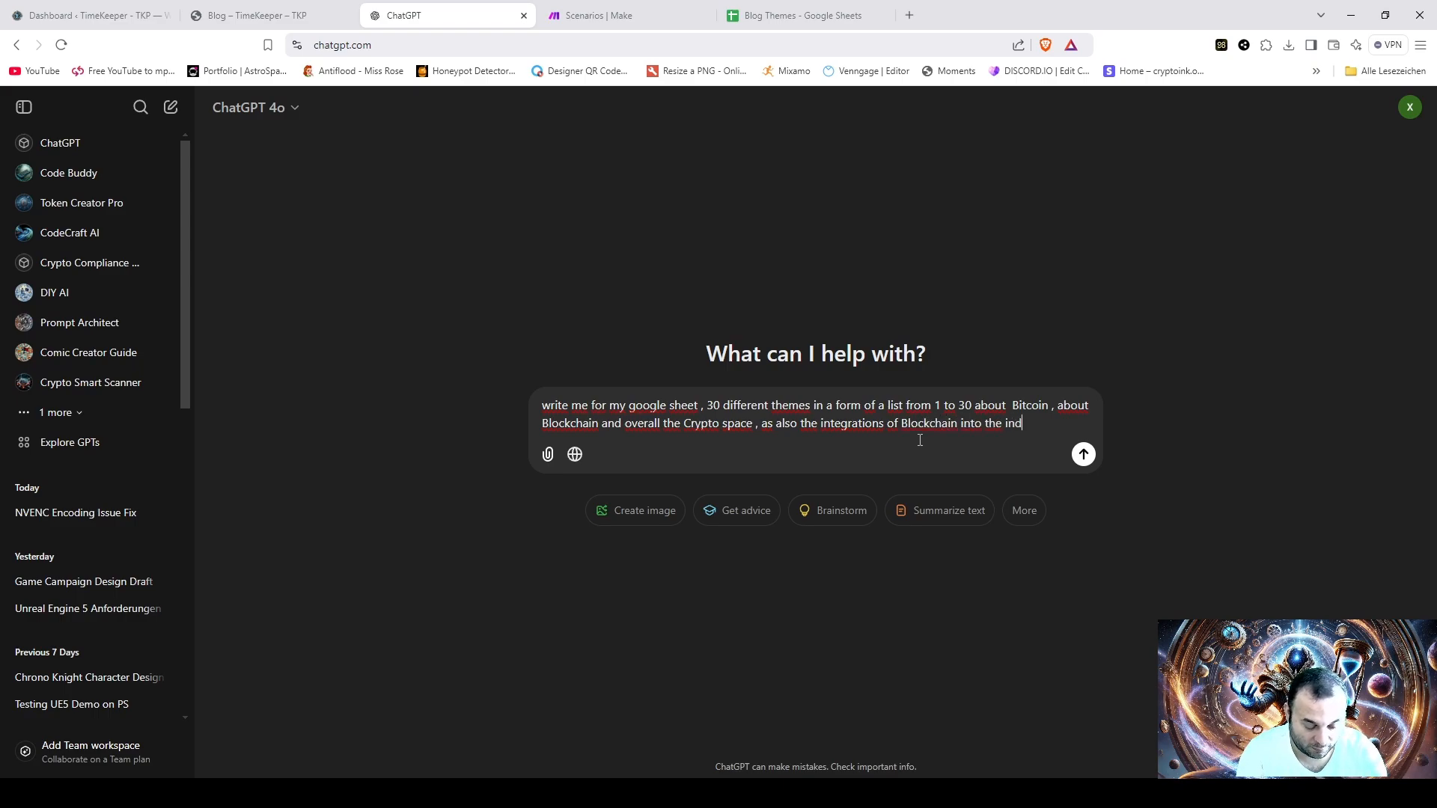
type("ustries")
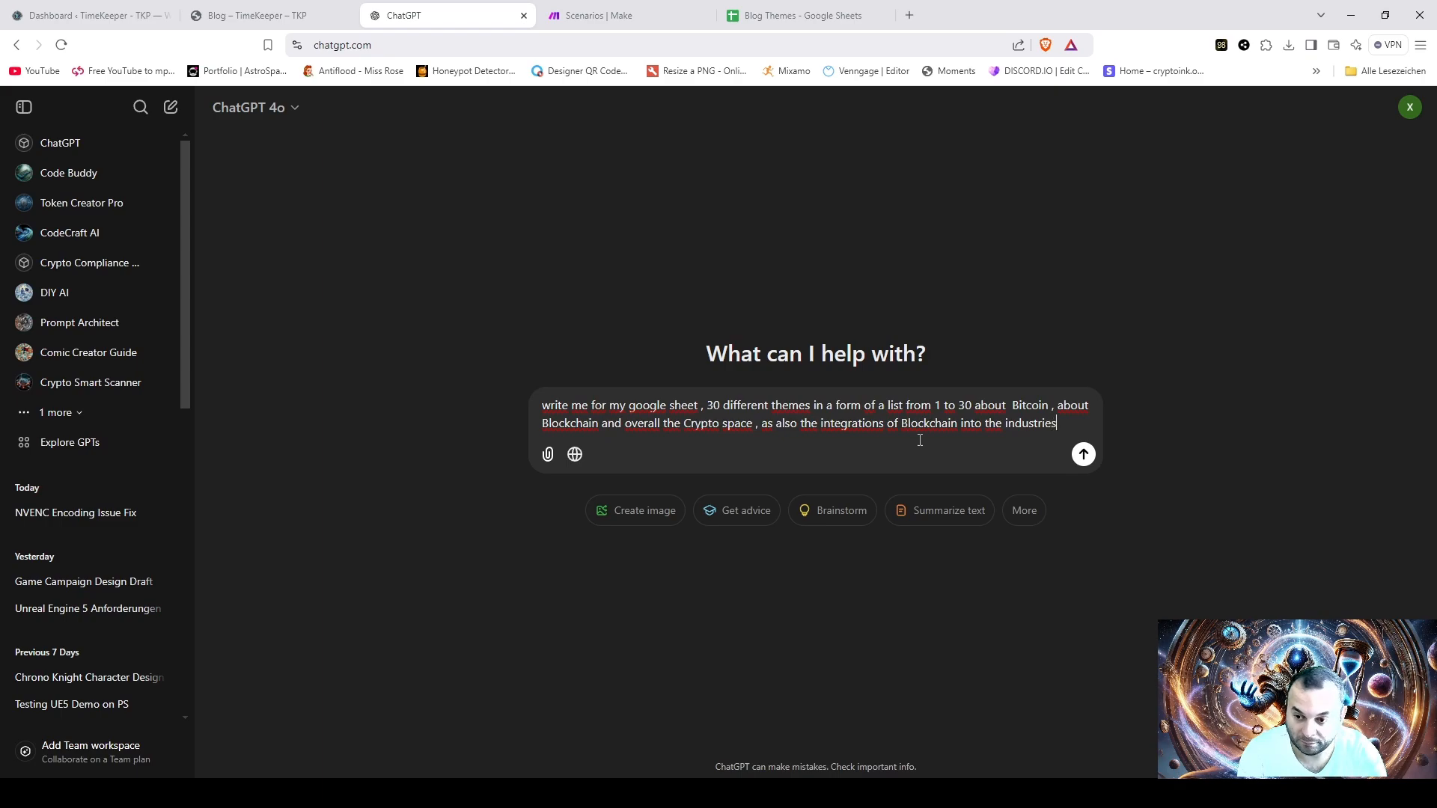
type(" , a")
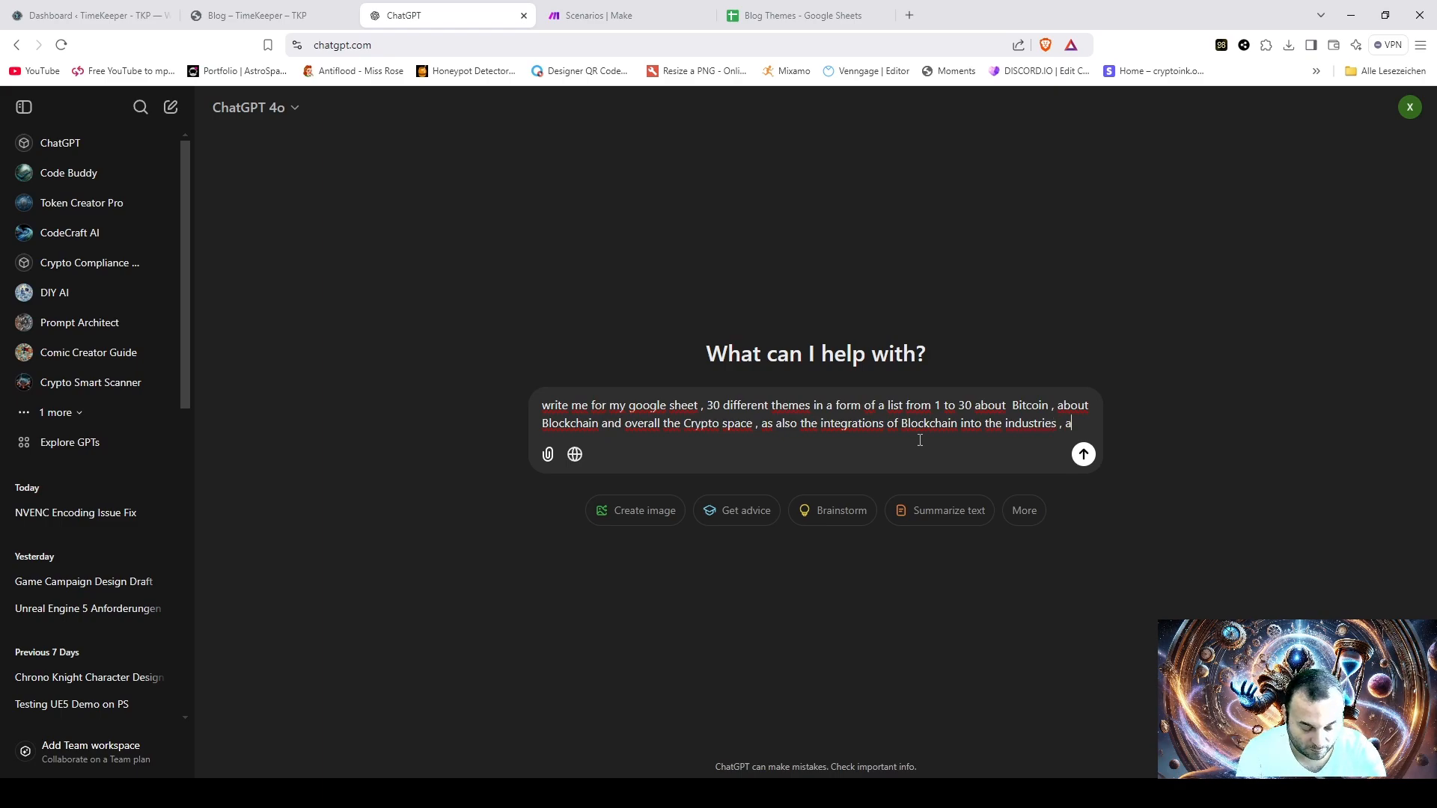
type("nd few t")
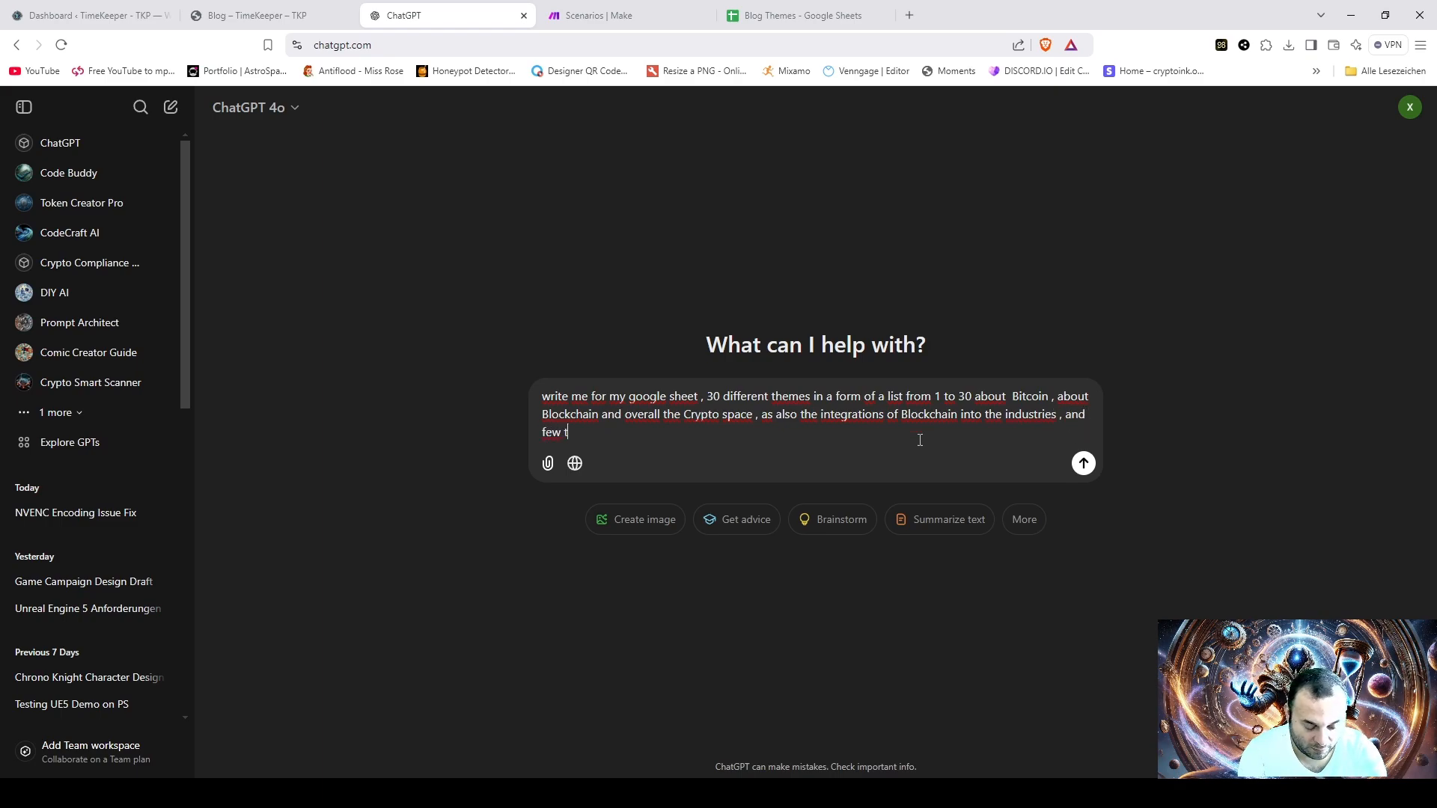
type("hemes abou")
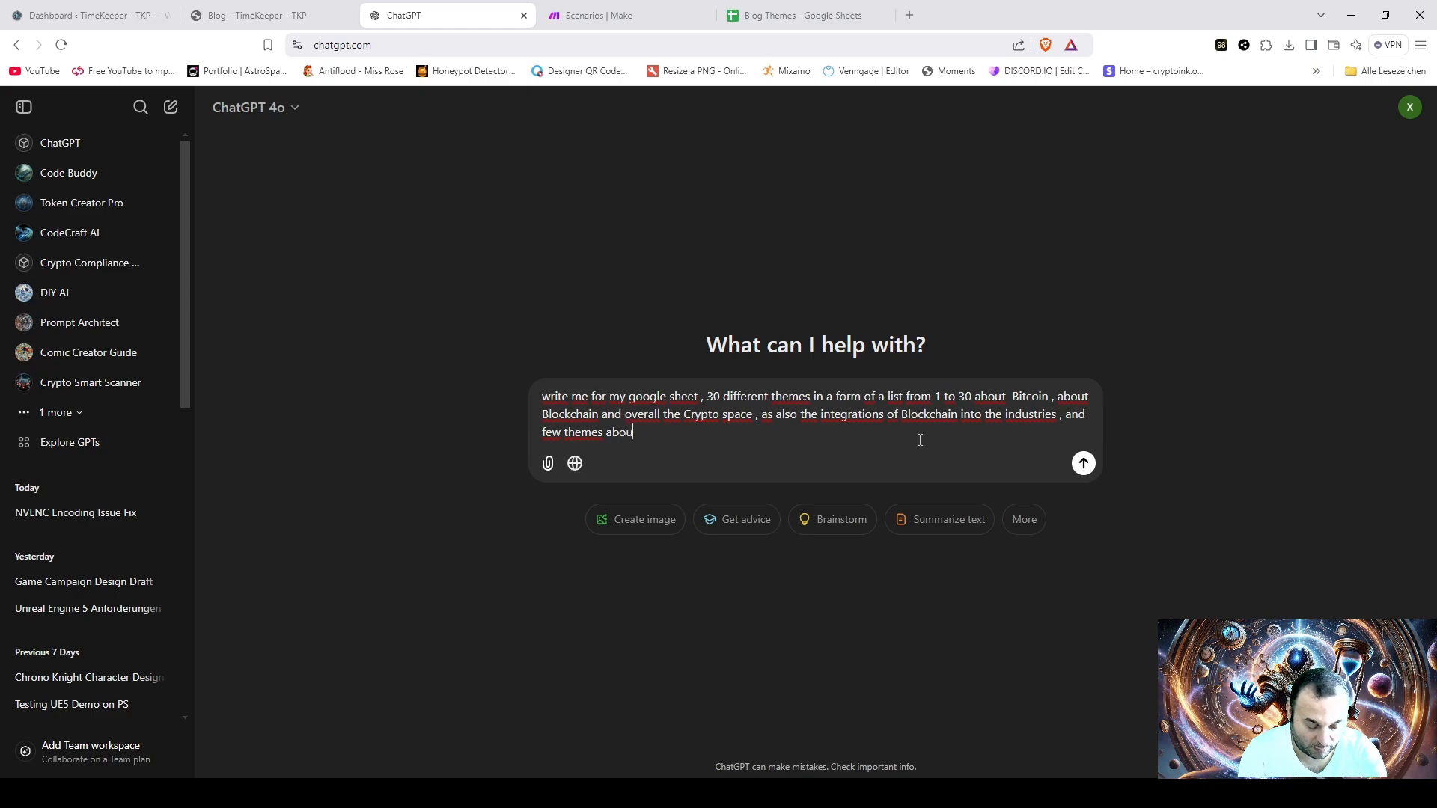
type("tt XRP a")
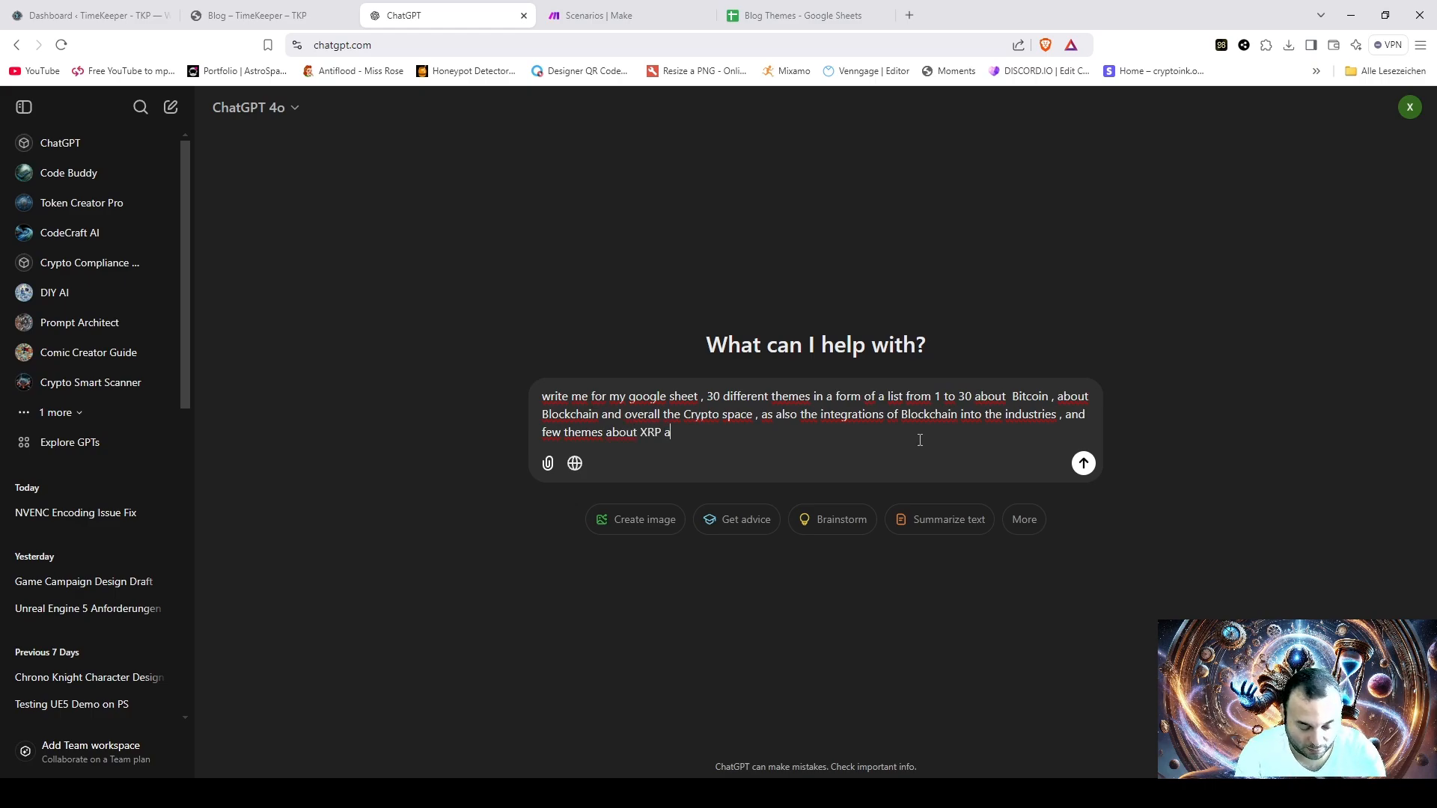
type("nd its integ")
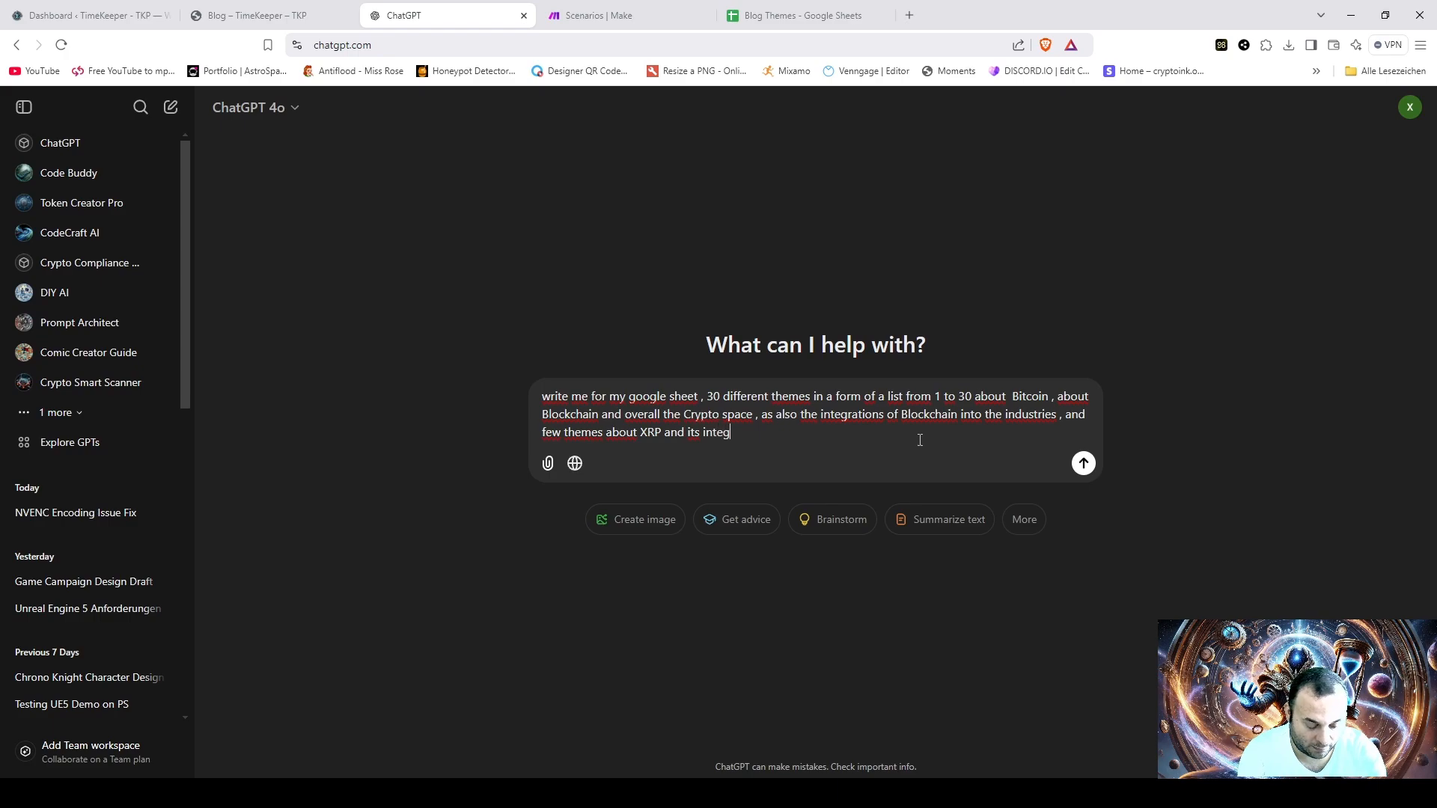
type("rations")
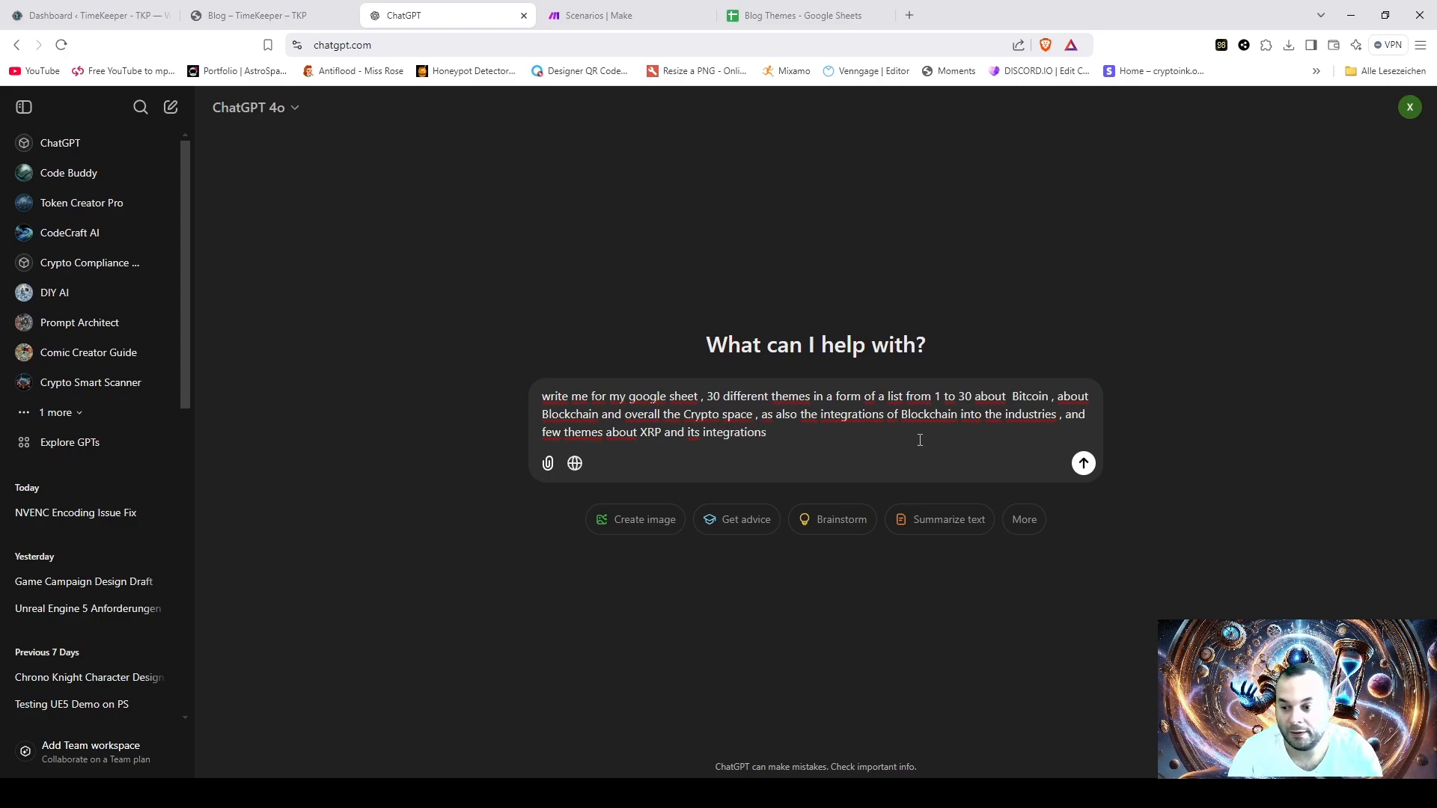
key("Return")
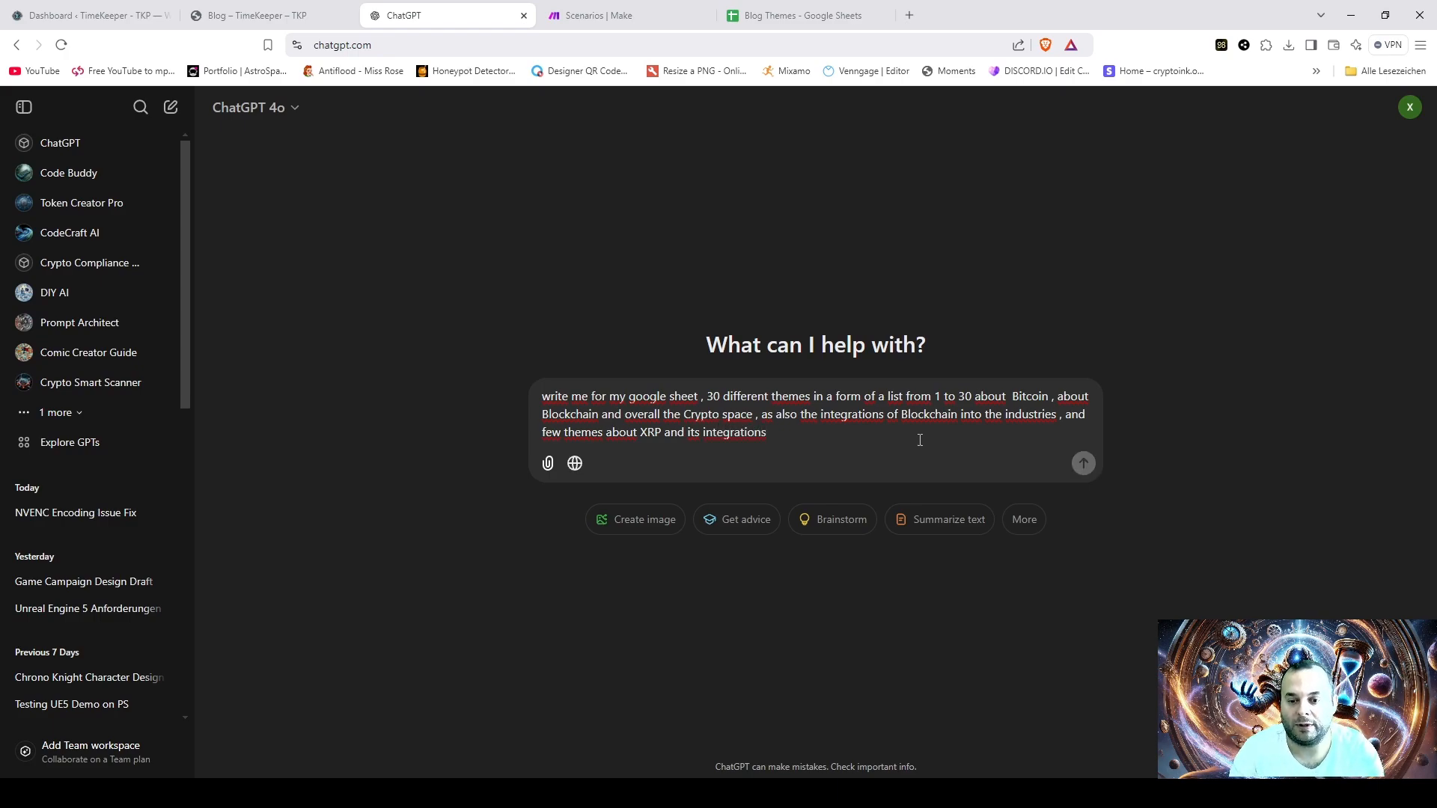
key("Return")
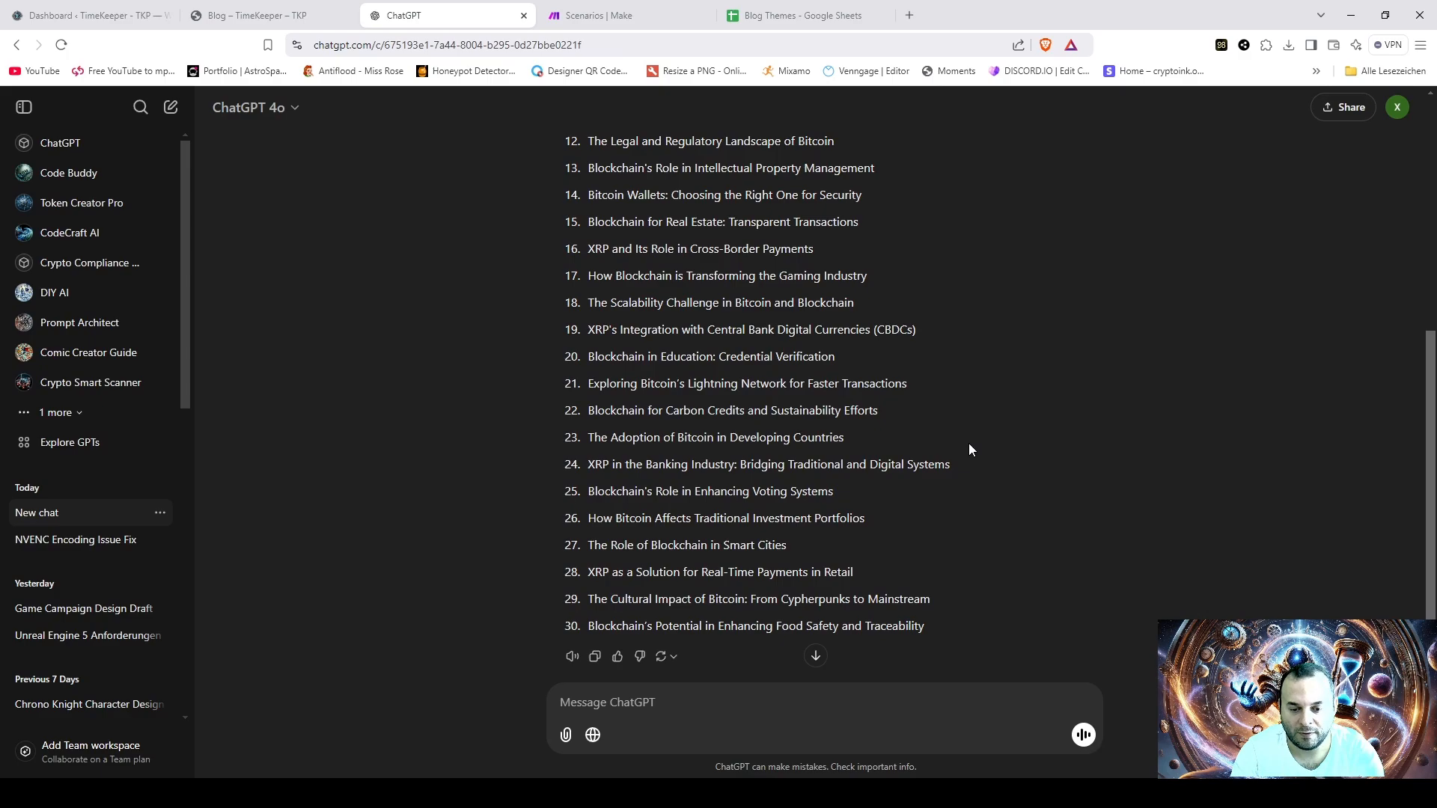
- Copy all 30 generated blog themes from the ChatGPT reply, from item 1 through item 30
scroll(964, 436, "up", 3)
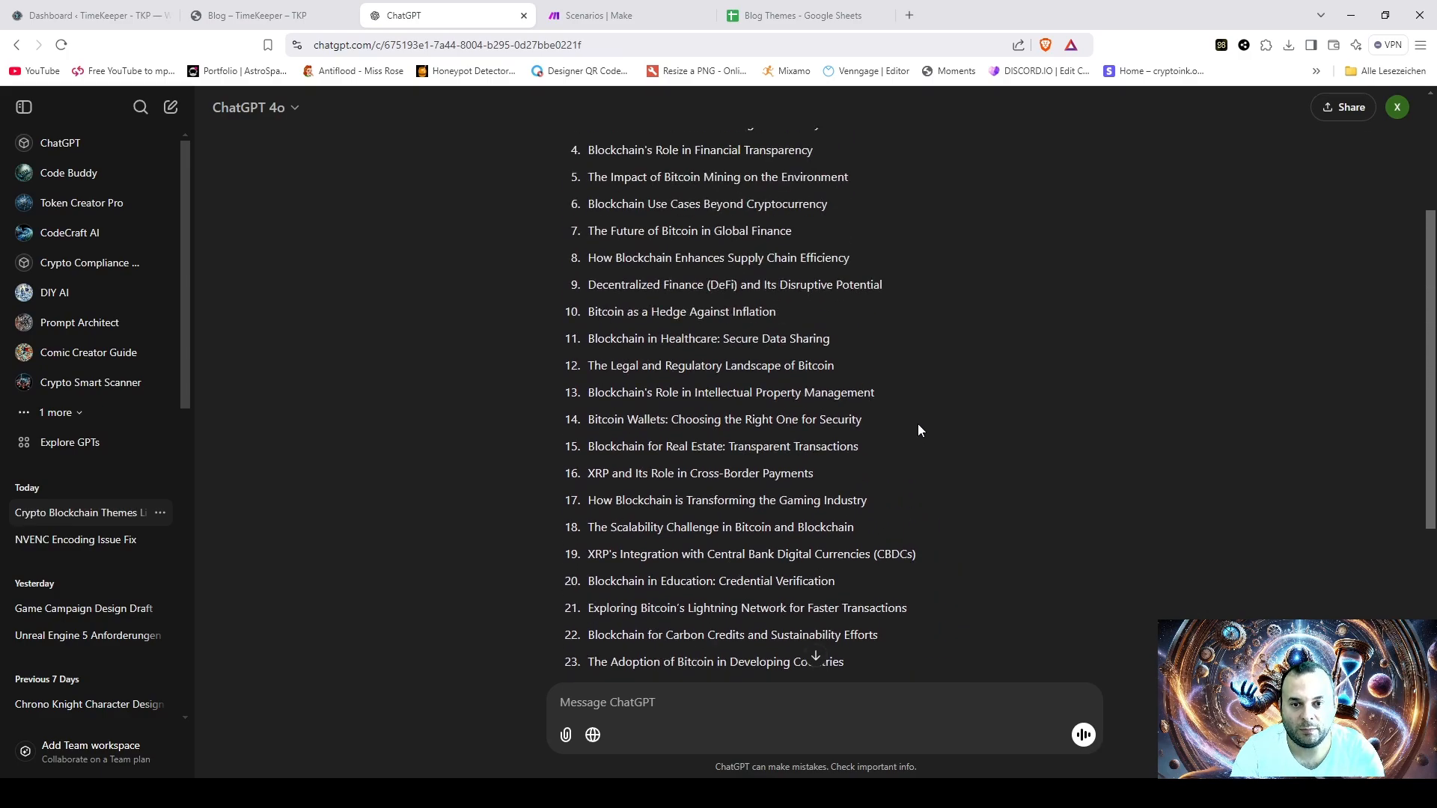
scroll(919, 430, "up", 2)
left_click_drag(590, 204, 948, 589)
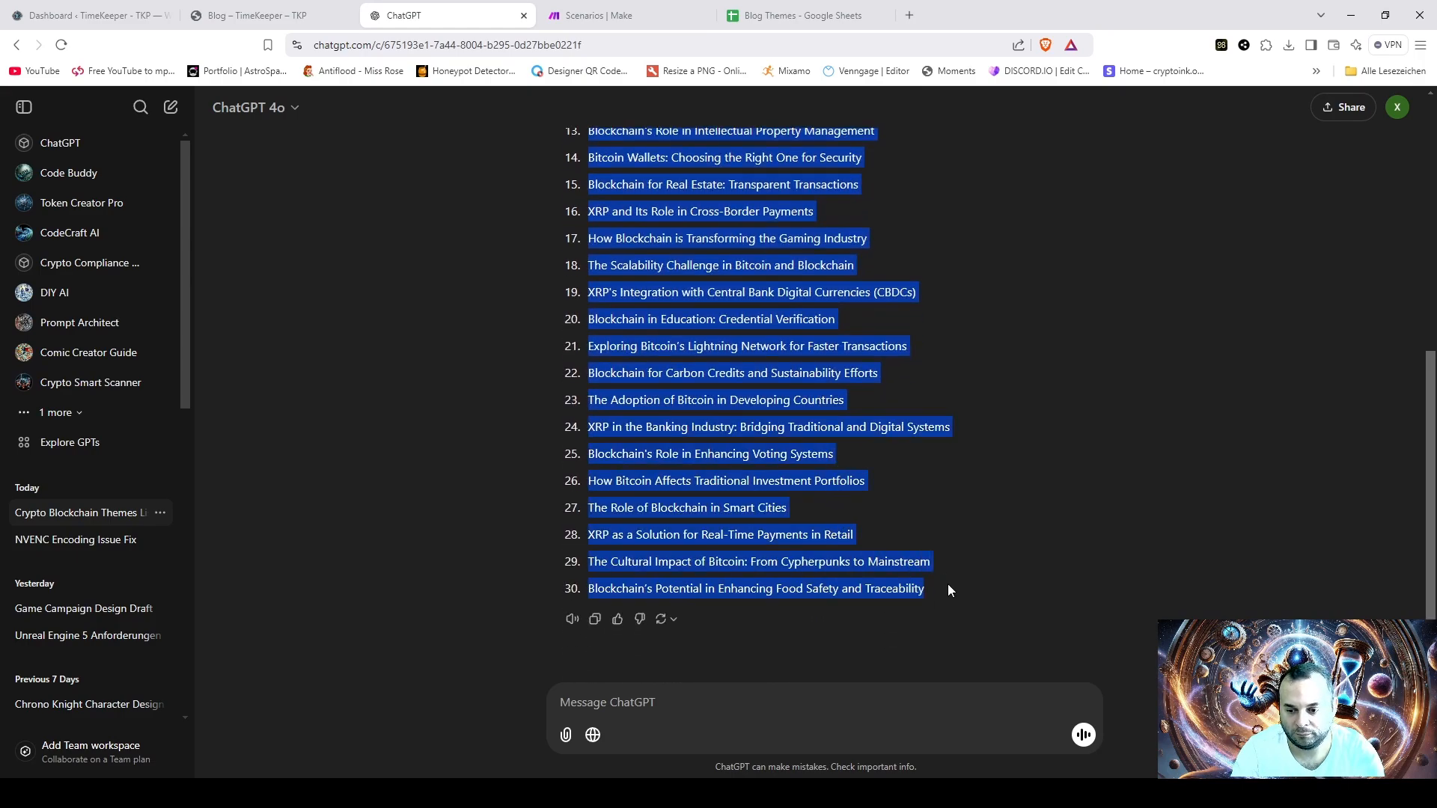
left_click(948, 590)
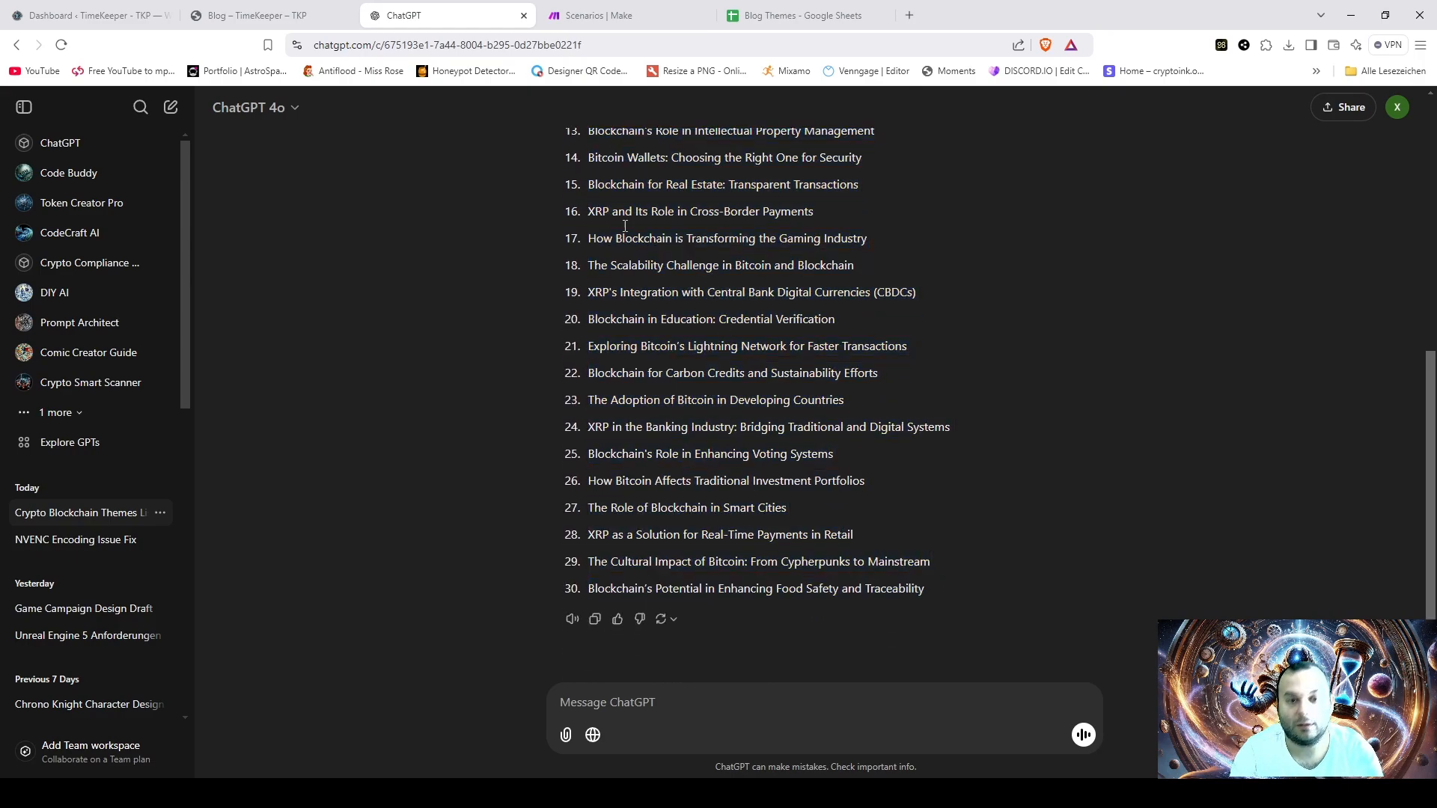
- Switch to the Blog Themes spreadsheet in Google Sheets and rename it "Cryptoblog"
left_click(786, 16)
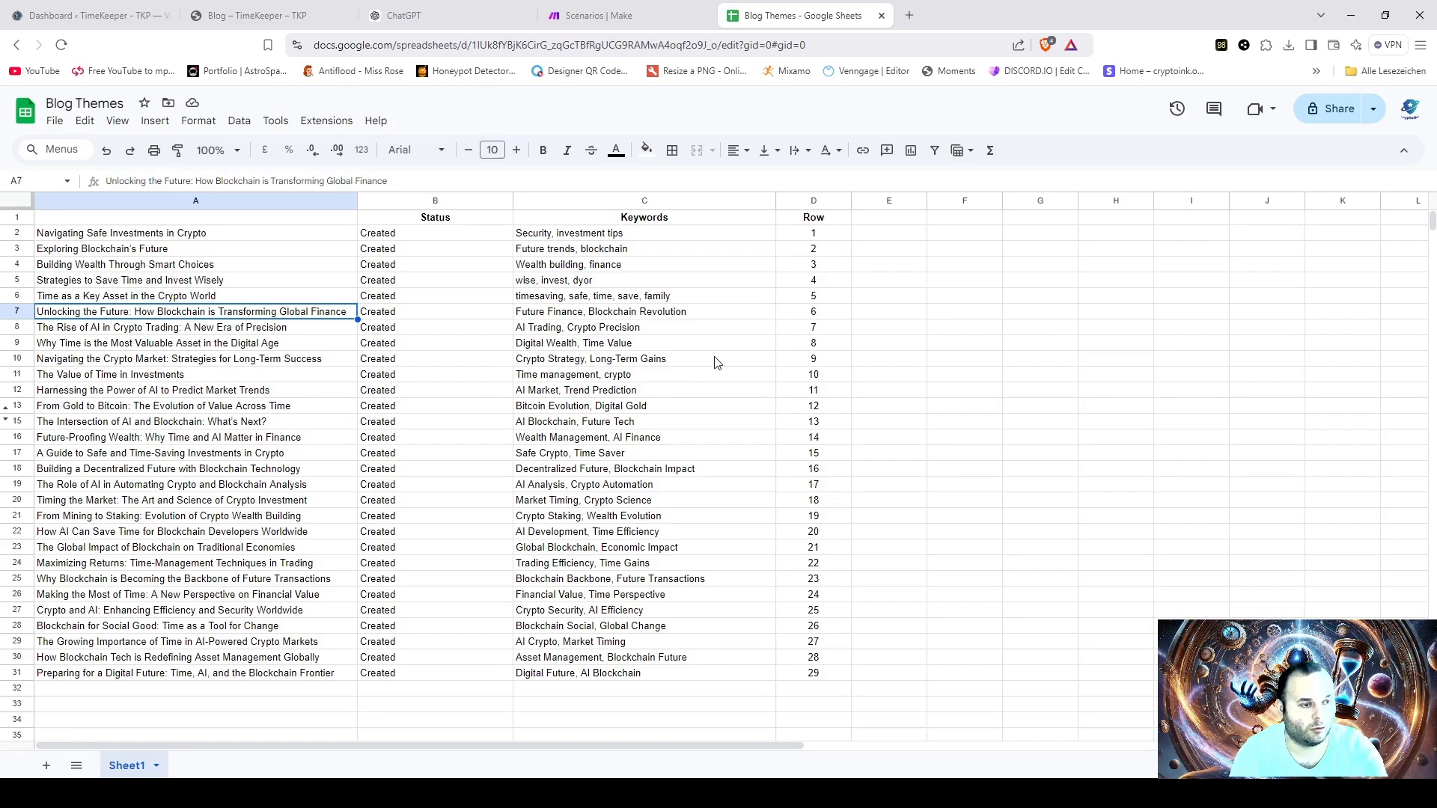
double_click(124, 106)
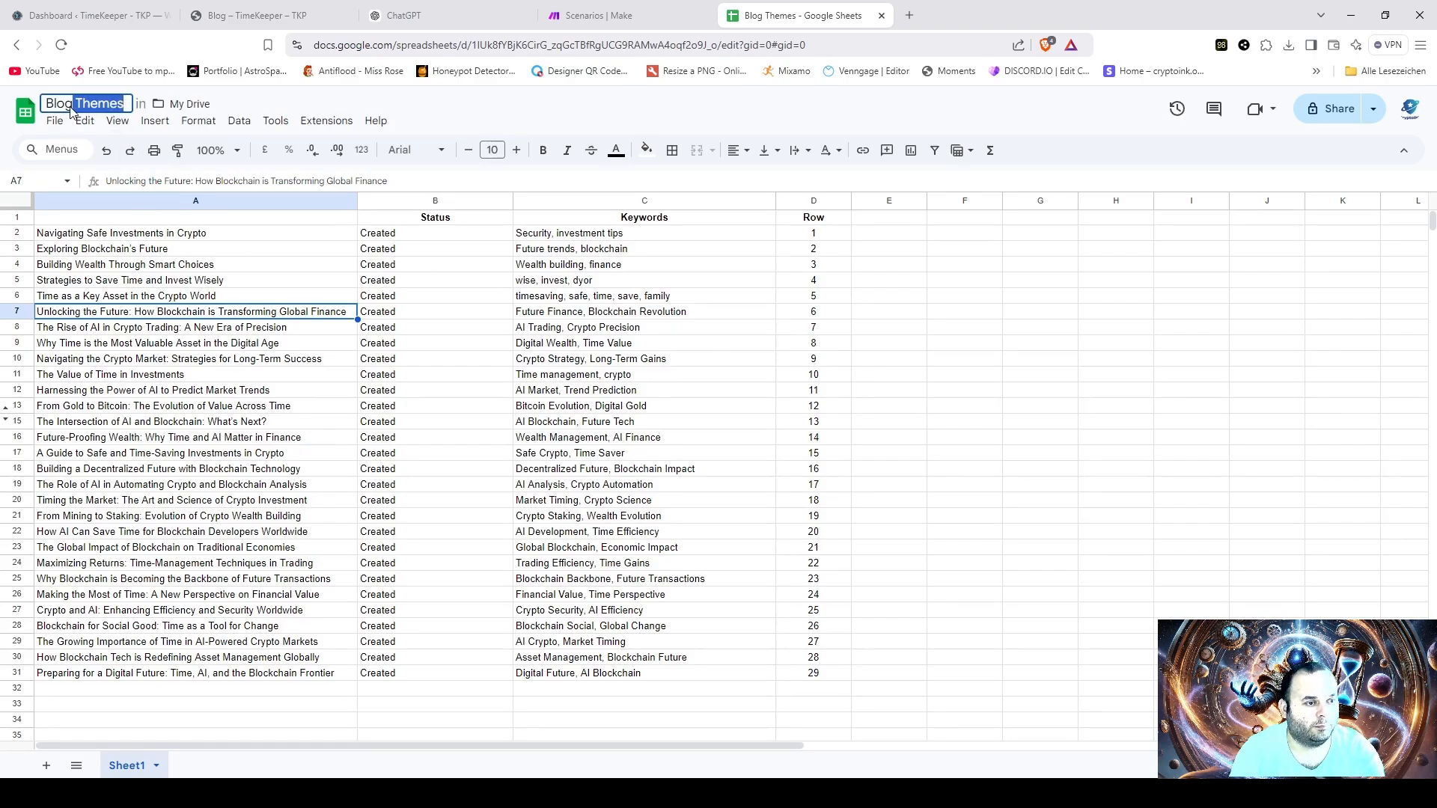
key("Escape")
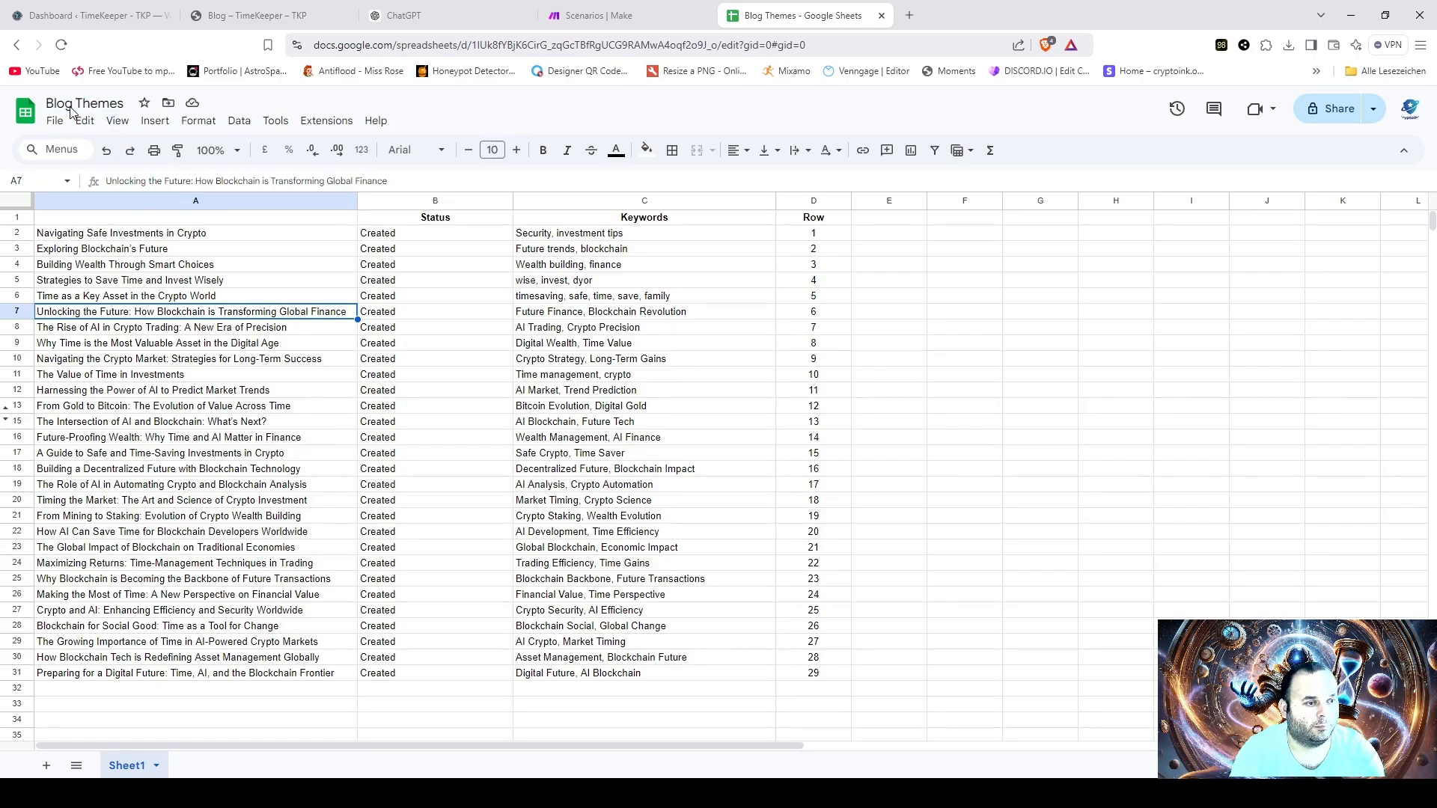
left_click(131, 103)
type("B")
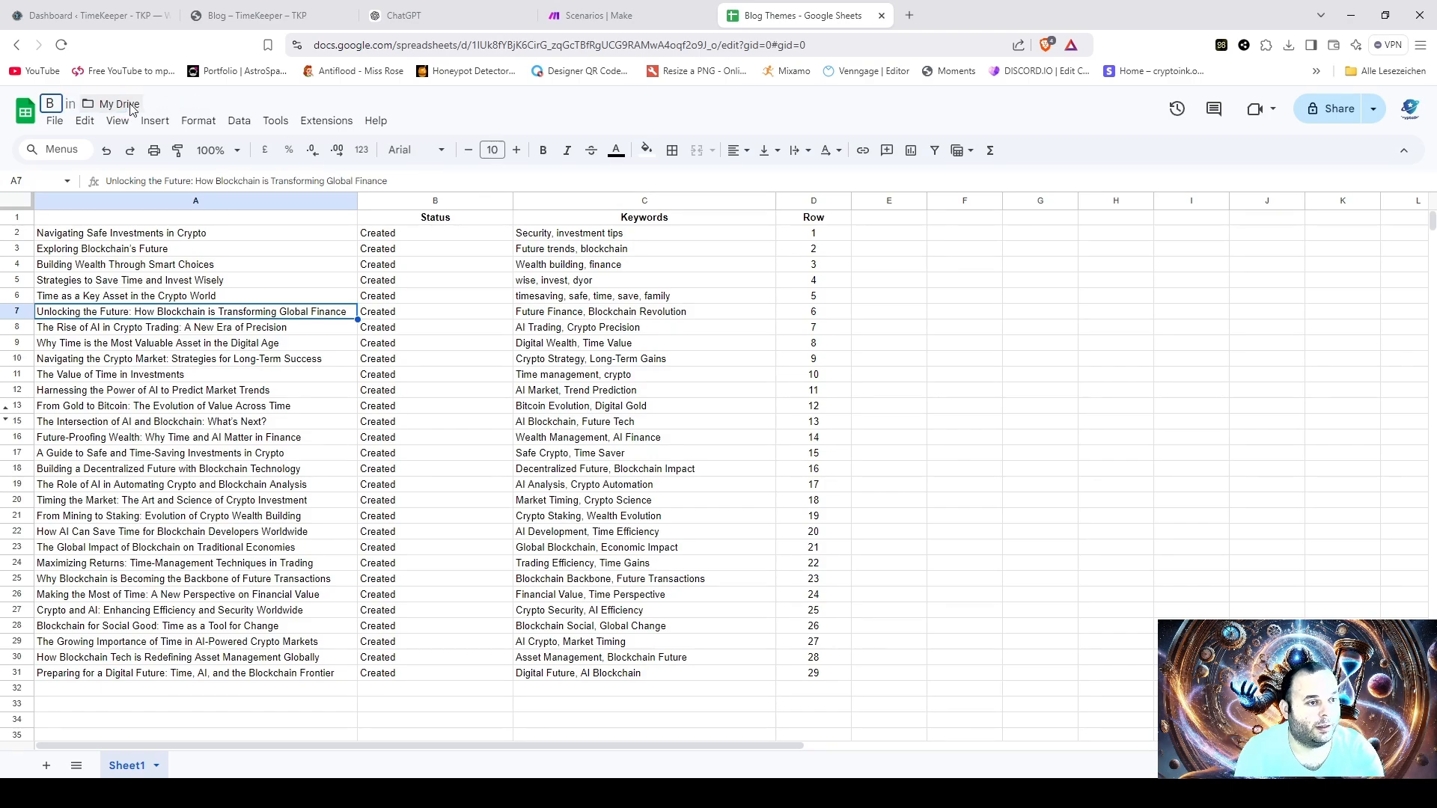
type("lo")
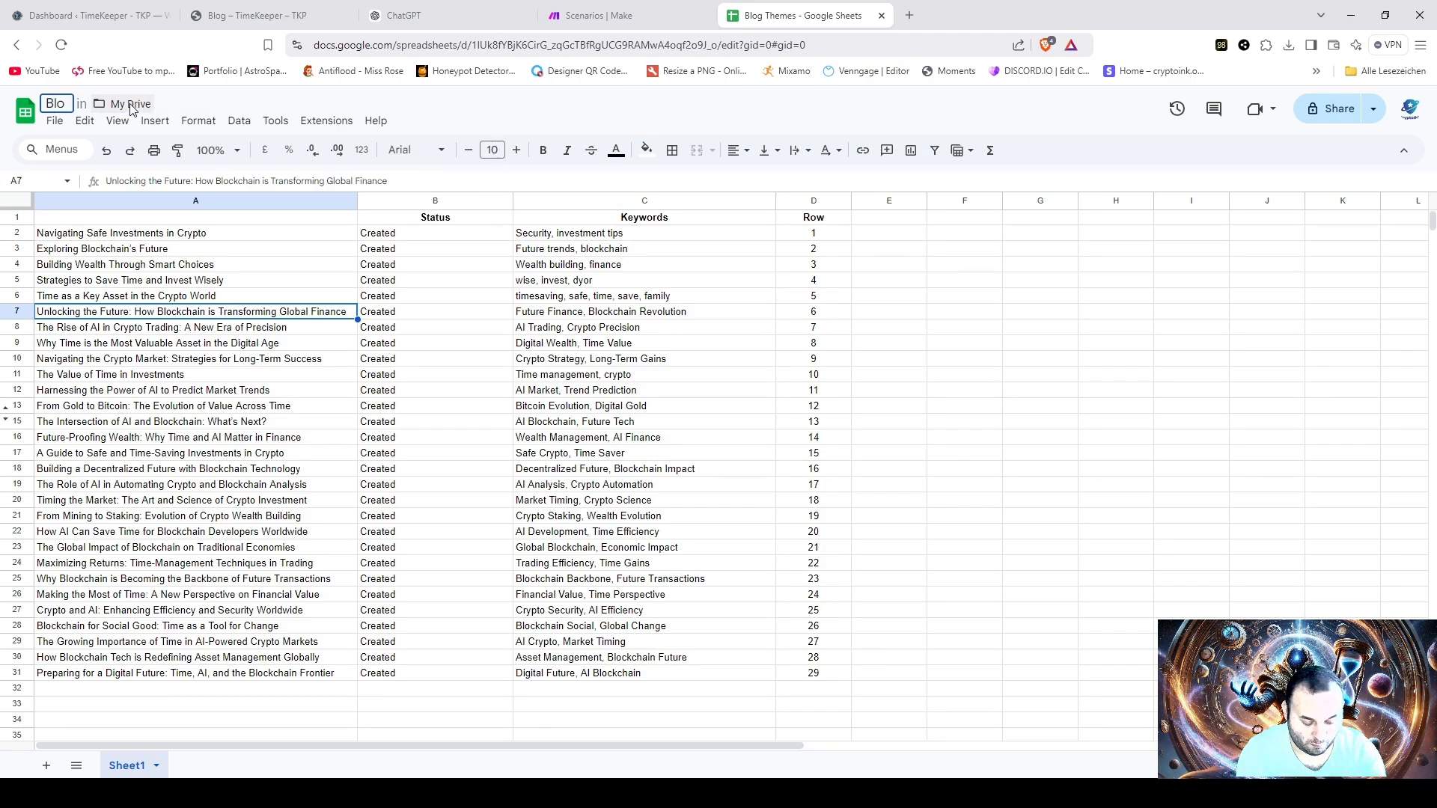
type("g")
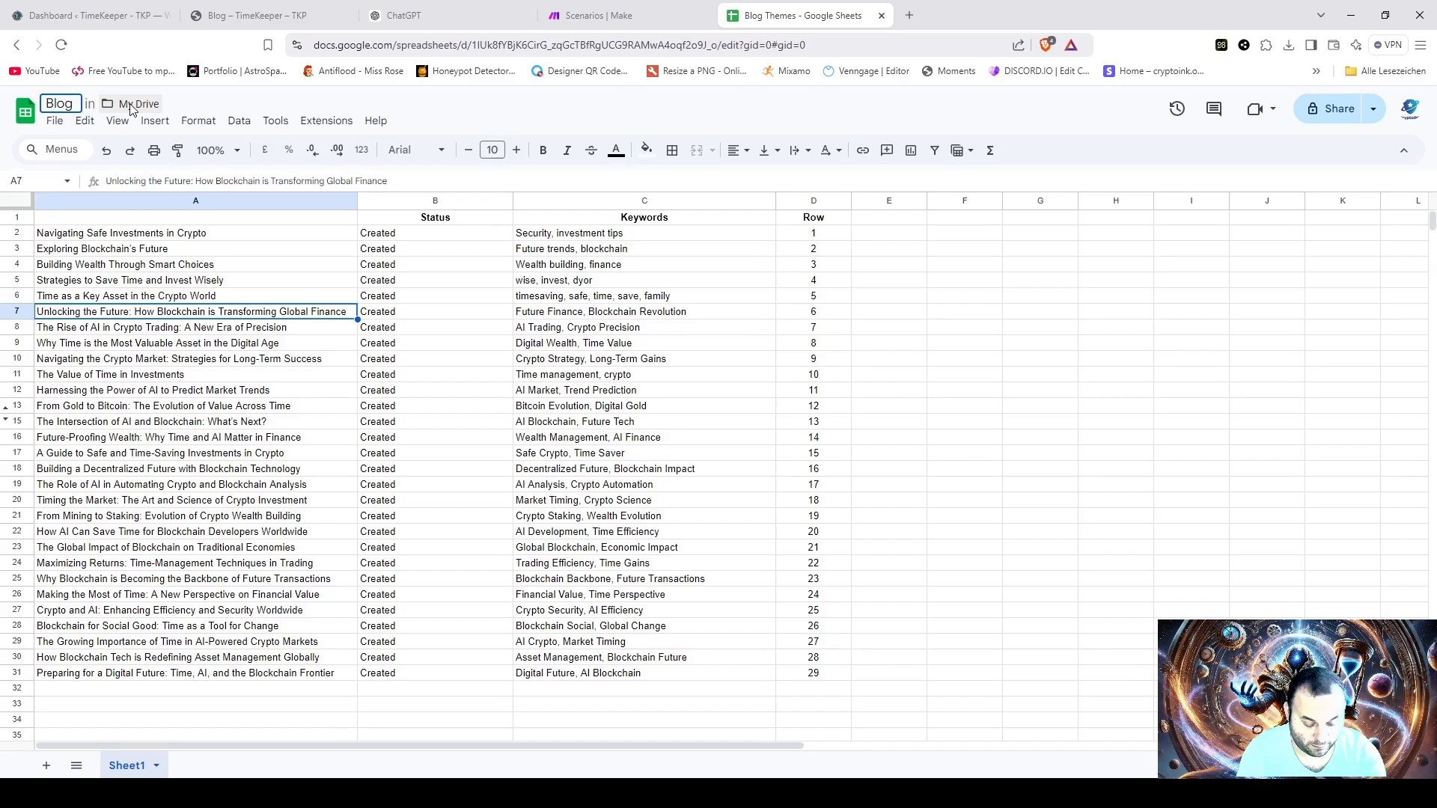
key("BackSpace")
key("BackSpace")
key("BackSpace")
key("BackSpace")
type("C")
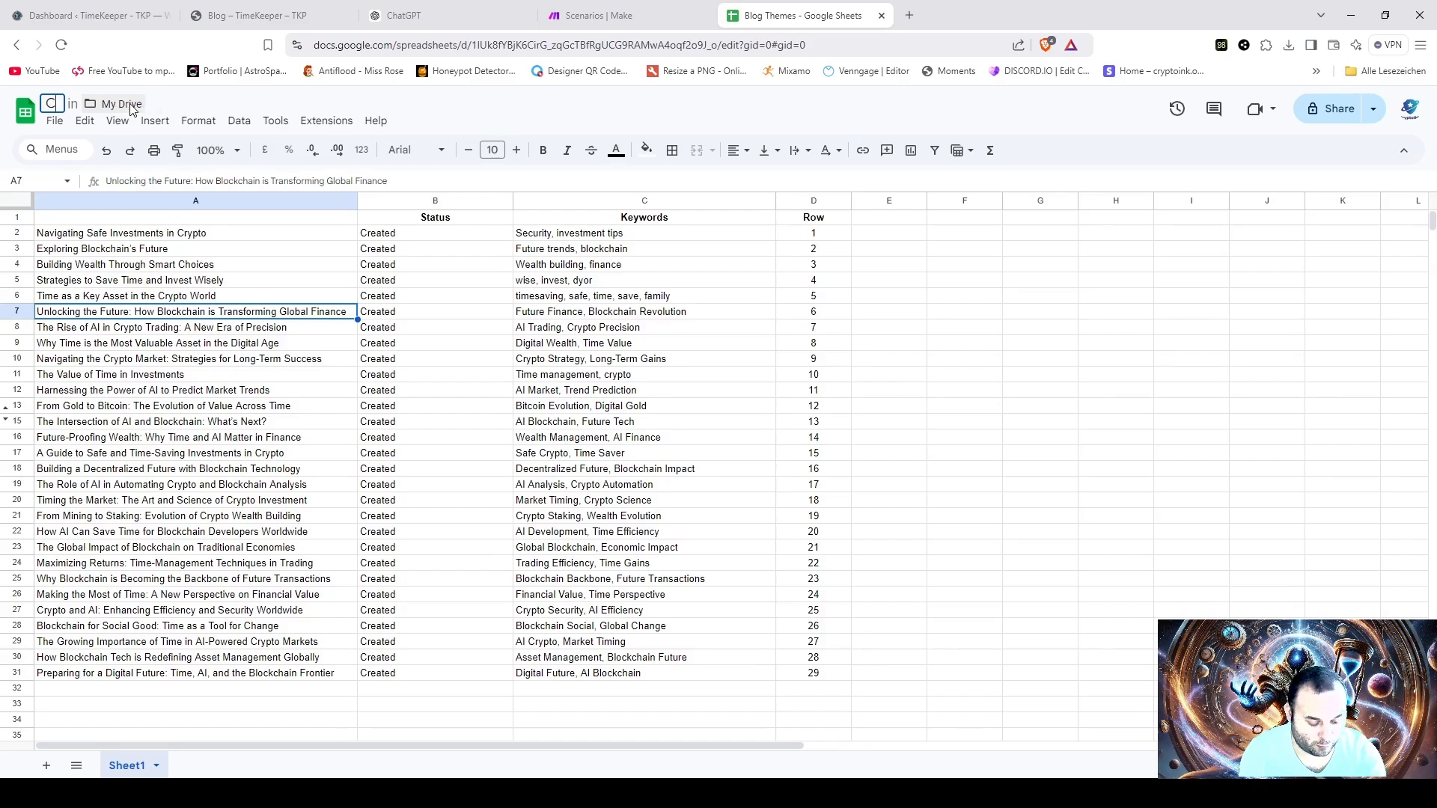
type("rypto")
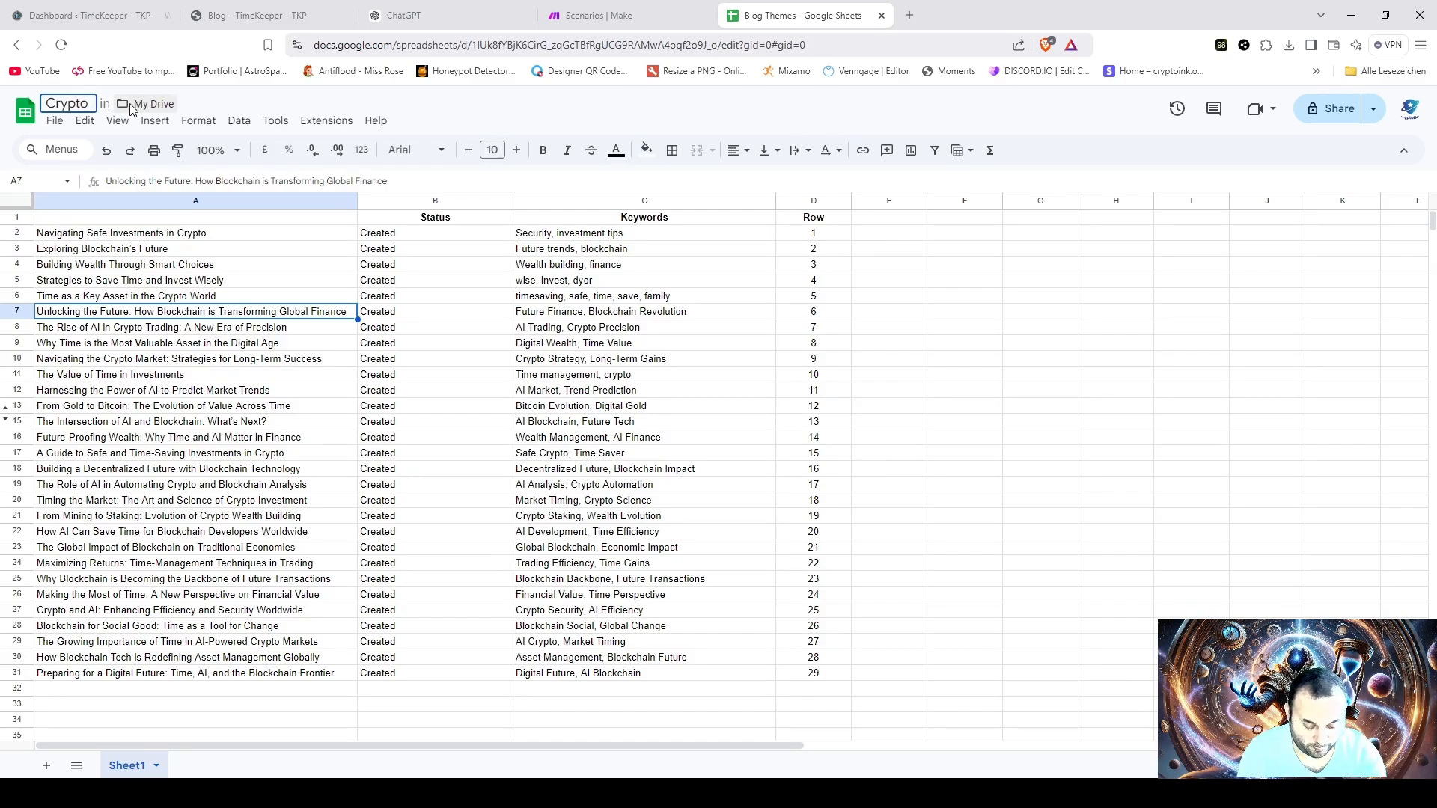
type("blog")
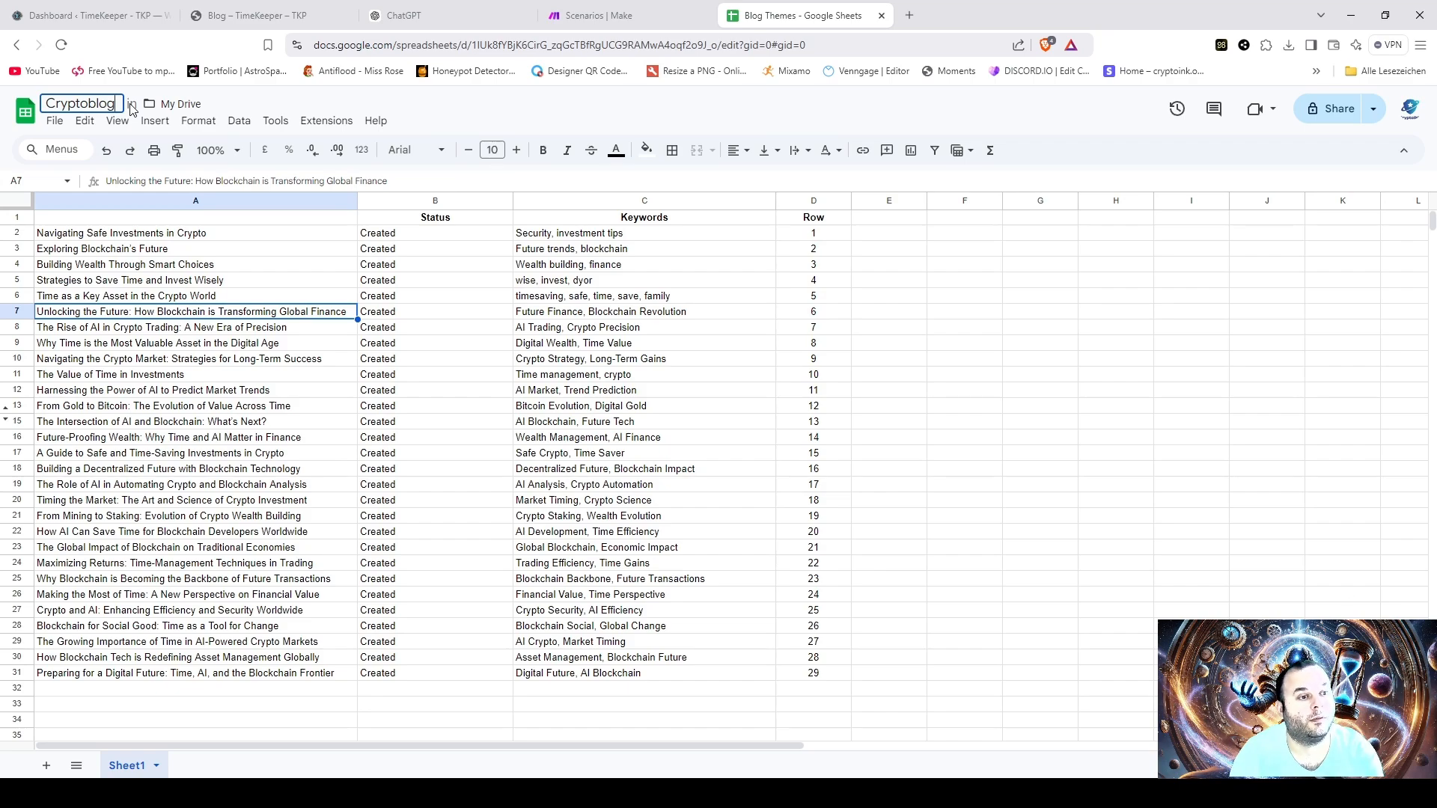
key("Return")
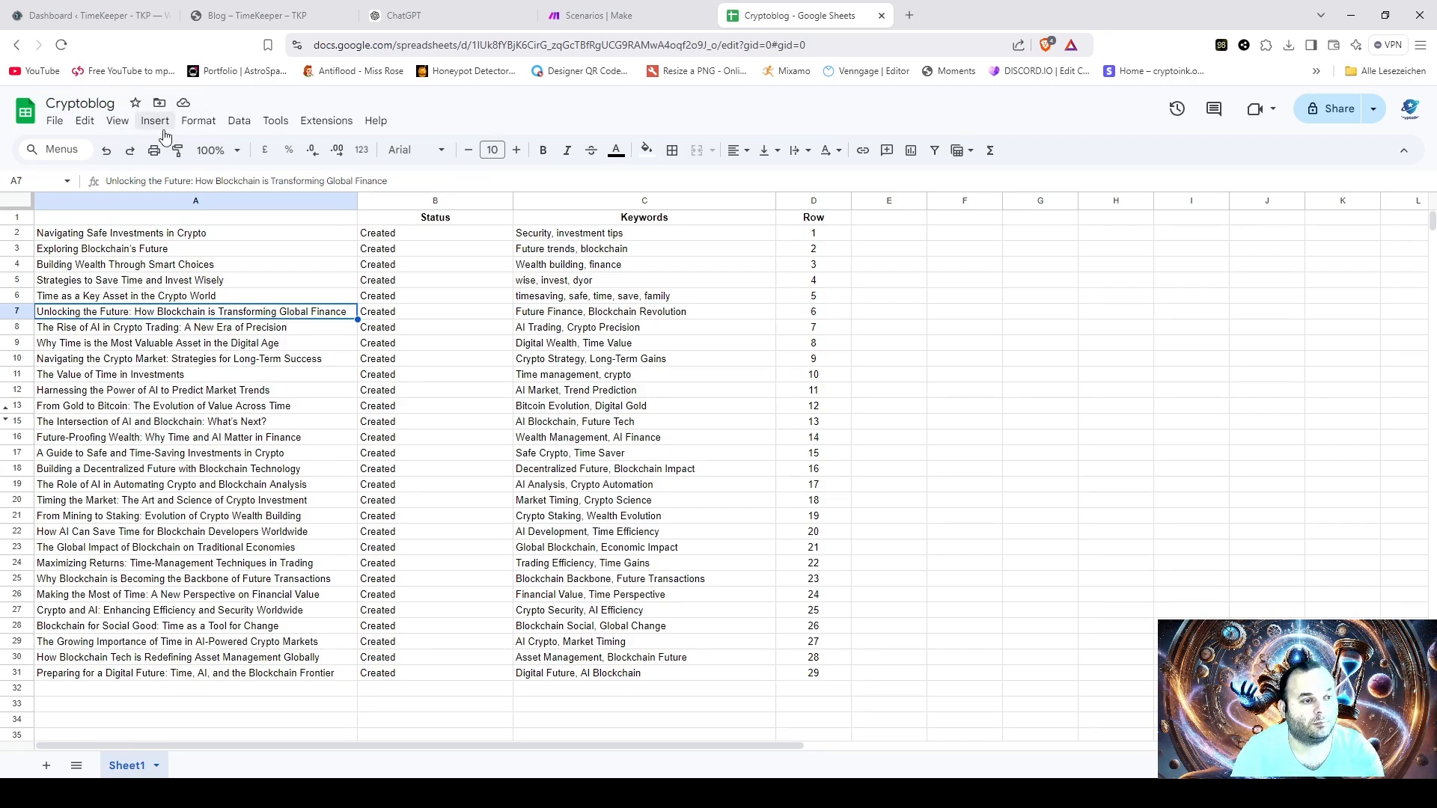
- Clear the old topics in A2:A31 and paste the copied blog themes starting at A2
left_click_drag(57, 239, 95, 664)
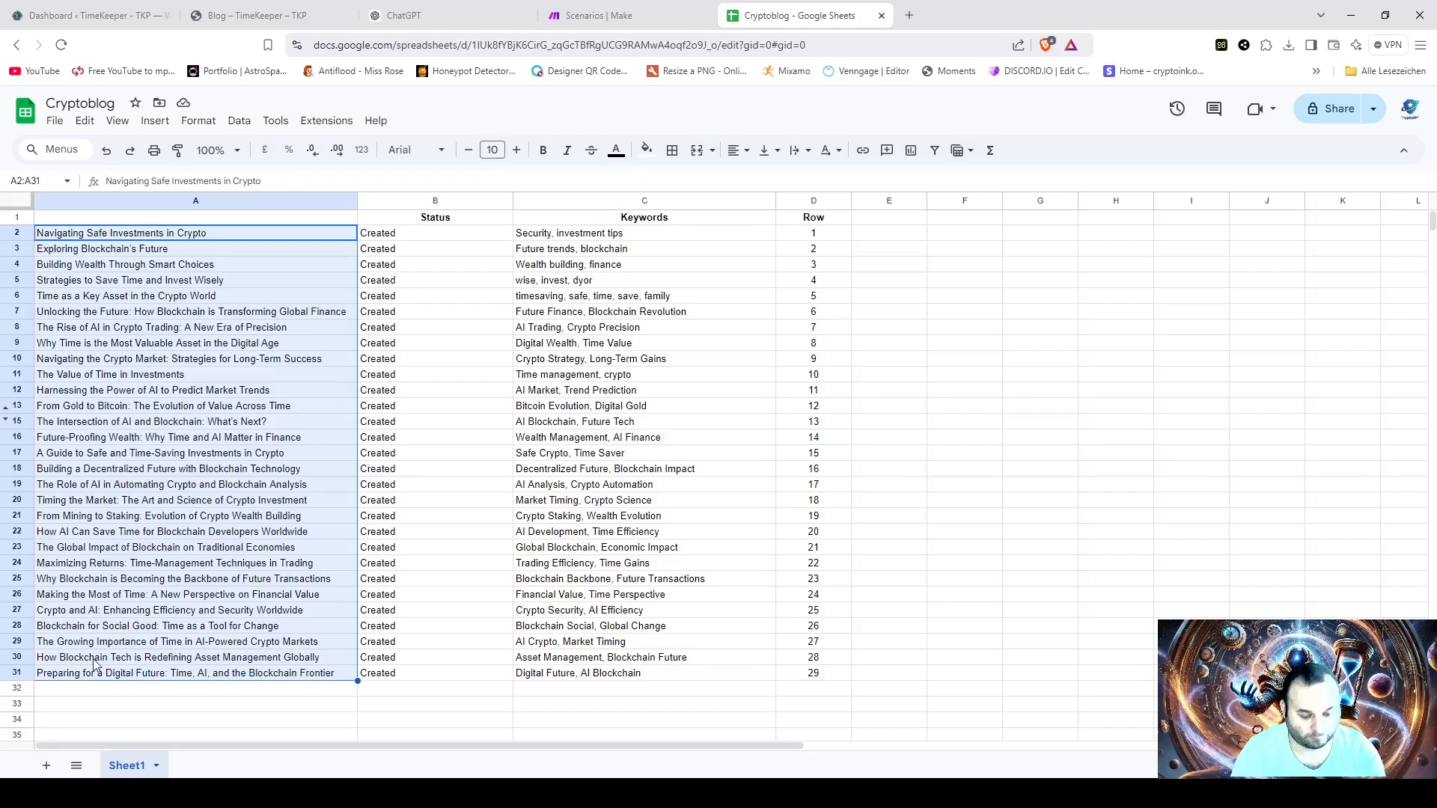
key("Delete")
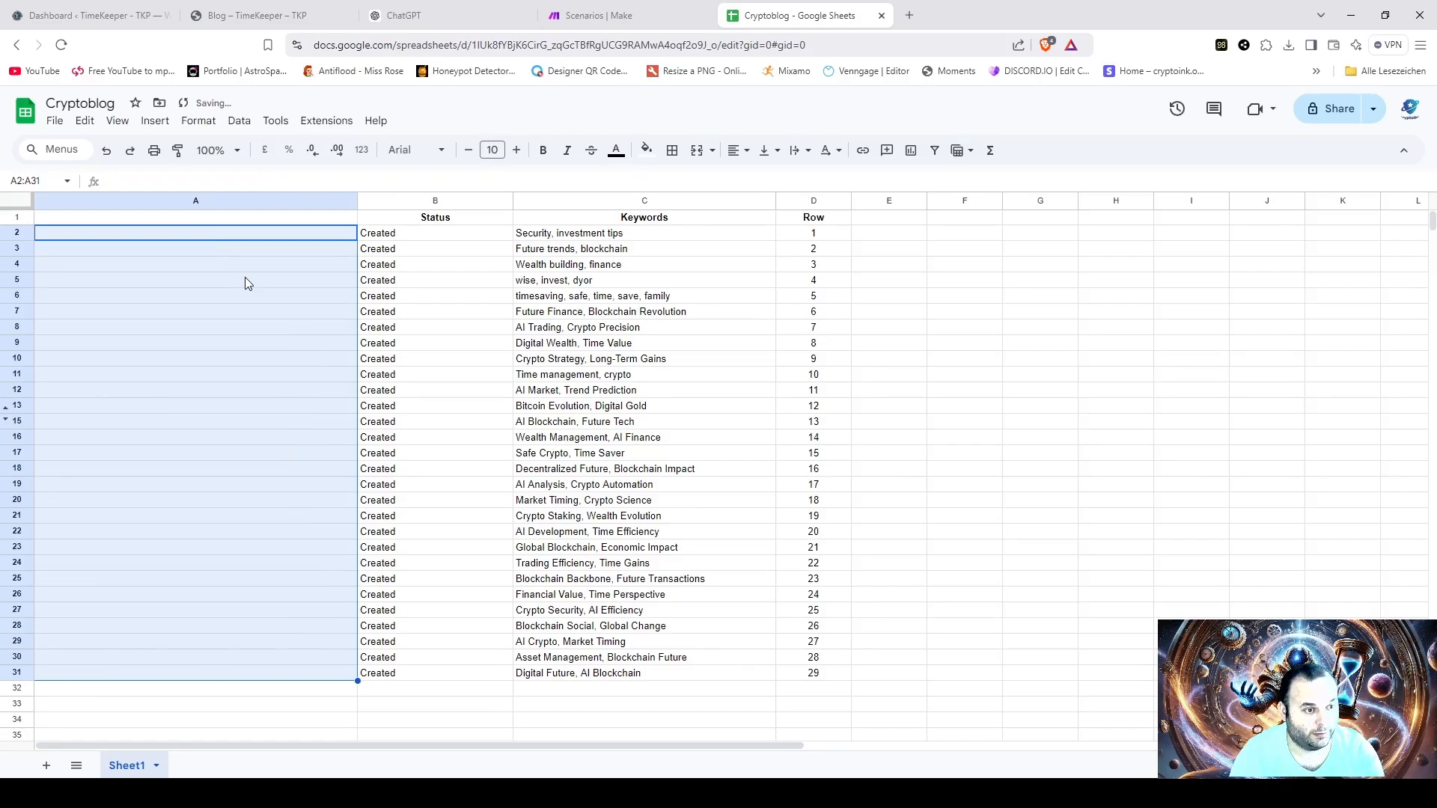
left_click(45, 236)
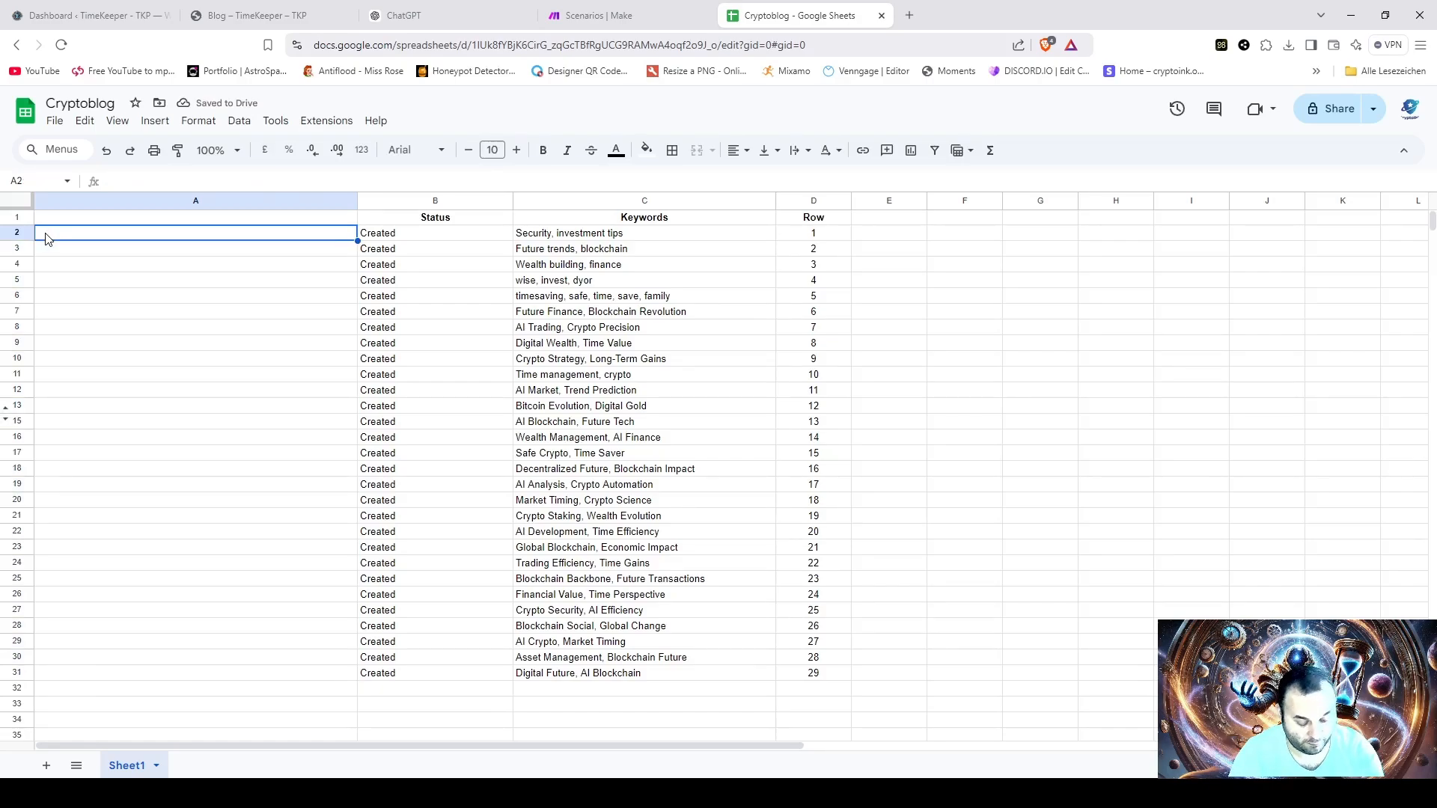
type("The History and Evolution of Bitcoin The Basics of Blockchain Technology How Bitcoin Revolutionized Digital Currency Blockchain’s Role in Financial Transparency The Impact of Bitcoin Mining on the Environment Blockchain Use Cases Beyond Cryptocurrency The Future of Bitcoin in Global Finance How Blockchain Enhances Supply Chain Efficiency Decentralized Finance (DeFi) and Its Disruptive Potential Bitcoin as a Hedge Against Inflation Blockchain in Healthcare: Secure Data Sharing The Legal and Regulatory Landscape of Bitcoin Bitcoin Wallets: Choosing the Right One for Security Blockchain for Real Estate: Transparent Transactions XRP and Its Role in Cross-Border Payments How Blockchain is Transforming the Gaming Industry The Scalability Challenge in Bitcoin and Blockchain XRP’s Integration with Central Bank Digital Currencies (CBDCs) Blockchain in Education: Credential Verification Exploring Bitcoin’s Lightning Network for Faster Transactions Blockchain for Carbon Credits and Sustainability Efforts The Adoption of Bitcoin in Developing Countries XRP in the Banking Industry: Bridging Traditional and Digital Systems Blockchain’s Role in Enhancing Voting Systems How Bitcoin Affects Traditional Investment Portfolios The Role of Blockchain in Smart Cities XRP as a Solution for Real-Time Payments in Retail The Cultural Impact of Bitcoin: From Cypherpunks to Mainstream Blockchain’s Potential in Enhancing Food Safety and Traceability")
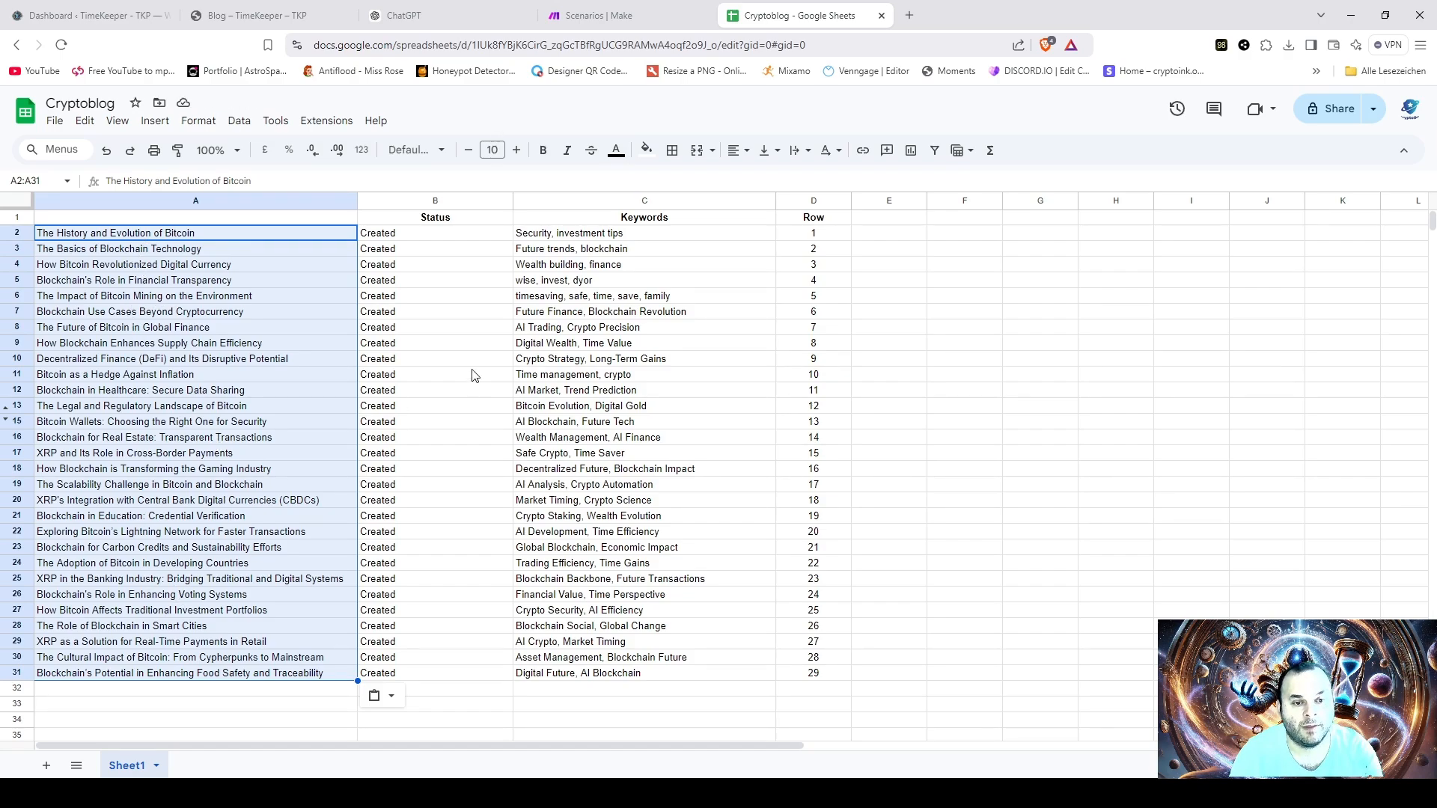
- Clear the "Created" entries from the Status column in B2:B31
left_click(400, 237)
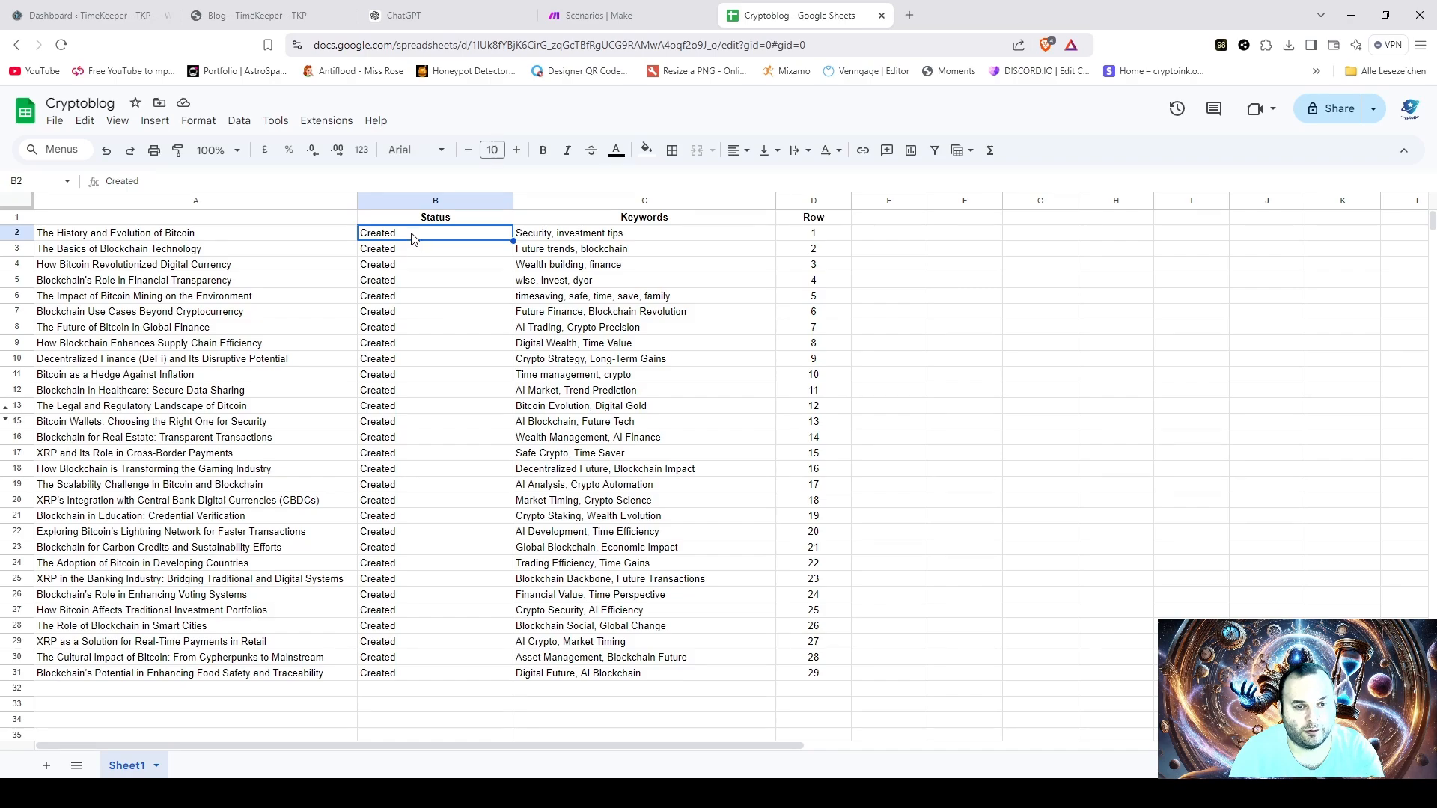
left_click_drag(411, 238, 407, 673)
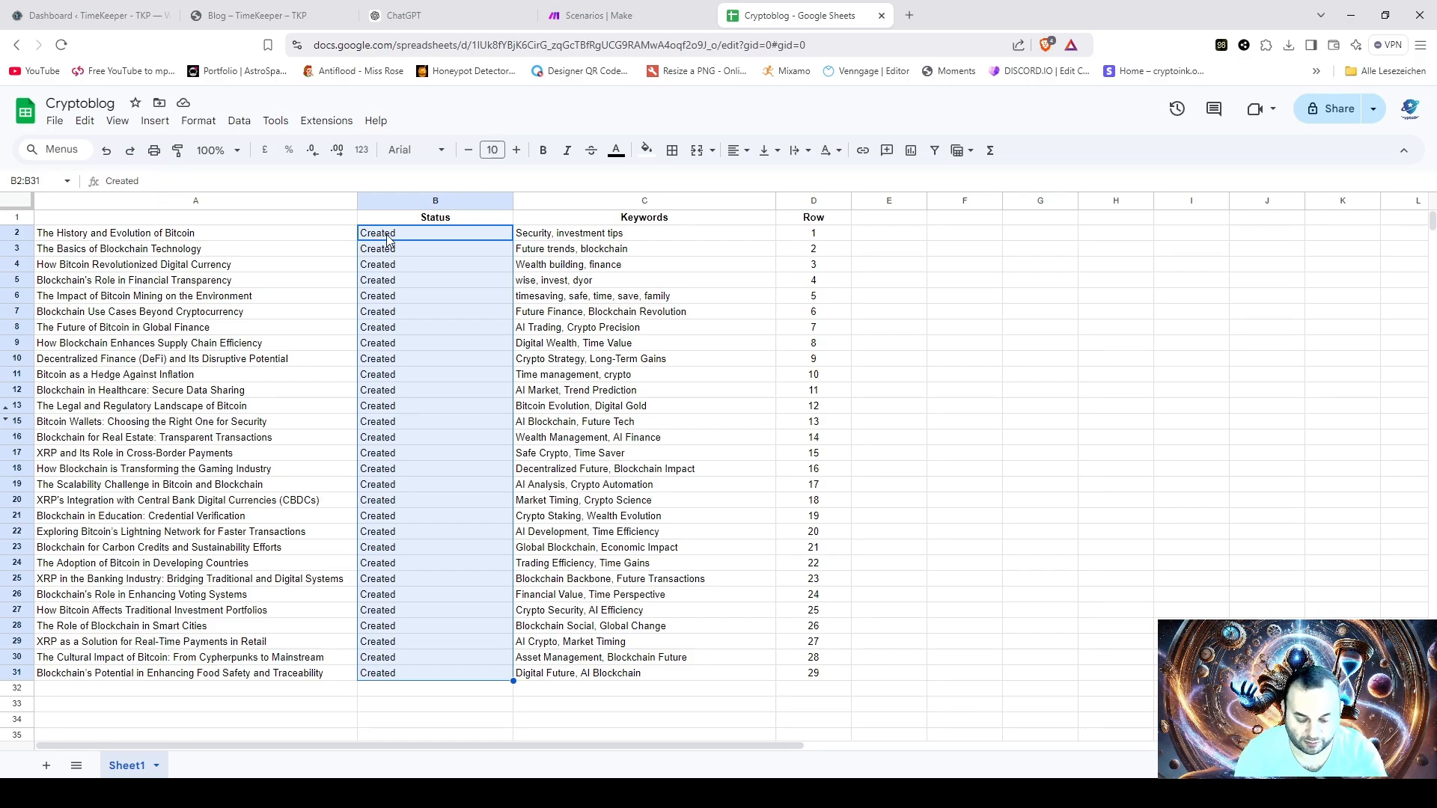
key("Delete")
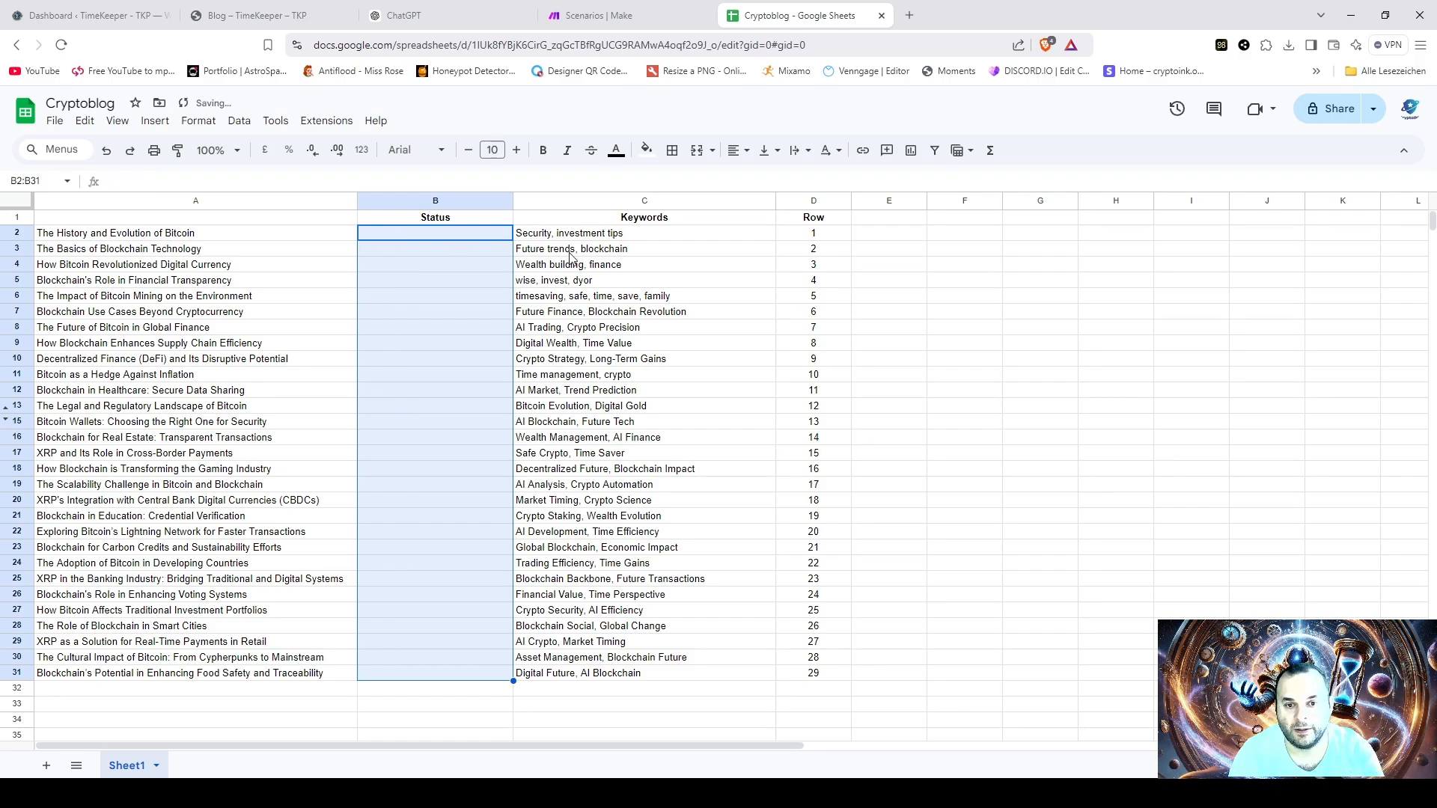
- Switch to ChatGPT and send the prompt "write me now for each of those 3 to 4 keywords in the same list form"
left_click(606, 248)
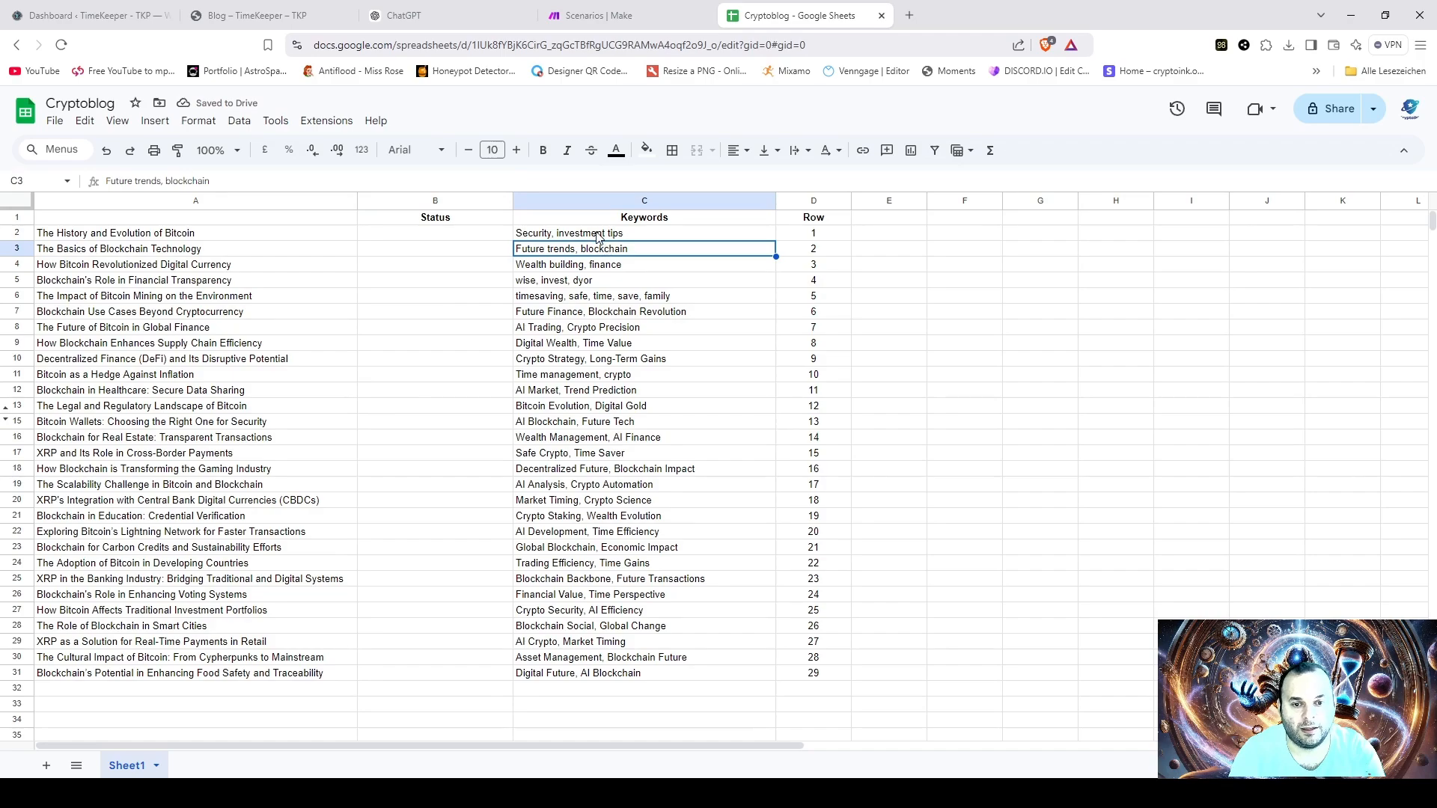
left_click(402, 18)
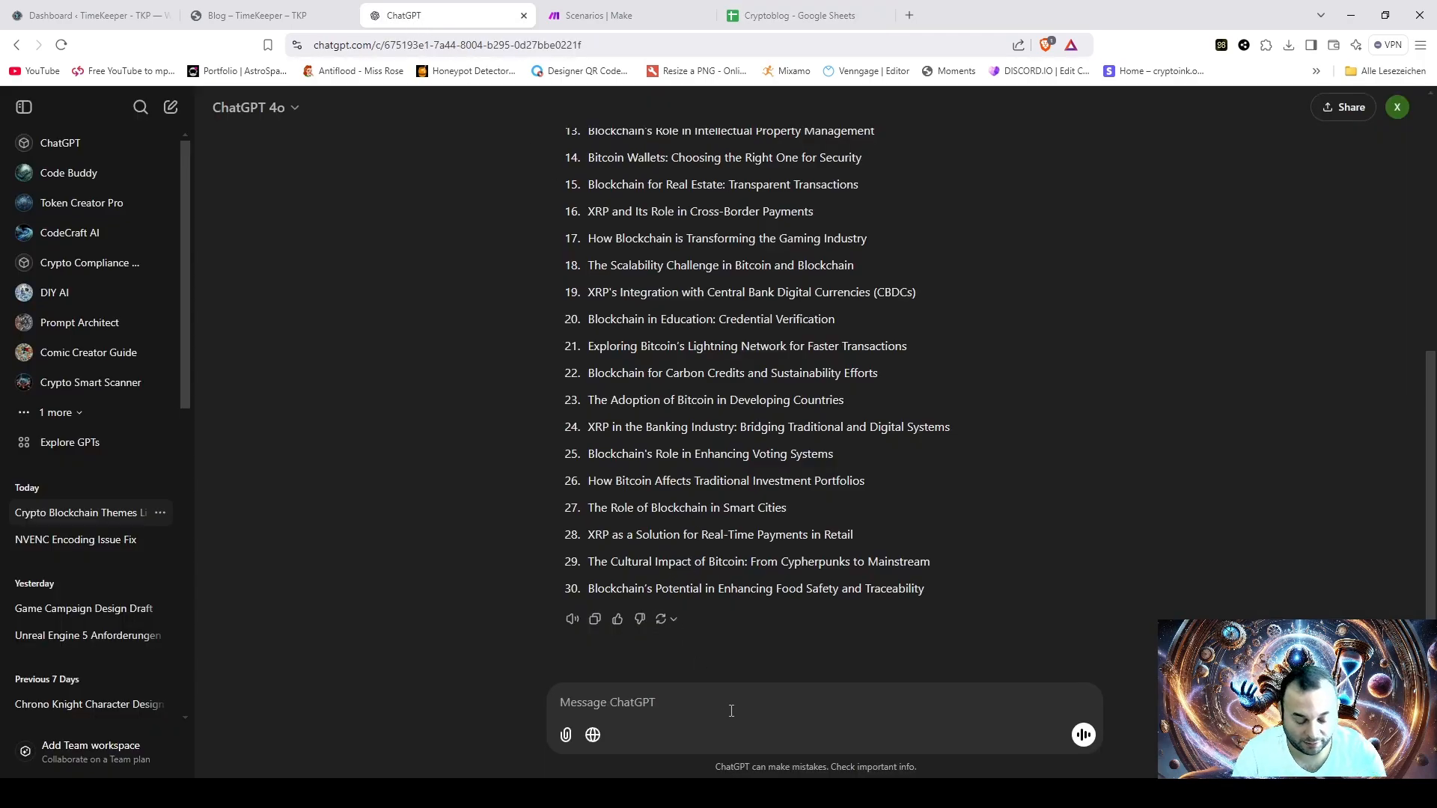
type("wri")
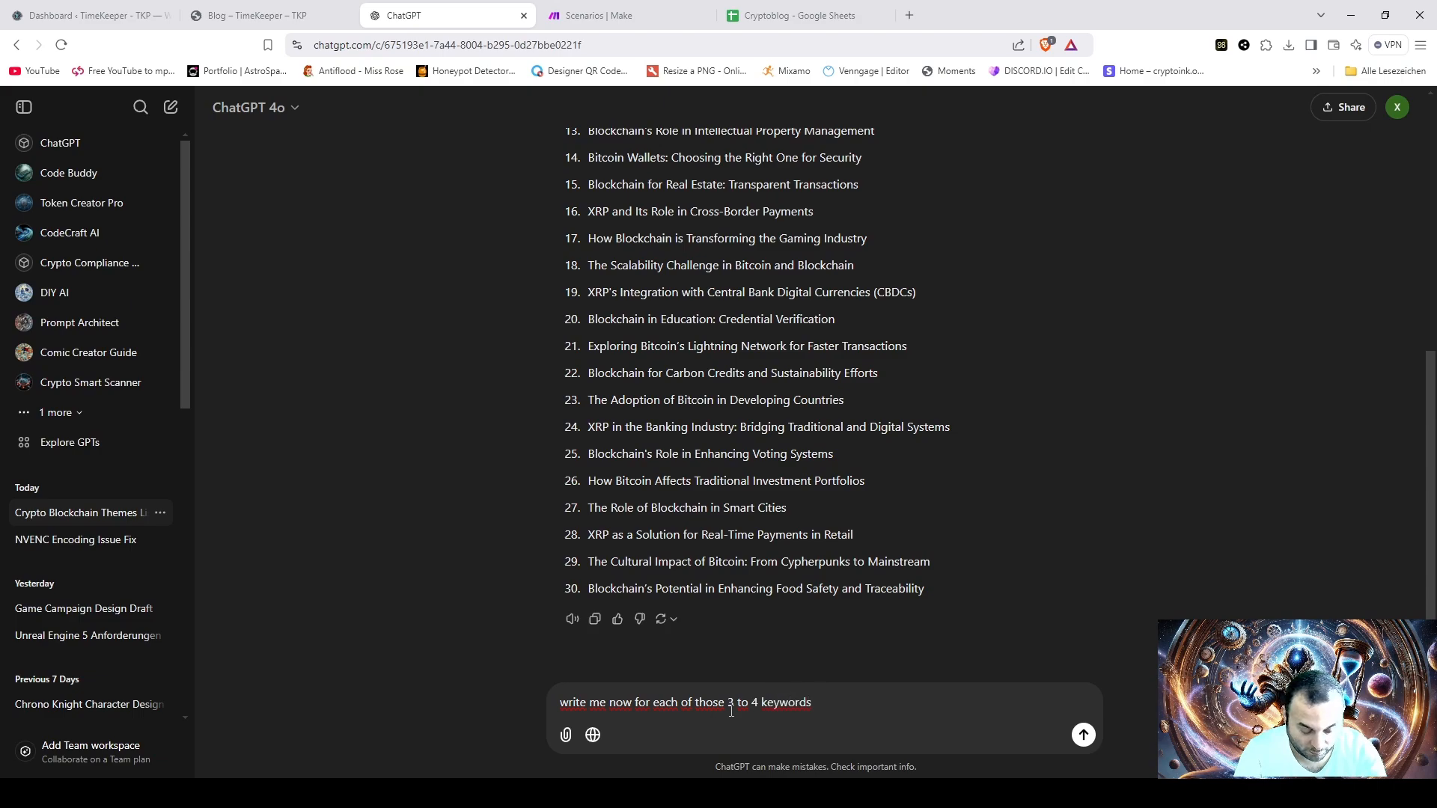
type("ame list form")
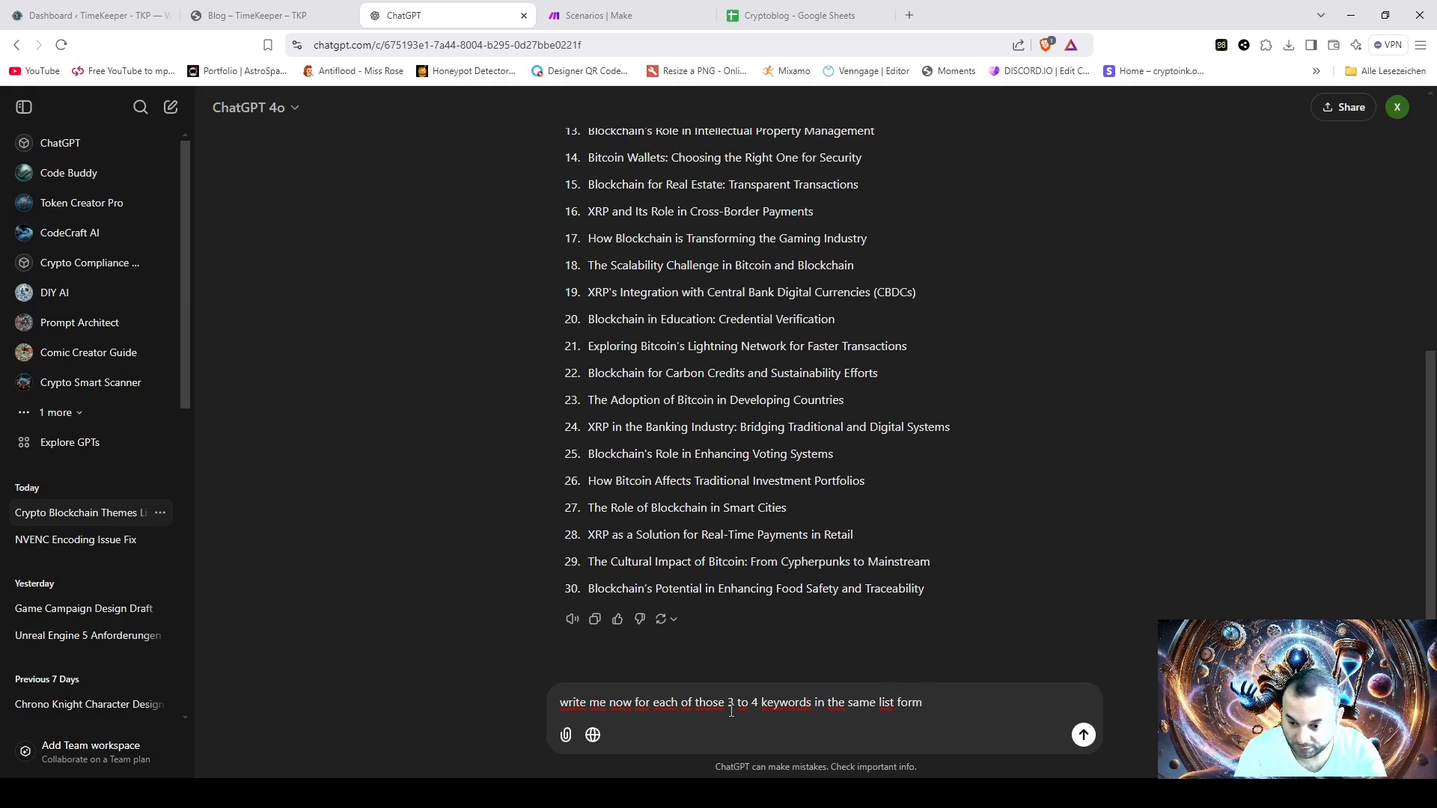
key("Return")
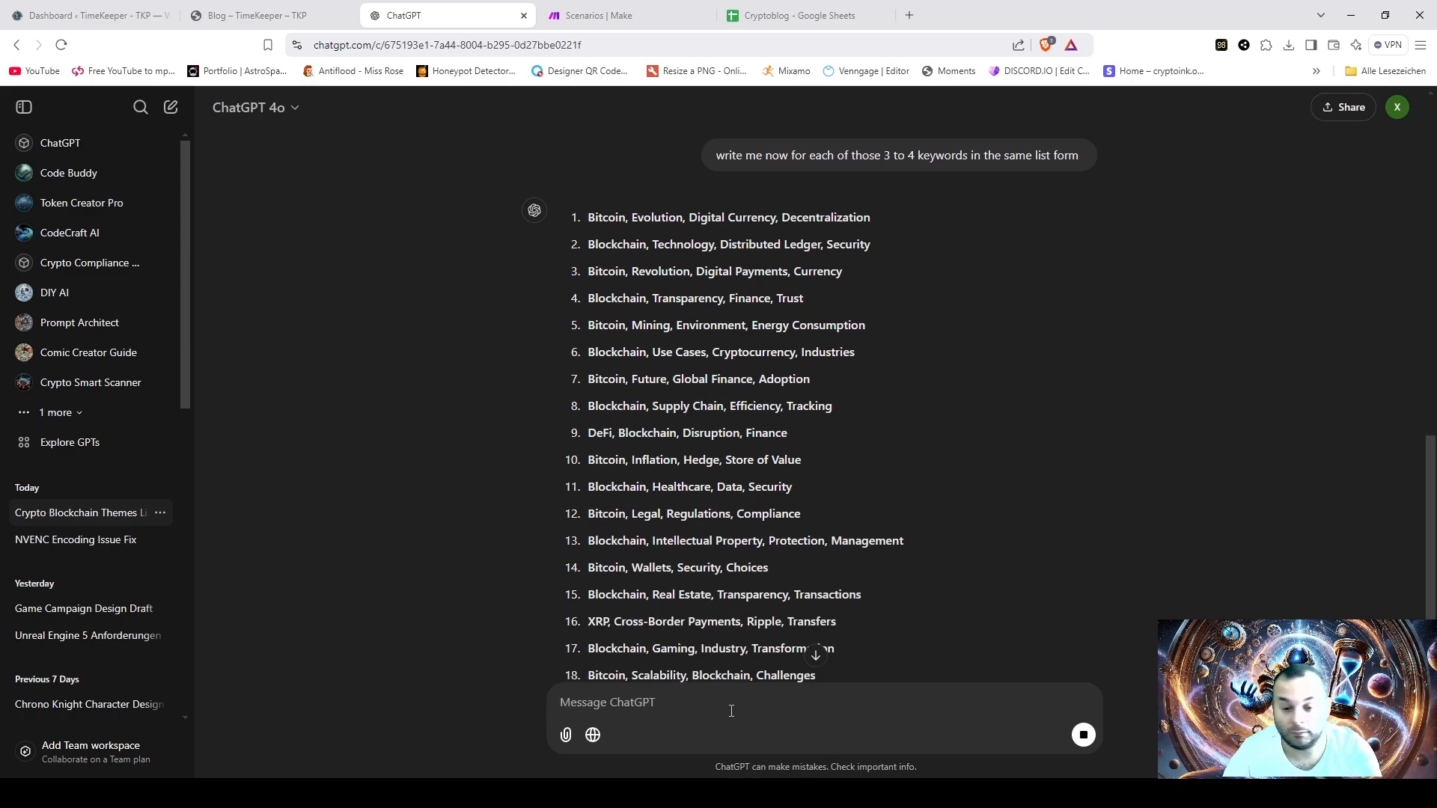
- Copy the full list of keyword sets from the ChatGPT reply, items 1 through 30
scroll(912, 397, "down", 2)
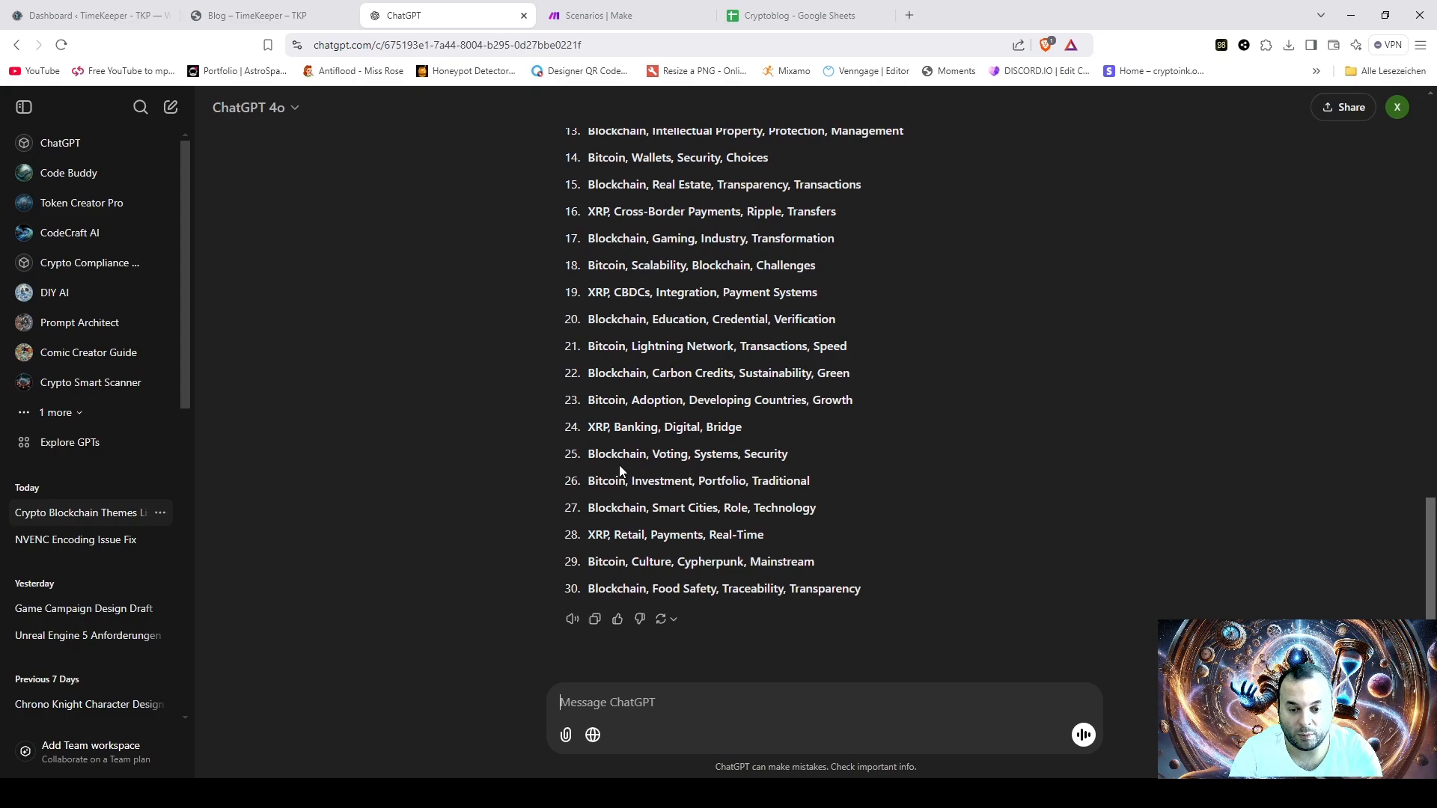
scroll(807, 472, "up", 5)
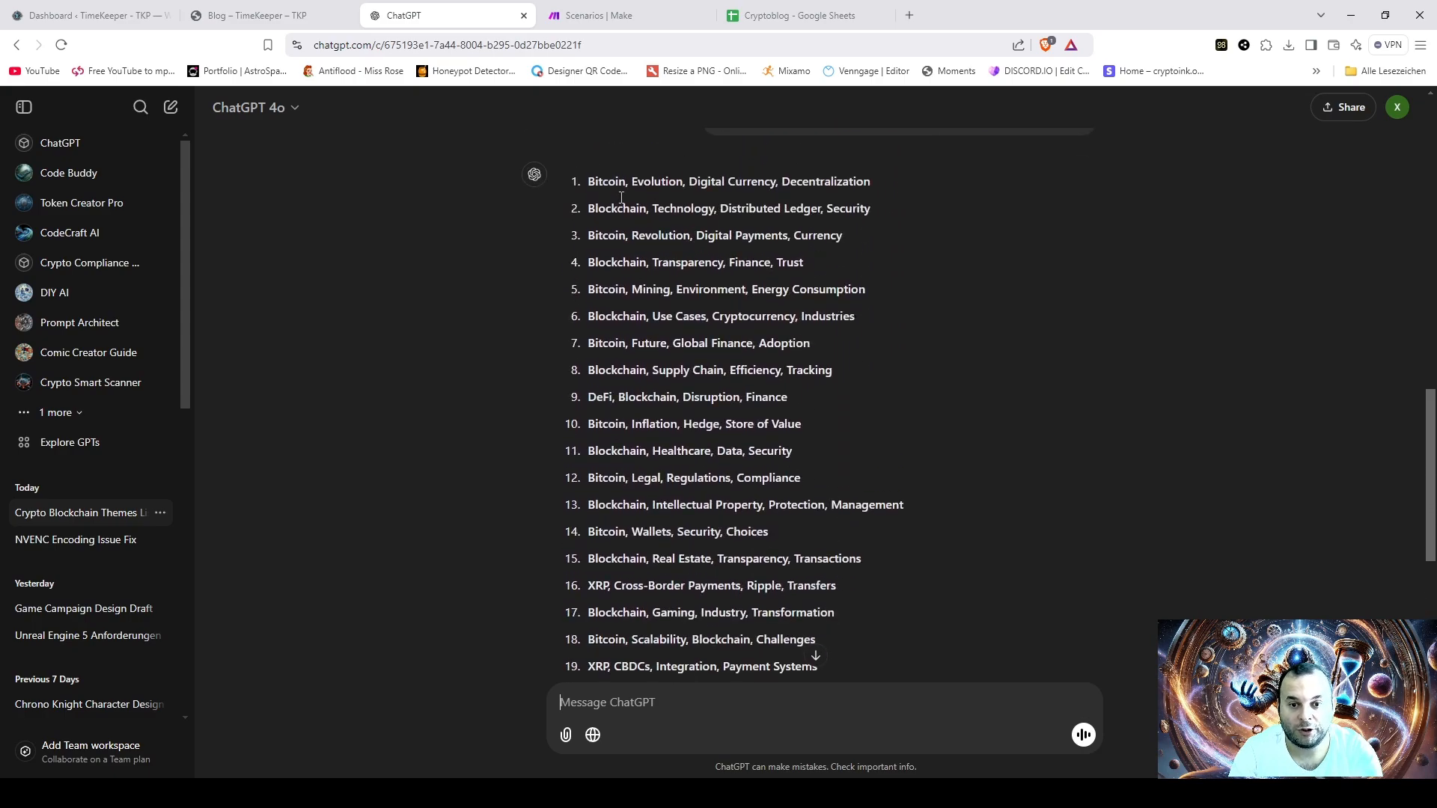
left_click_drag(585, 178, 864, 587)
scroll(784, 254, "down", 5)
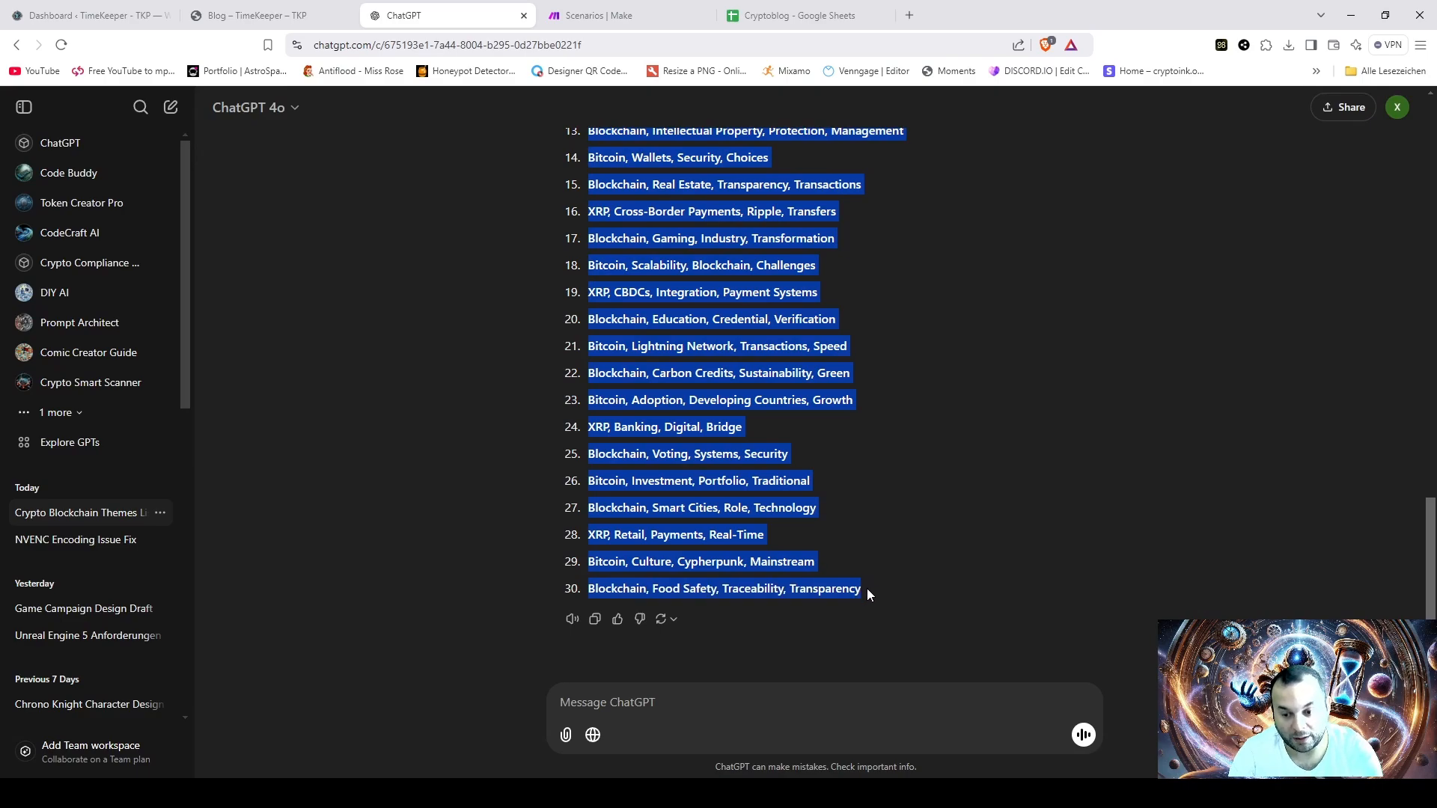
left_click(867, 589)
- Switch to the Cryptoblog spreadsheet, clear the old keywords in C2:C31 and paste the copied keyword list starting at C2
left_click(789, 22)
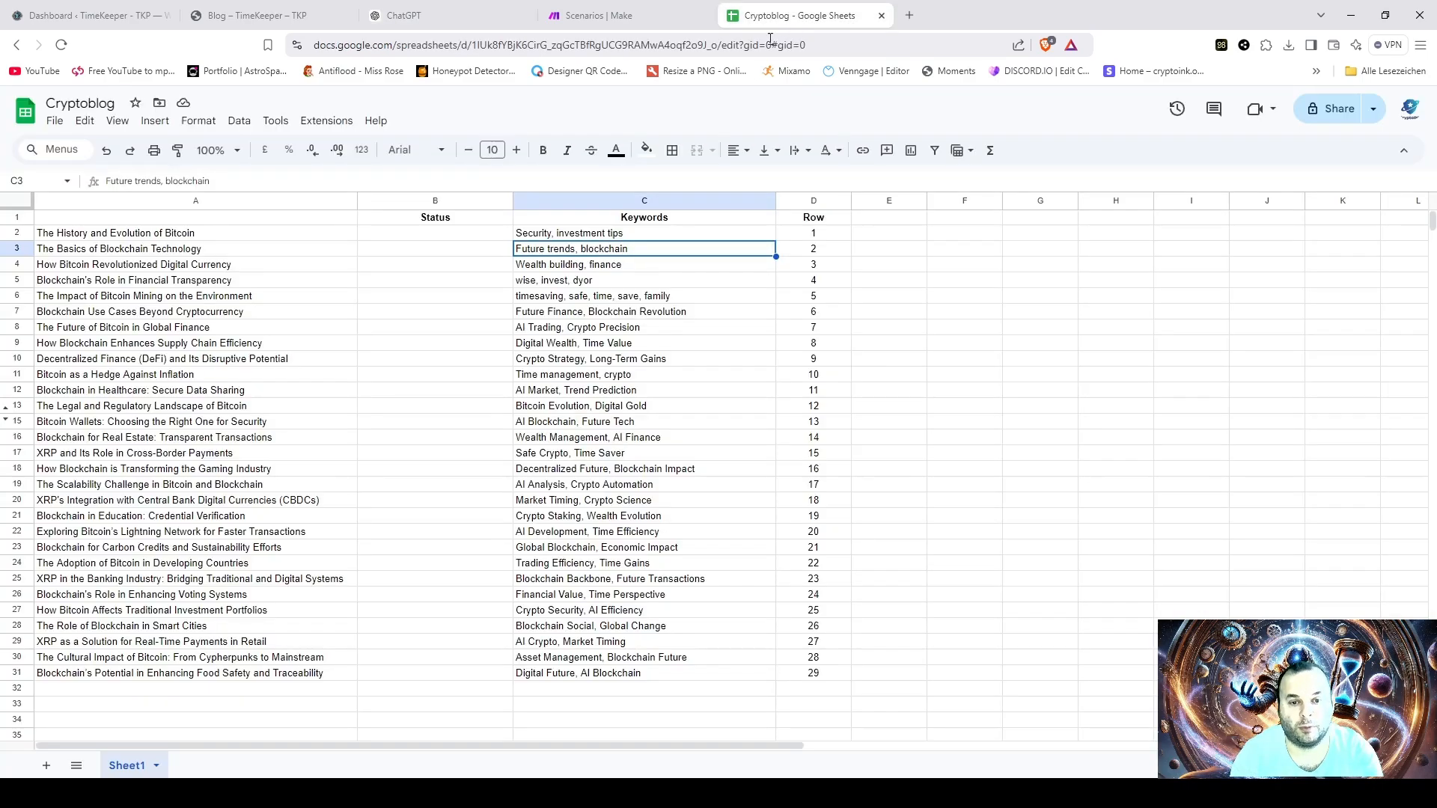
left_click_drag(573, 238, 614, 679)
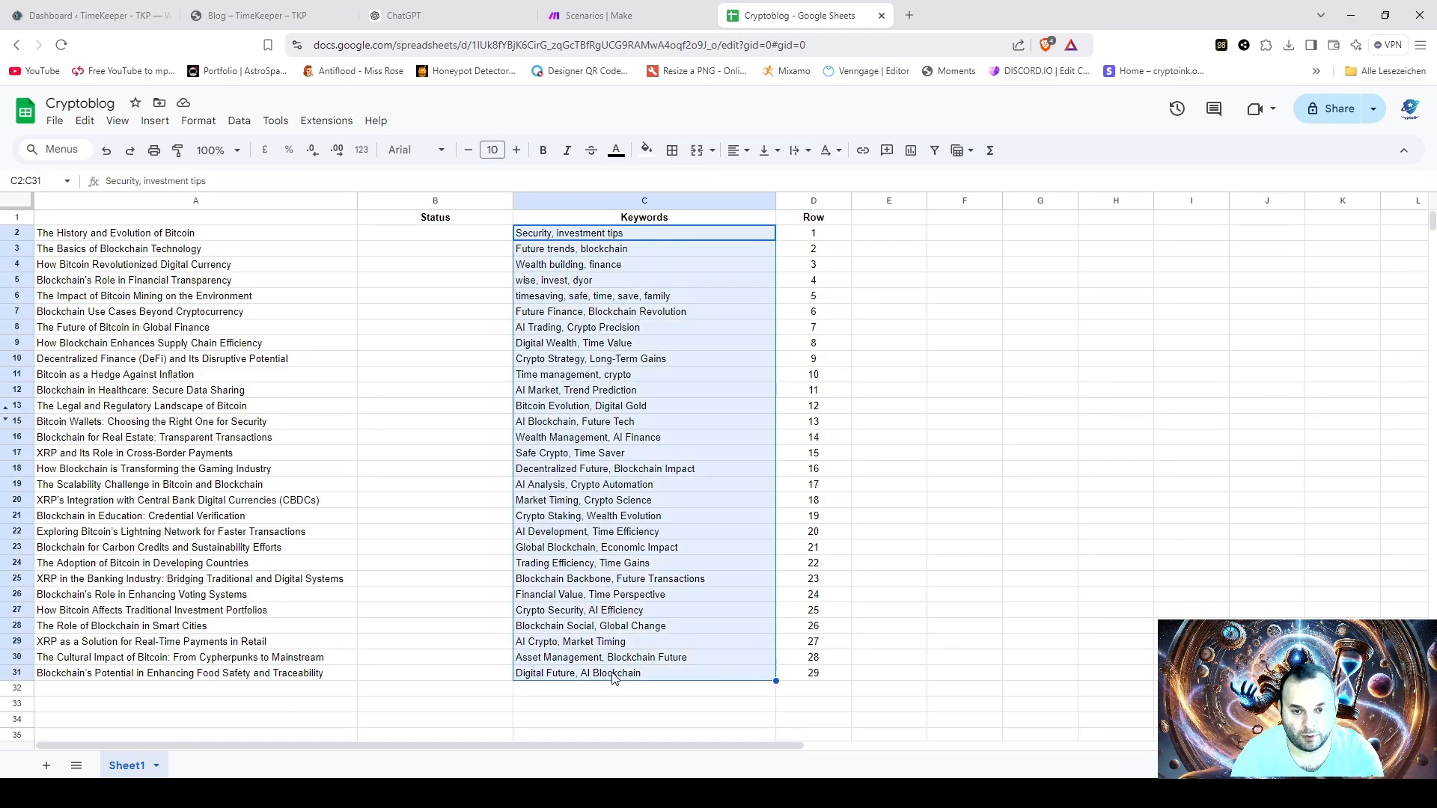
key("Delete")
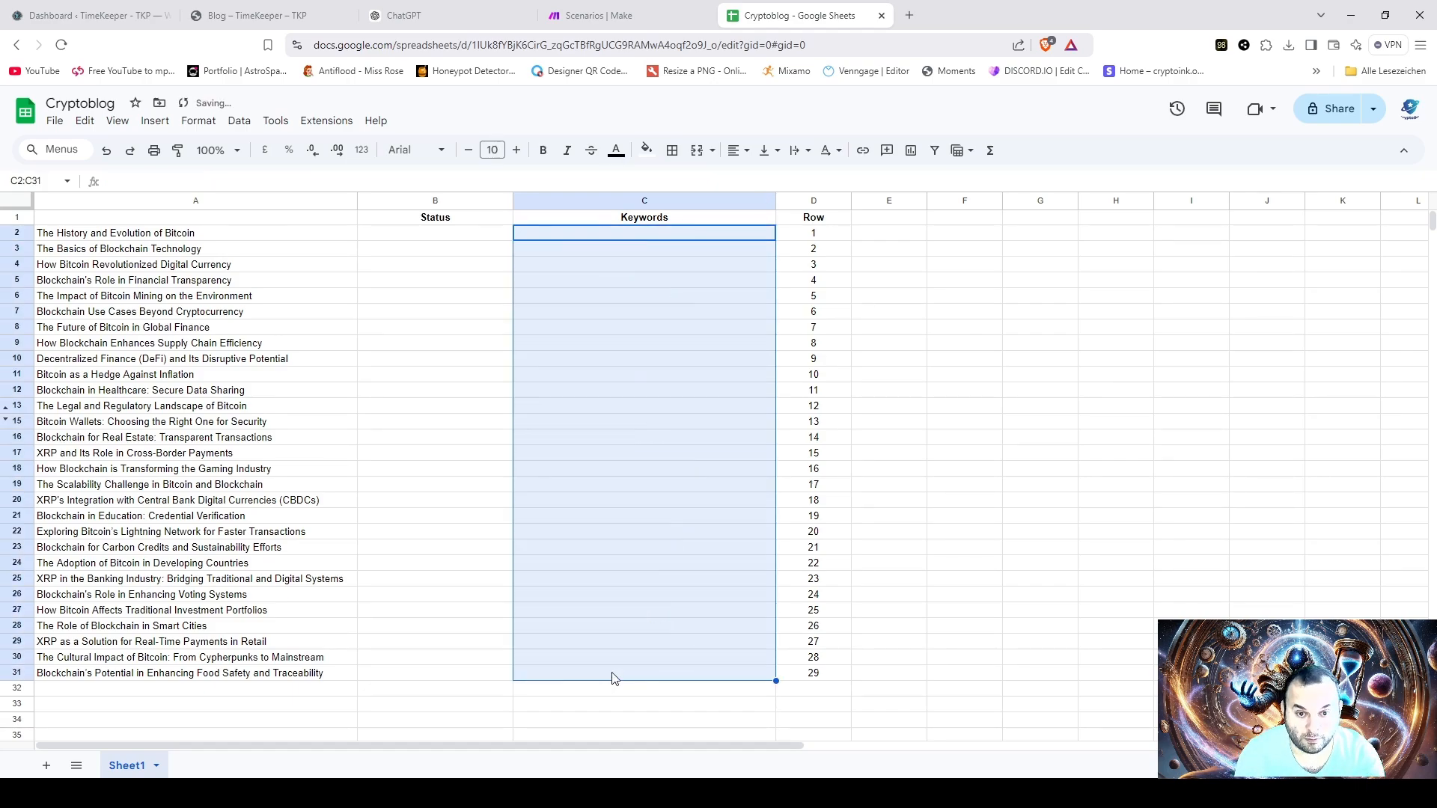
left_click(528, 232)
type("Bitcoin, Evolution, Digital Currency, Decentralization Blockchain, Technology, Distributed Ledger, Security Bitcoin, Revolution, Digital Payments, Currency Blockchain, Transparency, Finance, Trust Bitcoin, Mining, Environment, Energy Consumption Blockchain, Use Cases, Cryptocurrency, Industries Bitcoin, Future, Global Finance, Adoption Blockchain, Supply Chain, Efficiency, Tracking DeFi, Blockchain, Disruption, Finance Bitcoin, Inflation, Hedge, Store of Value Blockchain, Healthcare, Data, Security Bitcoin, Legal, Regulations, Compliance Bitcoin, Wallets, Security, Choices Blockchain, Real Estate, Transparency, Transactions XRP, Cross-Border Payments, Ripple, Transfers Blockchain, Gaming, Industry, Transformation Bitcoin, Scalability, Blockchain, Challenges XRP, CBDCs, Integration, Payment Systems Blockchain, Education, Credential, Verification Bitcoin, Lightning Network, Transactions, Speed Blockchain, Carbon Credits, Sustainability, Green Bitcoin, Adoption, Developing Countries, Growth XRP, Banking, Digital, Bridge Blockchain, Voting, Systems, Security Bitcoin, Investment, Portfolio, Traditional Blockchain, Smart Cities, Role, Technology XRP, Retail, Payments, Real-Time Bitcoin, Culture, Cypherpunk, Mainstream Blockchain, Food Safety, Traceability, Transparency")
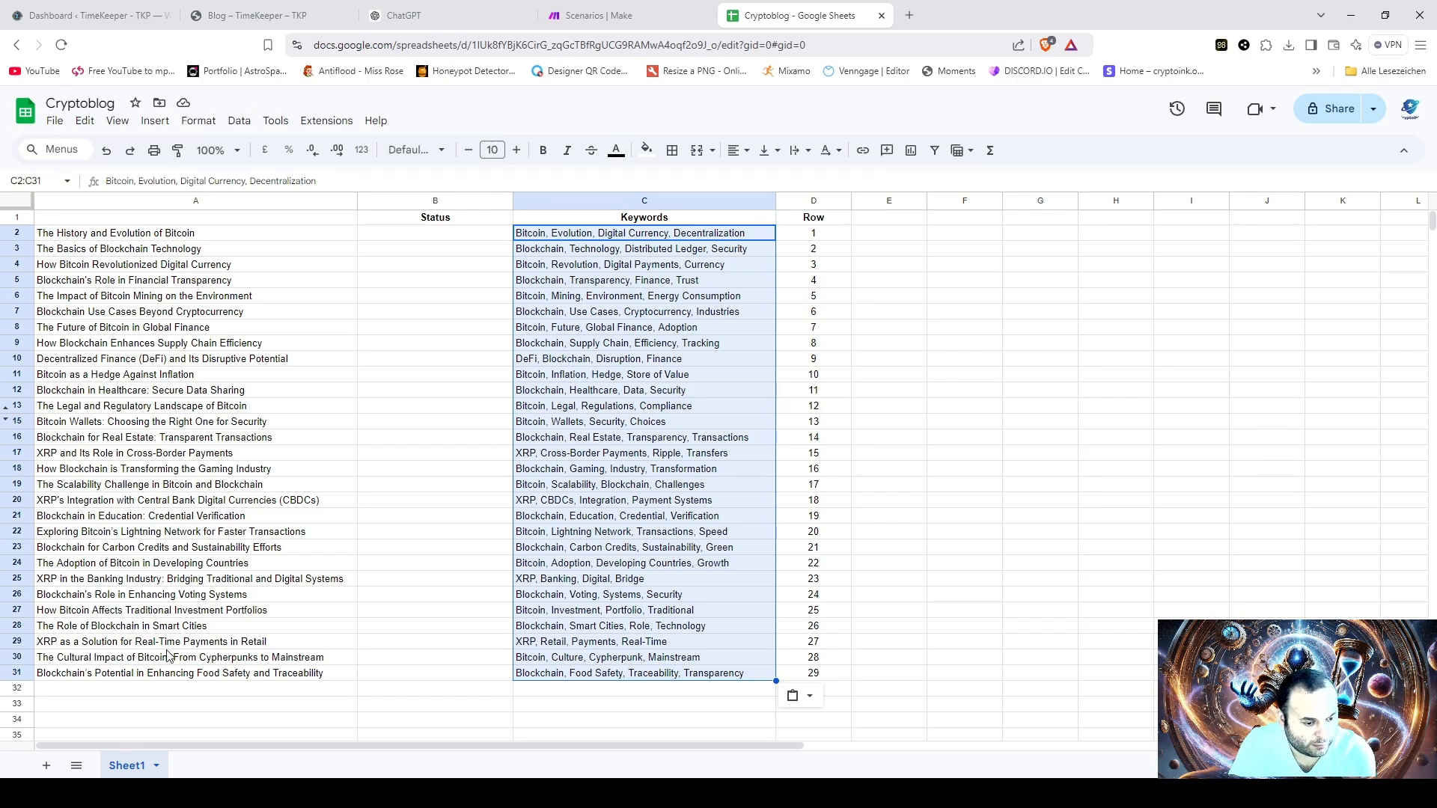
left_click(547, 644)
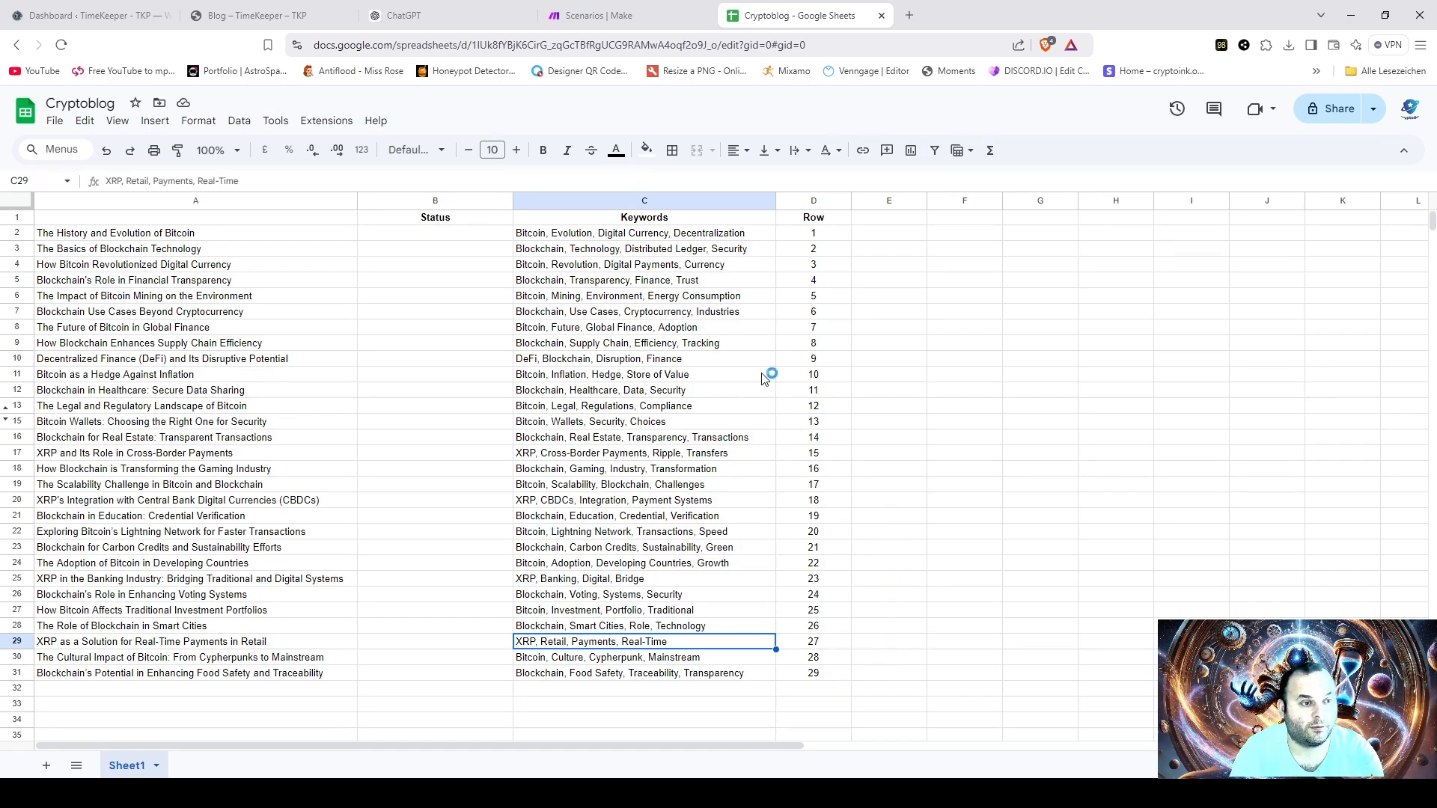
left_click(1001, 383)
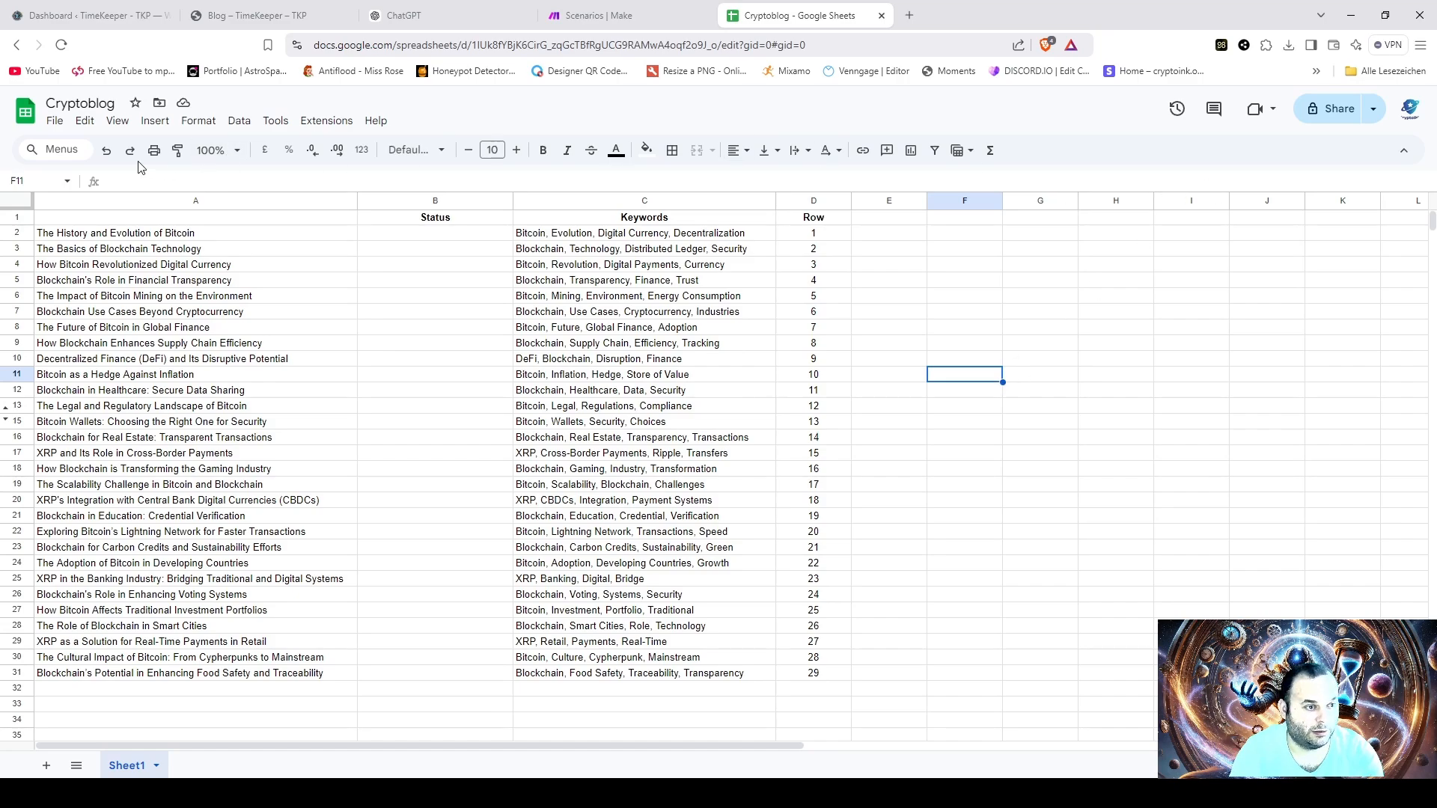
left_click(54, 122)
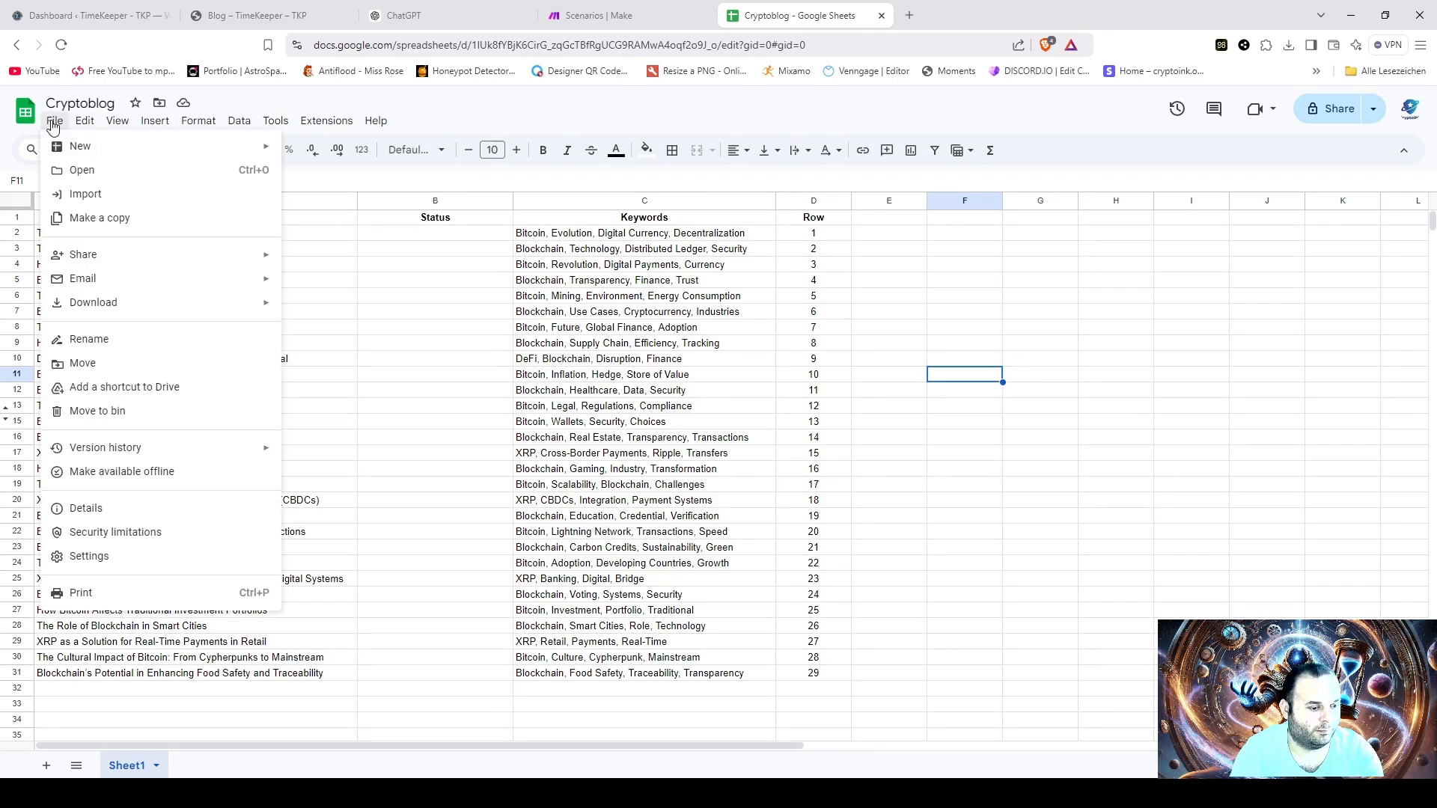
left_click(466, 120)
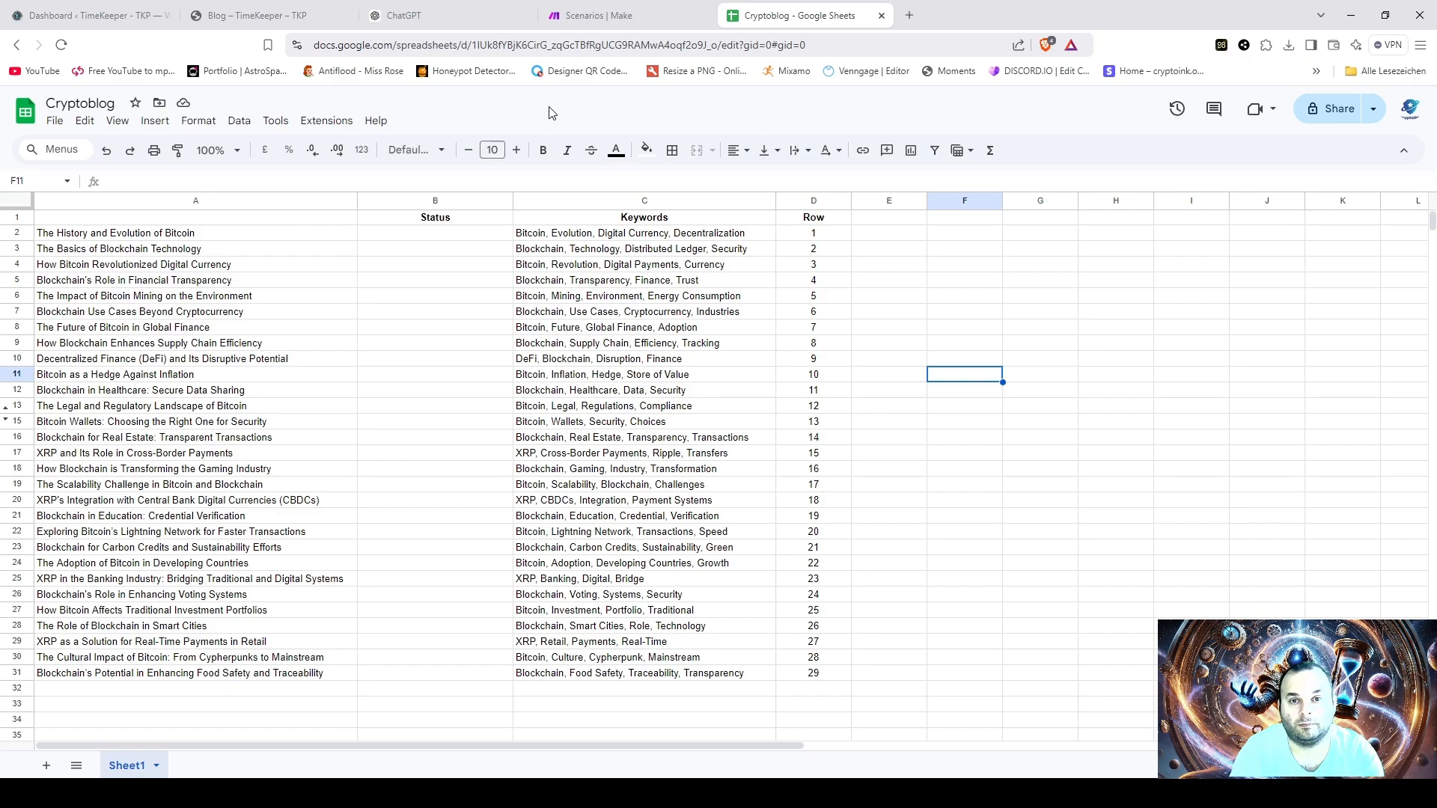
- Switch to Make and open the scenario integrating Google Sheets, OpenAI, Stability AI and WordPress, with all its modules in view
left_click(647, 18)
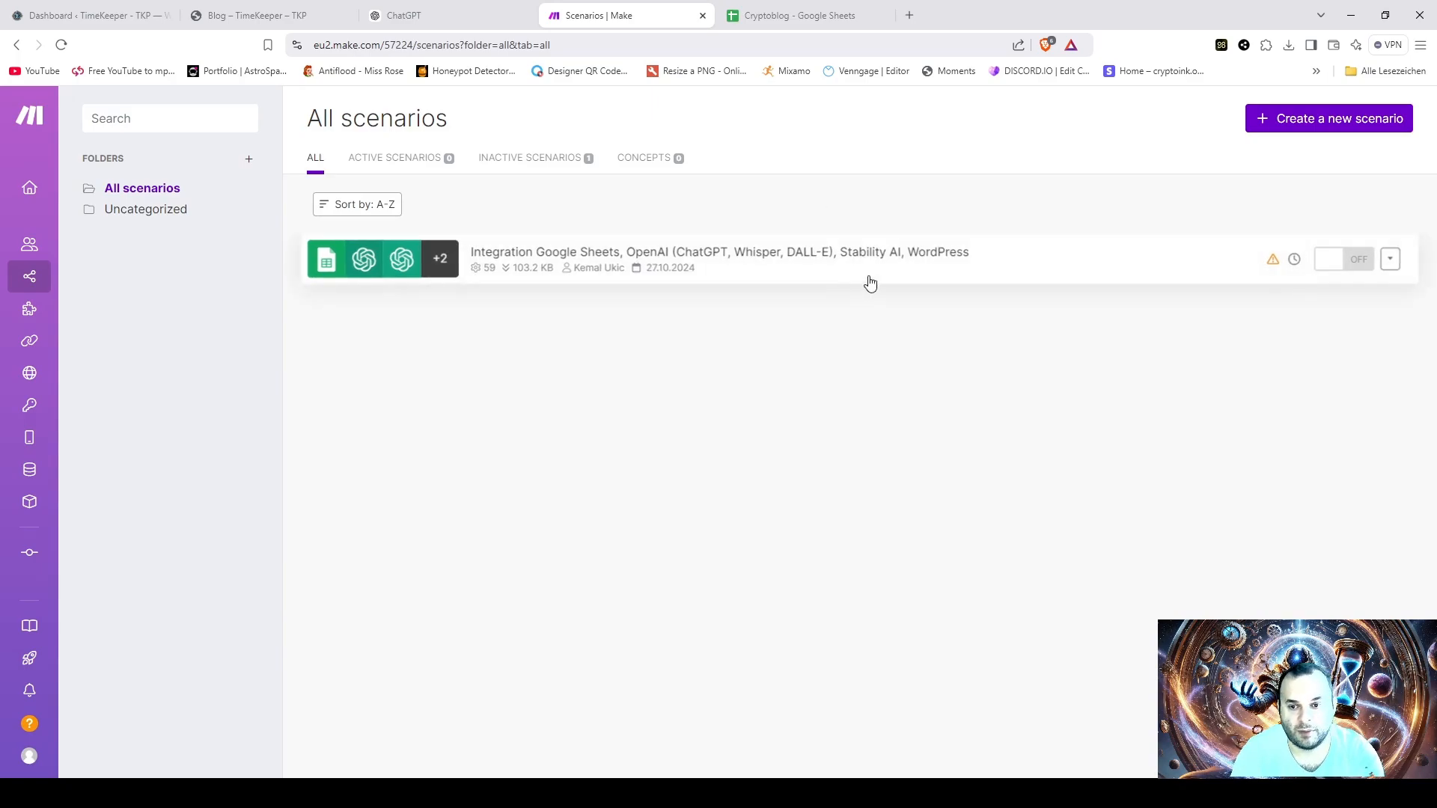
left_click(811, 271)
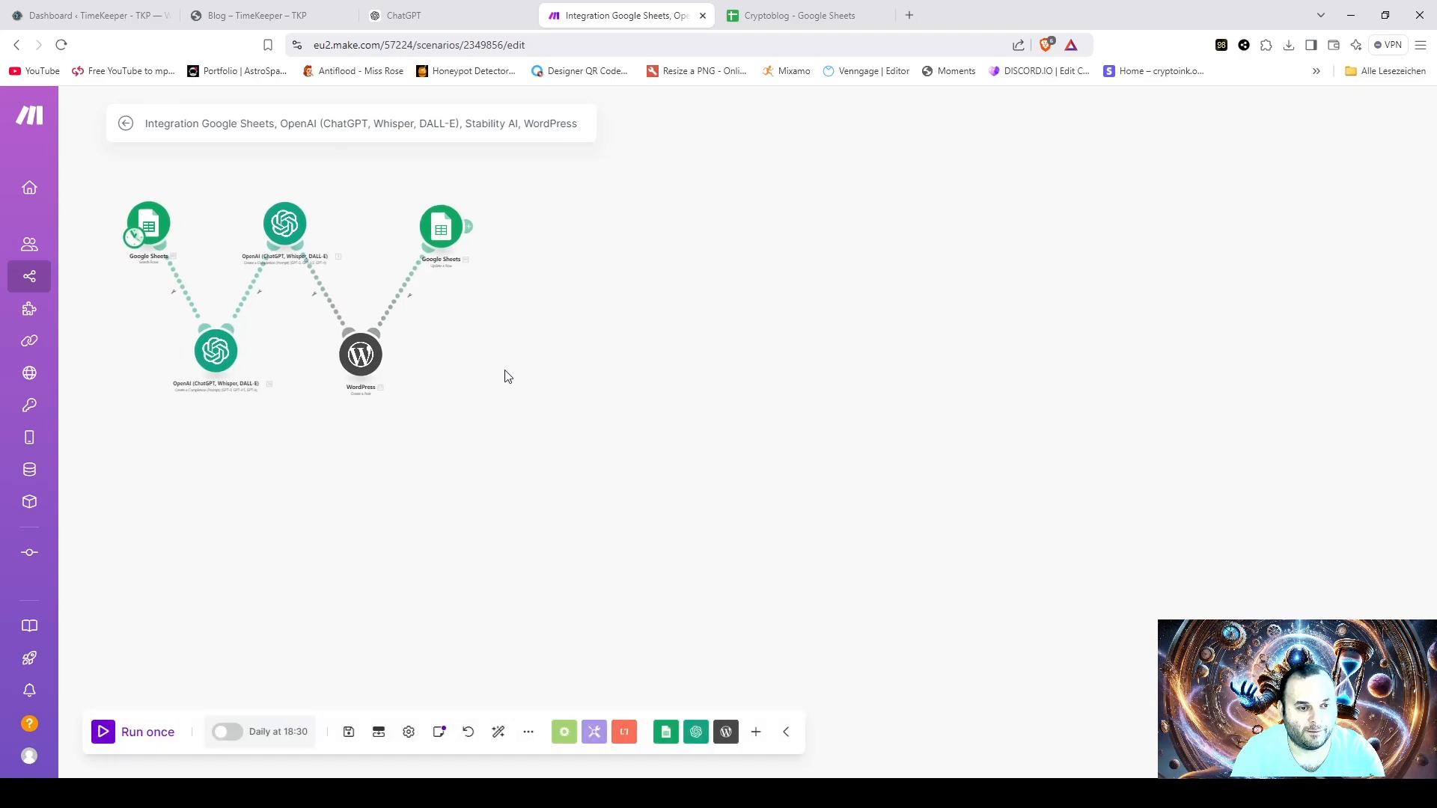
scroll(502, 374, "up", 5)
scroll(481, 374, "down", 2)
left_click_drag(534, 402, 911, 549)
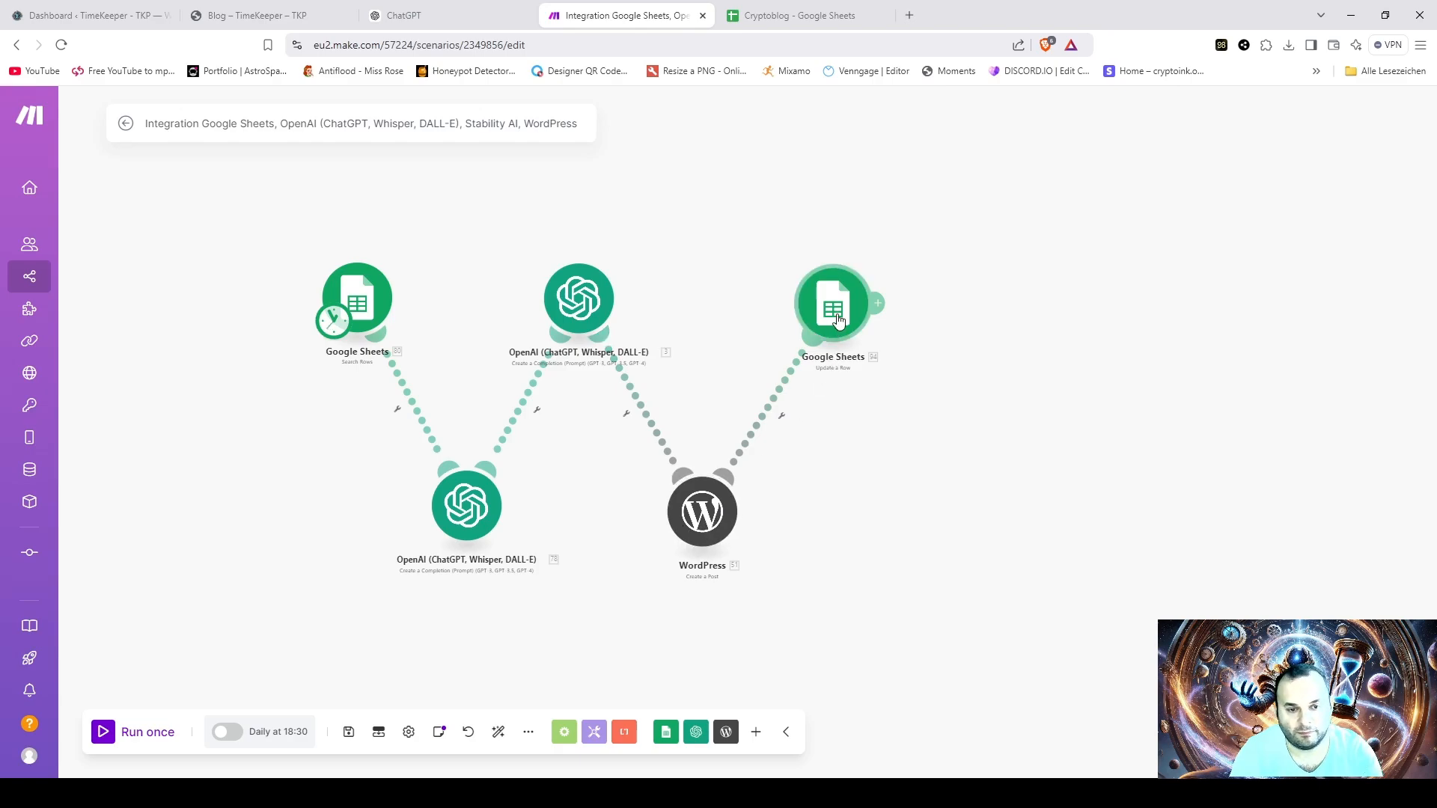
- Open the Google Sheets Search Rows module, check its search method options and look up the spreadsheet ID with the filename keyword "Cryptoblog"
left_click(358, 300)
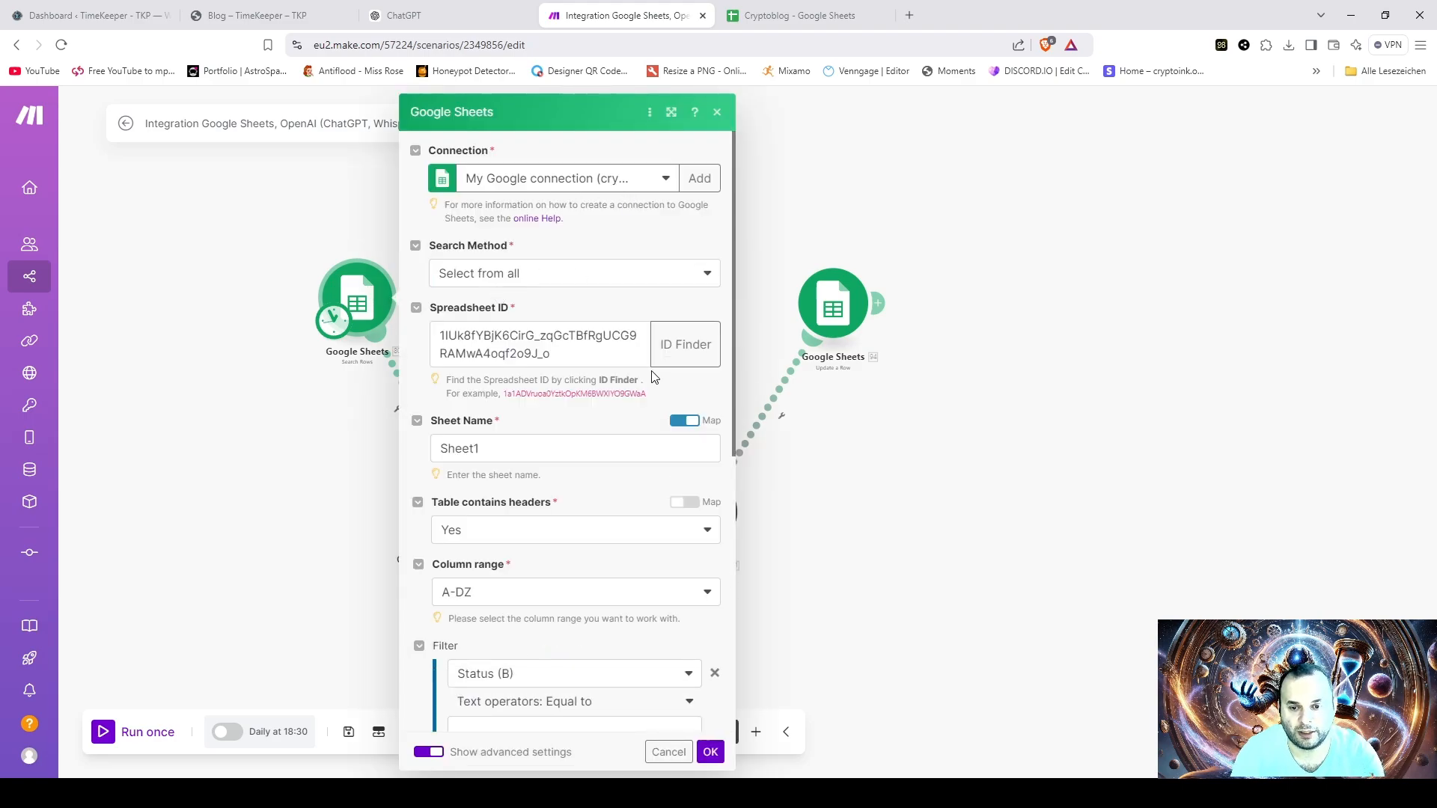
left_click(591, 283)
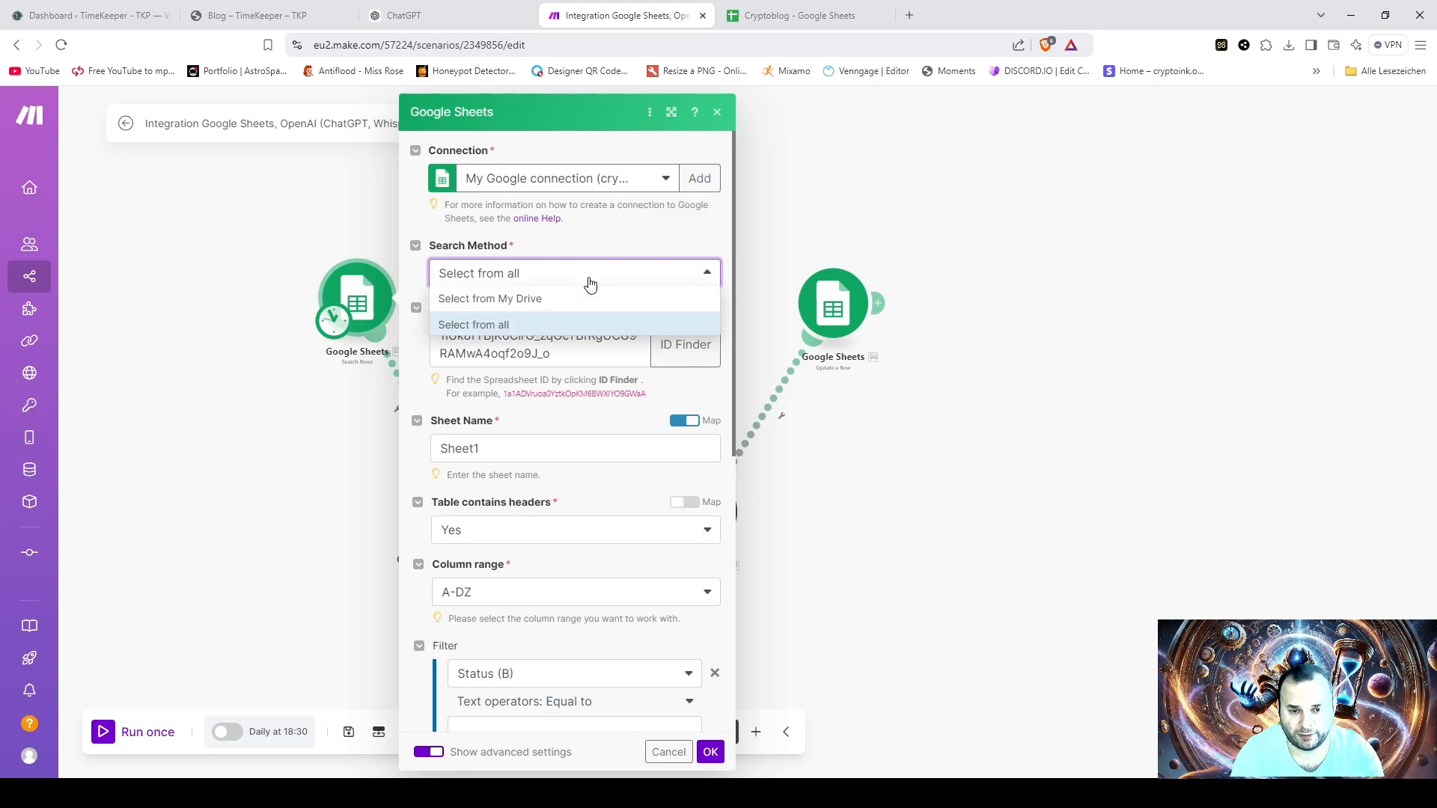
left_click(592, 283)
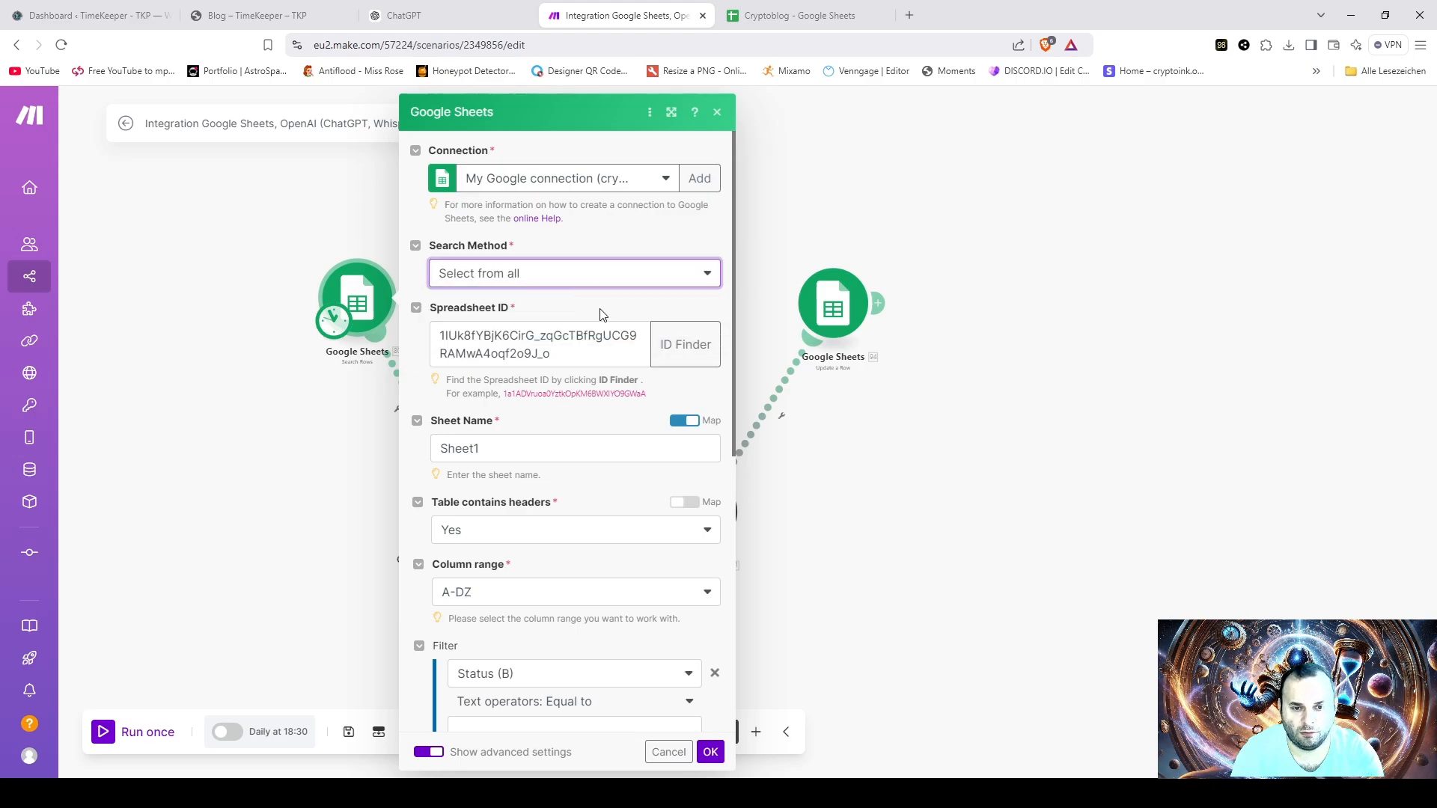
left_click(658, 341)
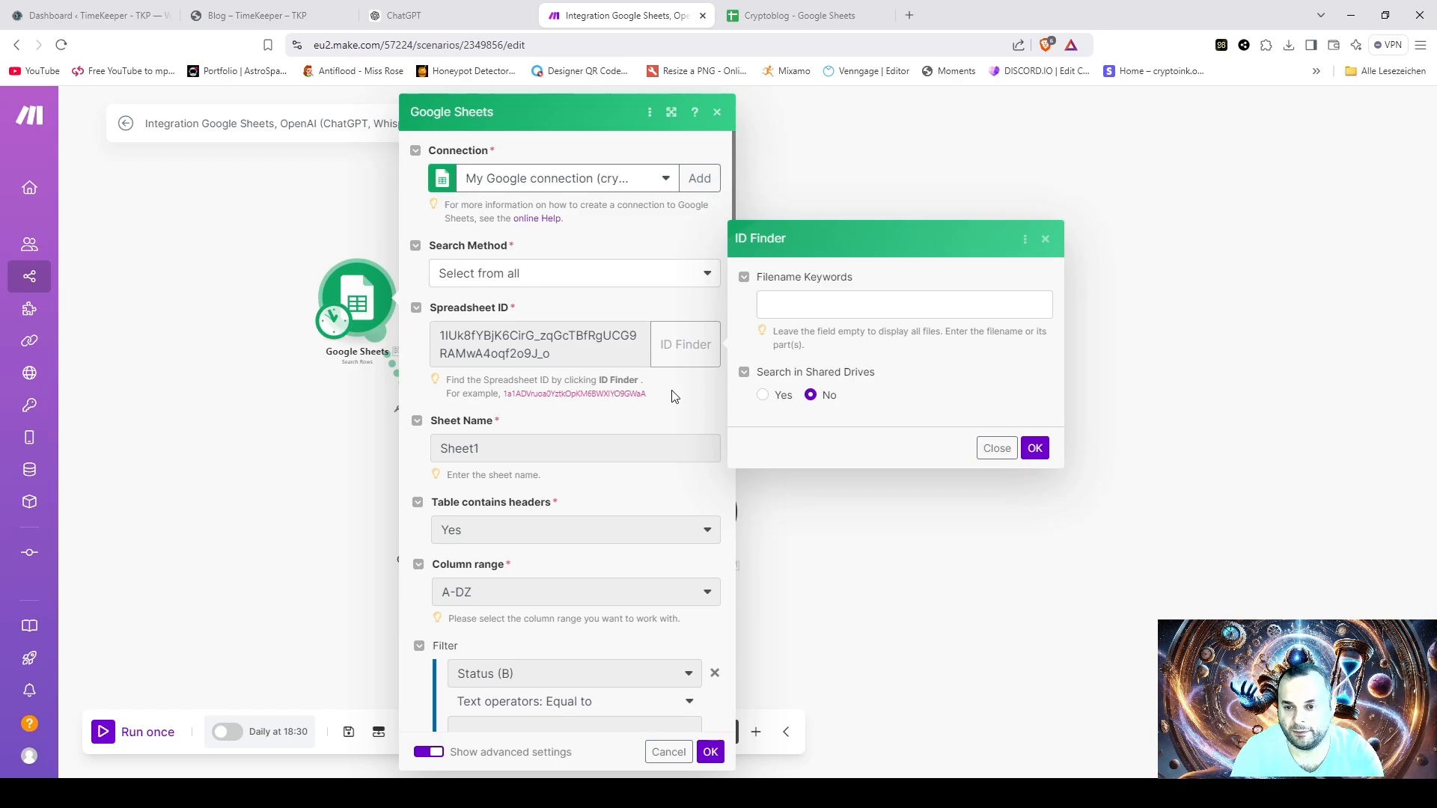
left_click(814, 307)
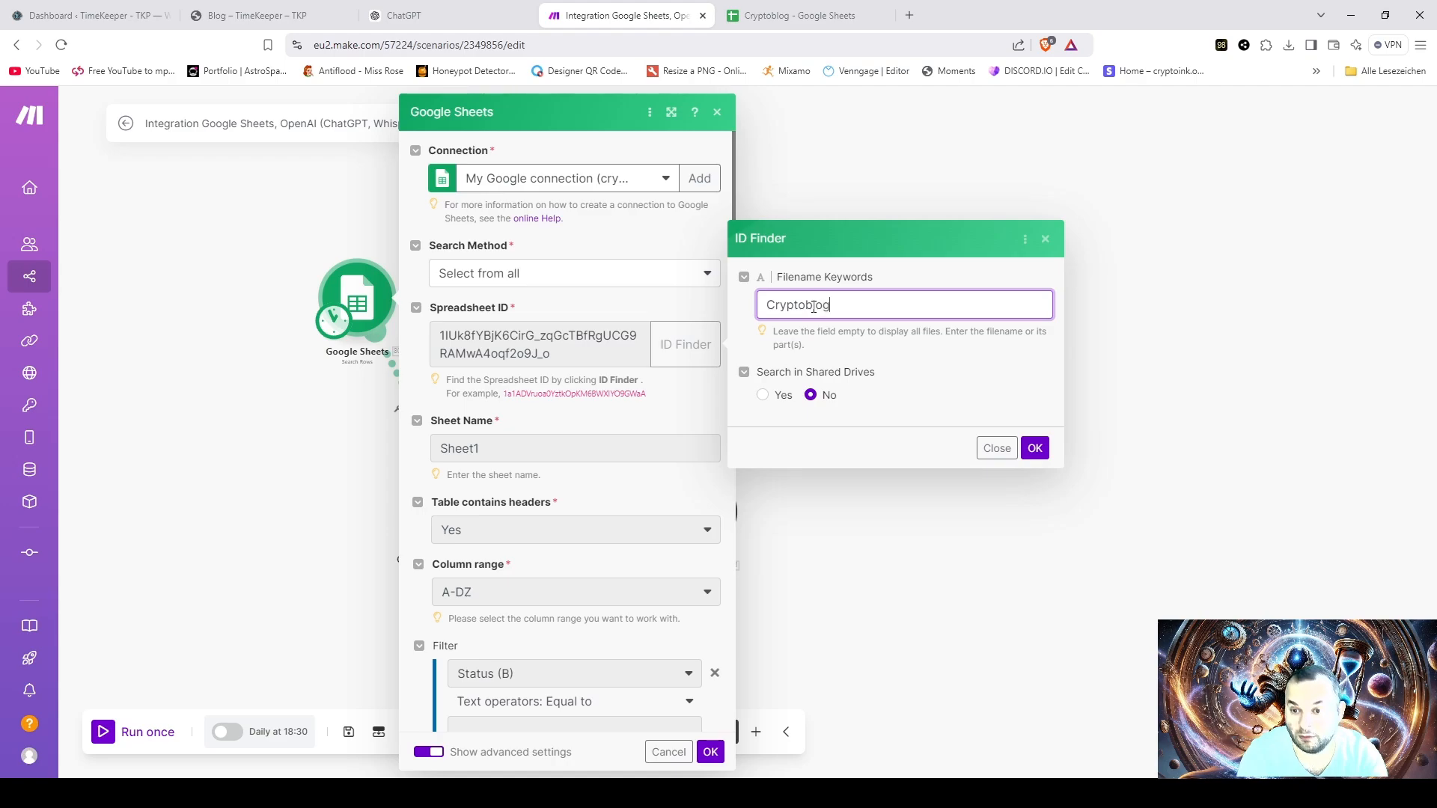
left_click(1045, 449)
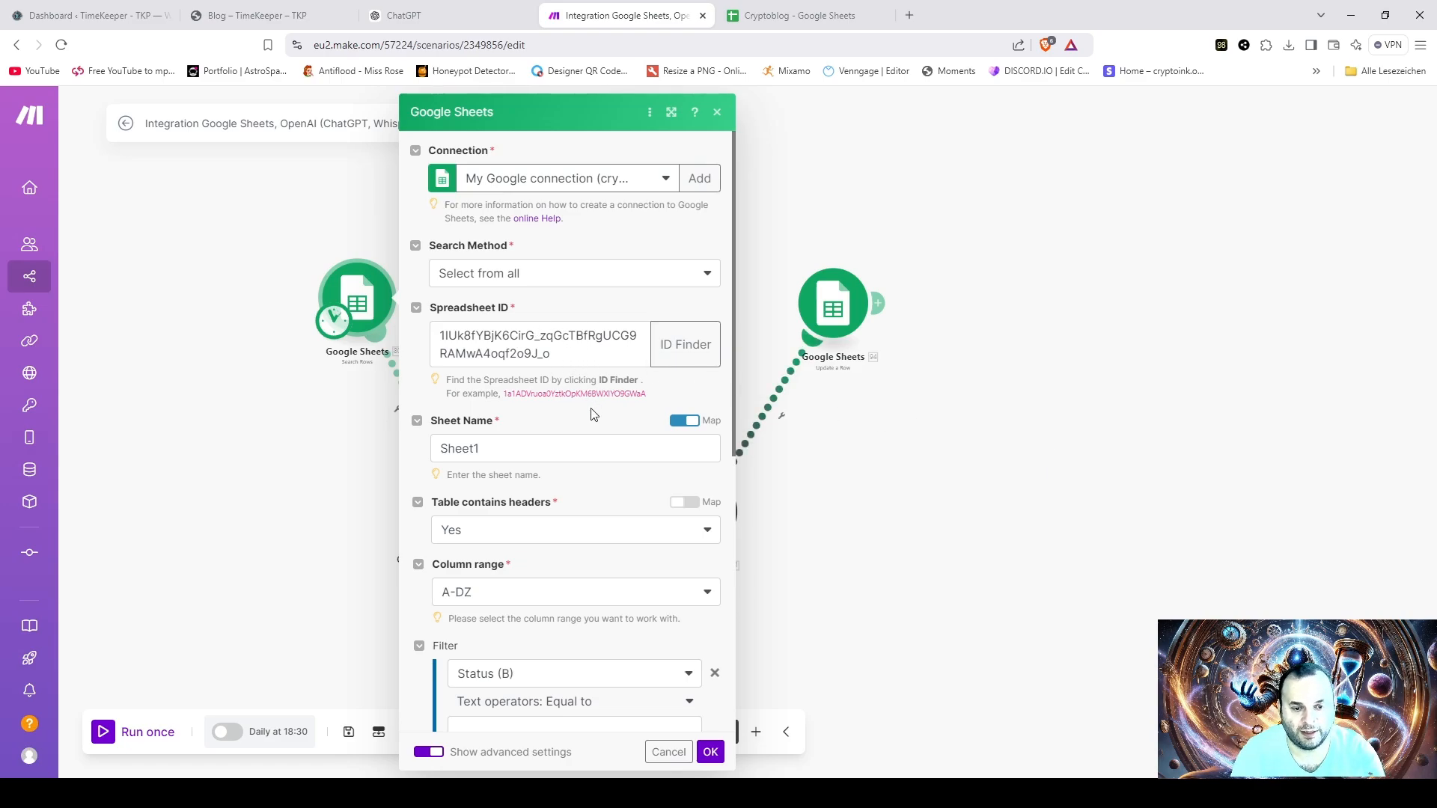
- Review the Search Rows module's sheet name, headers, column range, Status filter, sorting, render options and limit, and accept the settings
scroll(601, 423, "down", 2)
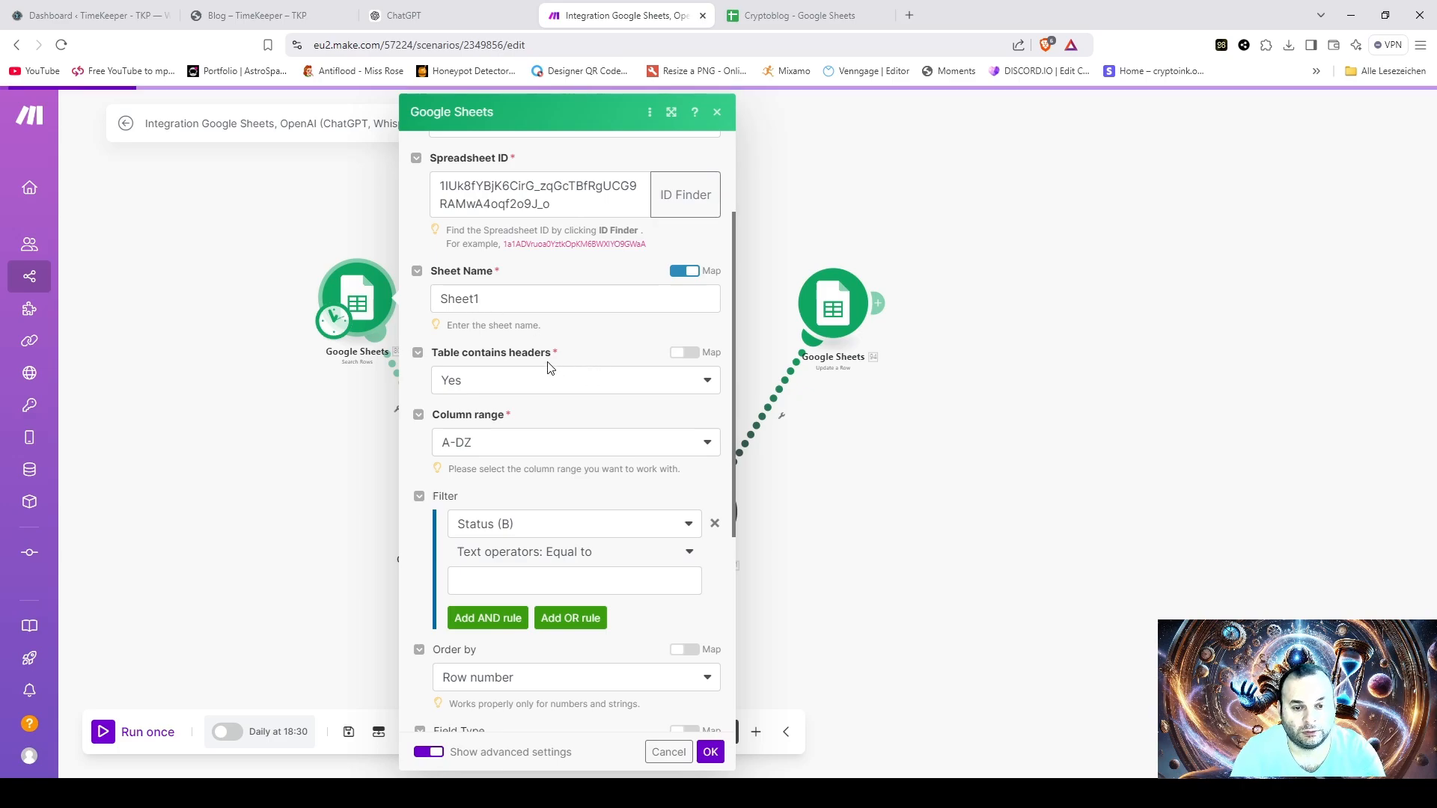
scroll(567, 412, "down", 1)
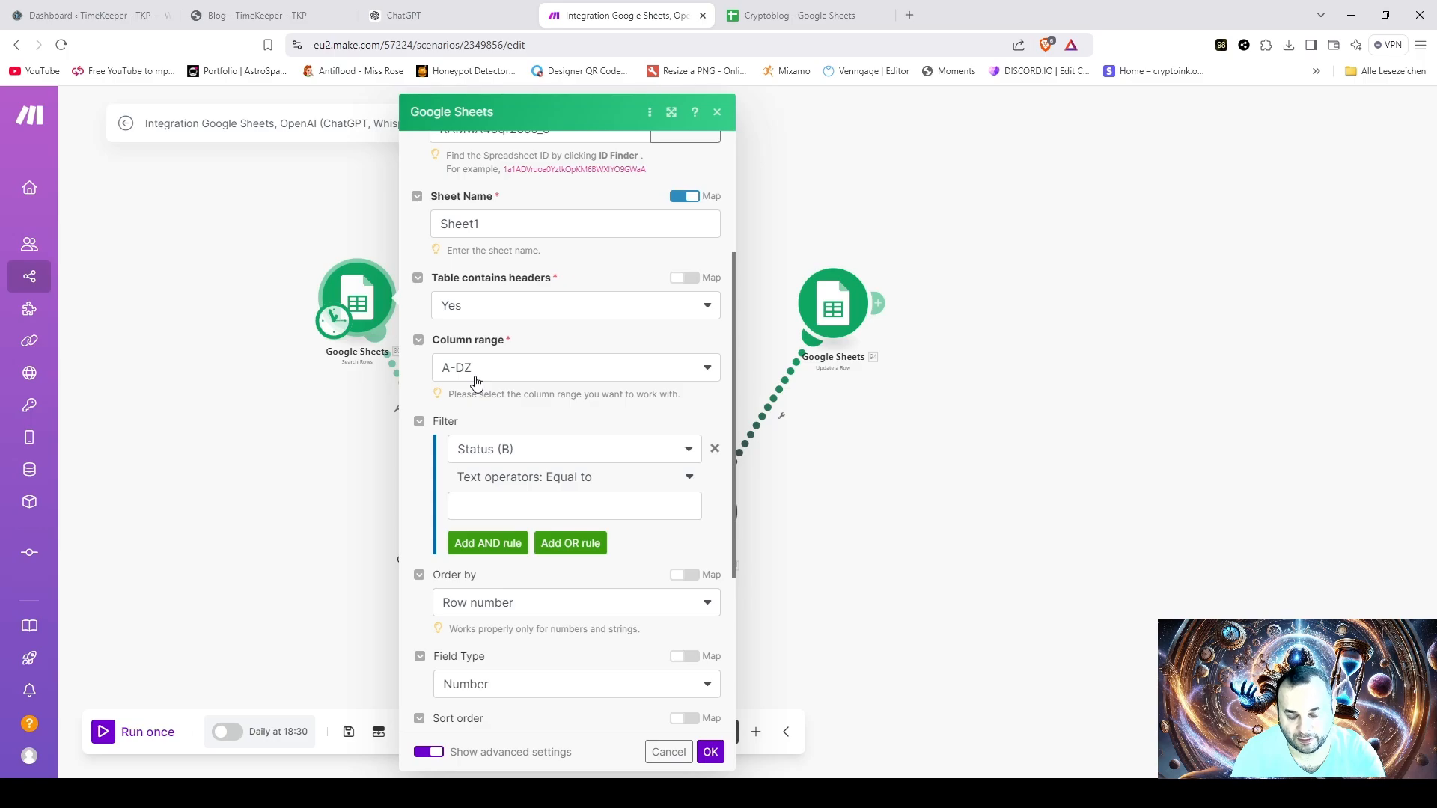
scroll(644, 394, "down", 2)
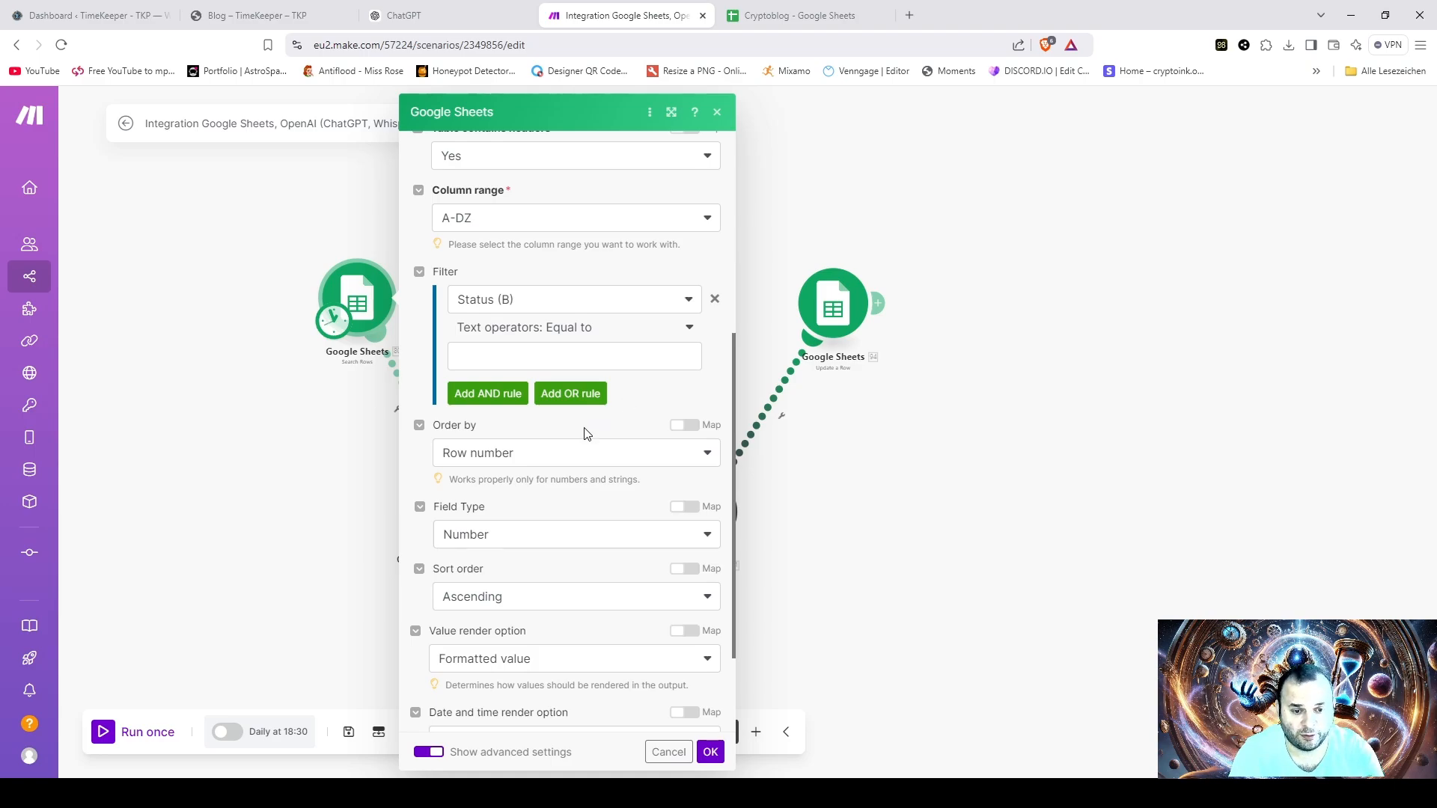
scroll(621, 471, "down", 1)
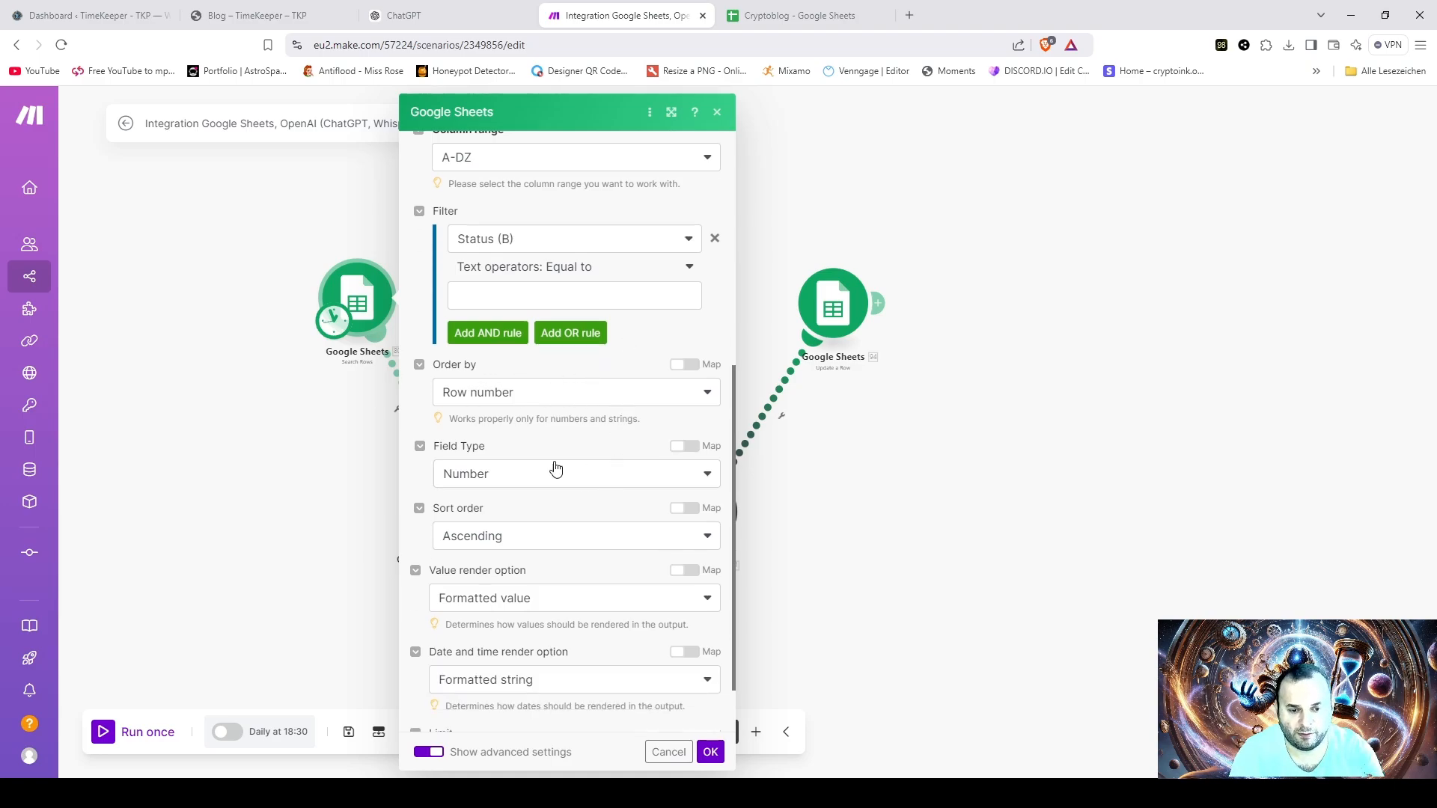
scroll(573, 536, "down", 1)
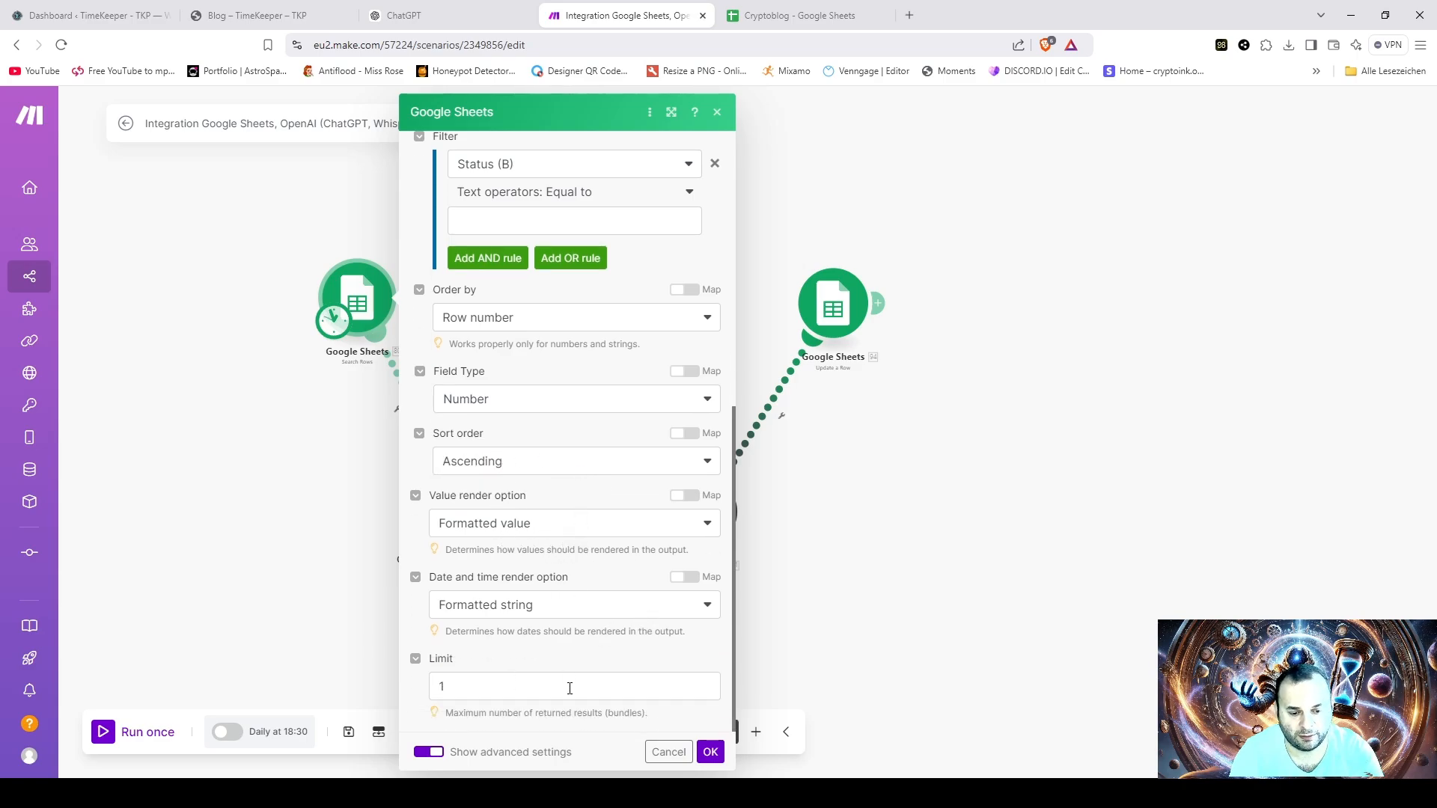
left_click(711, 753)
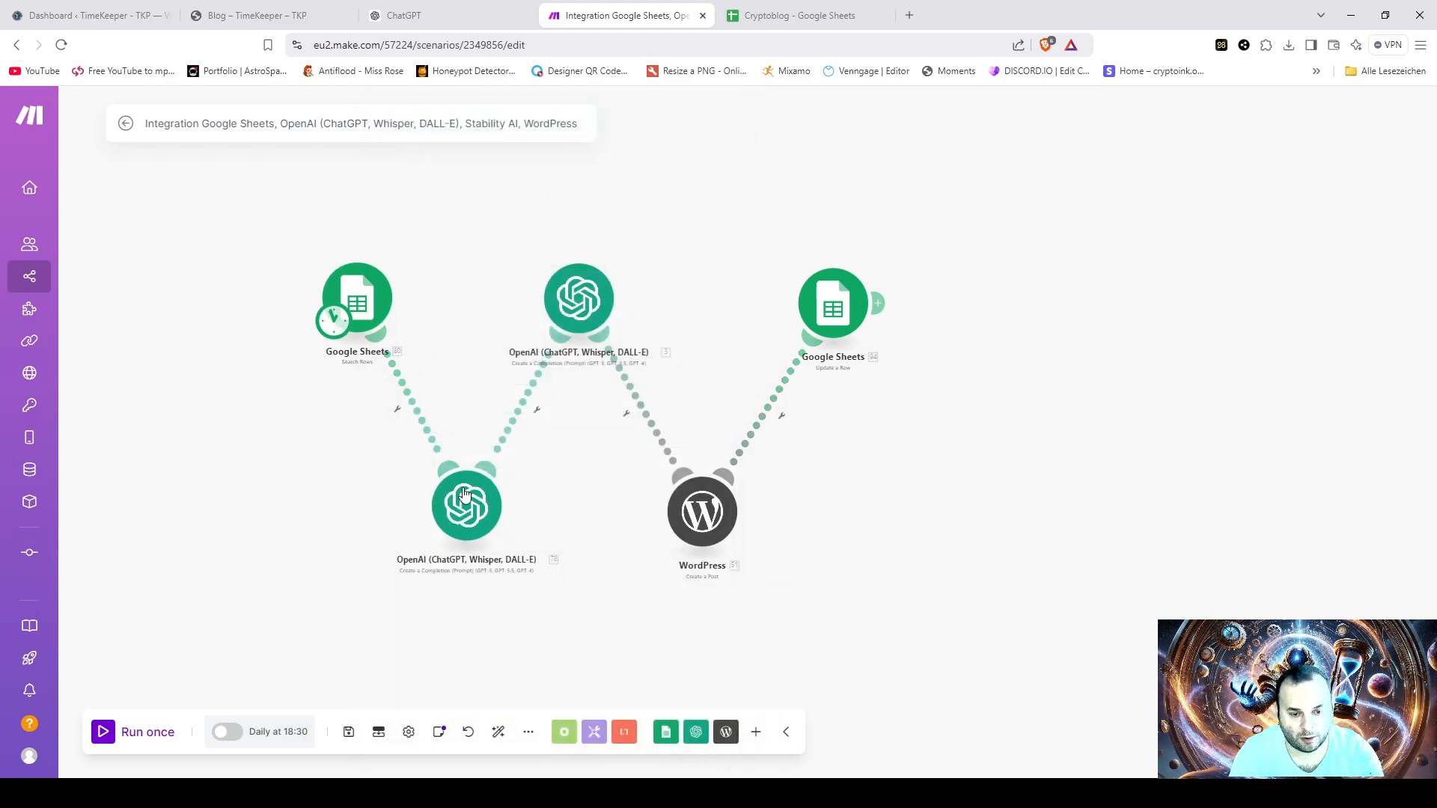
- Examine the title-generating OpenAI module's model, max tokens and prompt with its mapped theme column, and accept the settings
left_click(483, 522)
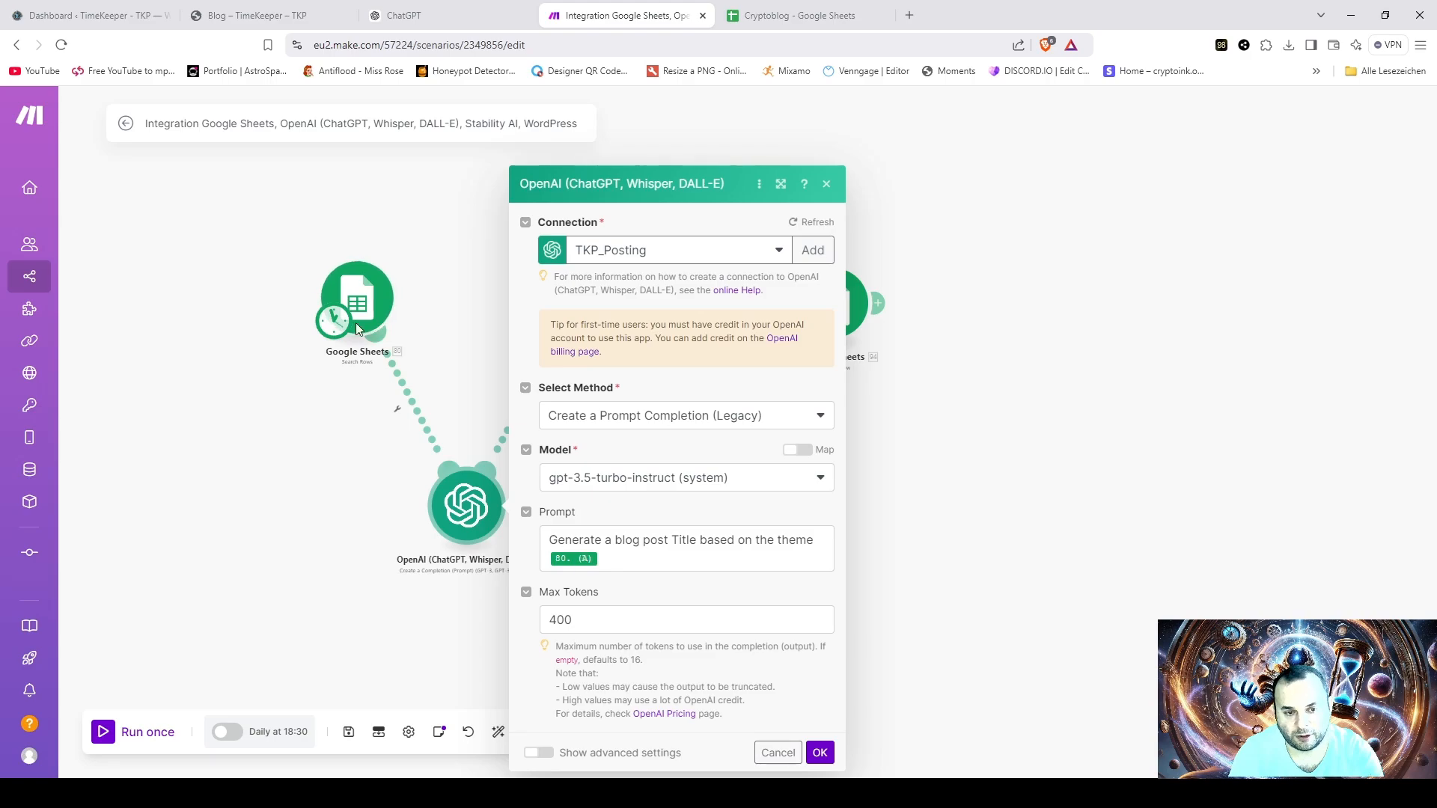
left_click(588, 555)
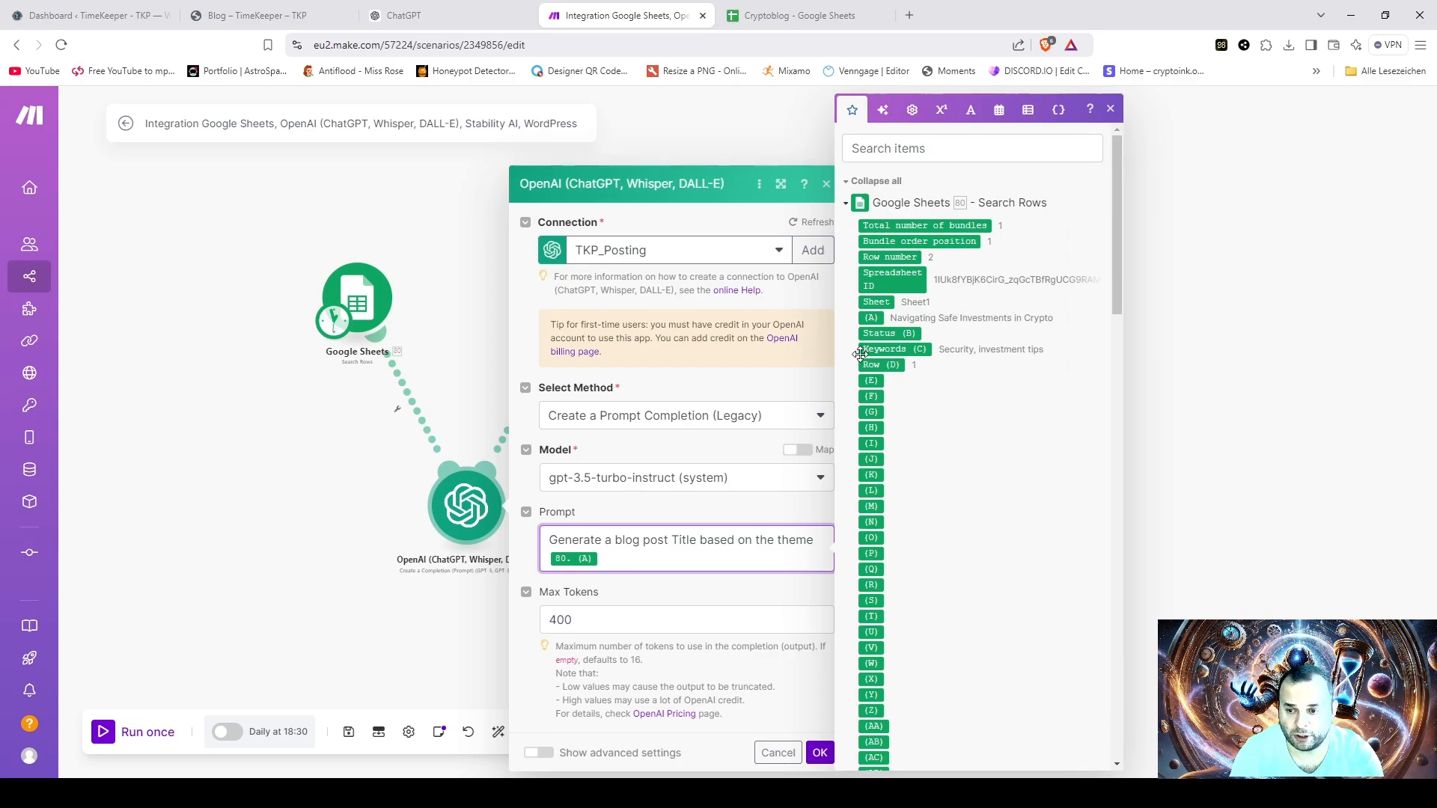
left_click(1110, 109)
left_click(651, 593)
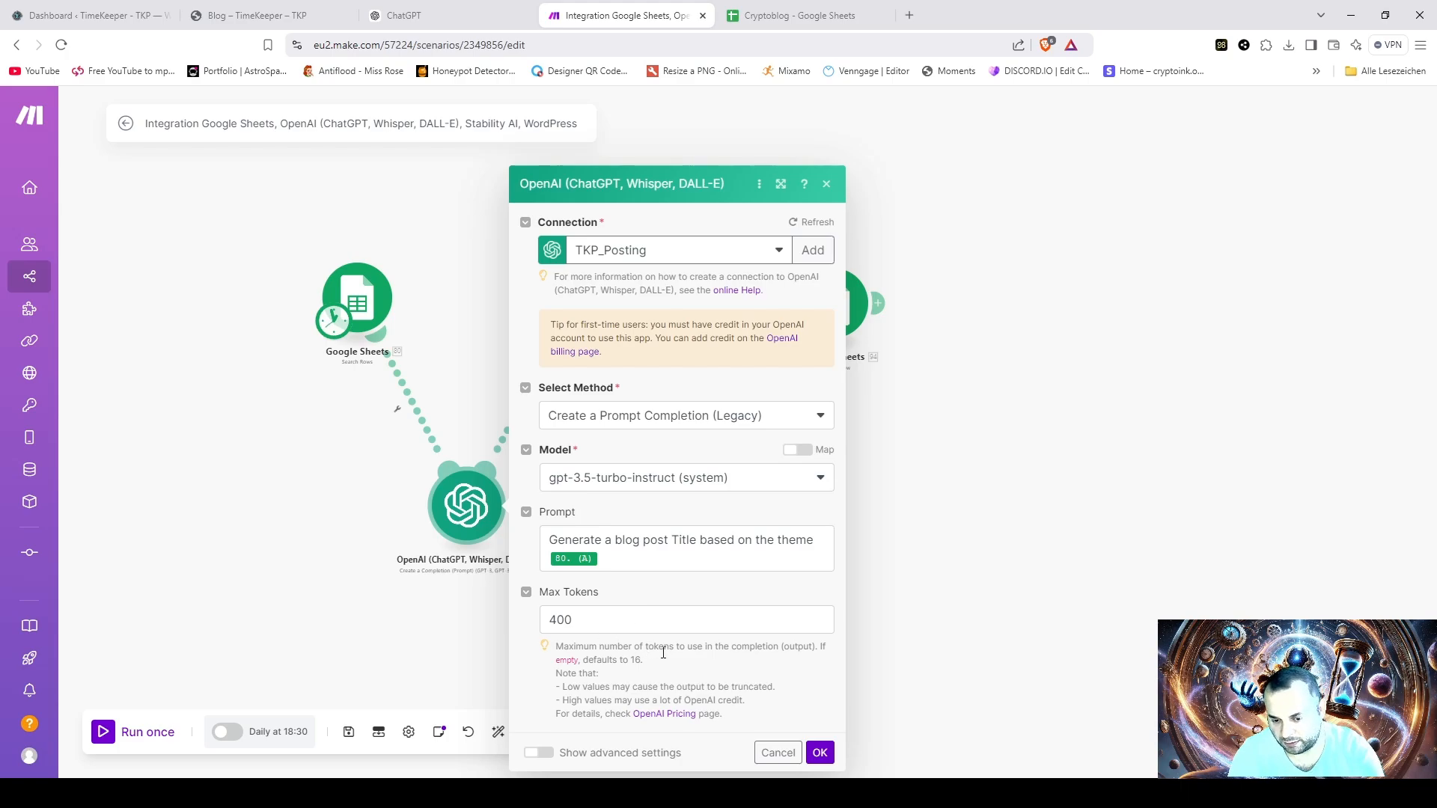
left_click(821, 754)
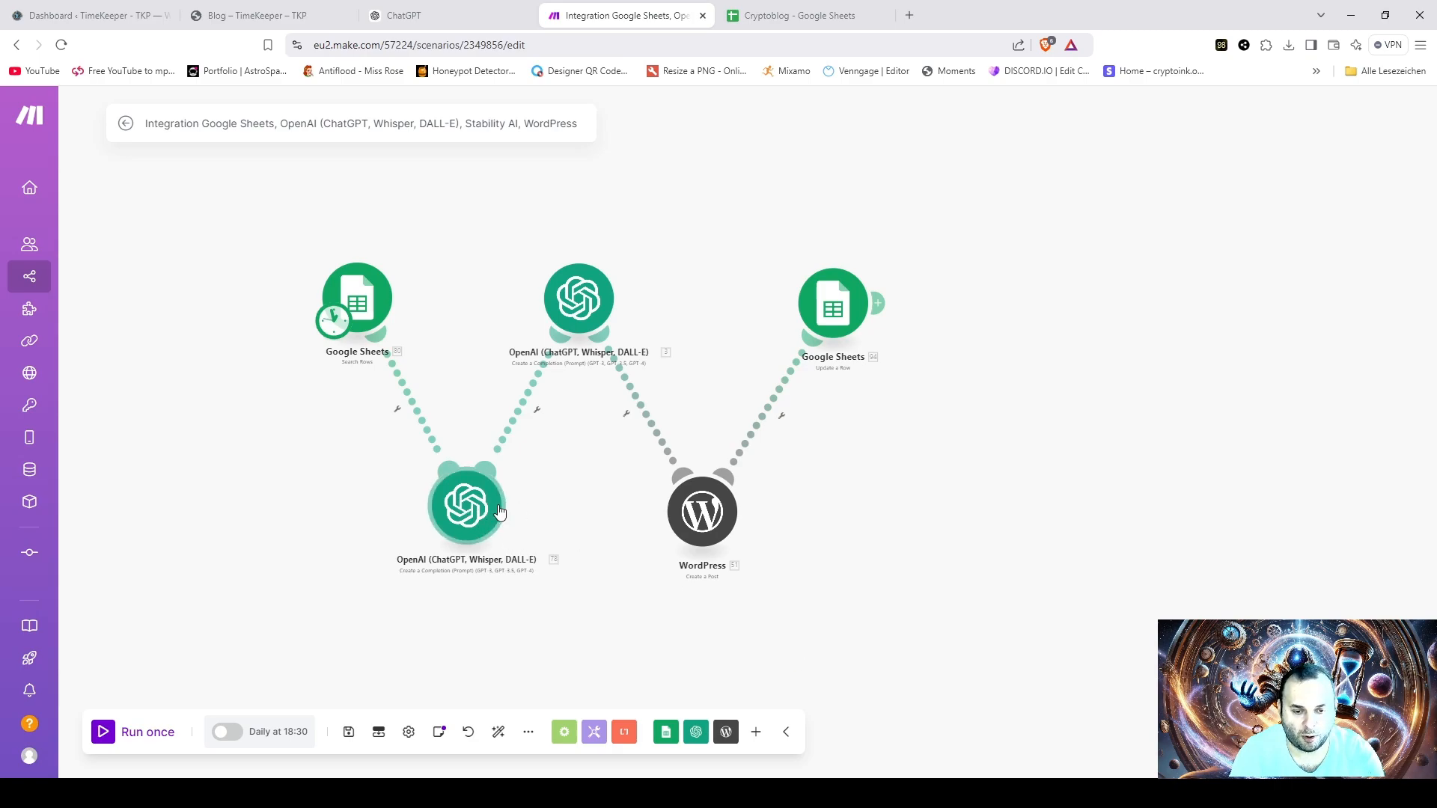
- Examine the content-generating OpenAI module's available models, max tokens and prompt with the mapped title result, and accept the settings
left_click(582, 300)
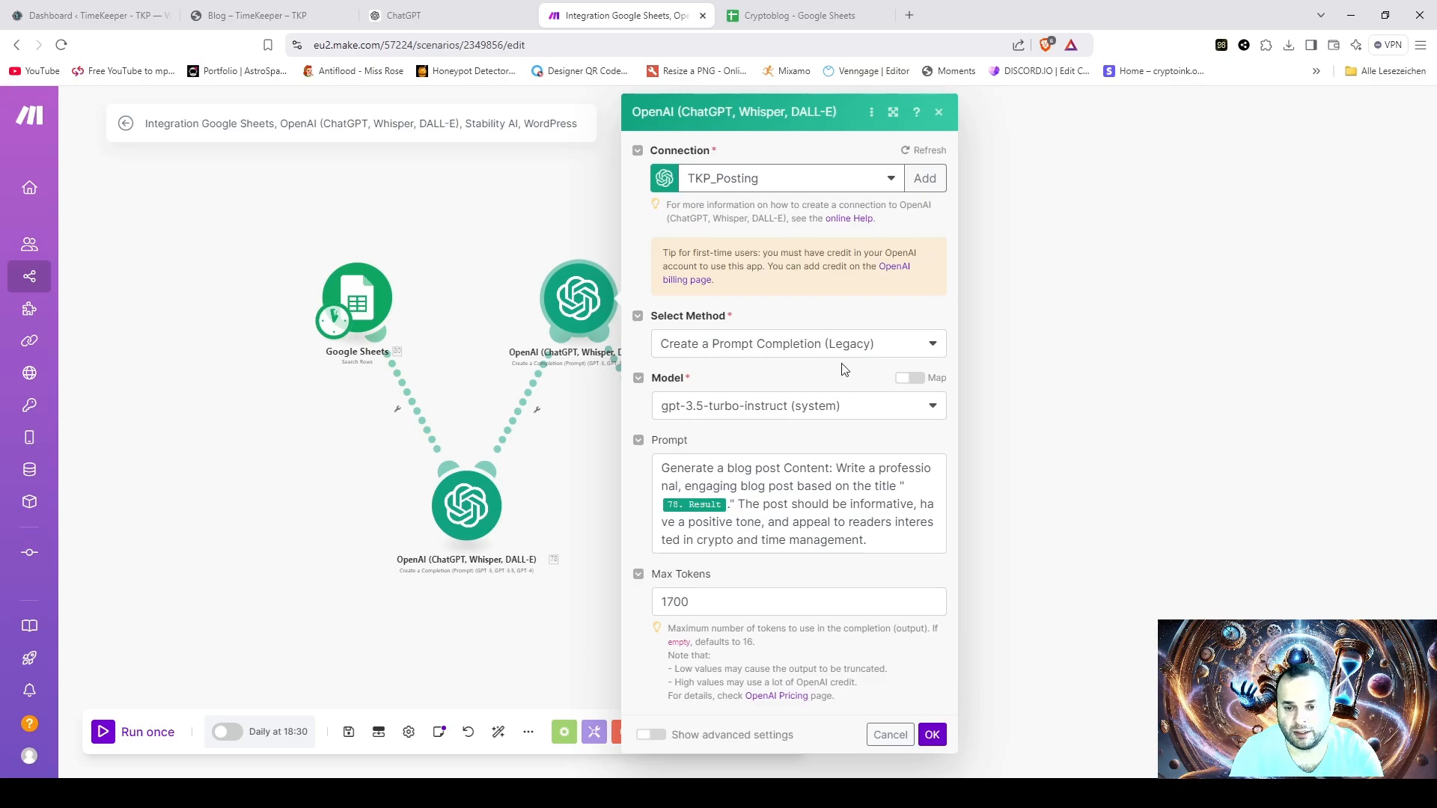
left_click(874, 408)
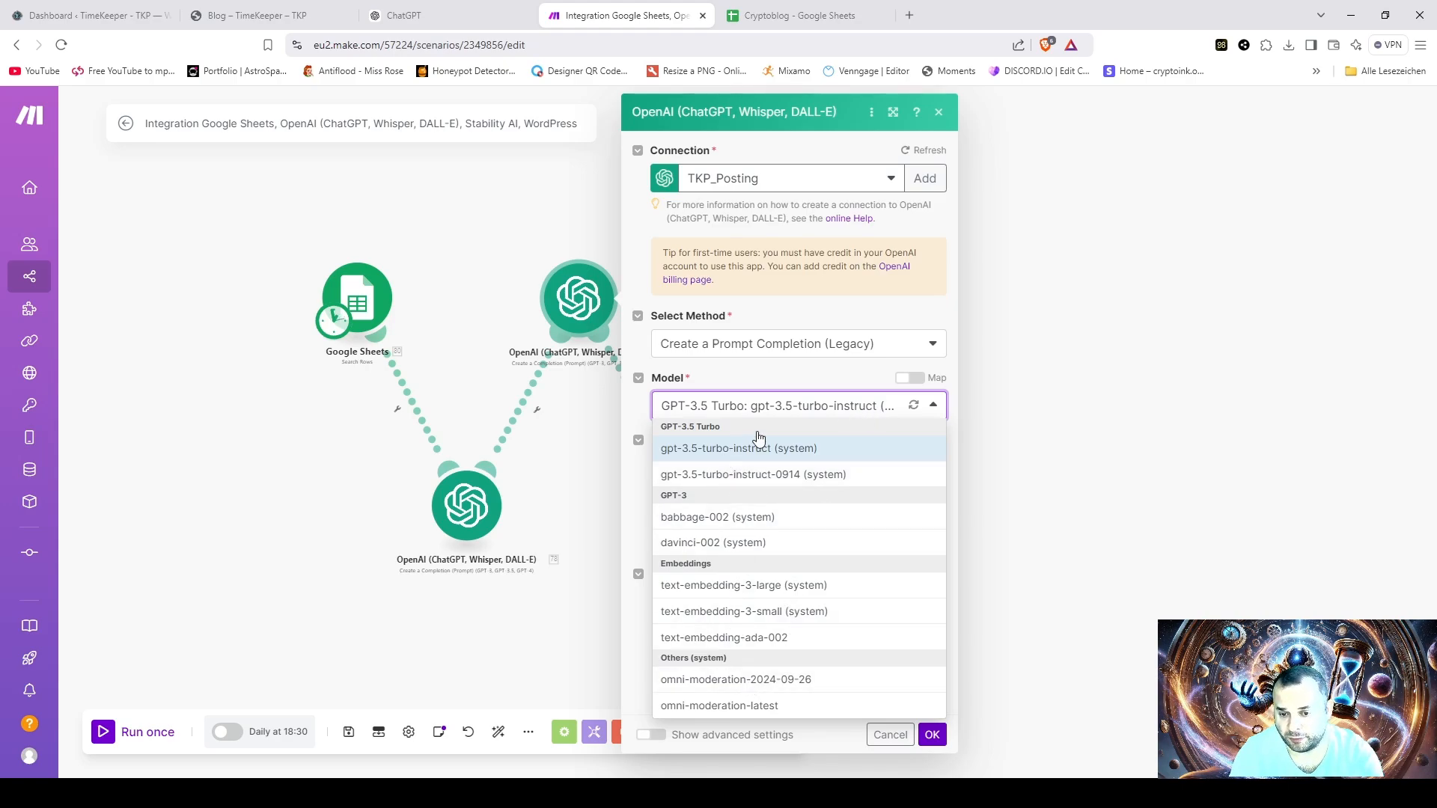
left_click(786, 378)
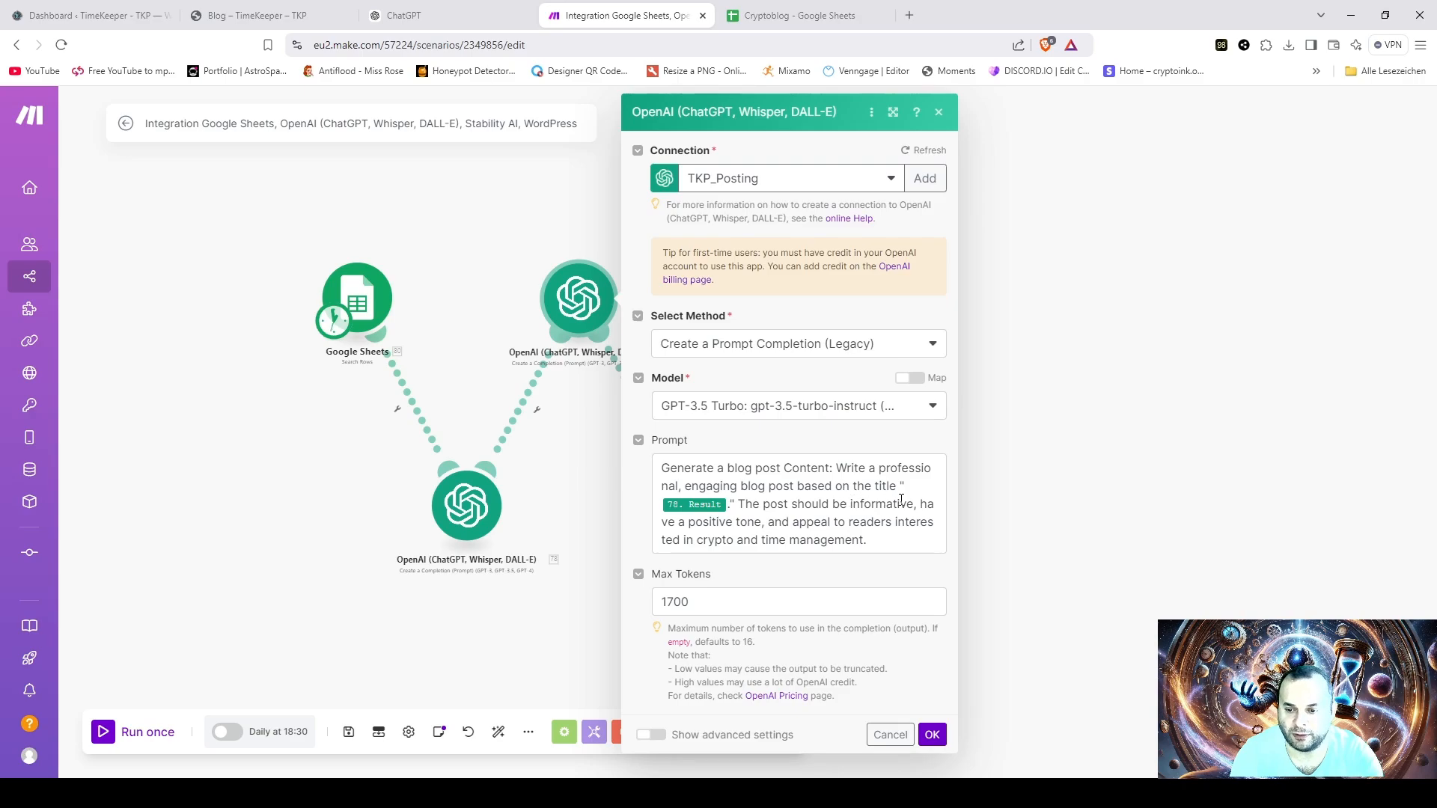
left_click(697, 507)
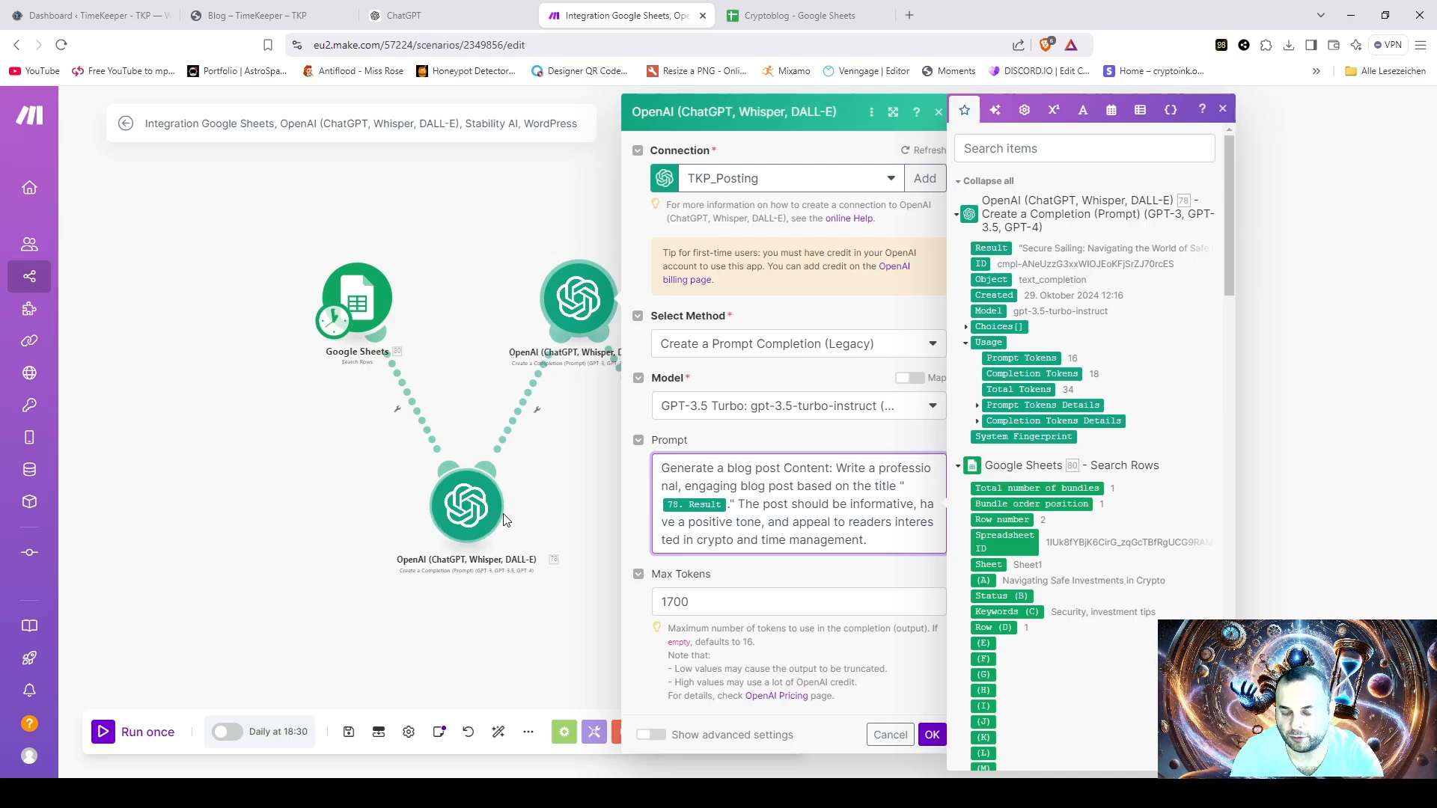
left_click(1224, 111)
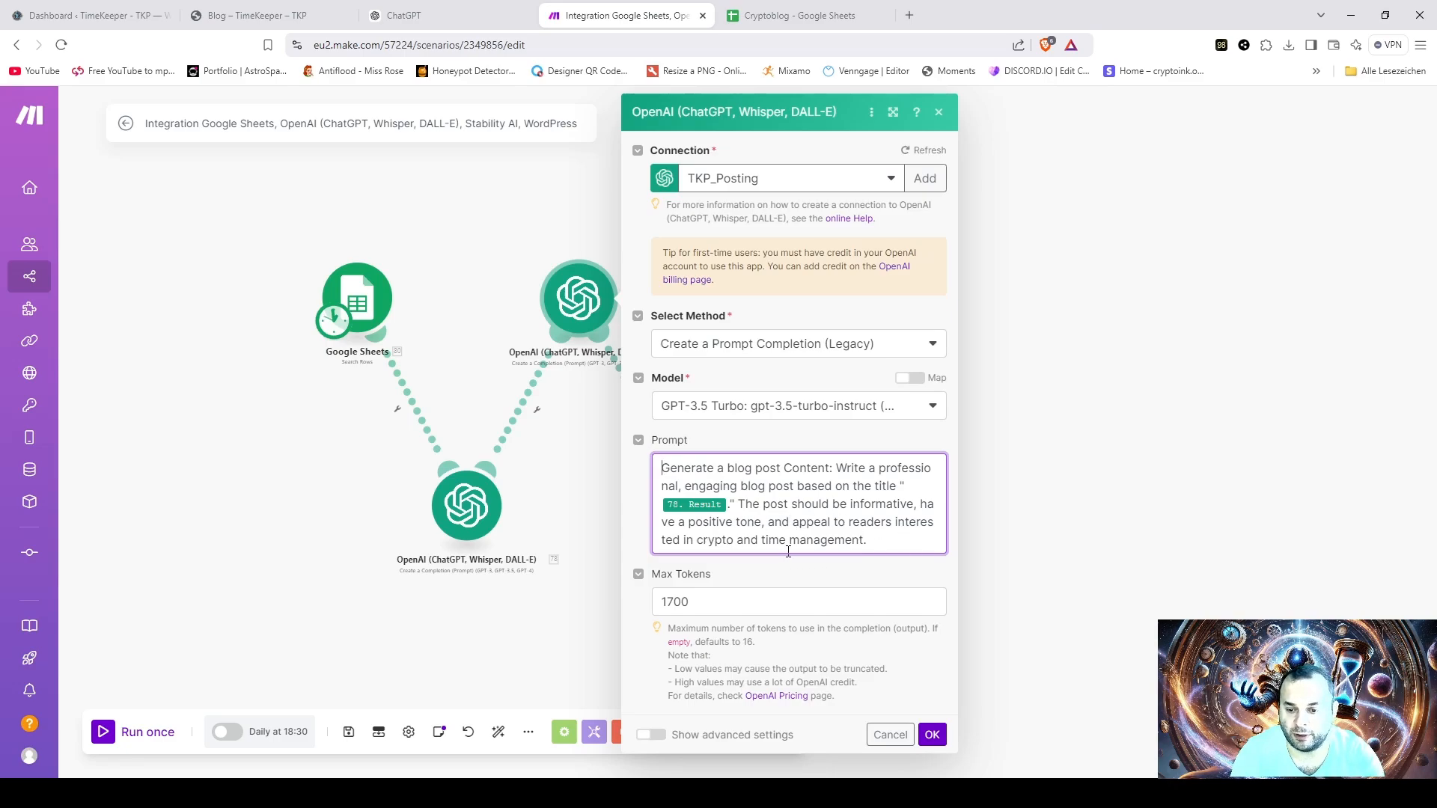
left_click(844, 581)
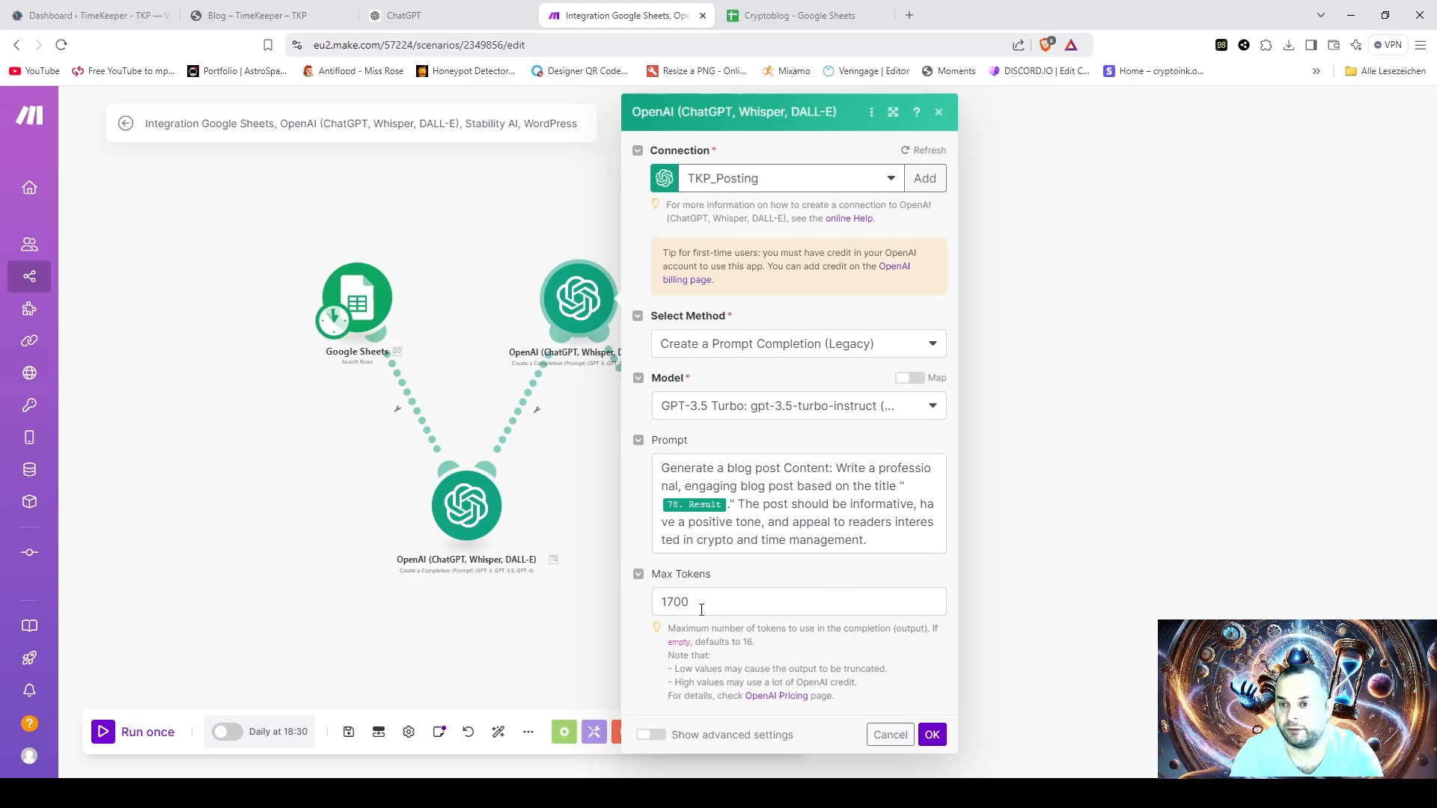
left_click(932, 734)
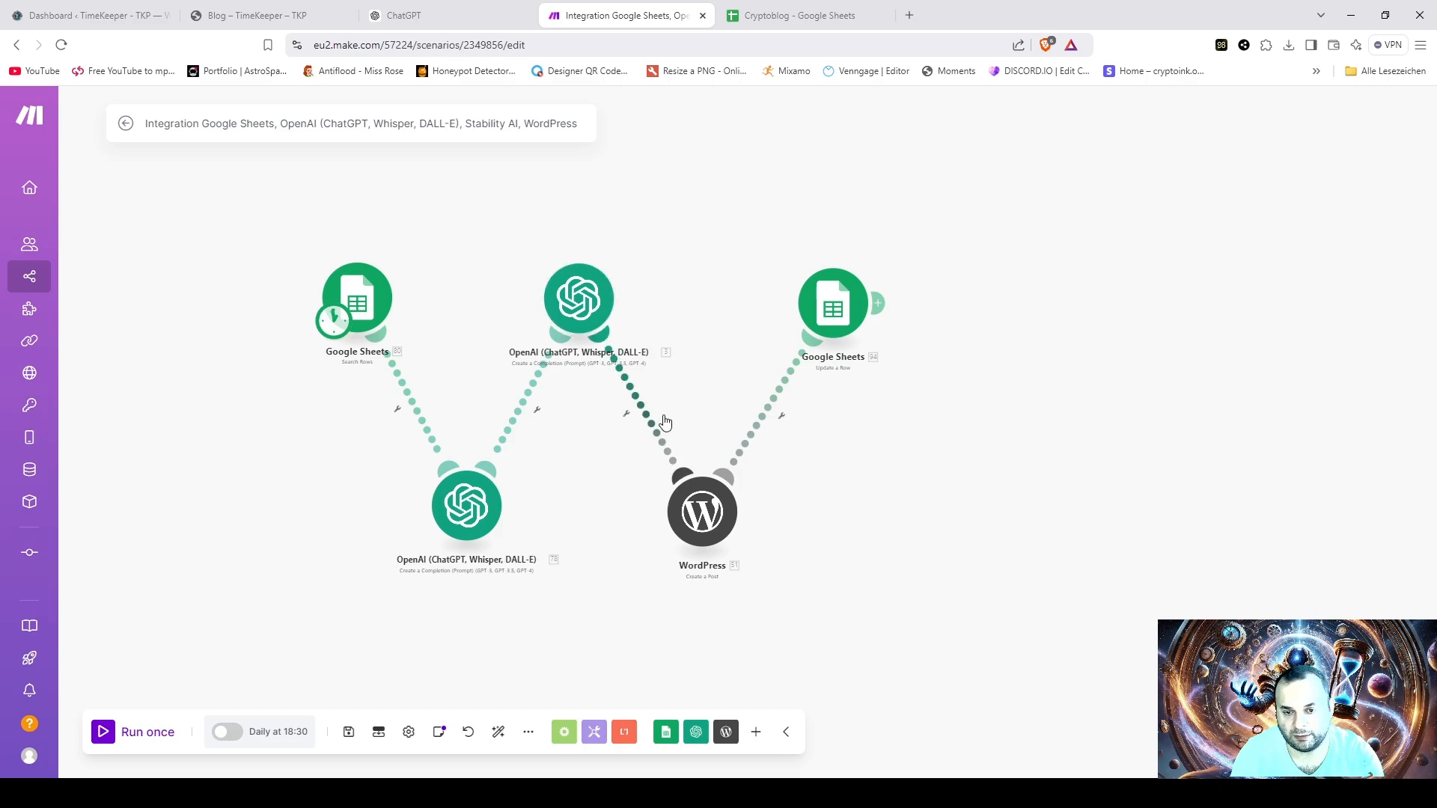
- Open the WordPress Create a Post module and review its mapped title and content, post type, date, status and category settings
left_click(701, 509)
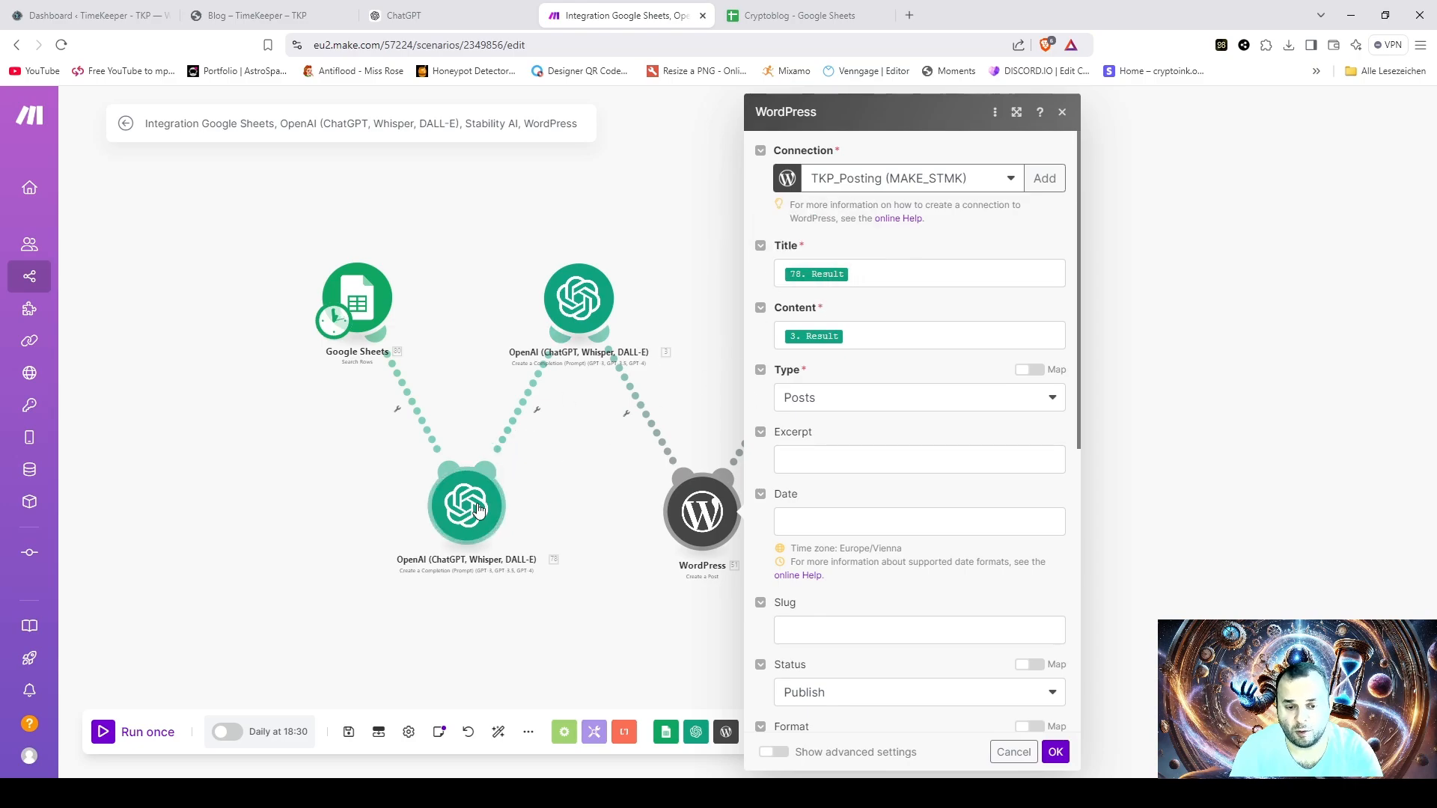
left_click(847, 274)
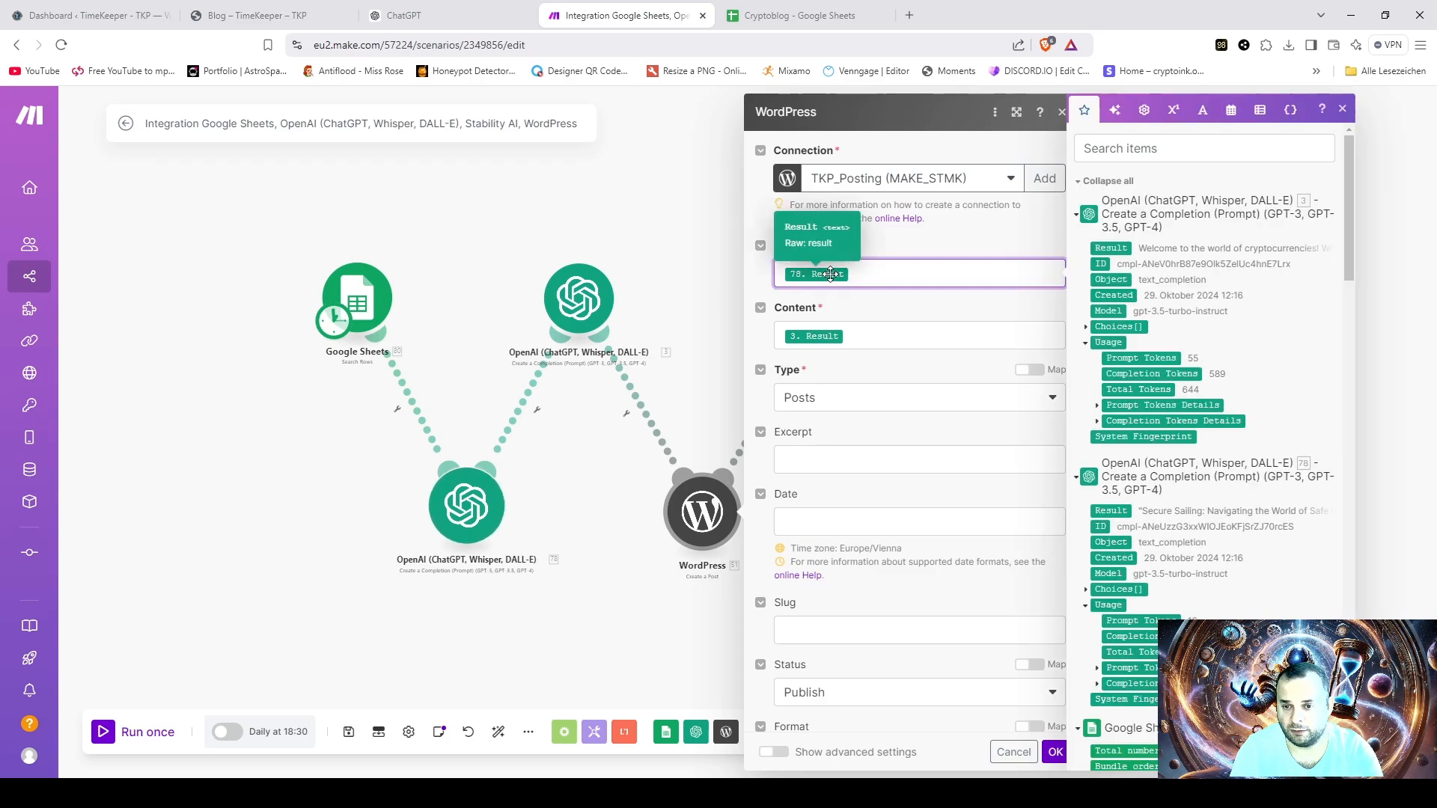
left_click(870, 300)
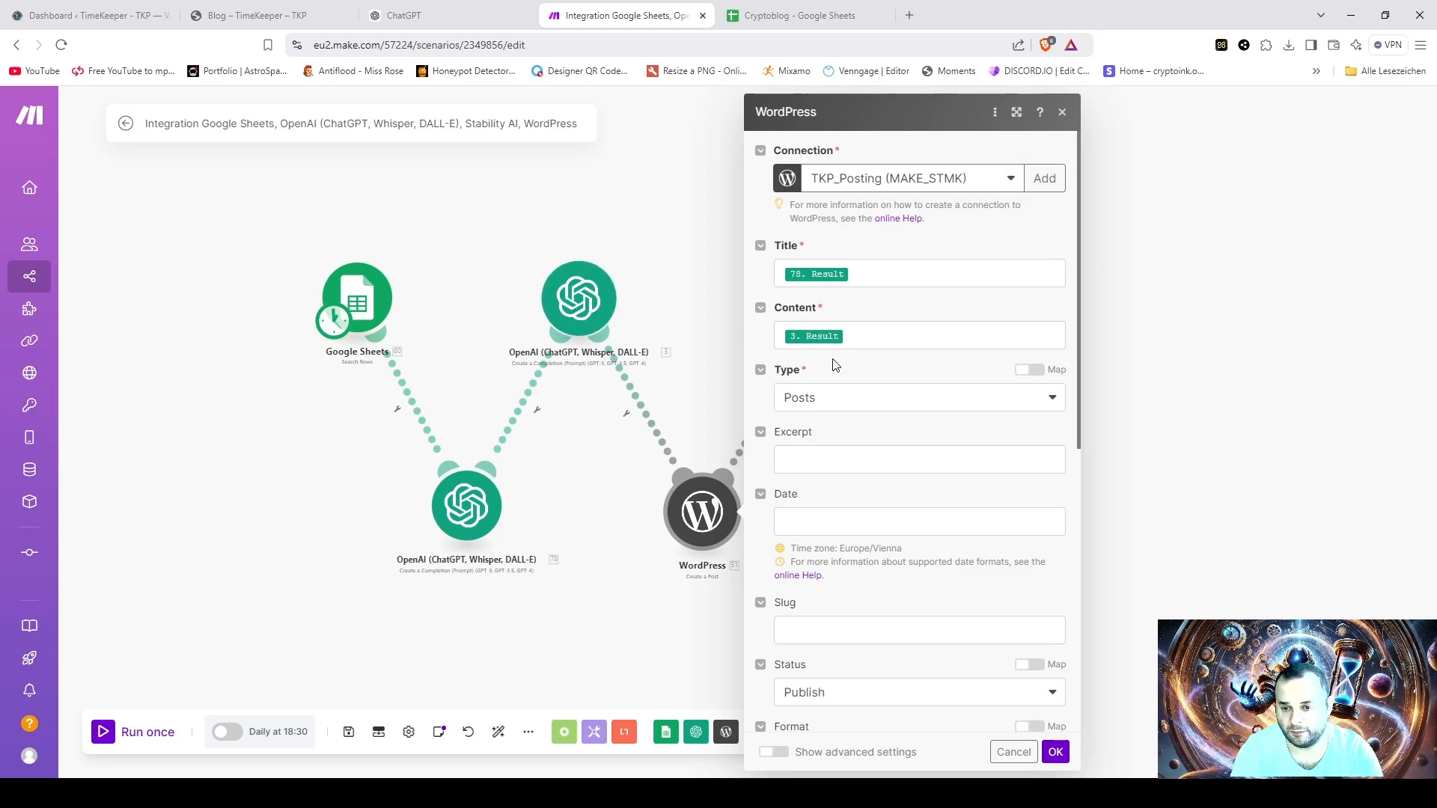
scroll(887, 370, "down", 1)
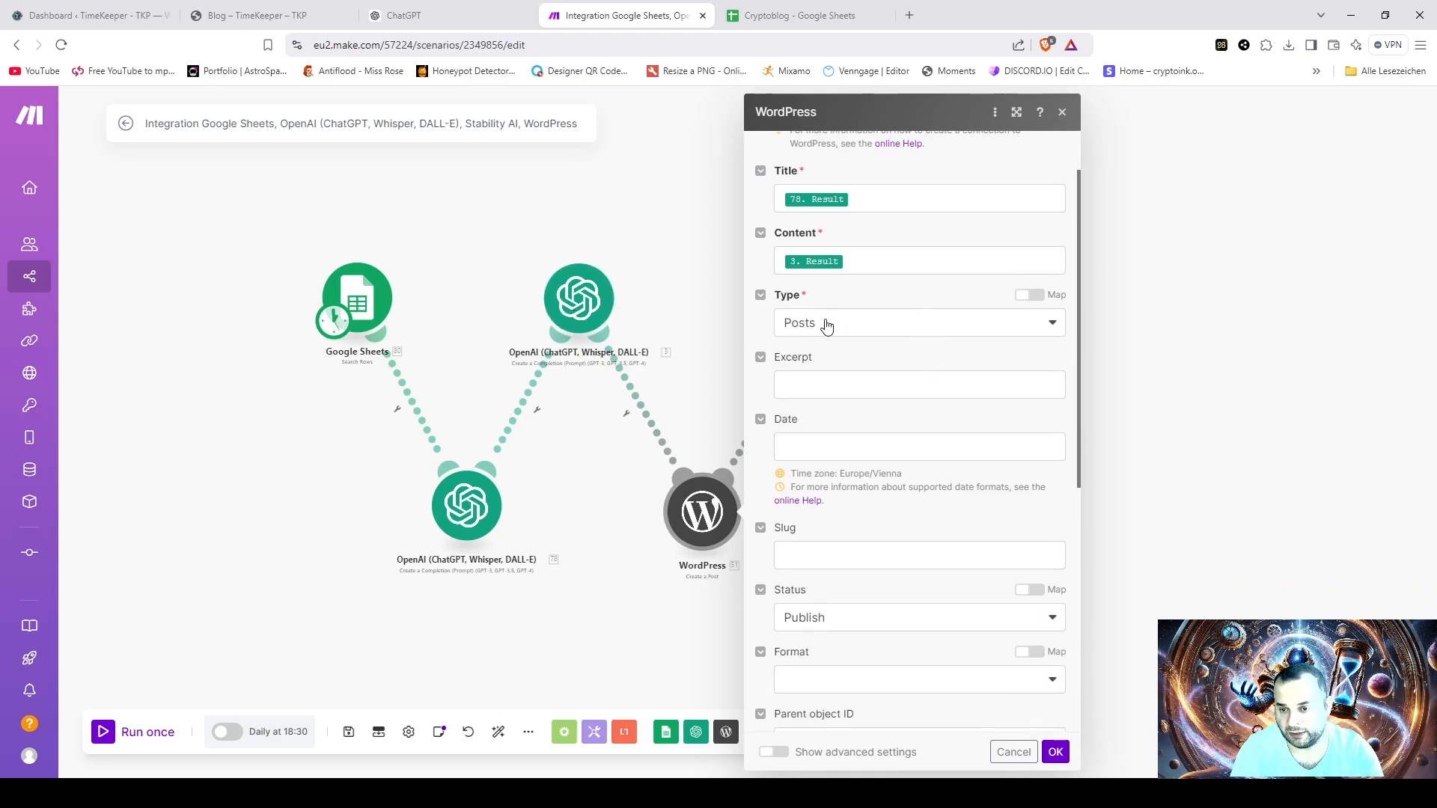
scroll(926, 367, "down", 2)
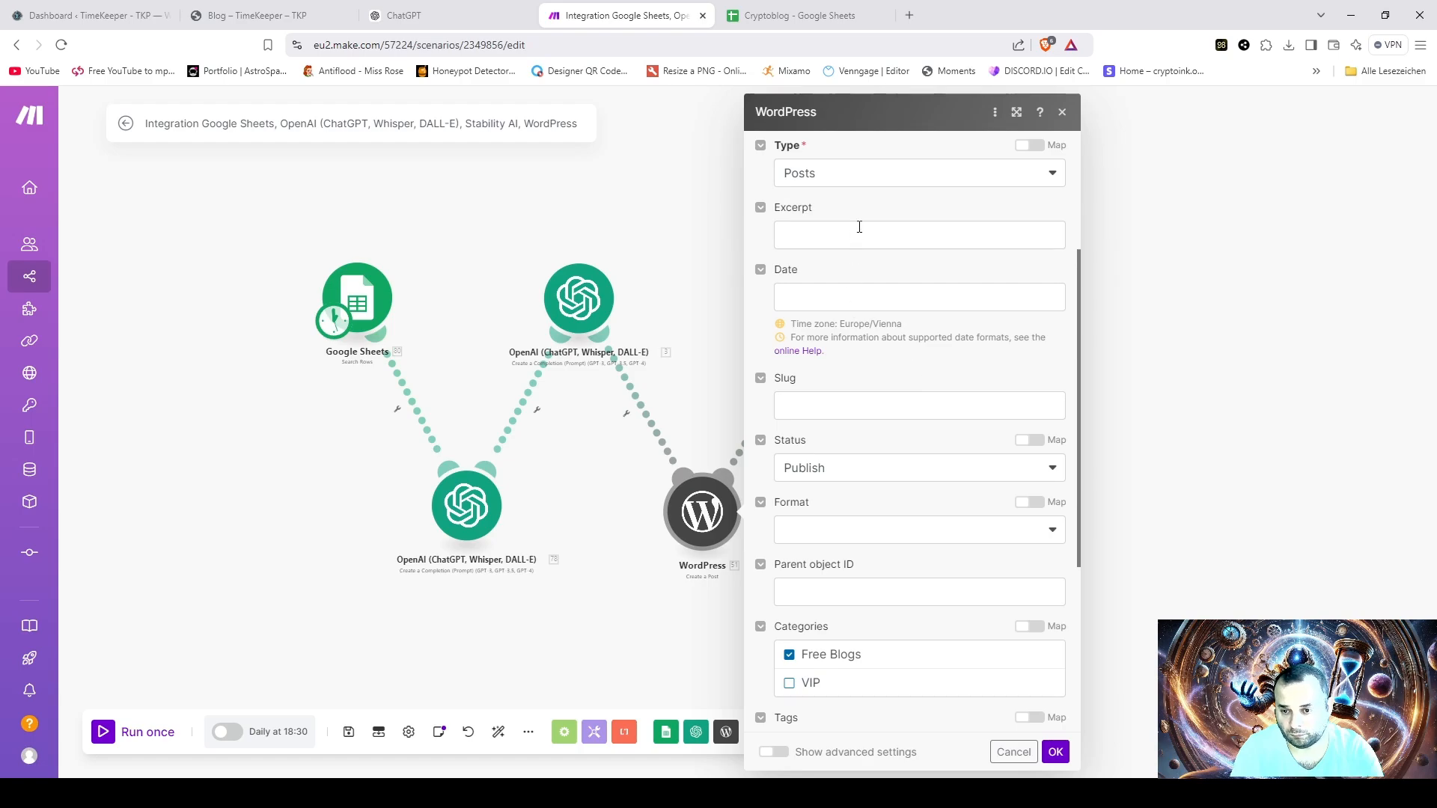
scroll(885, 445, "down", 2)
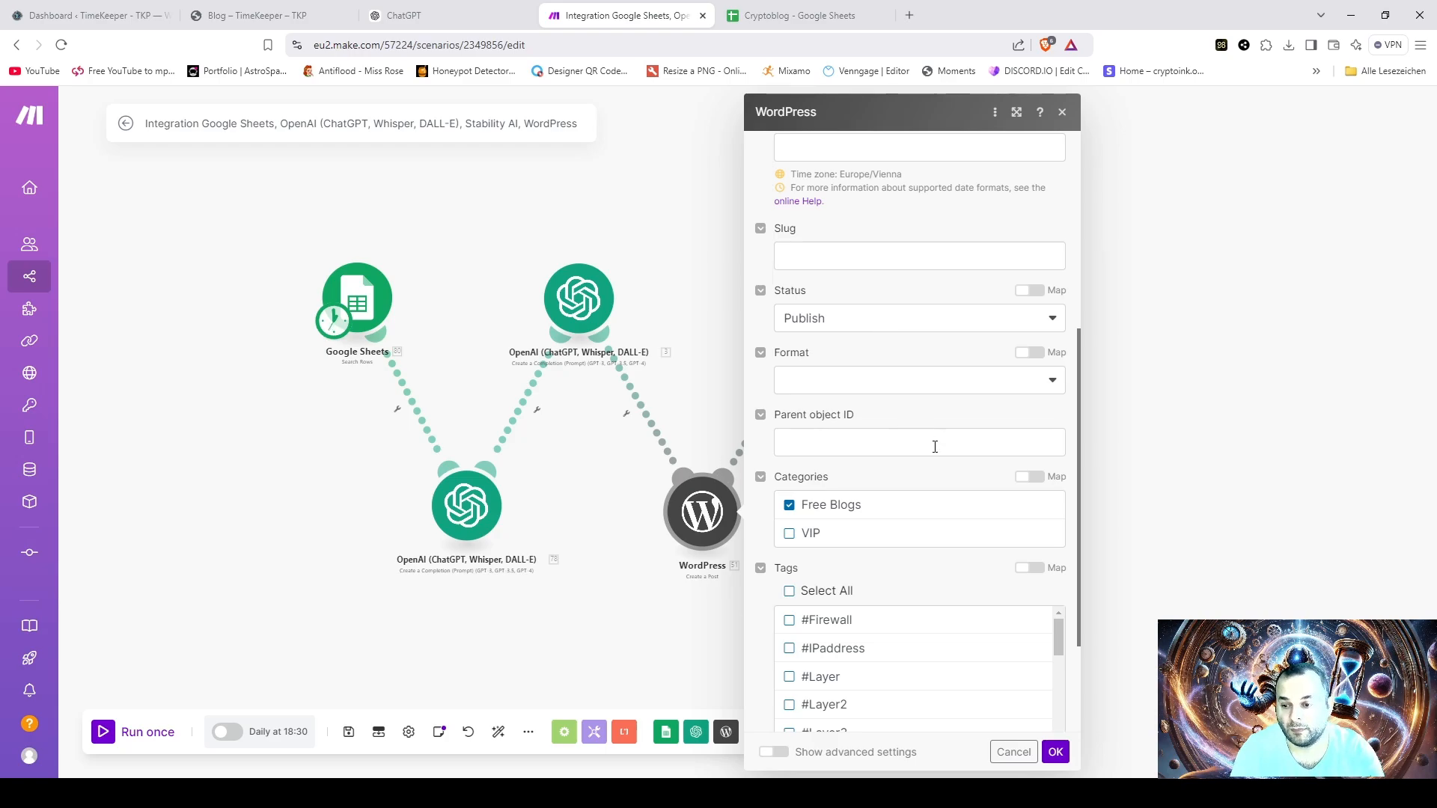
scroll(929, 447, "down", 1)
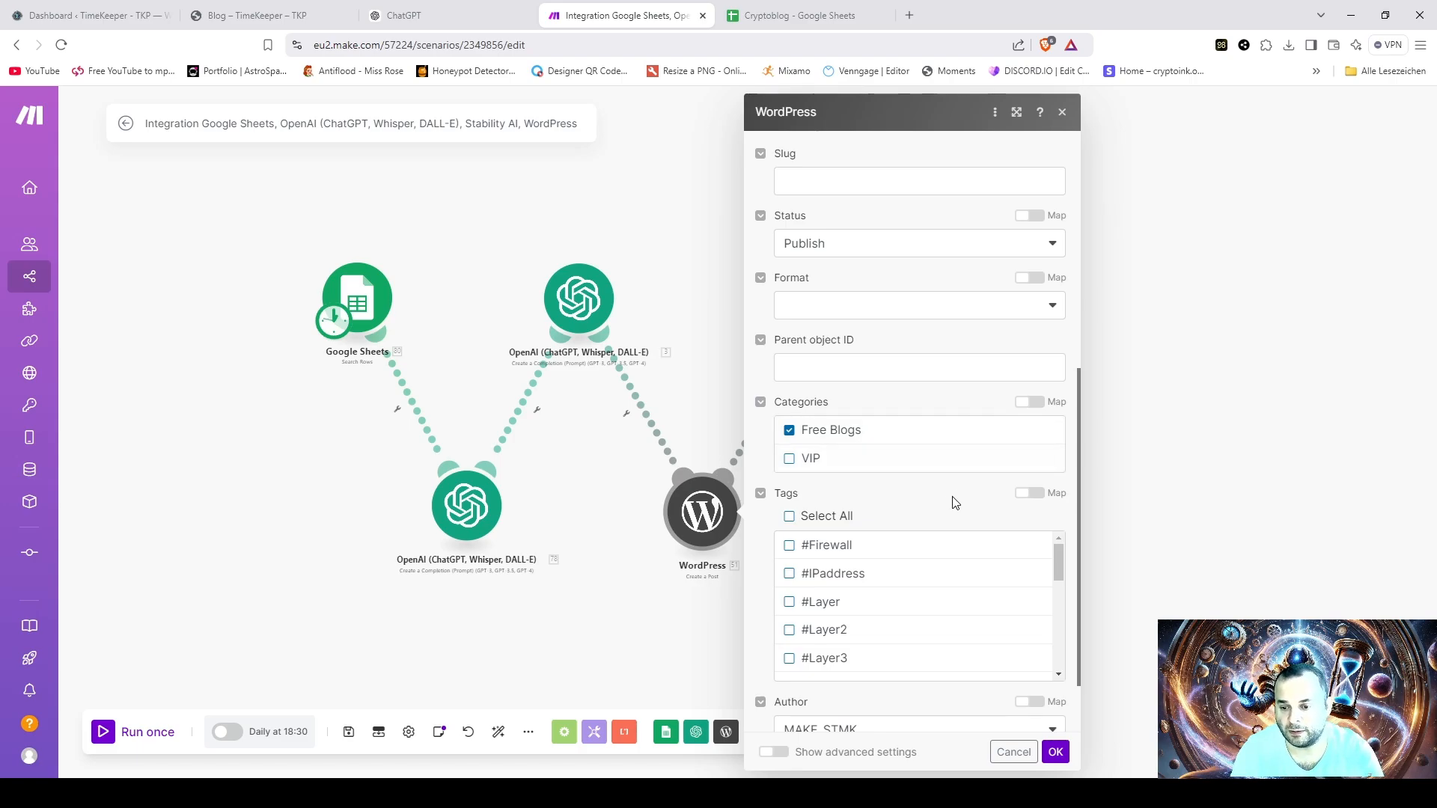
- Examine the WordPress module's selected tags and author options, and accept the settings
scroll(953, 507, "down", 2)
scroll(928, 522, "down", 3)
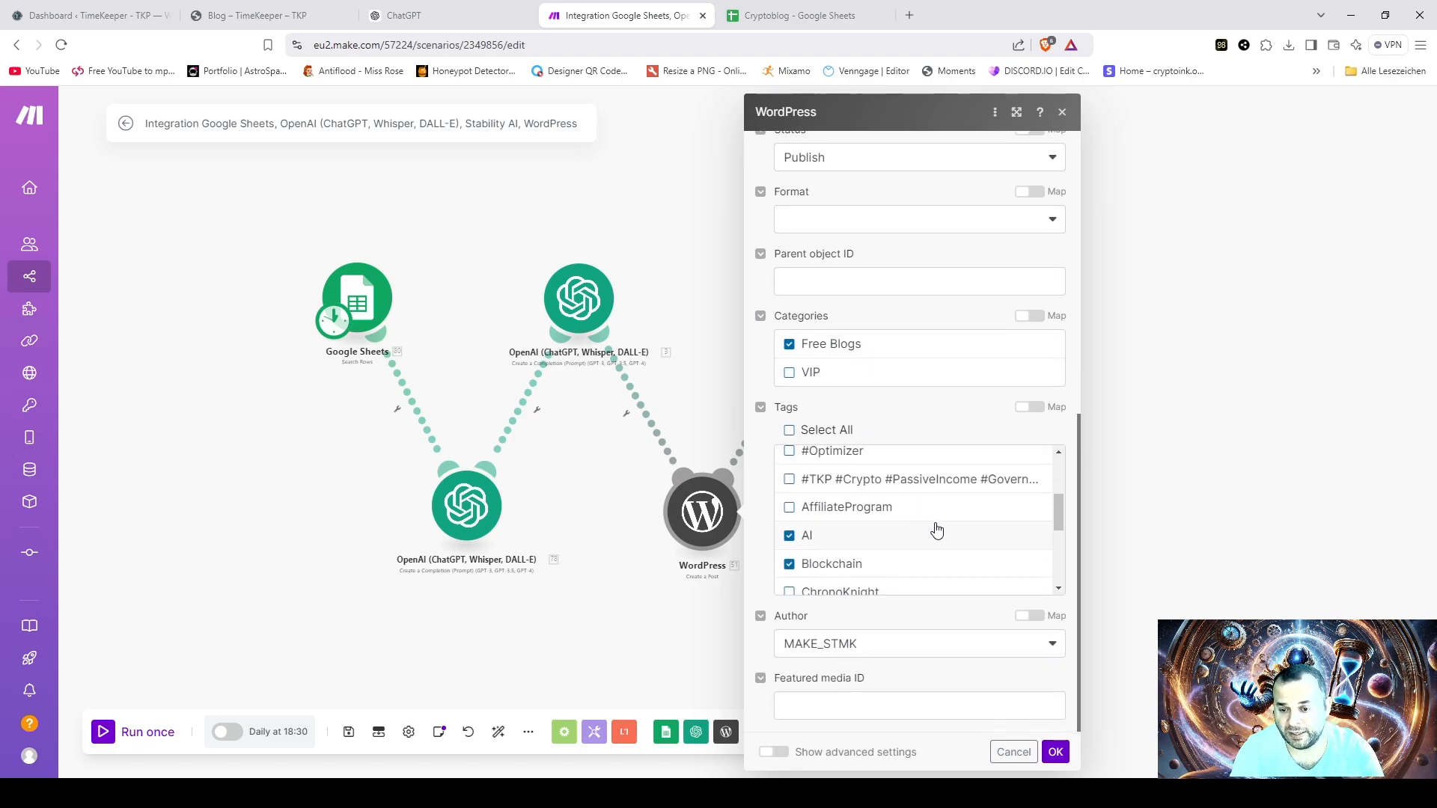
scroll(936, 531, "up", 3)
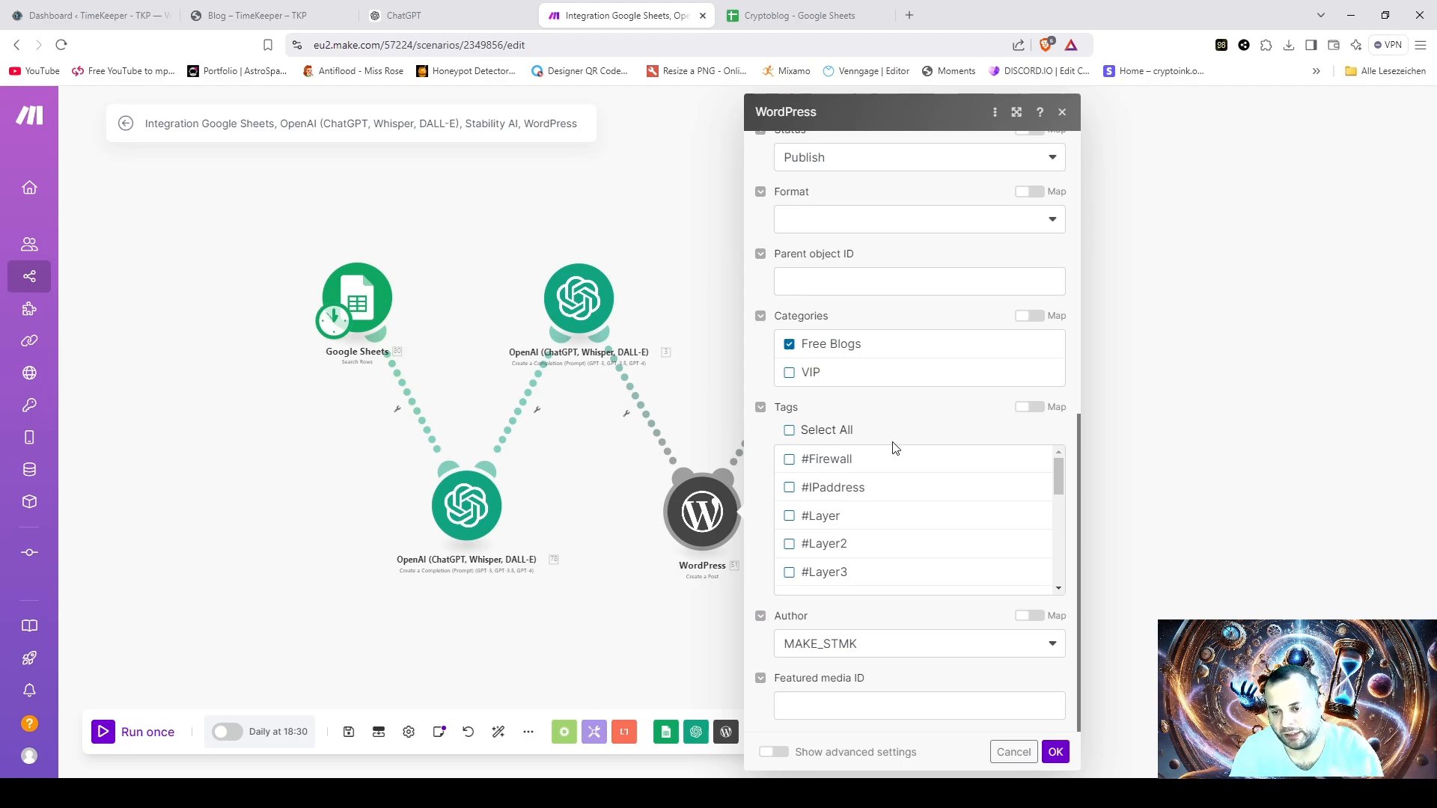
scroll(910, 515, "down", 2)
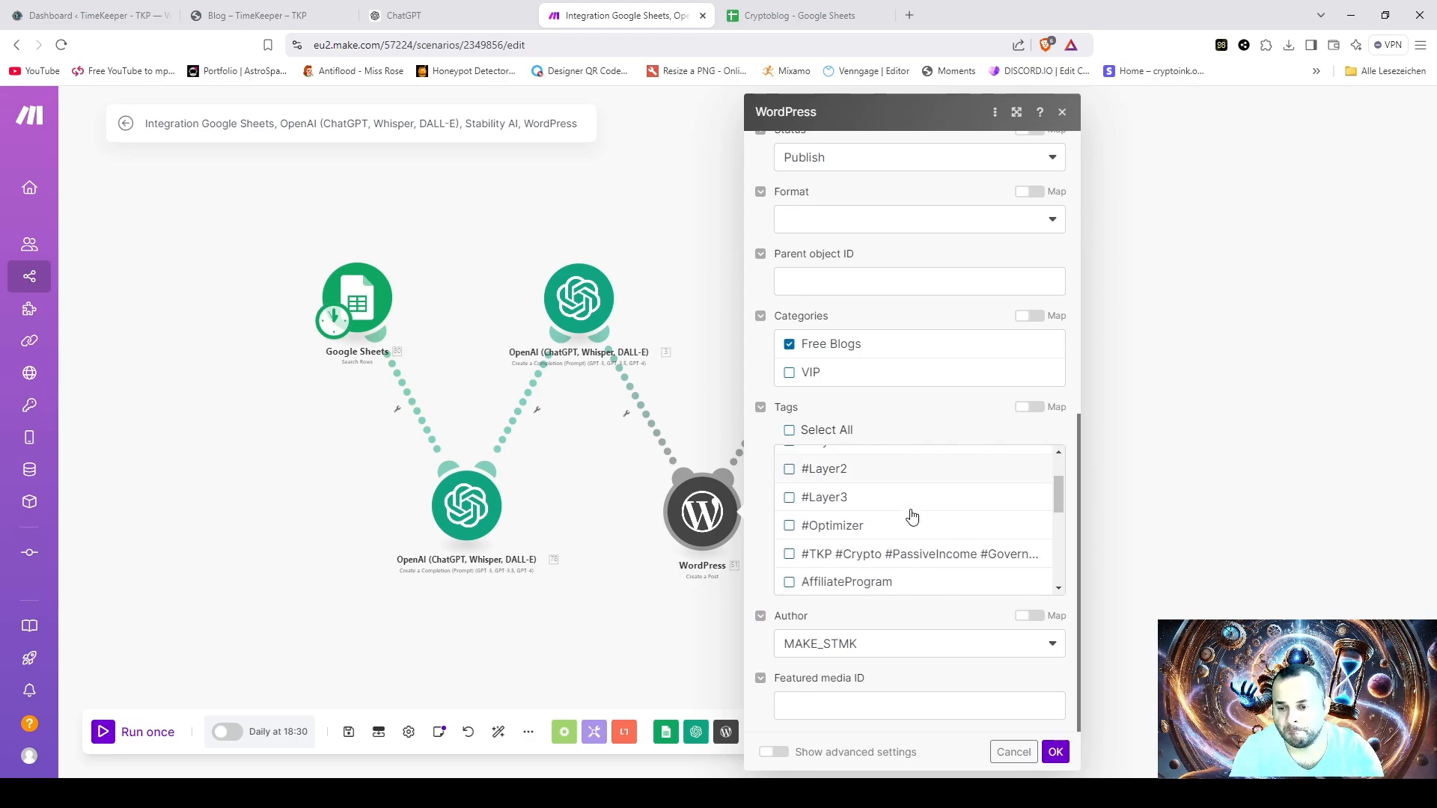
scroll(914, 515, "down", 4)
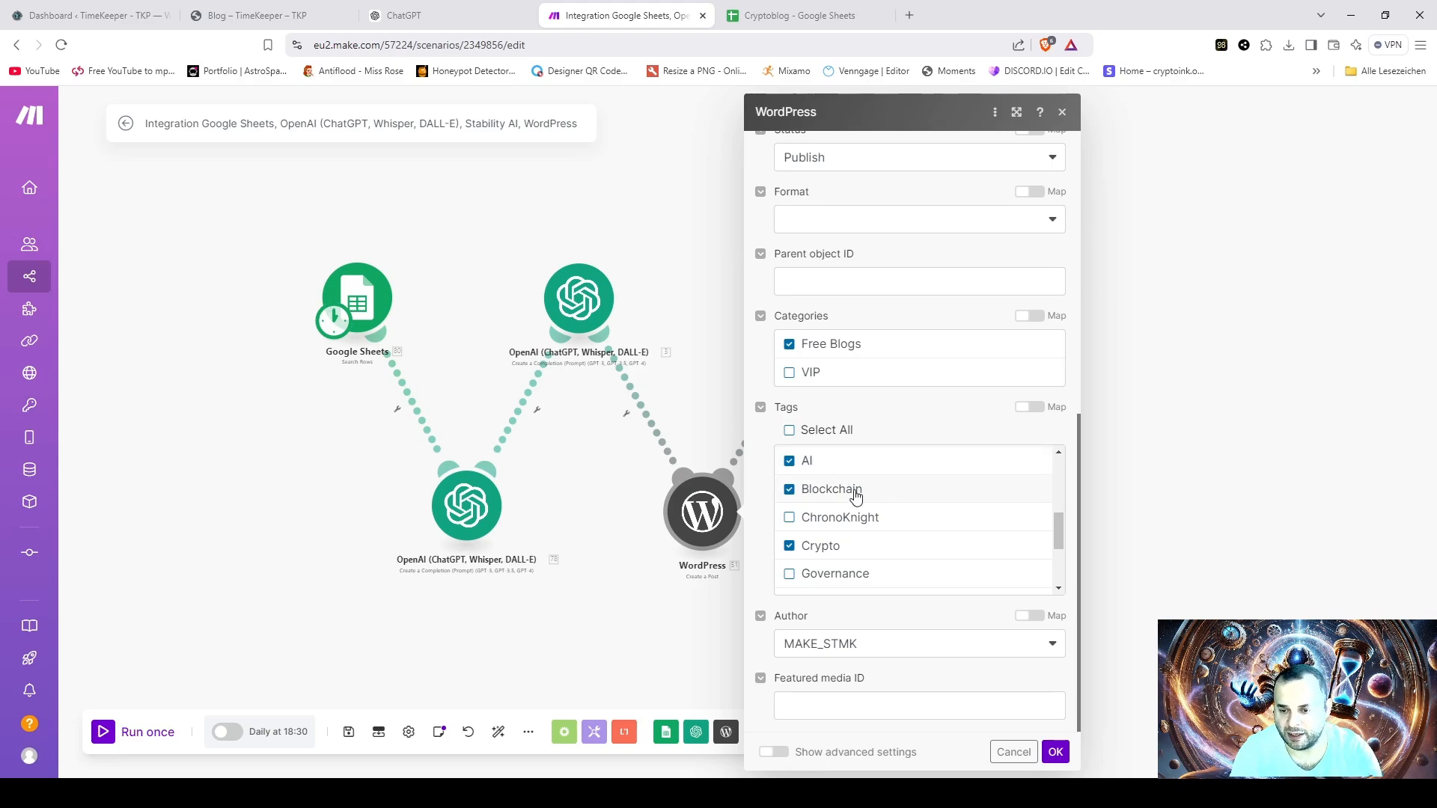
scroll(943, 516, "down", 2)
scroll(896, 540, "down", 2)
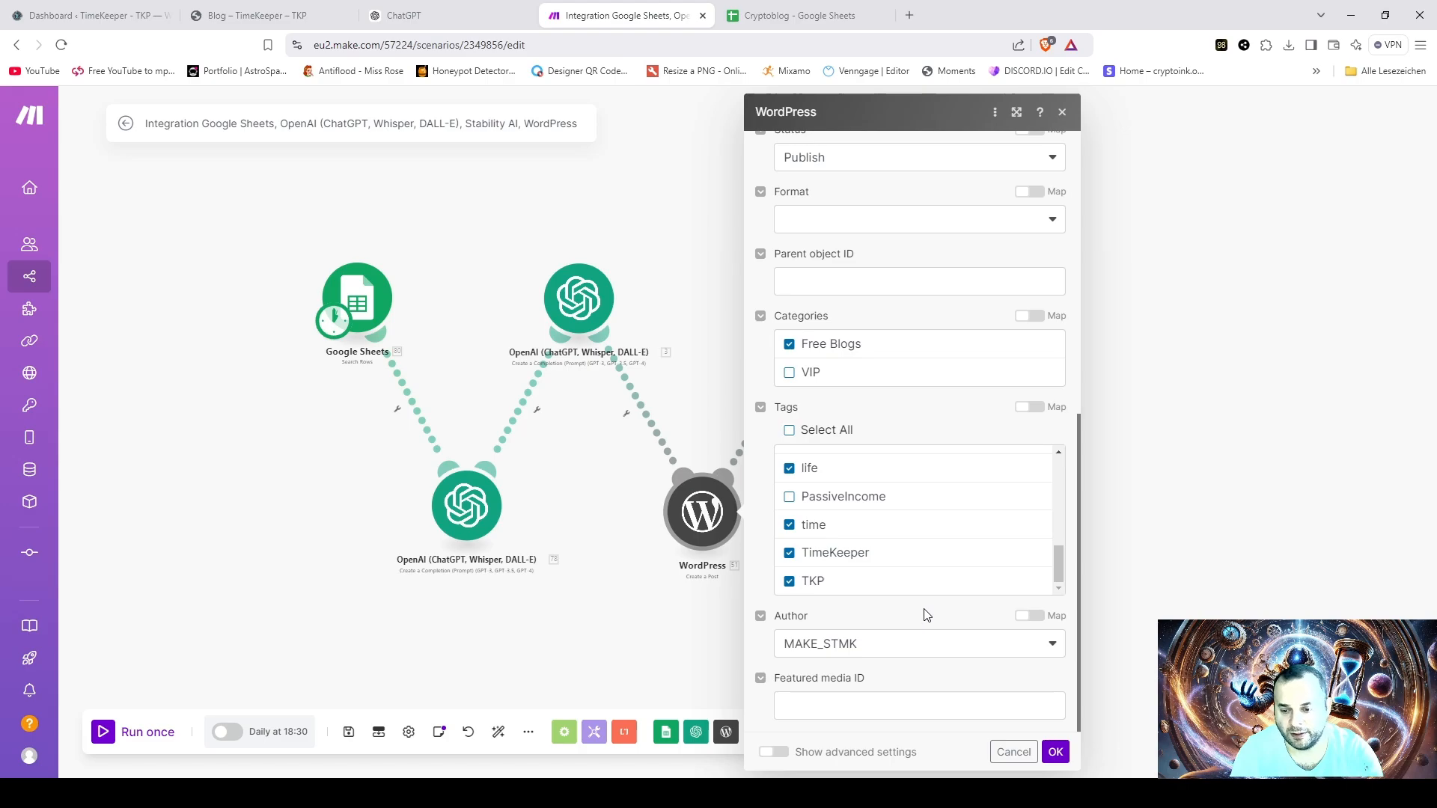
left_click(922, 654)
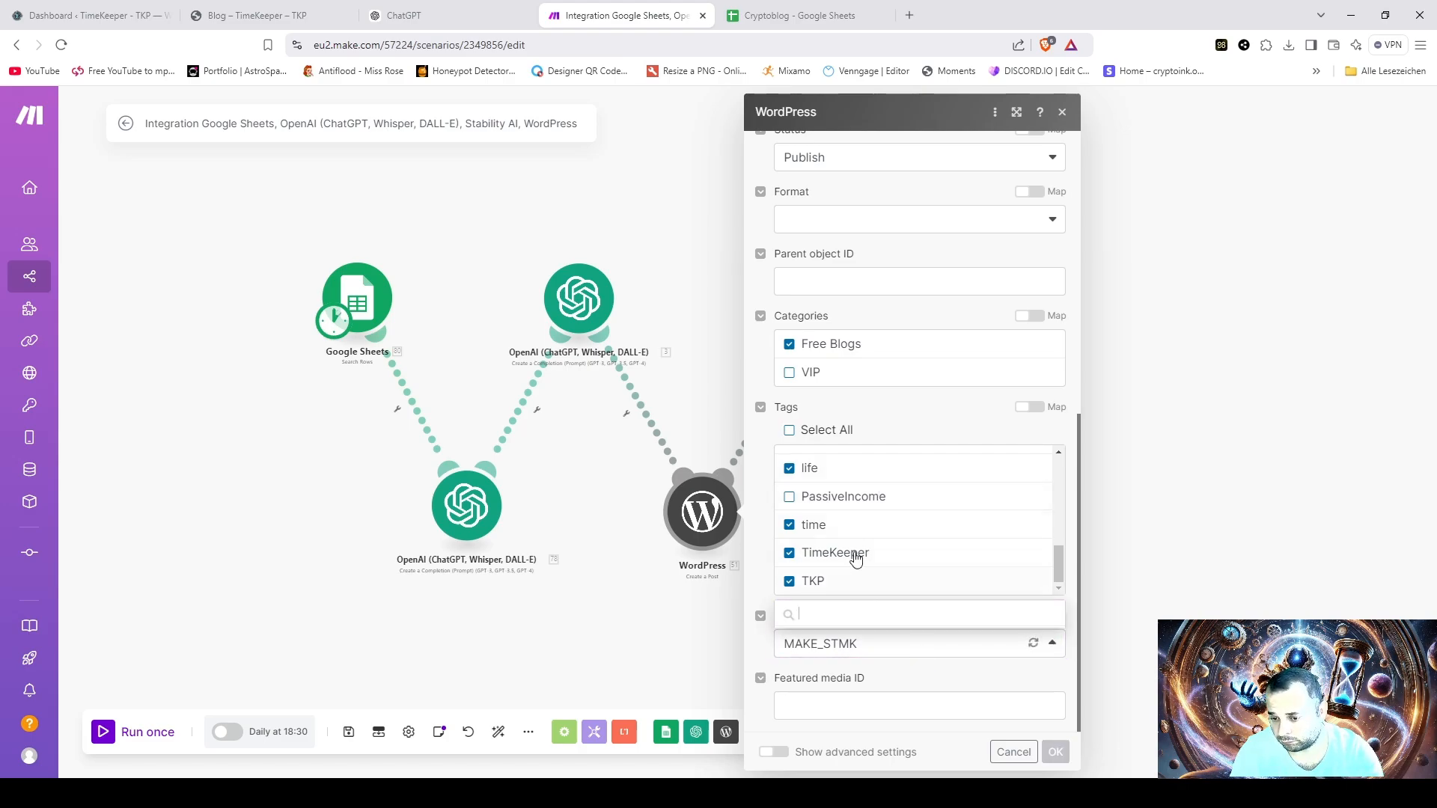
left_click(915, 648)
left_click(919, 671)
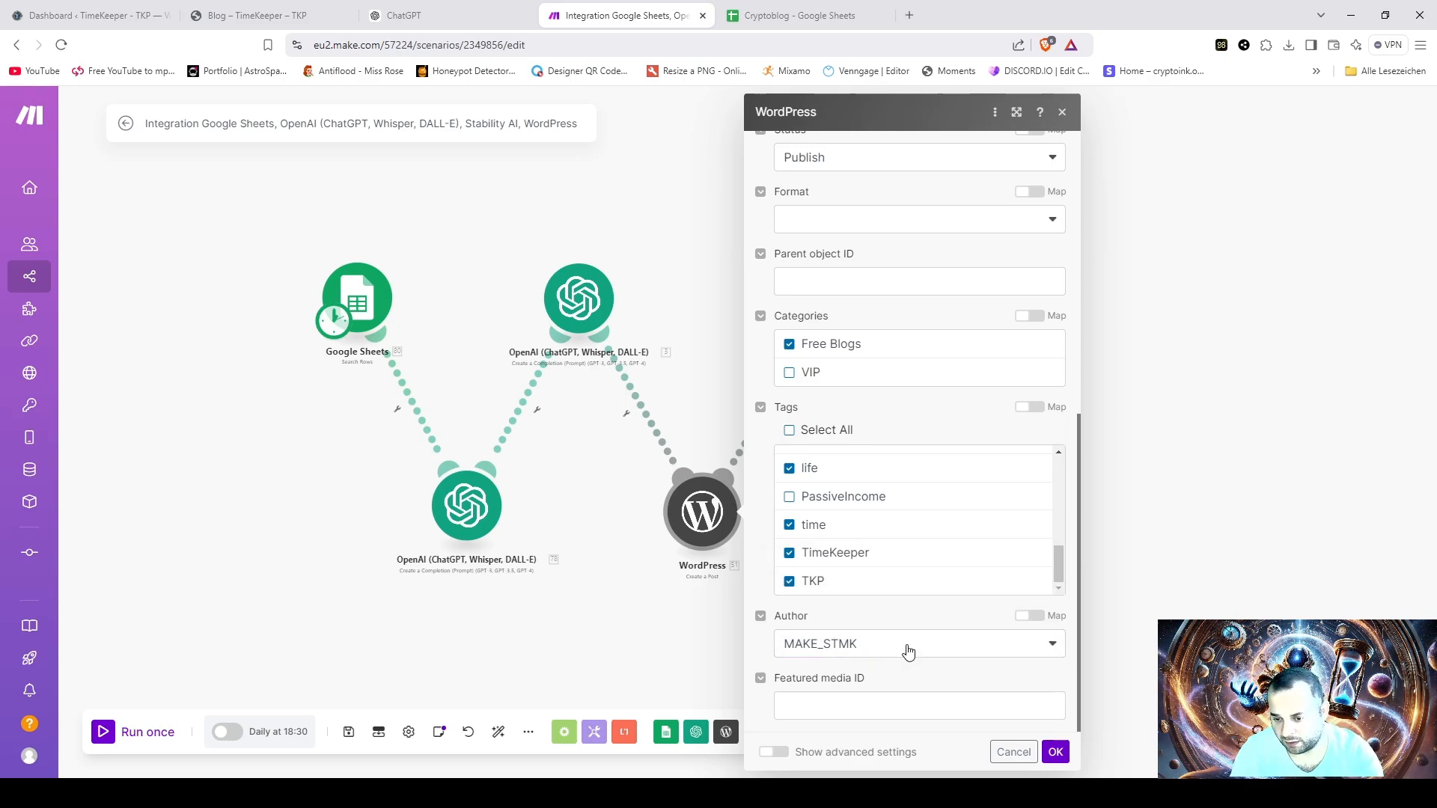
left_click(1056, 752)
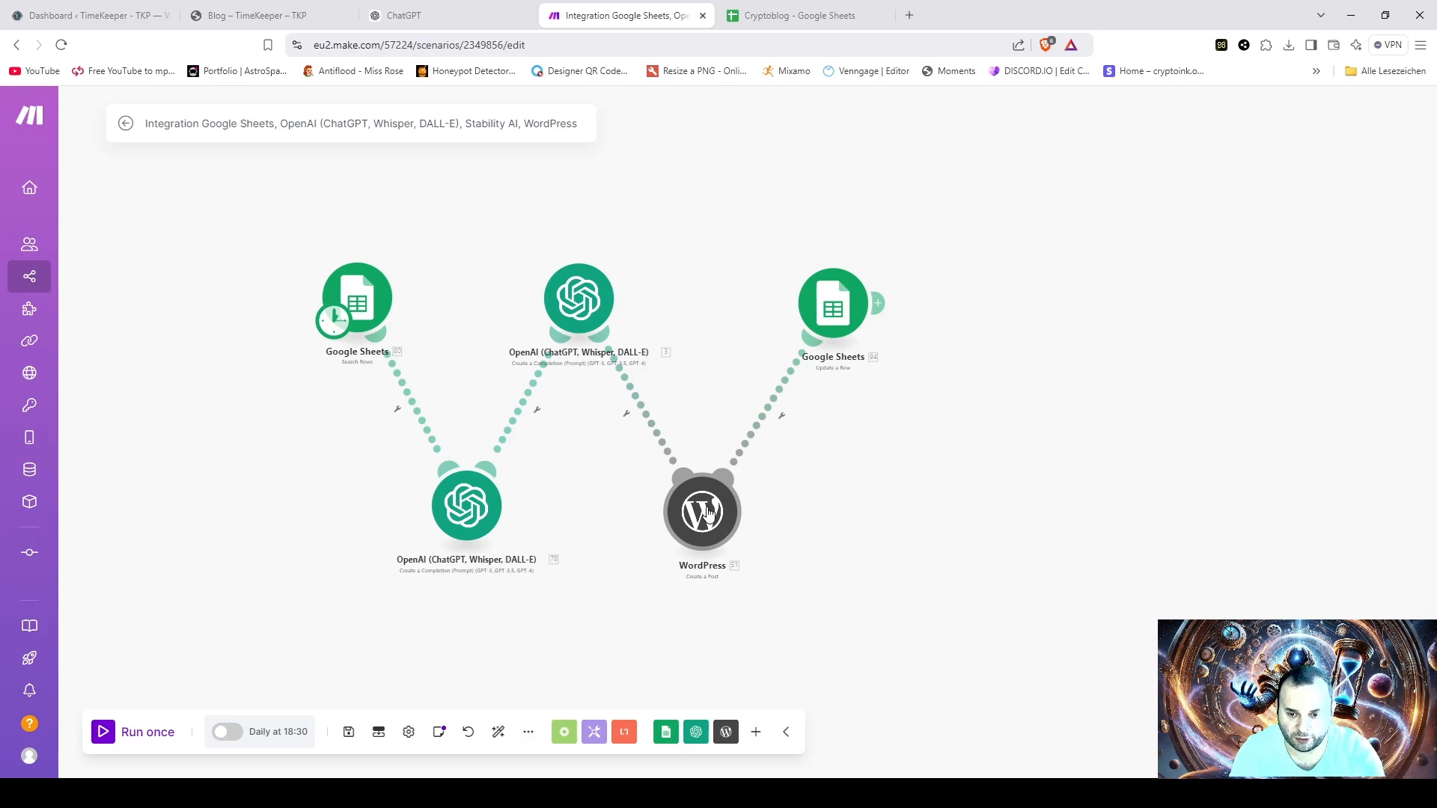
- Open the Google Sheets Update a Row module and look up the spreadsheet ID with the filename keyword "Cryptoblog"
left_click(833, 307)
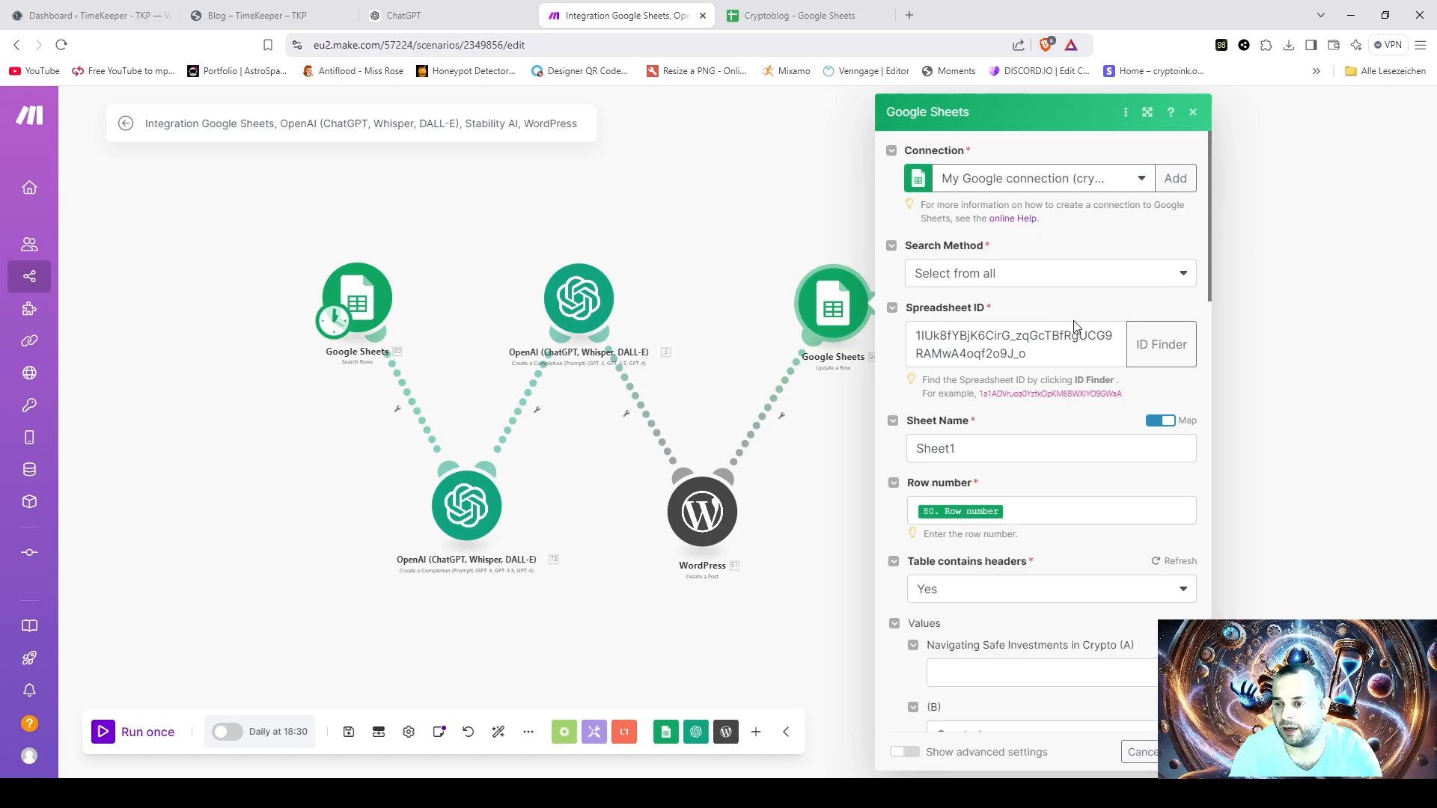
left_click(1161, 344)
left_click(924, 307)
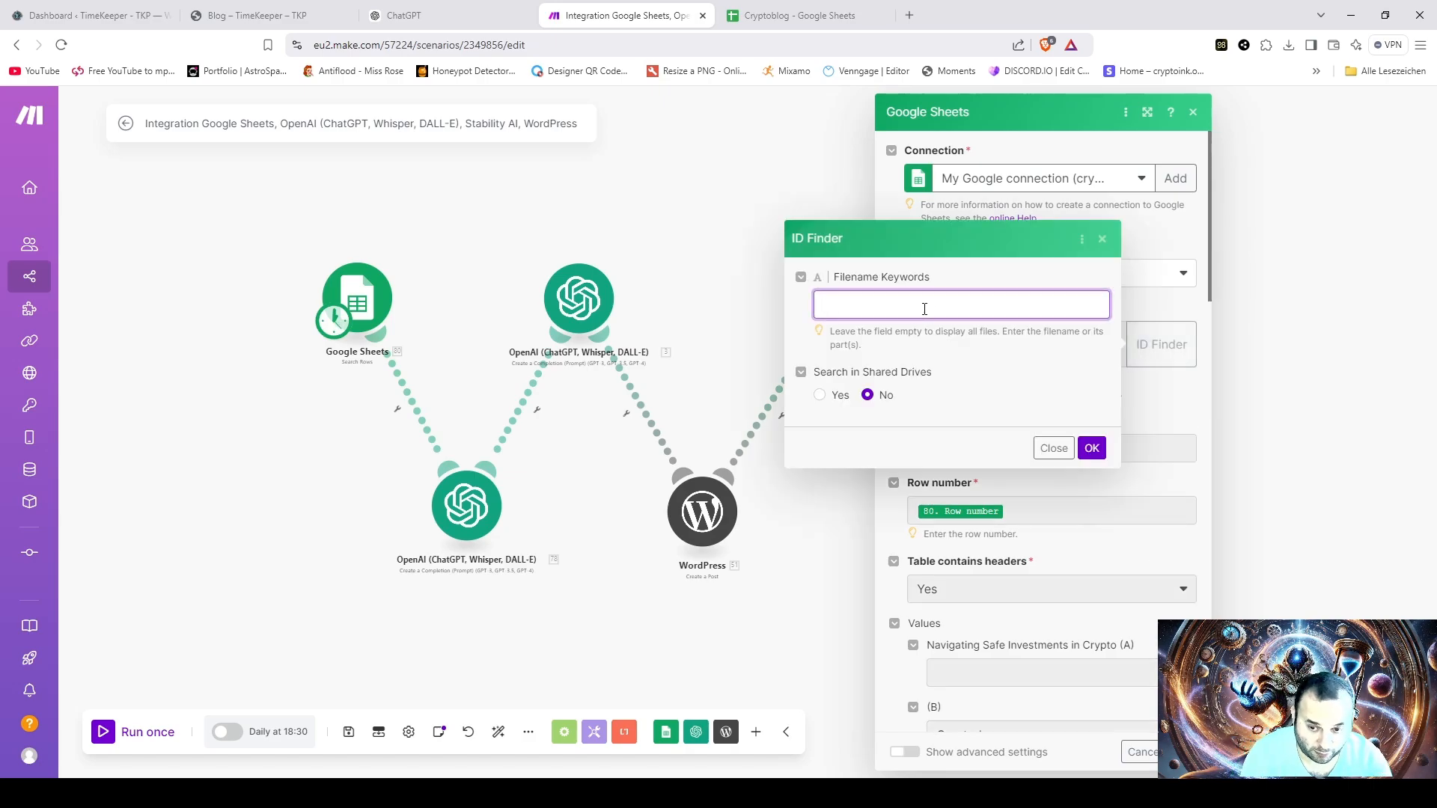
left_click(926, 403)
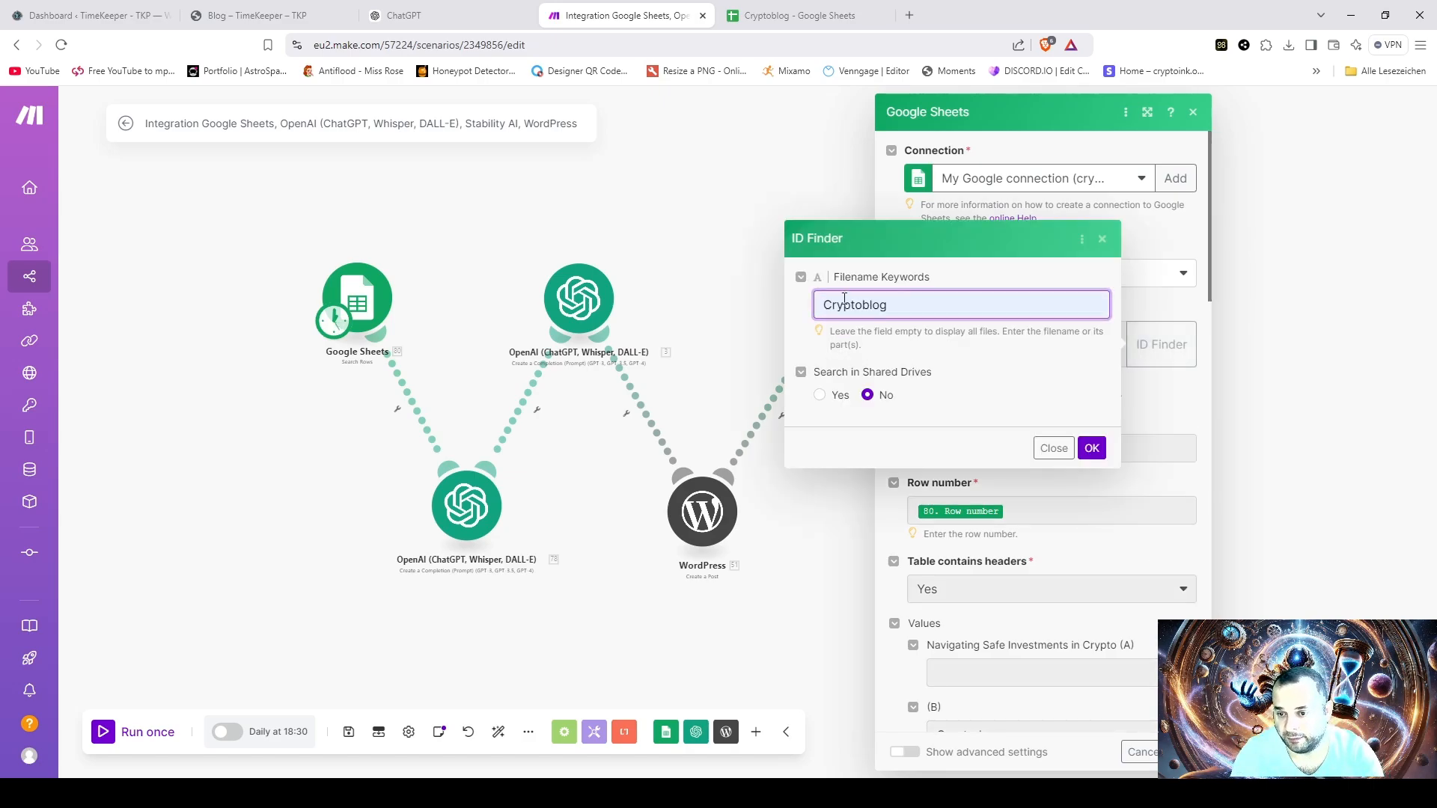
left_click(1092, 448)
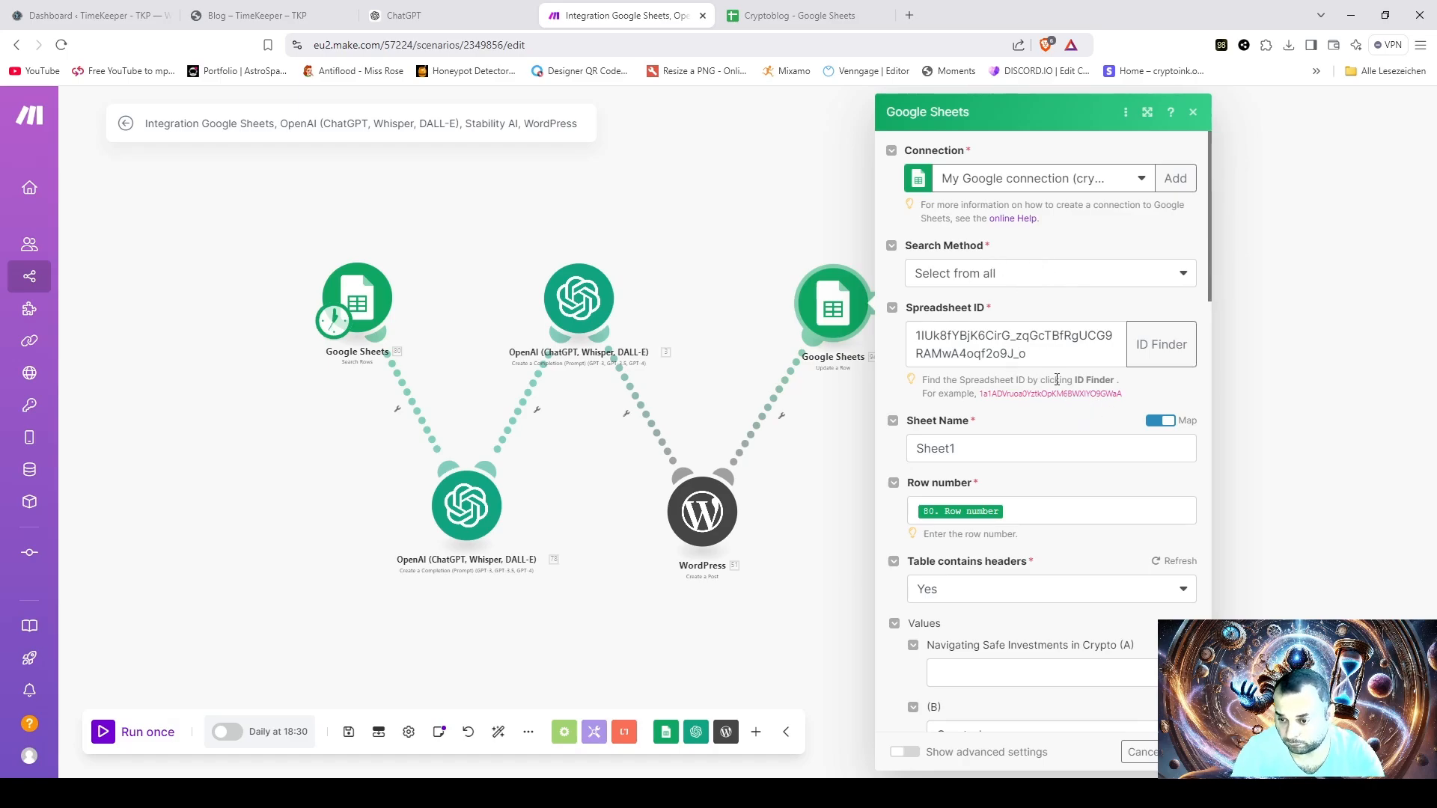
- Examine the Update a Row module's row number mapping against the available Search Rows output items
scroll(1050, 414, "down", 2)
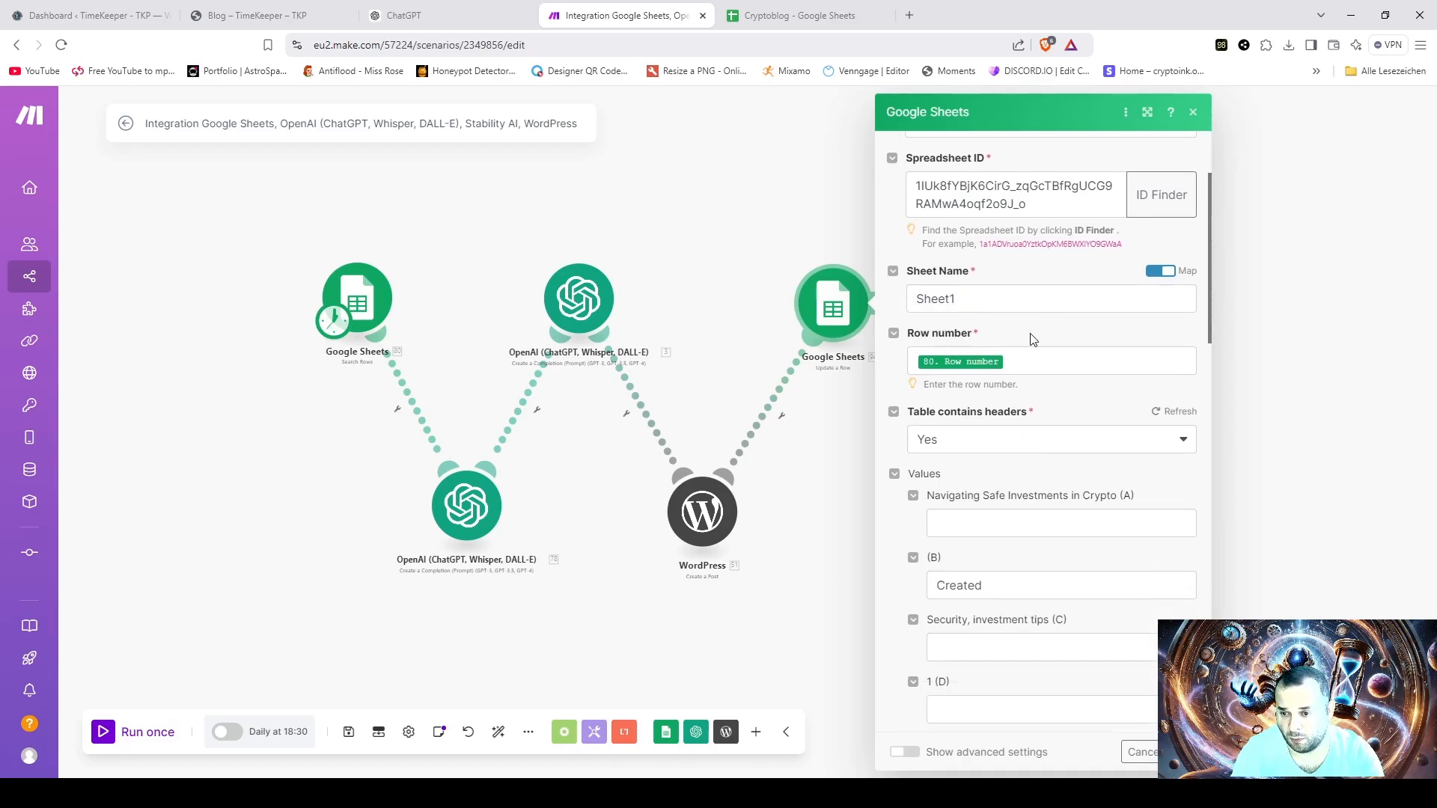
left_click(973, 364)
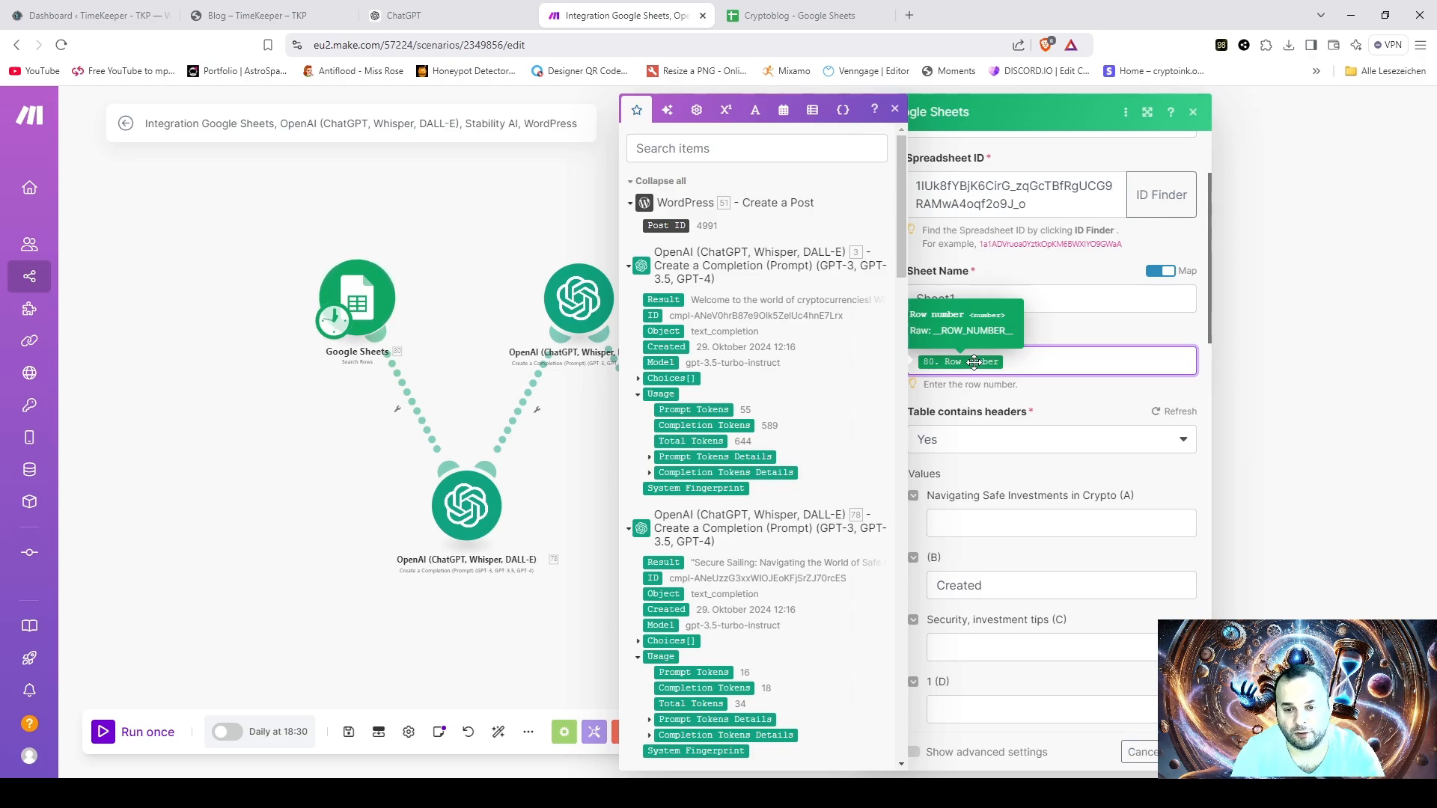
left_click(630, 267)
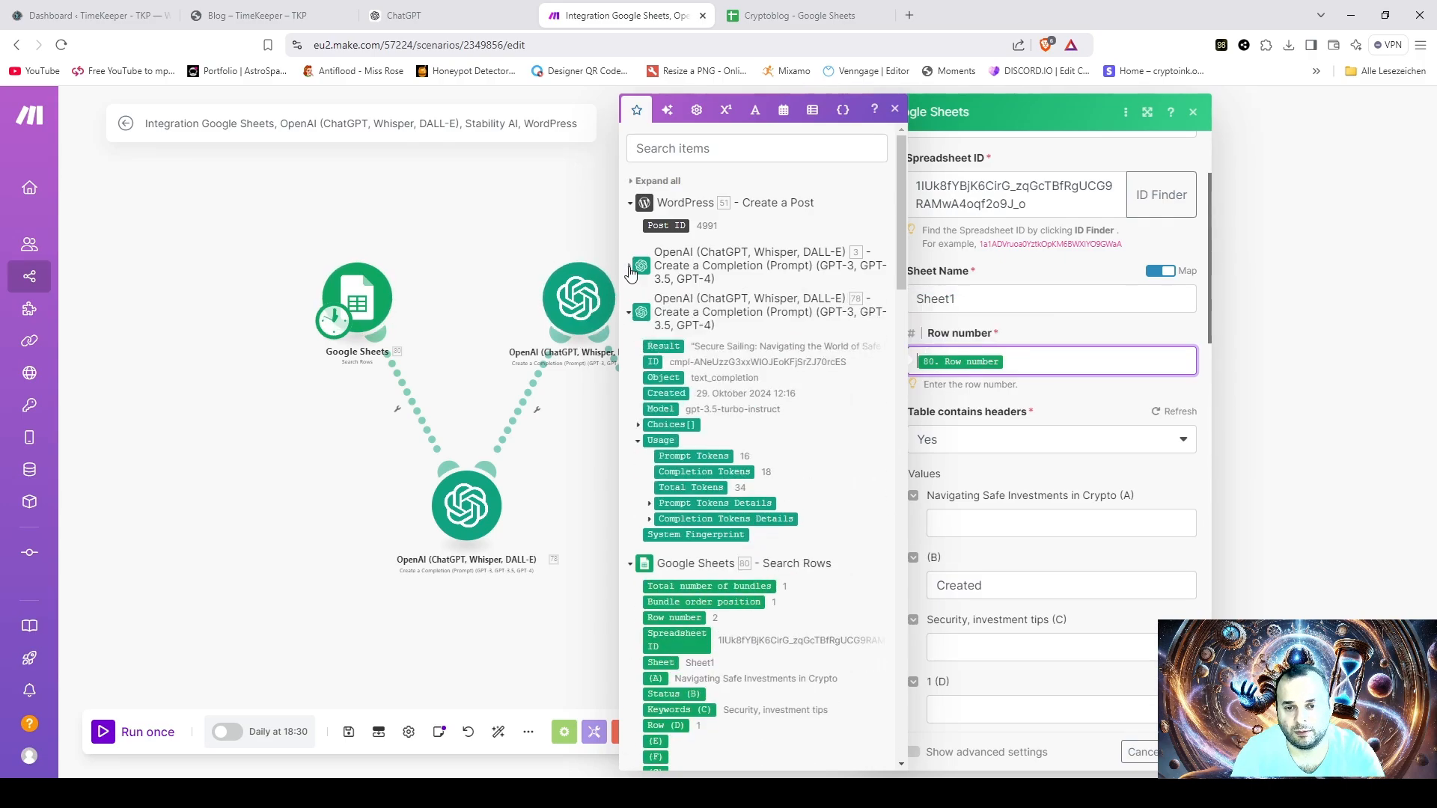
left_click(630, 313)
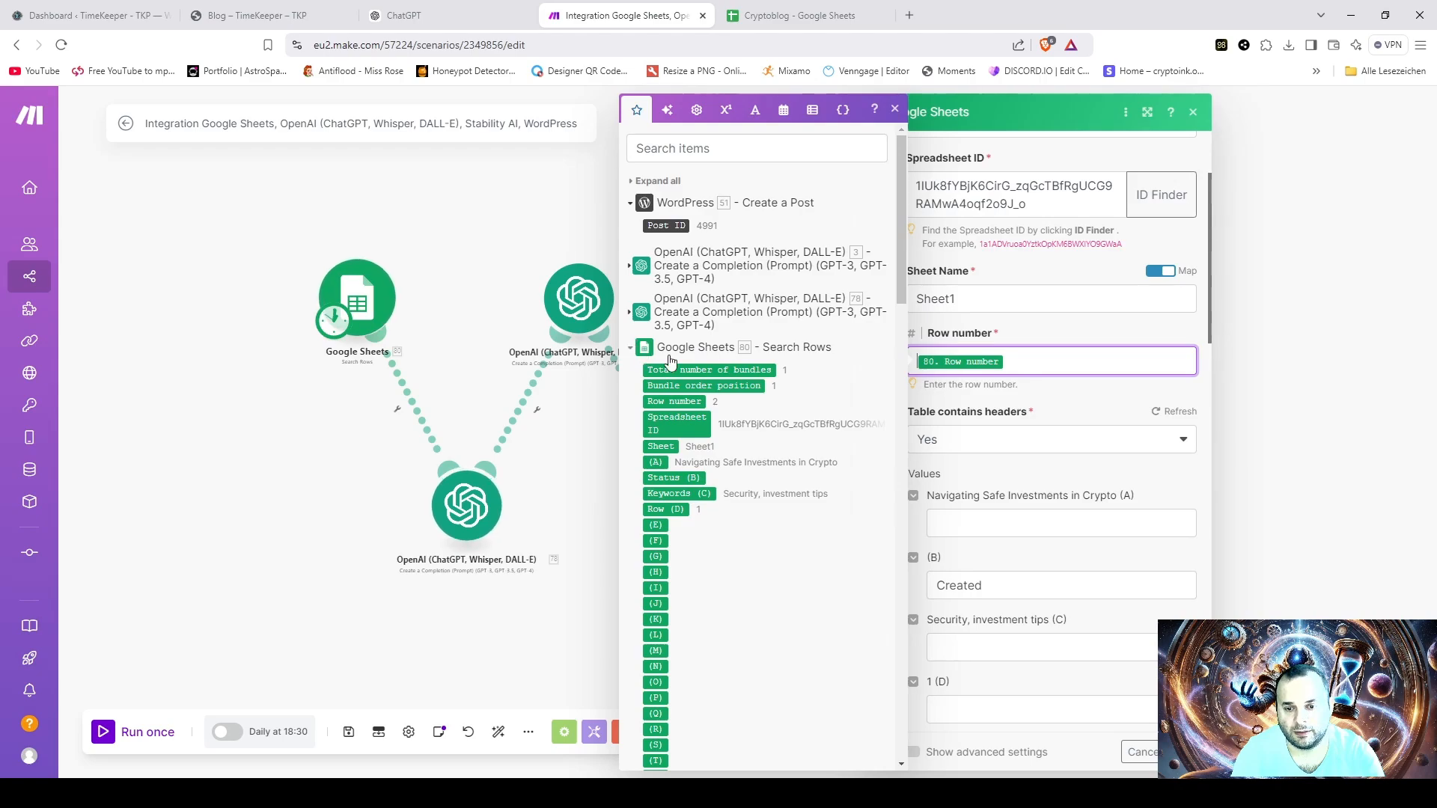
scroll(803, 421, "down", 1)
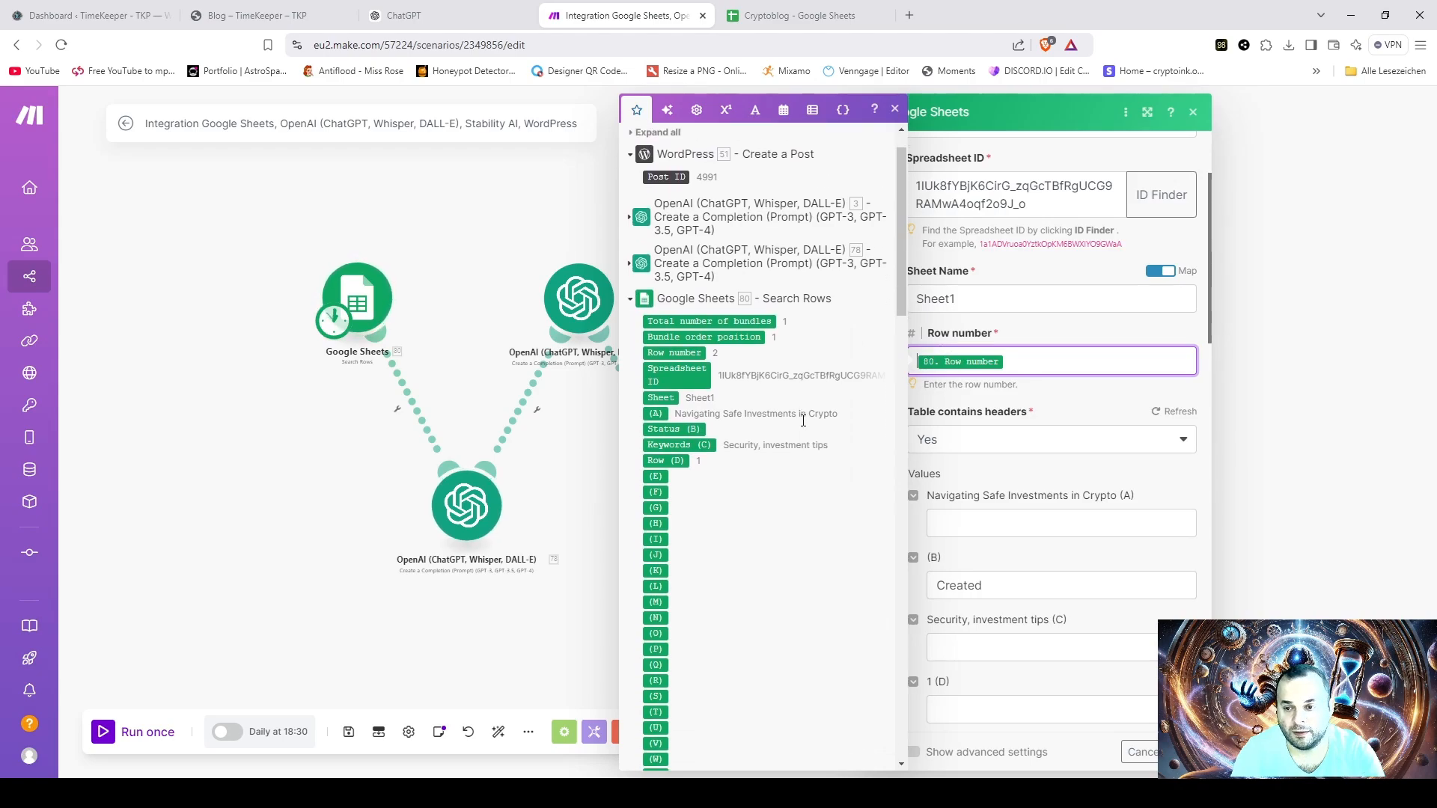
scroll(803, 421, "down", 20)
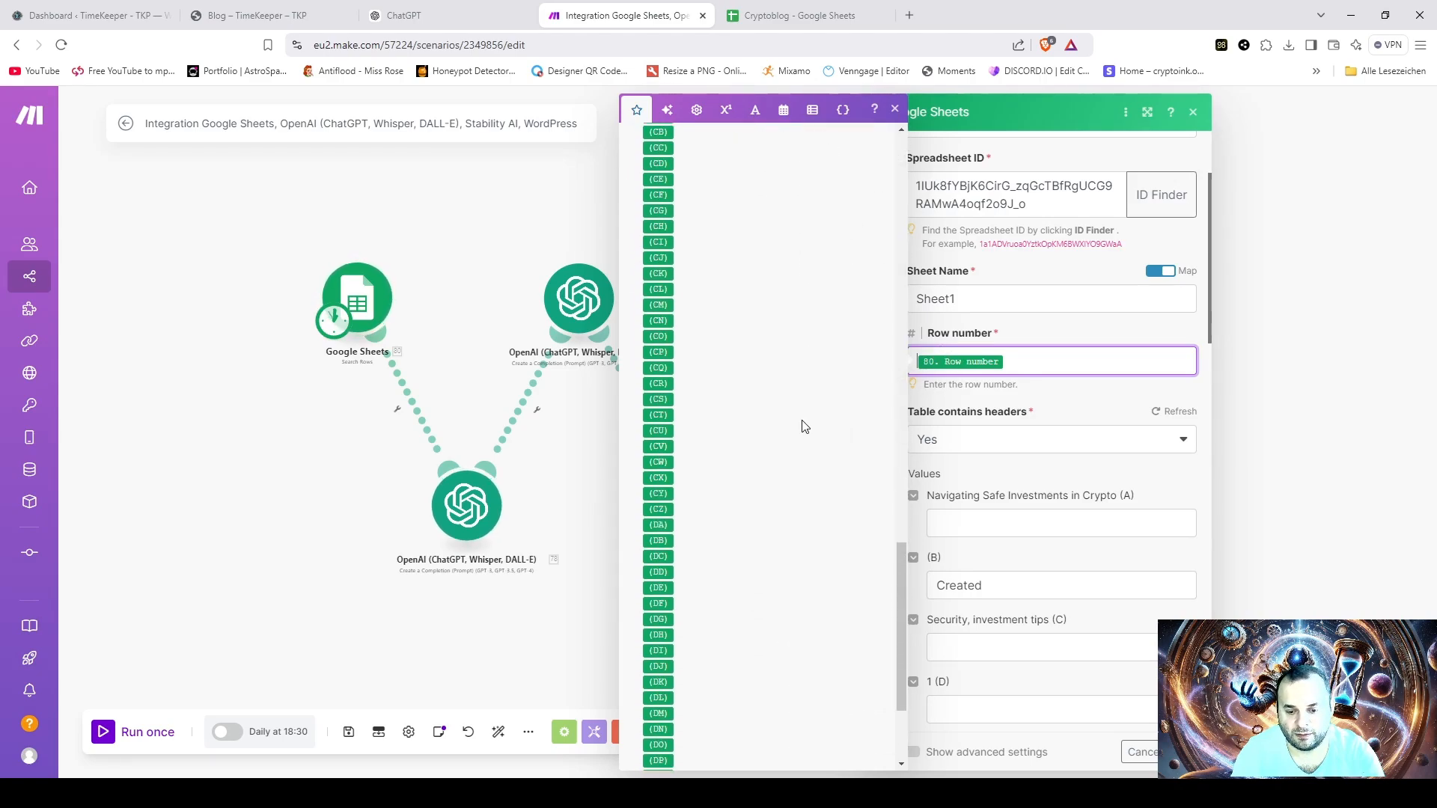
scroll(803, 422, "up", 20)
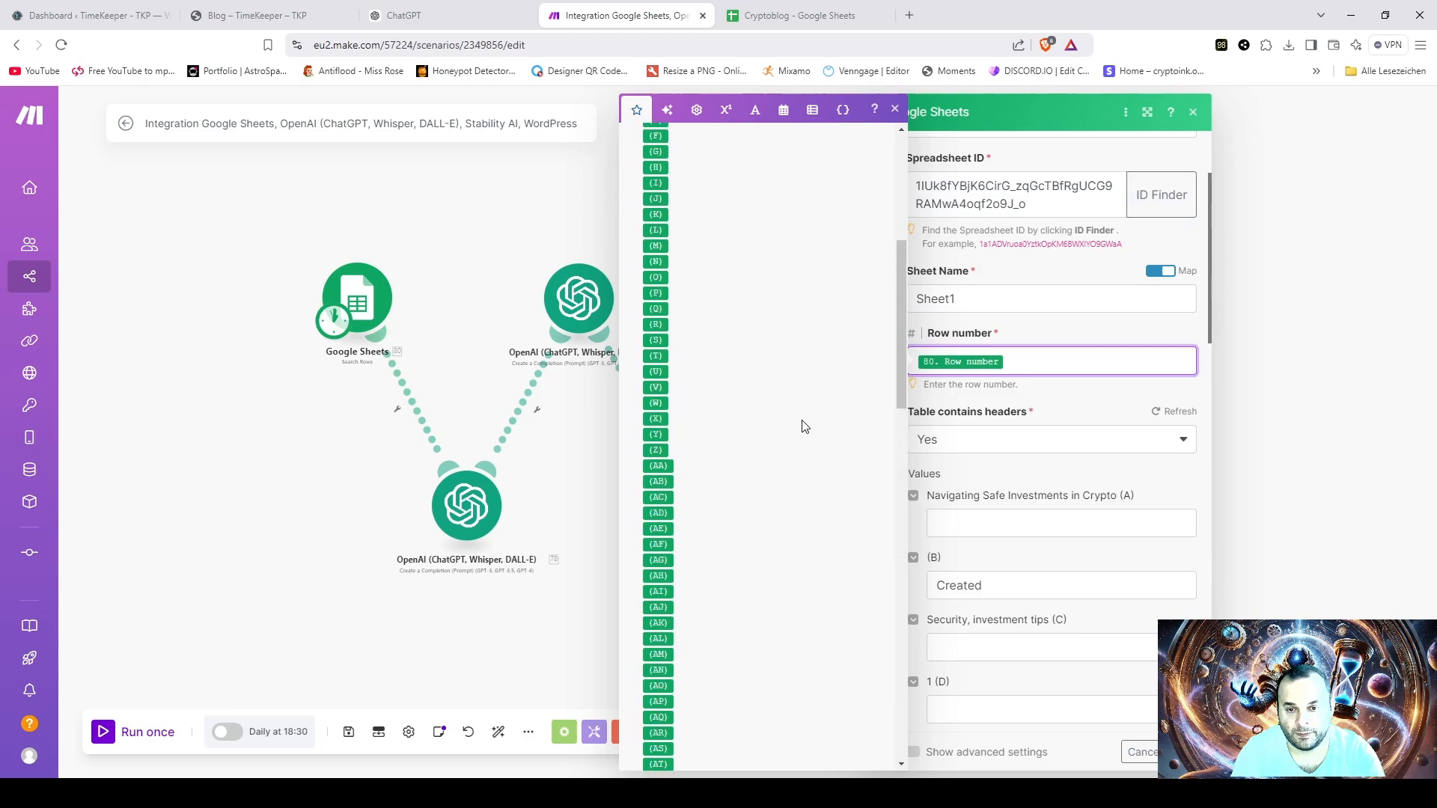
scroll(805, 427, "up", 8)
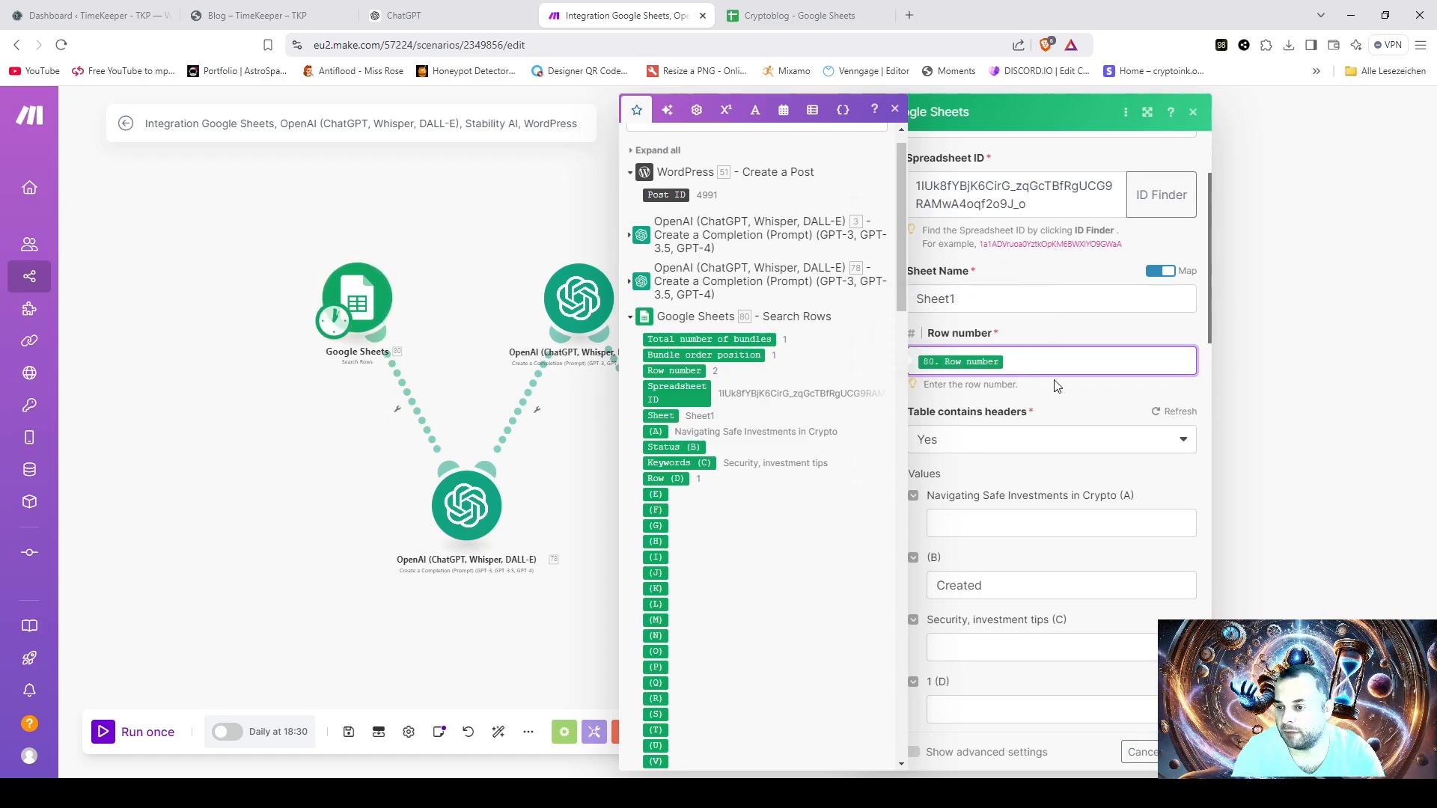
left_click(1072, 404)
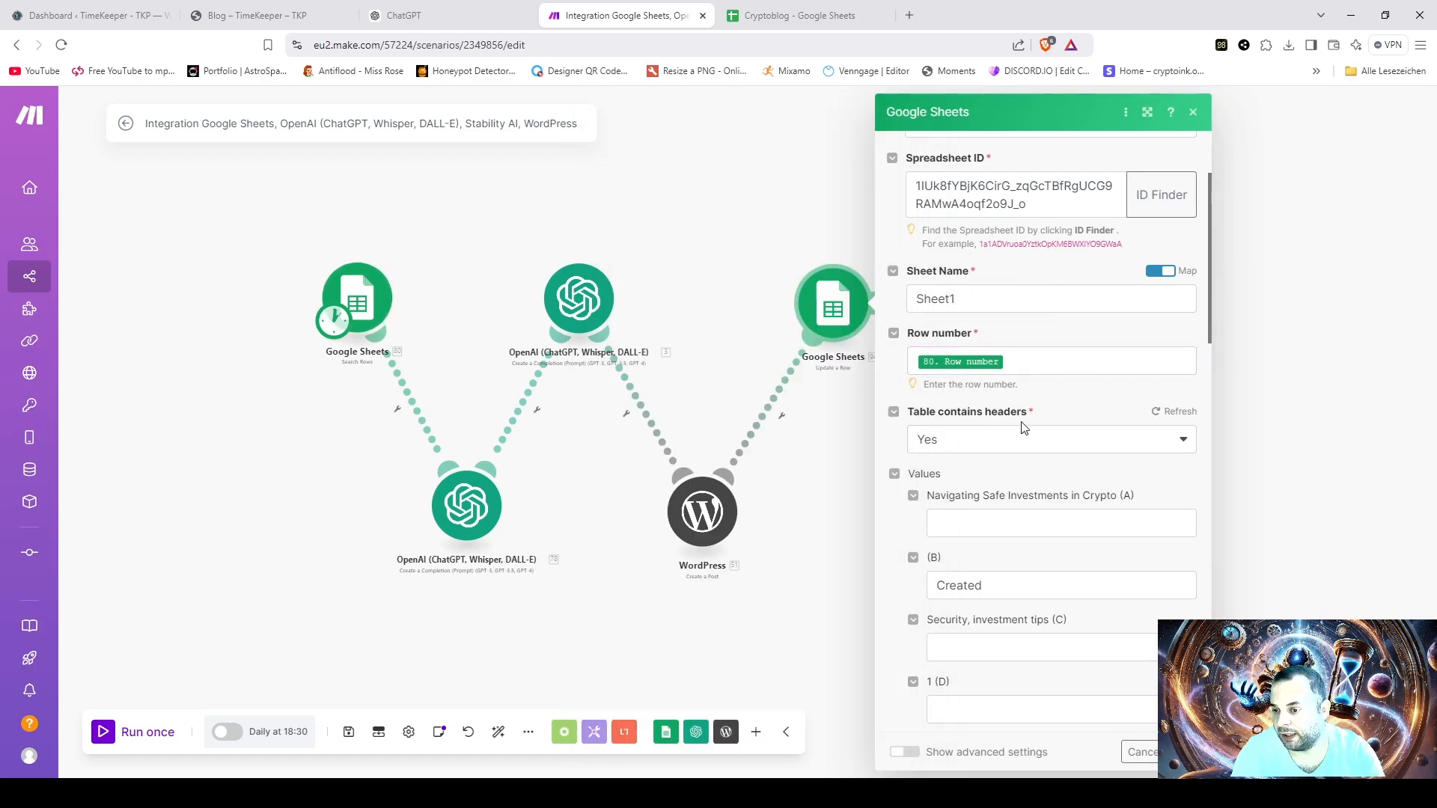
- Compare the Update a Row module's column values with the Status column in the Cryptoblog sheet, and accept the module settings
scroll(1104, 504, "down", 2)
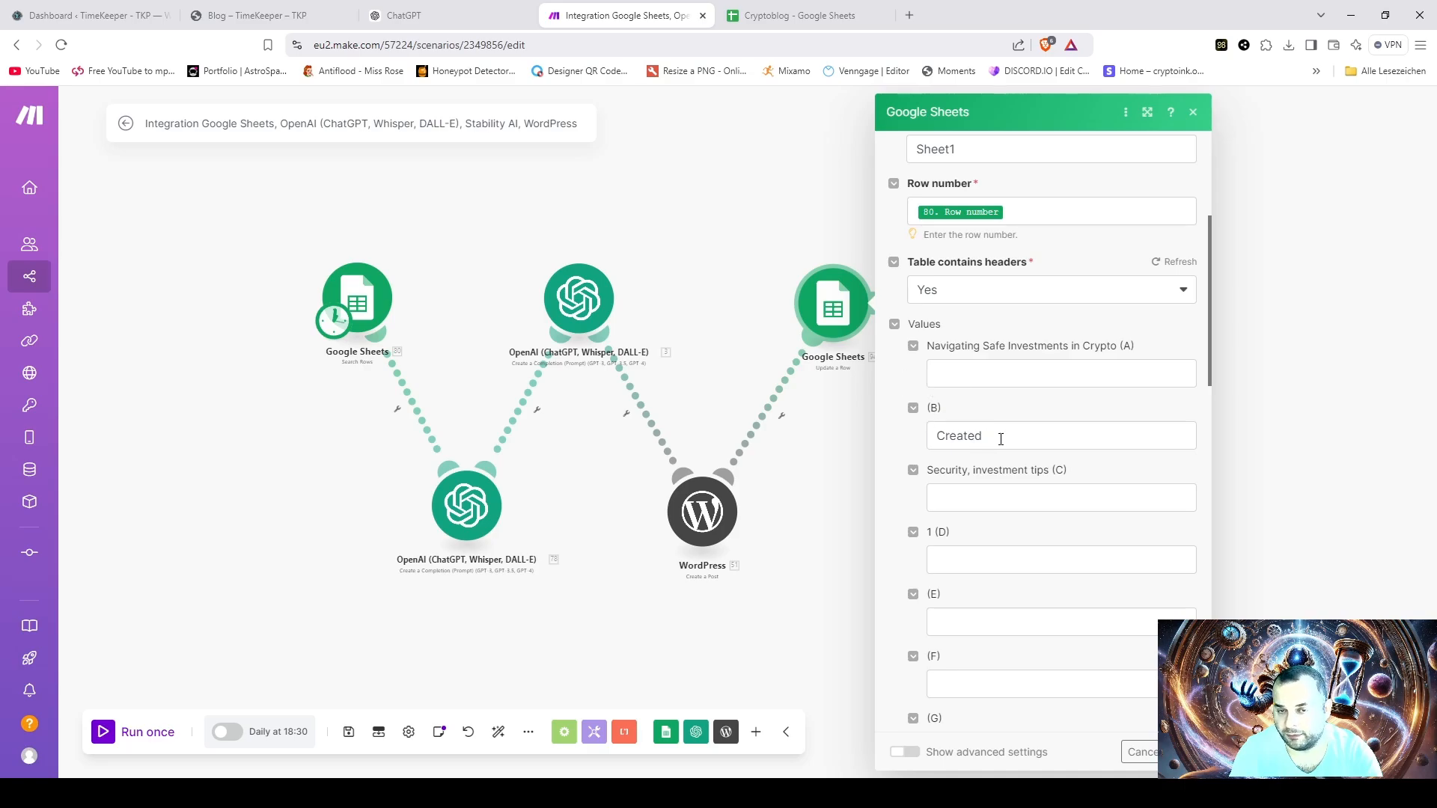
left_click(773, 16)
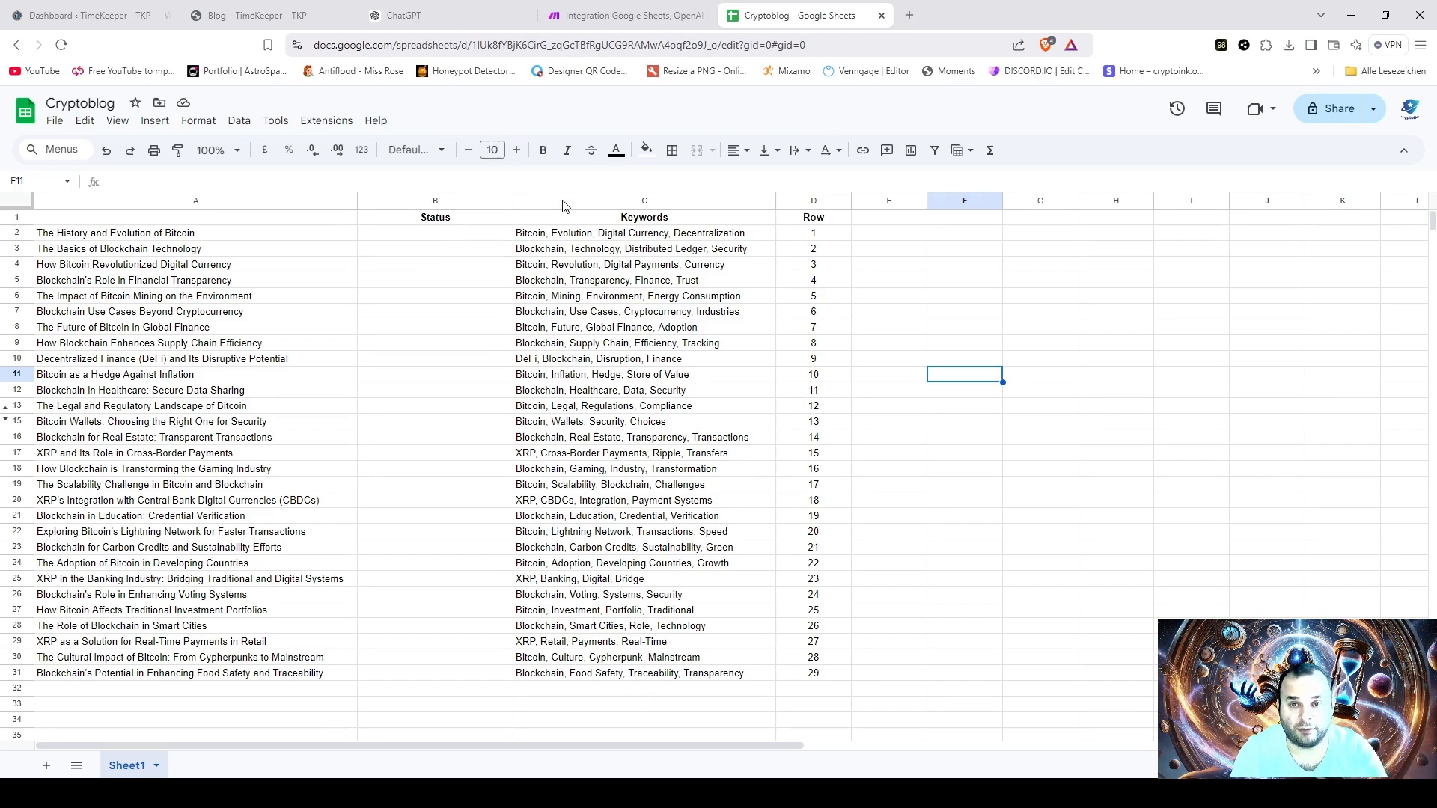
left_click(610, 14)
scroll(1039, 528, "down", 1)
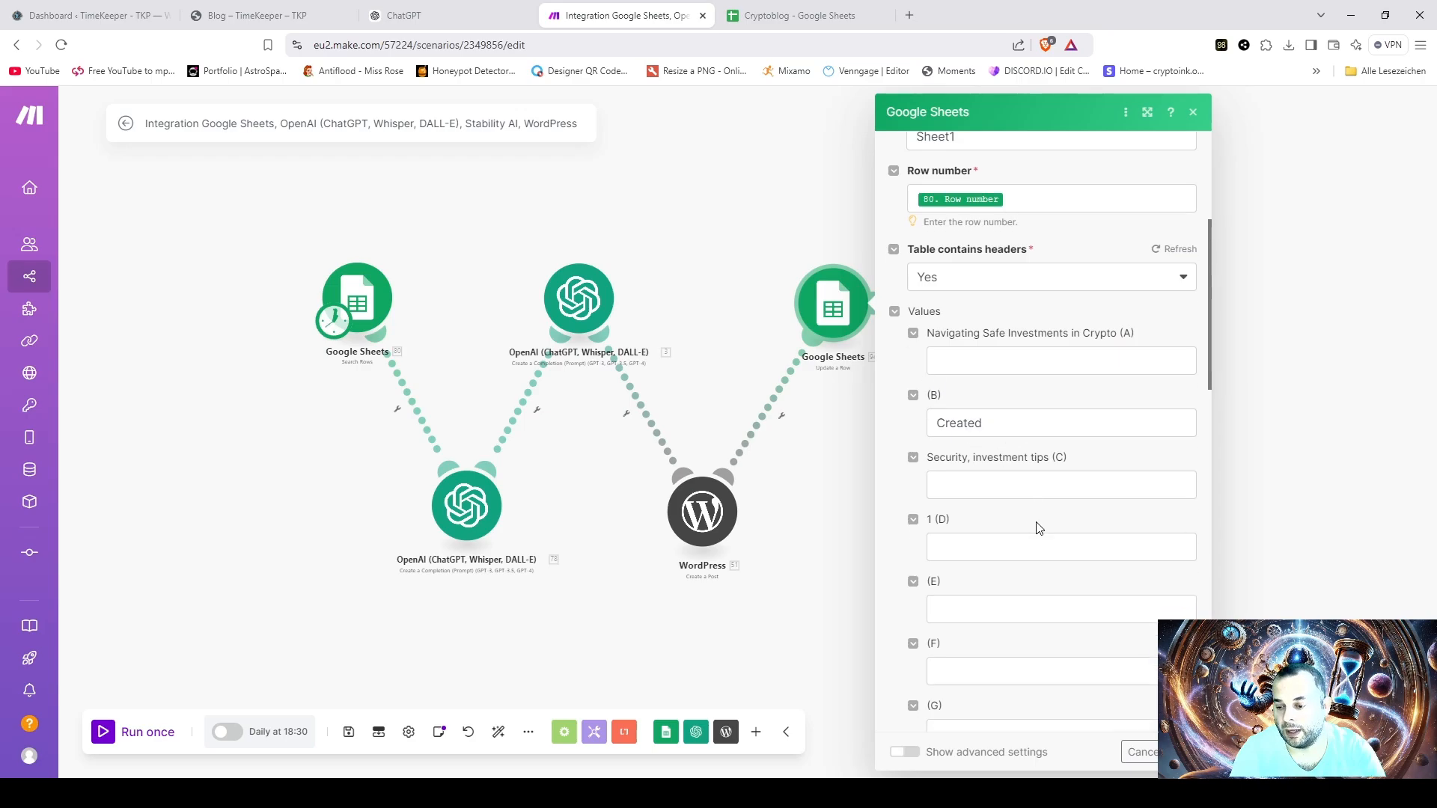
scroll(1039, 528, "down", 15)
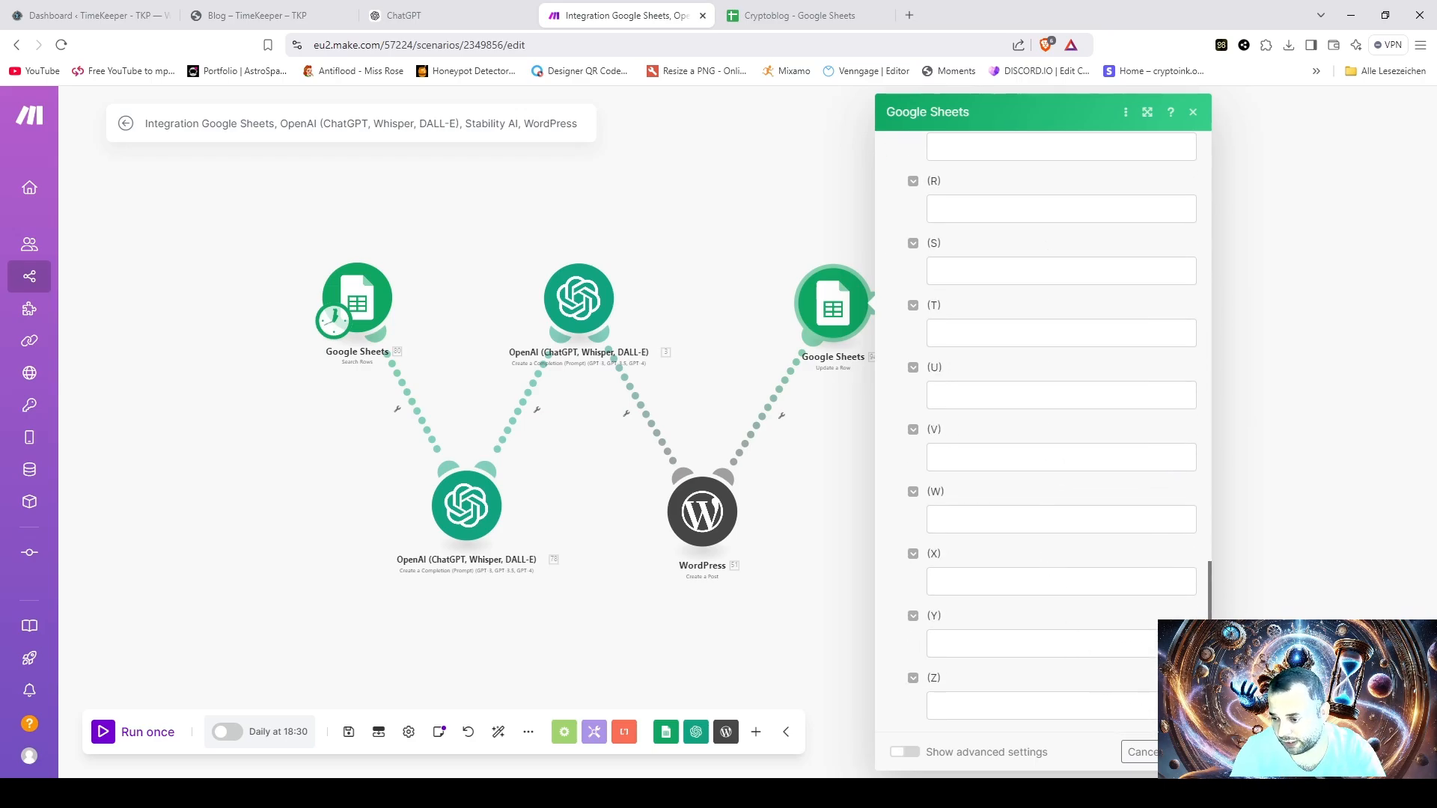
left_click(1183, 753)
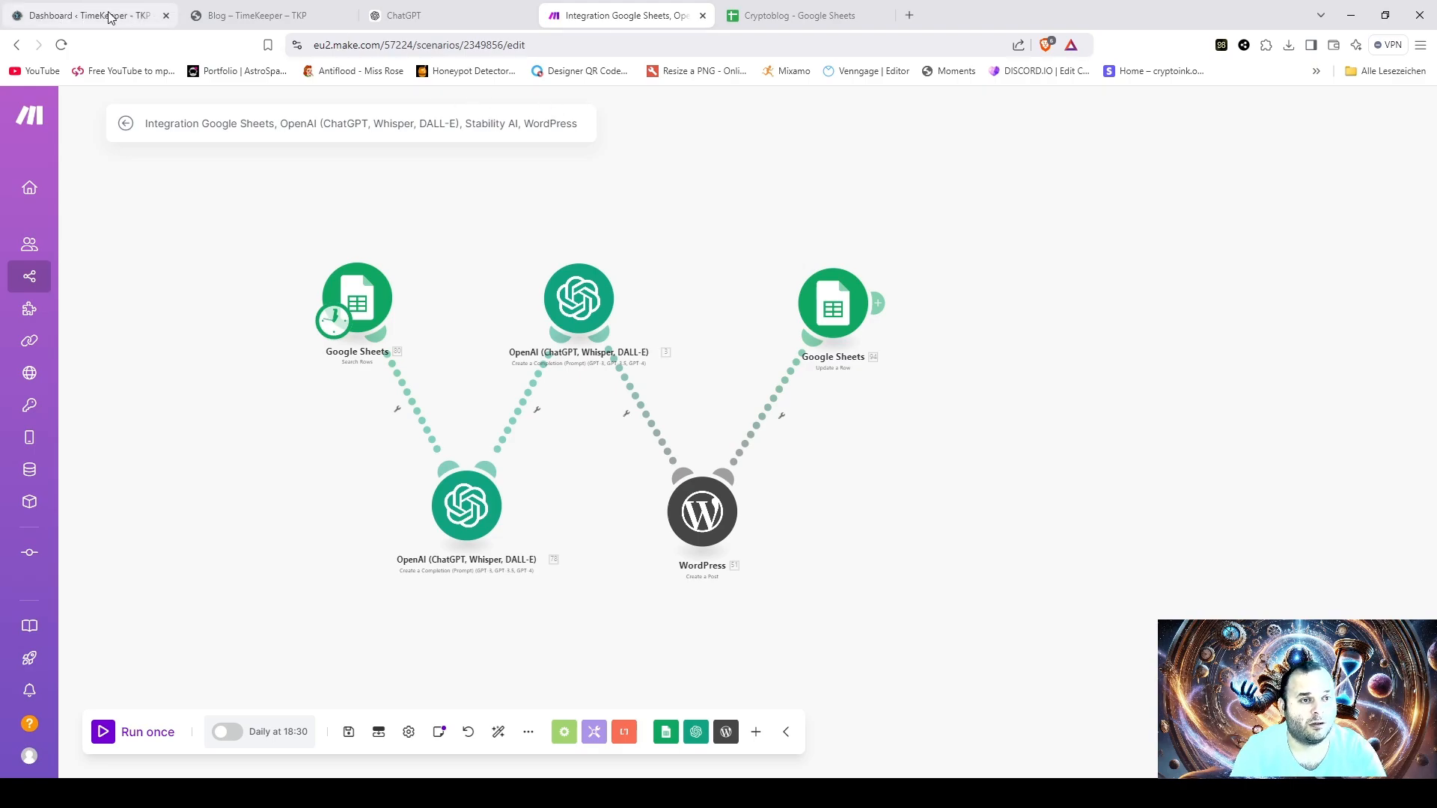
- Switch to the TimeKeeper blog site and open its Home page
left_click(271, 16)
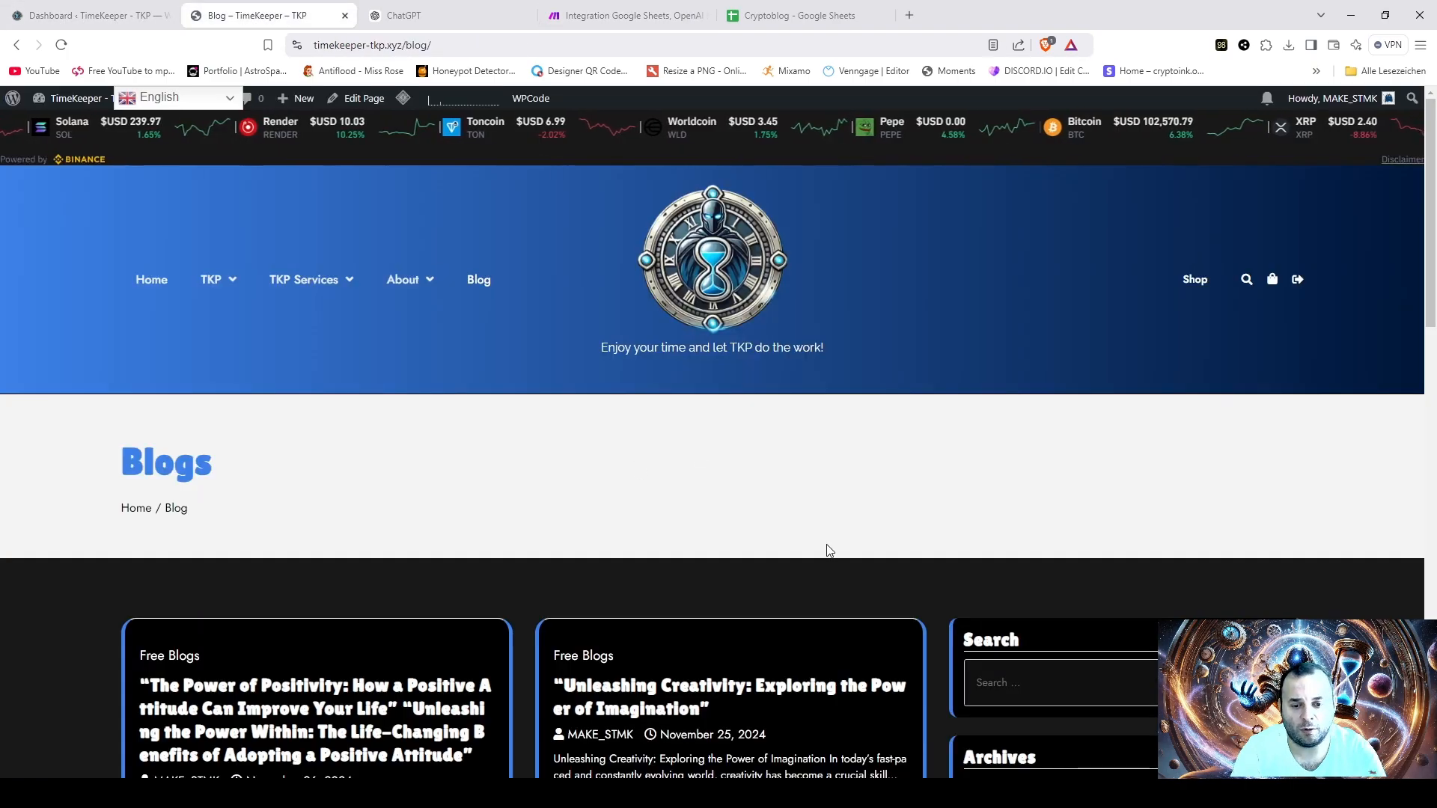
left_click(142, 286)
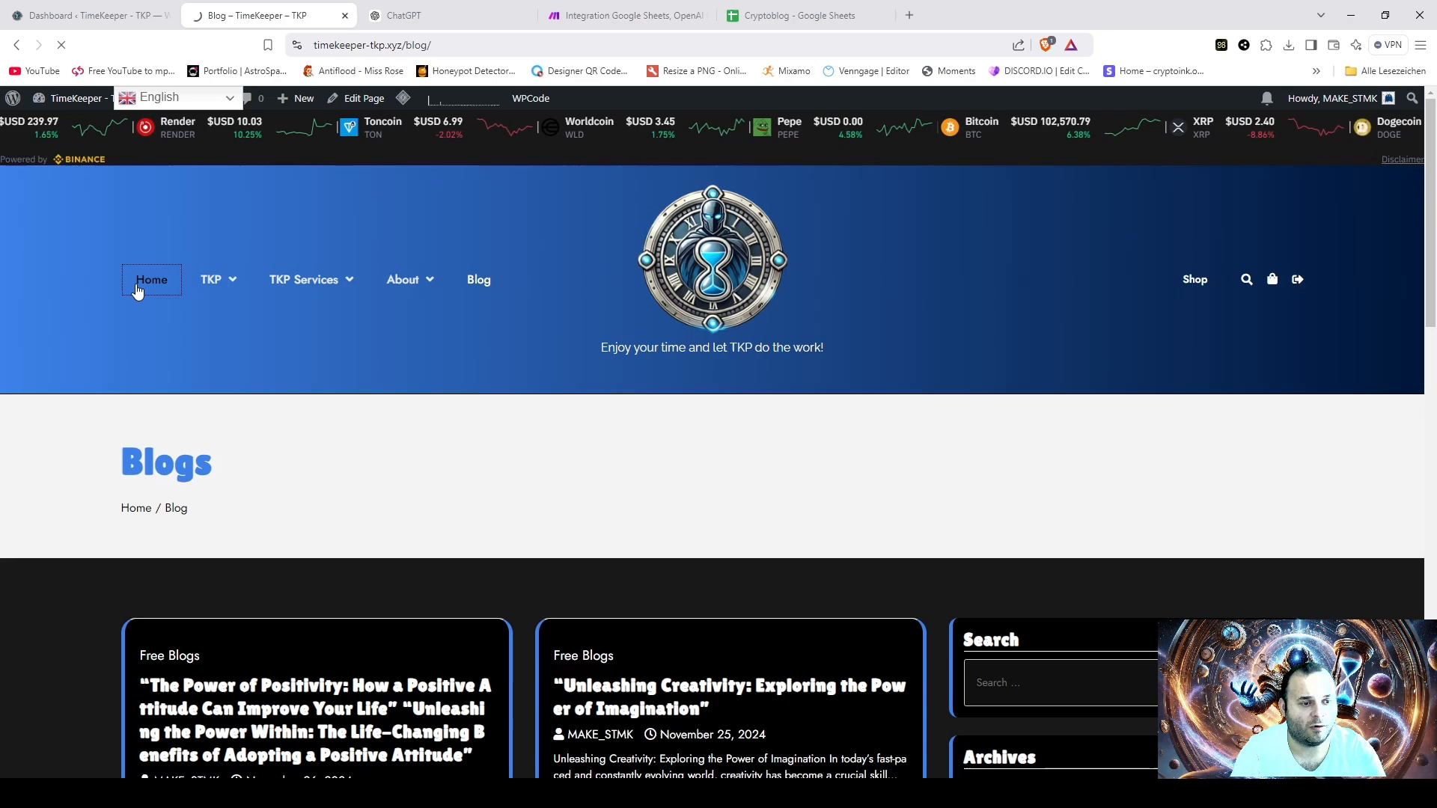
- Open the WP Telegram plugin's Post to Telegram settings in the WordPress dashboard and send a test message to the destination channel
left_click(84, 16)
scroll(45, 644, "down", 3)
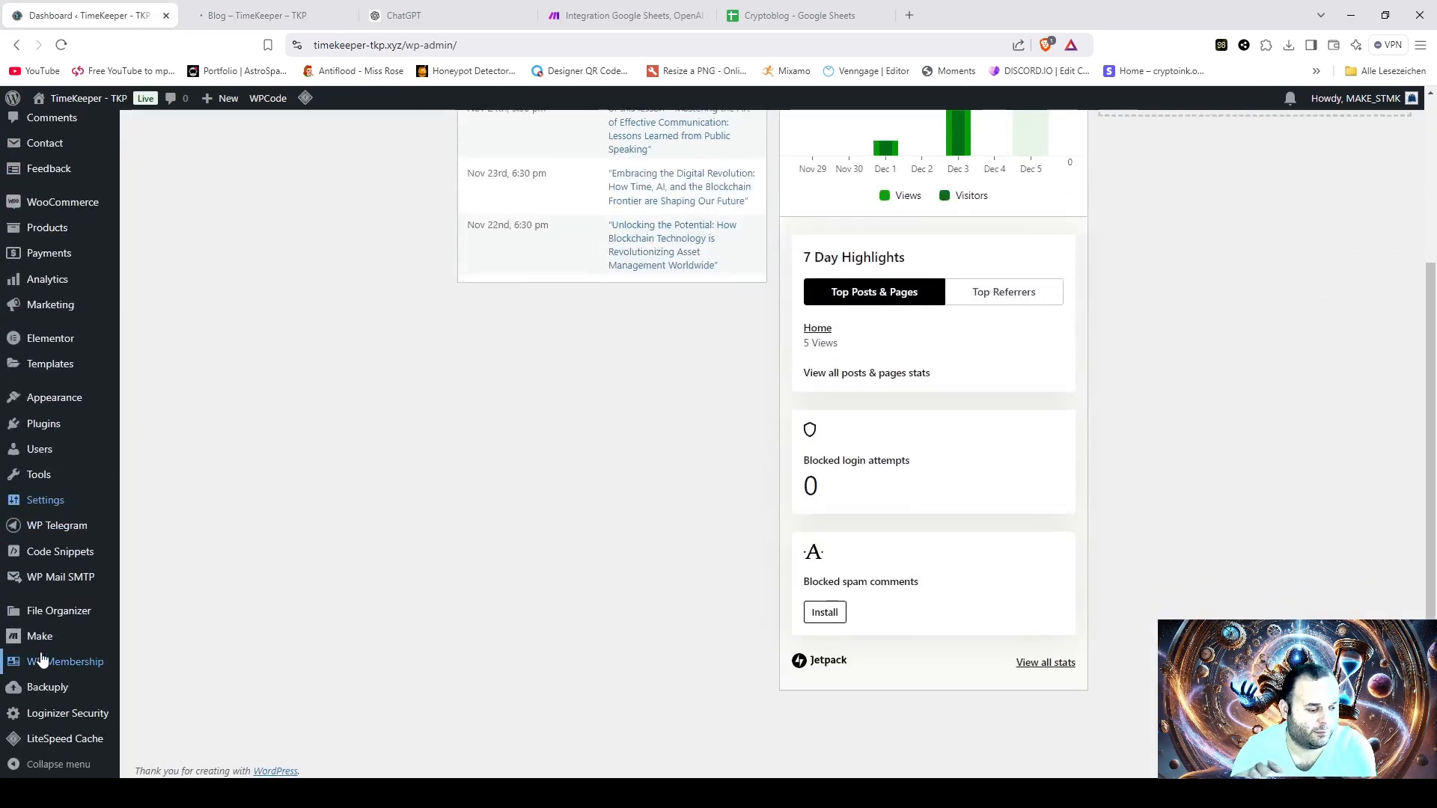
left_click(69, 521)
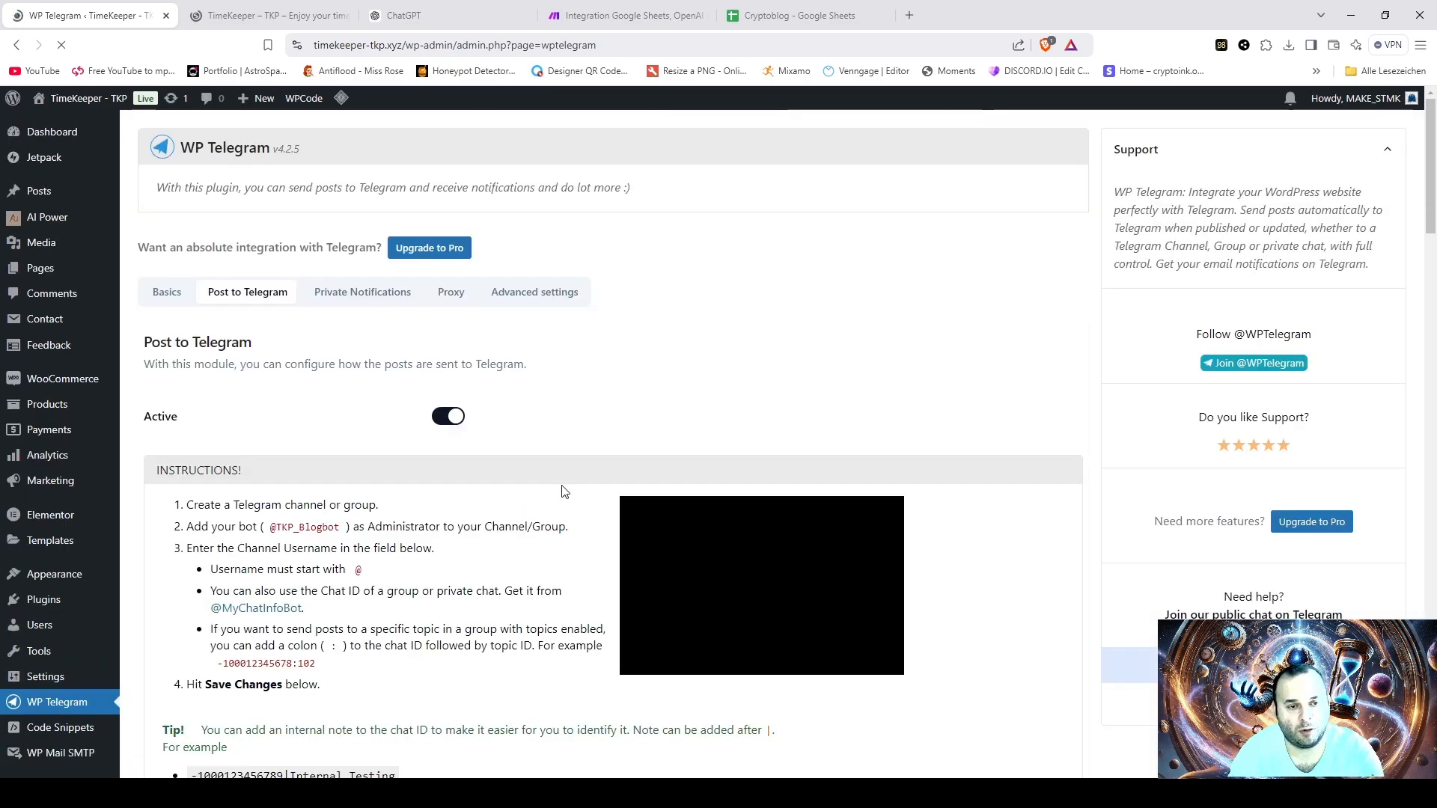
scroll(581, 489, "down", 1)
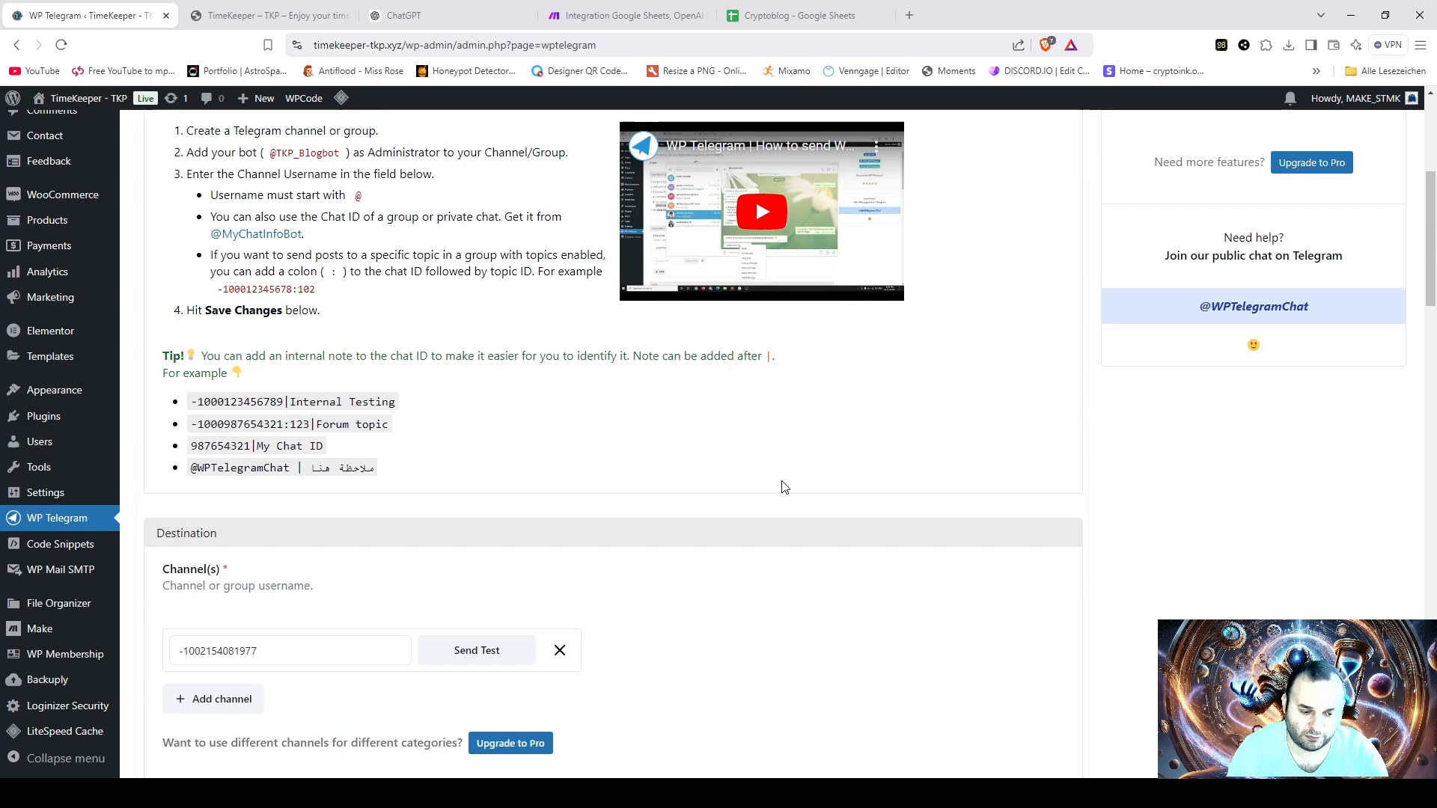
scroll(783, 490, "down", 3)
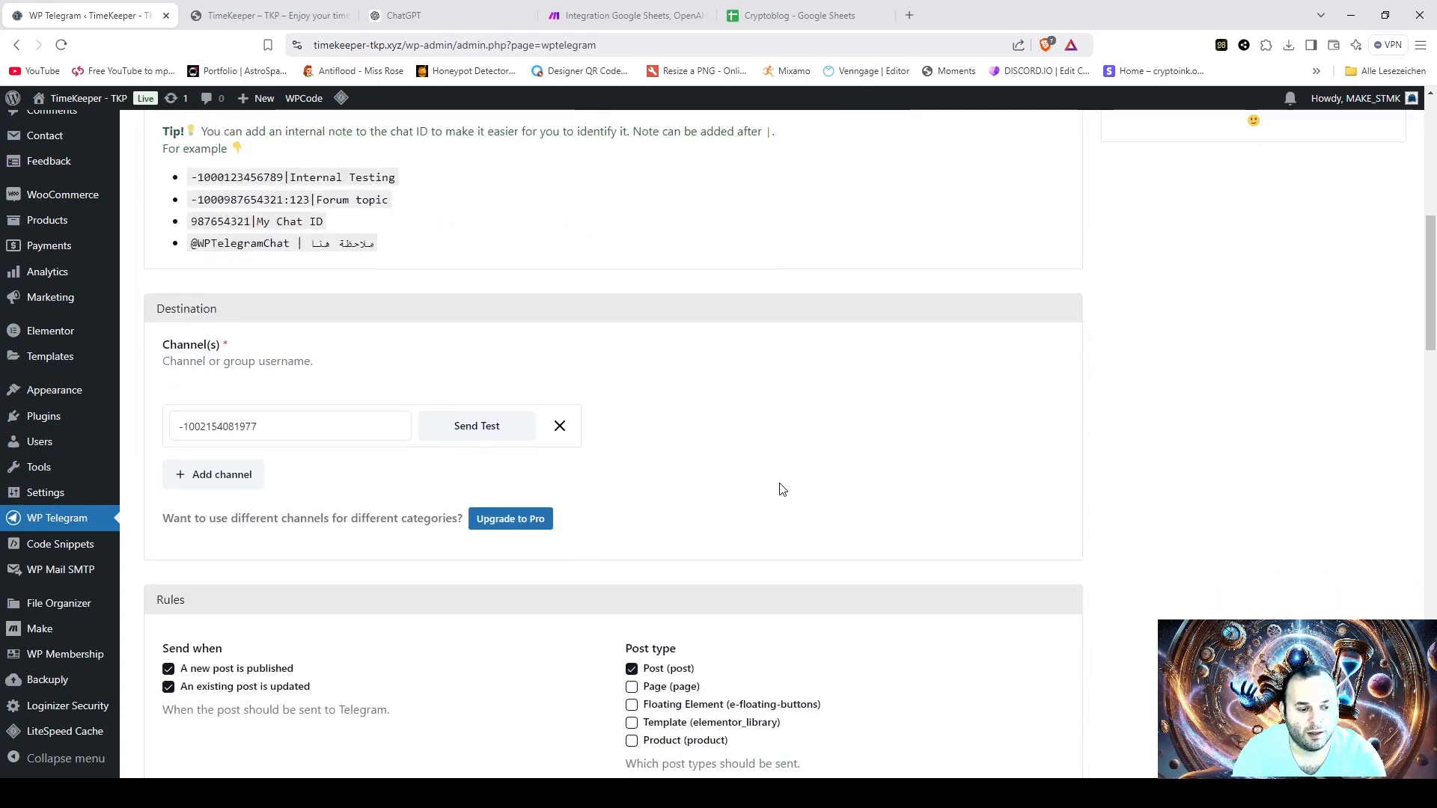
left_click(484, 434)
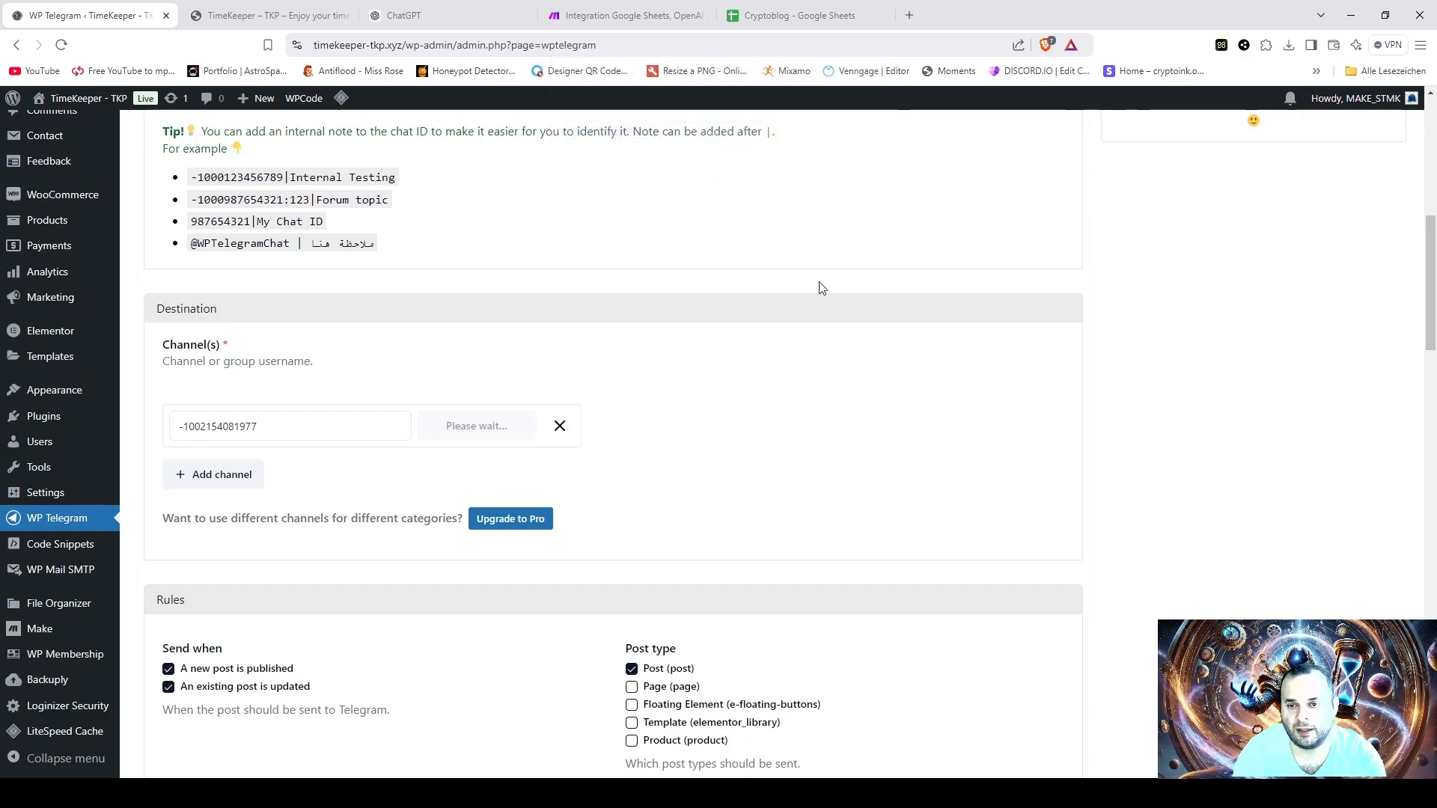
left_click(749, 187)
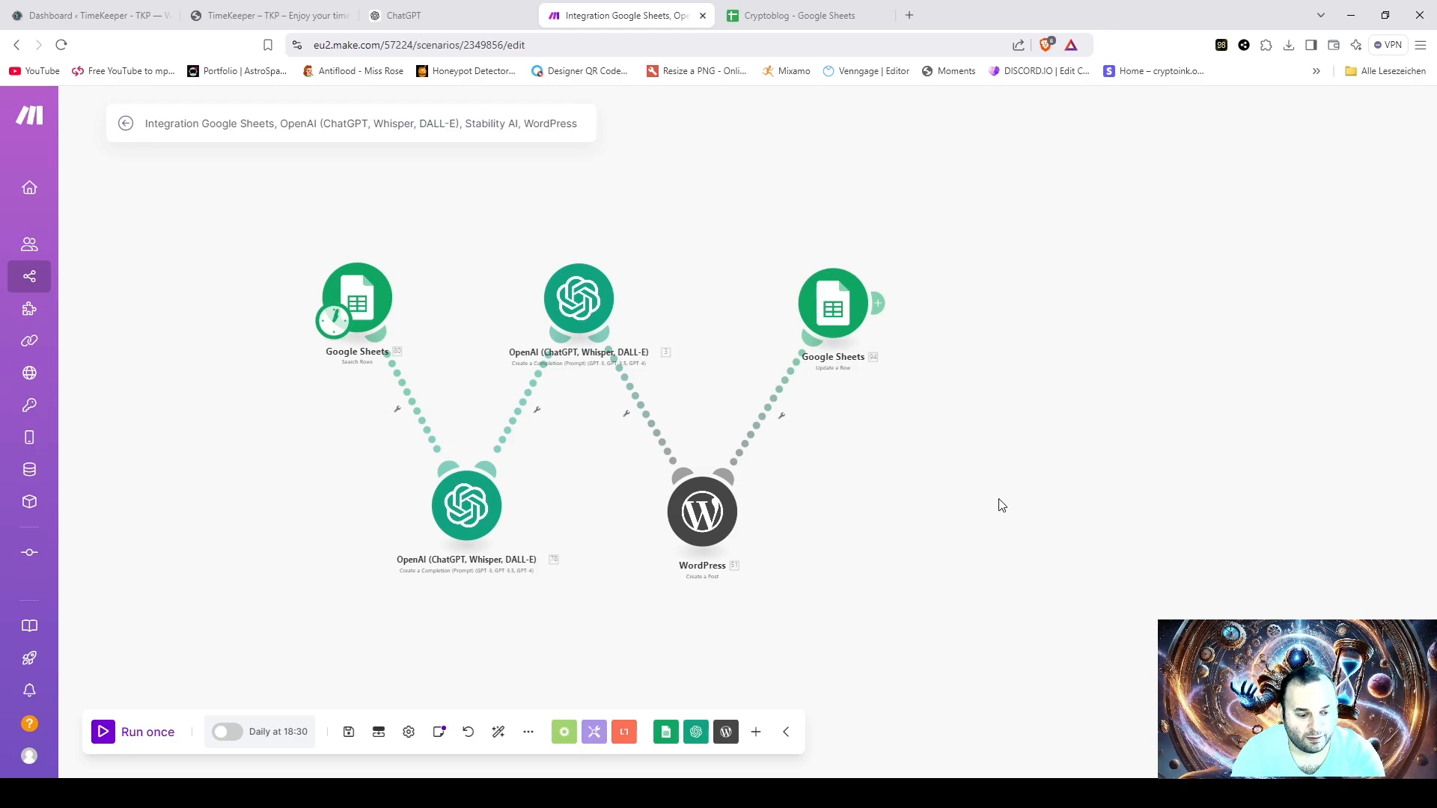
- Check the Cryptoblog sheet, return to Make, accept the schedule of every day at 18:30, and activate the scenario
left_click(763, 16)
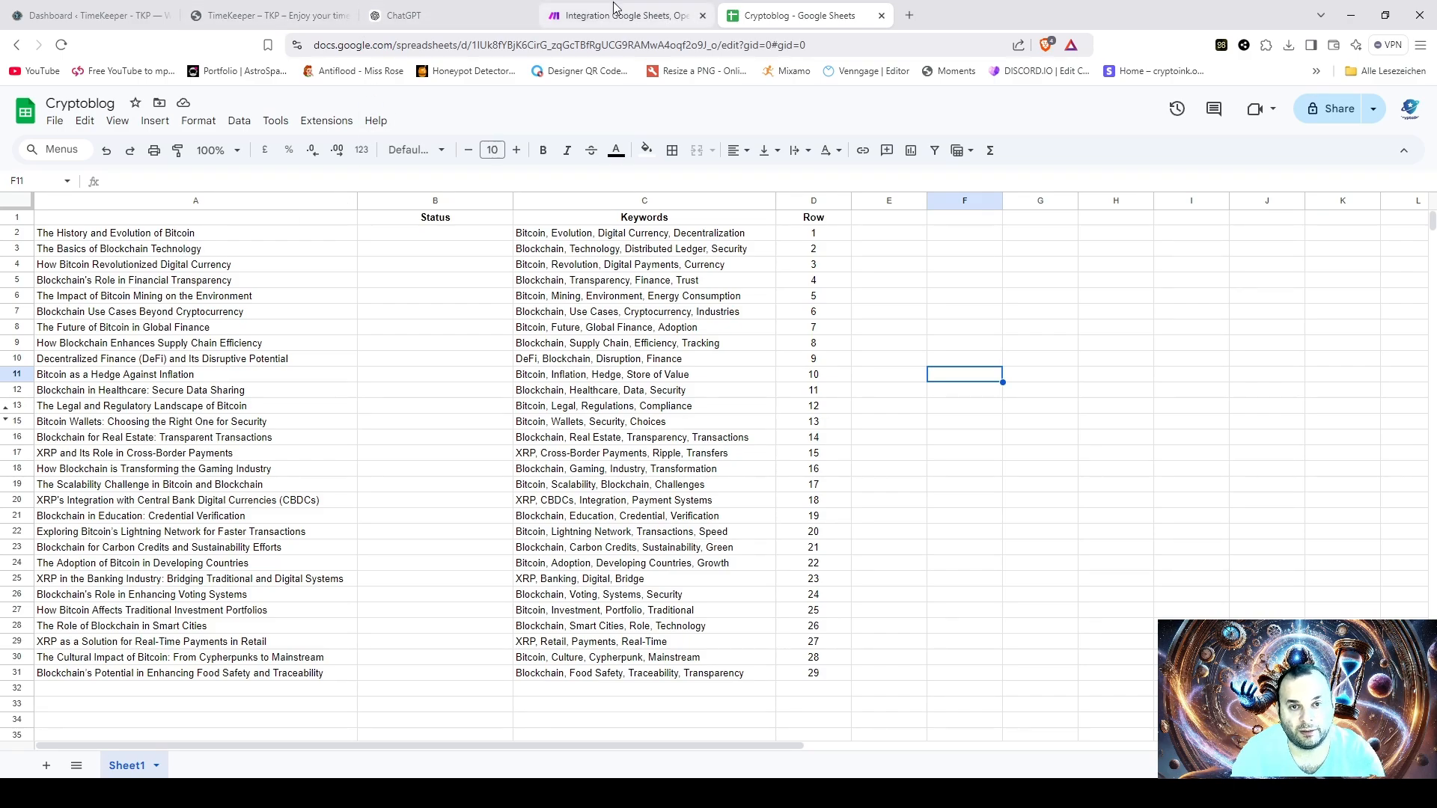
left_click(591, 15)
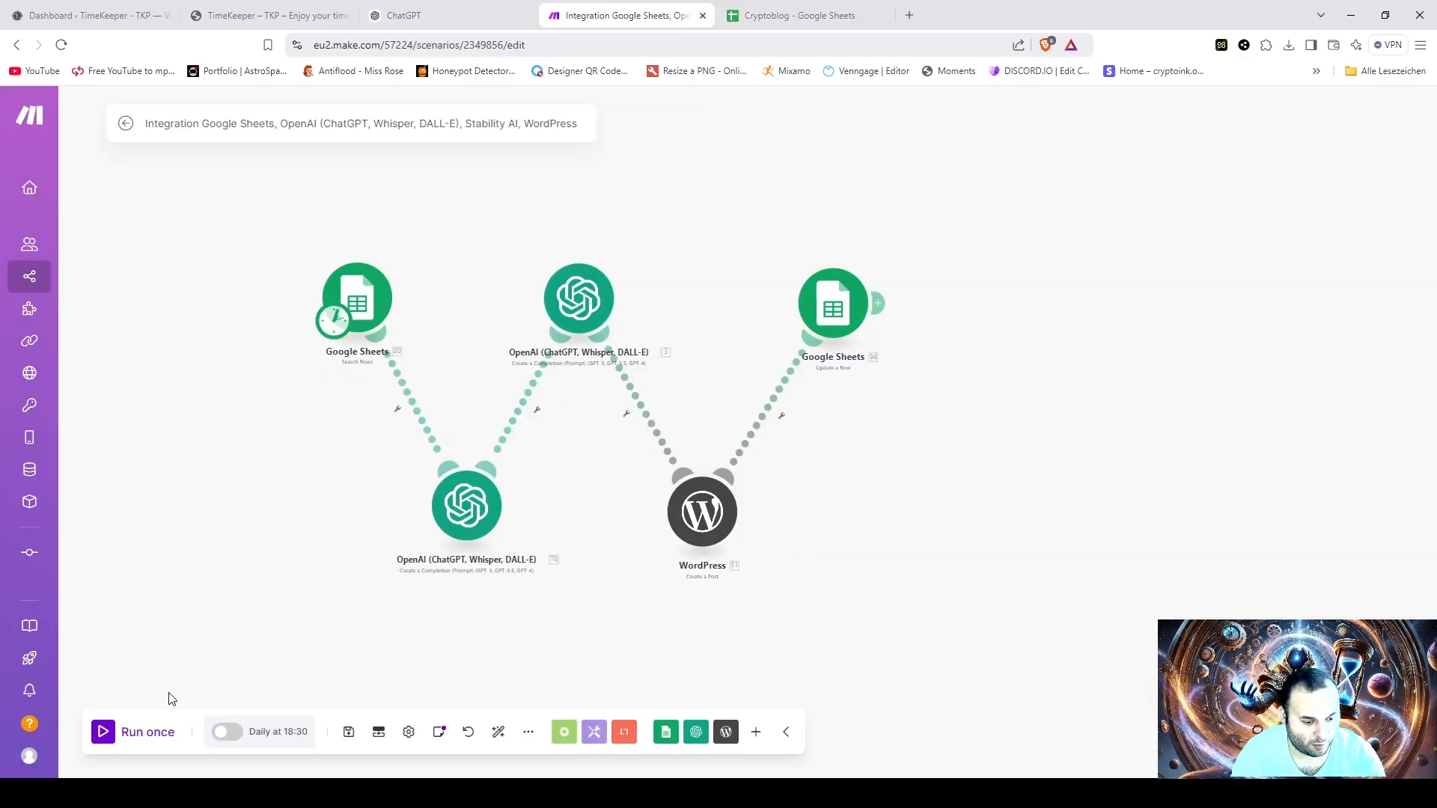
left_click(259, 737)
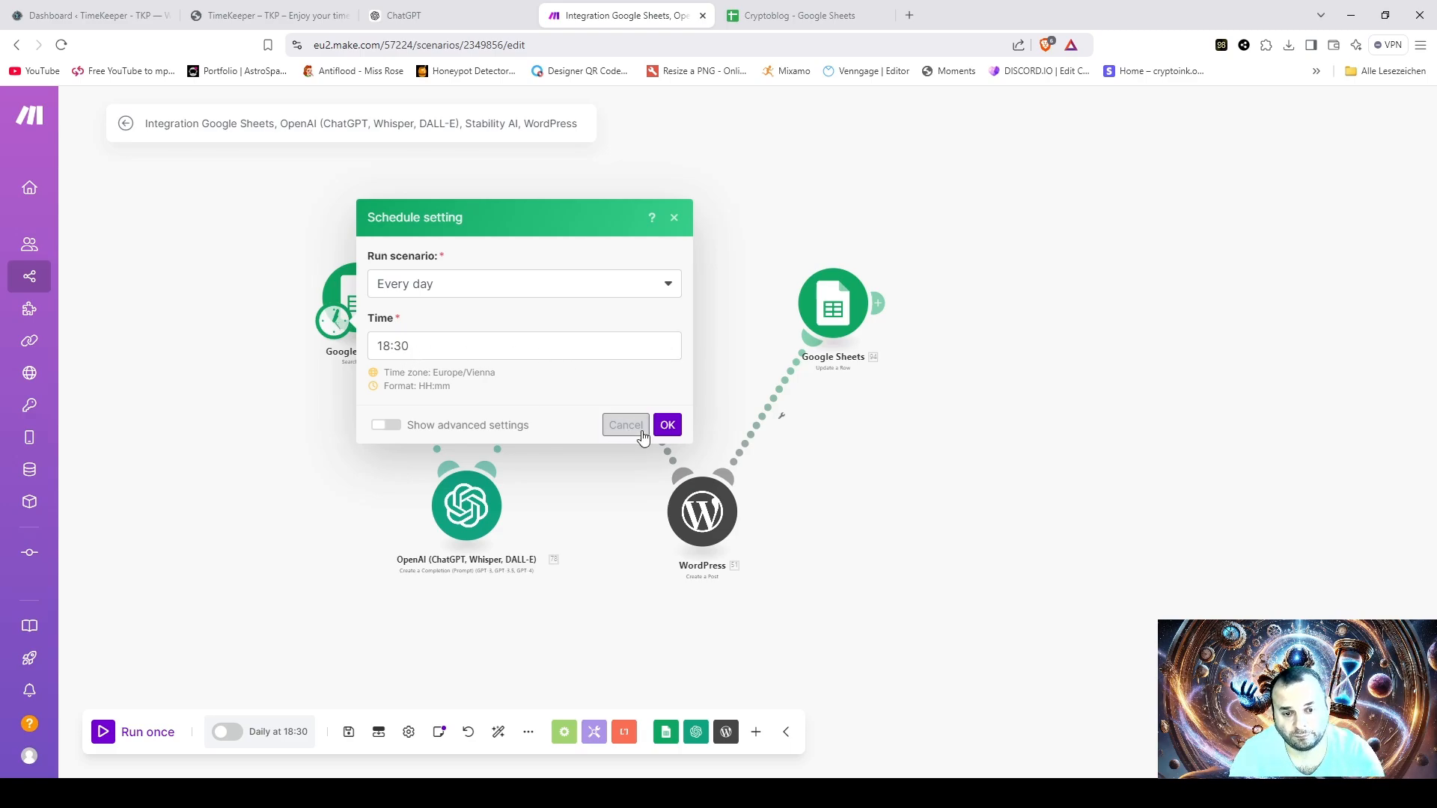
left_click(667, 425)
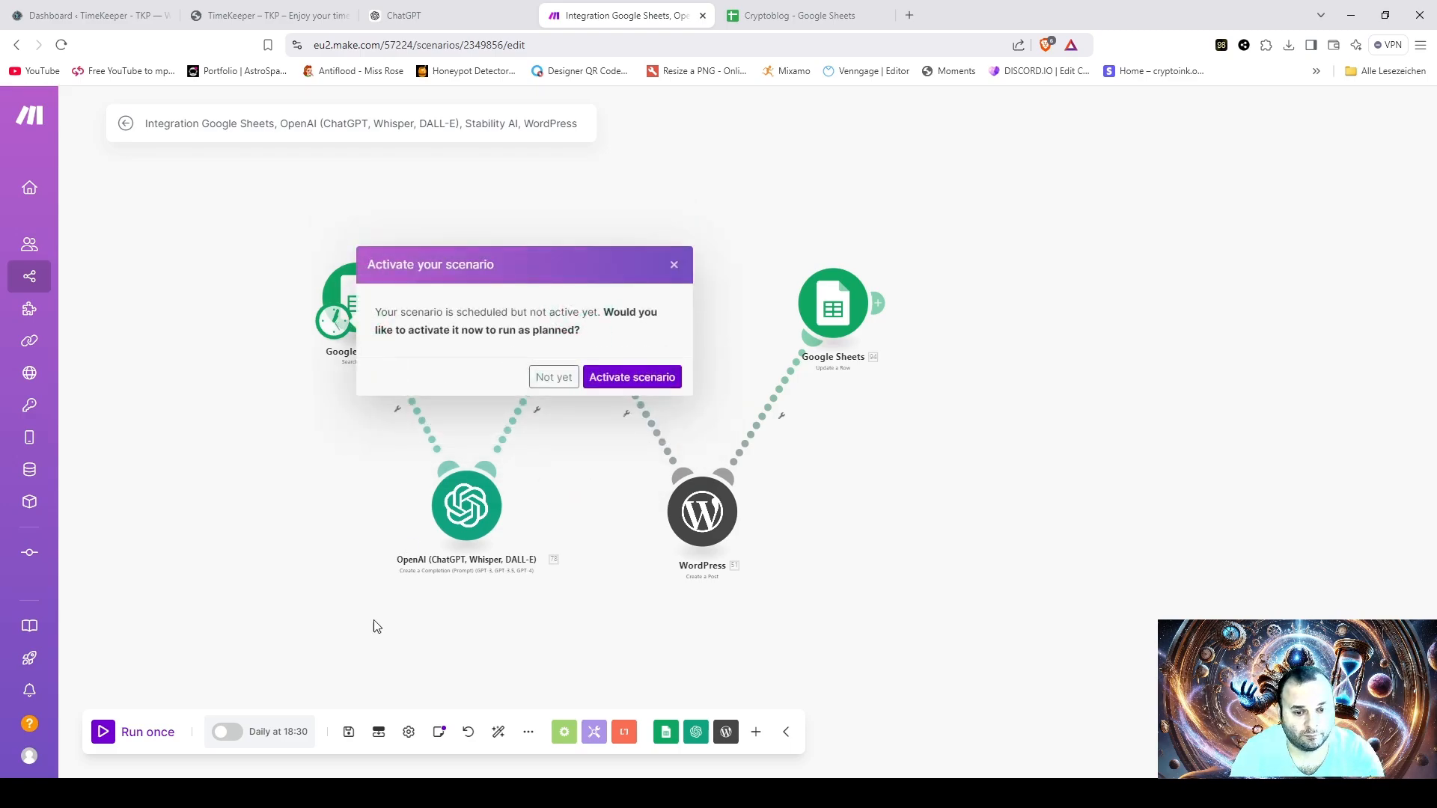
left_click(633, 378)
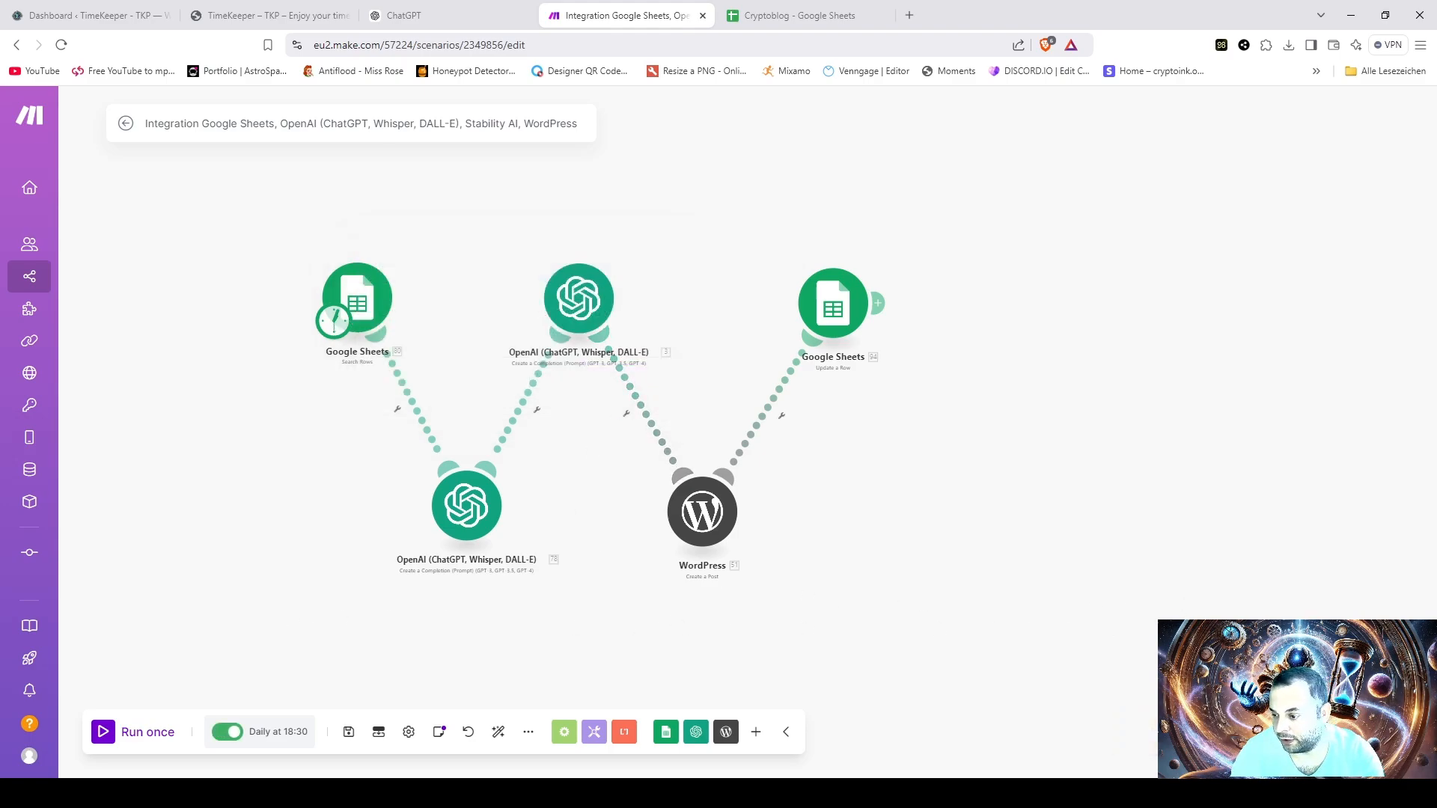
- Run the Make scenario once and check the Status column in the Cryptoblog sheet
left_click(102, 733)
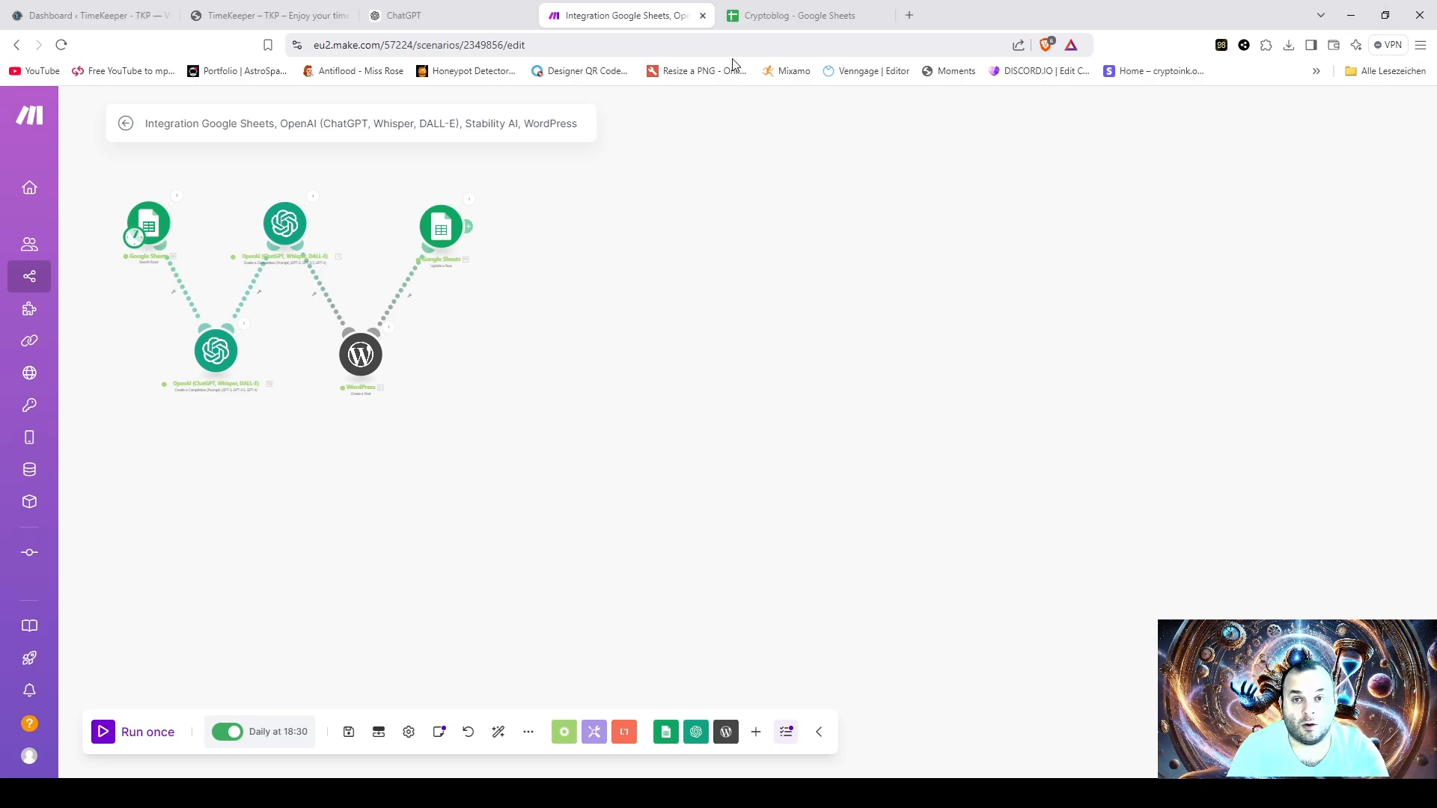
left_click(774, 22)
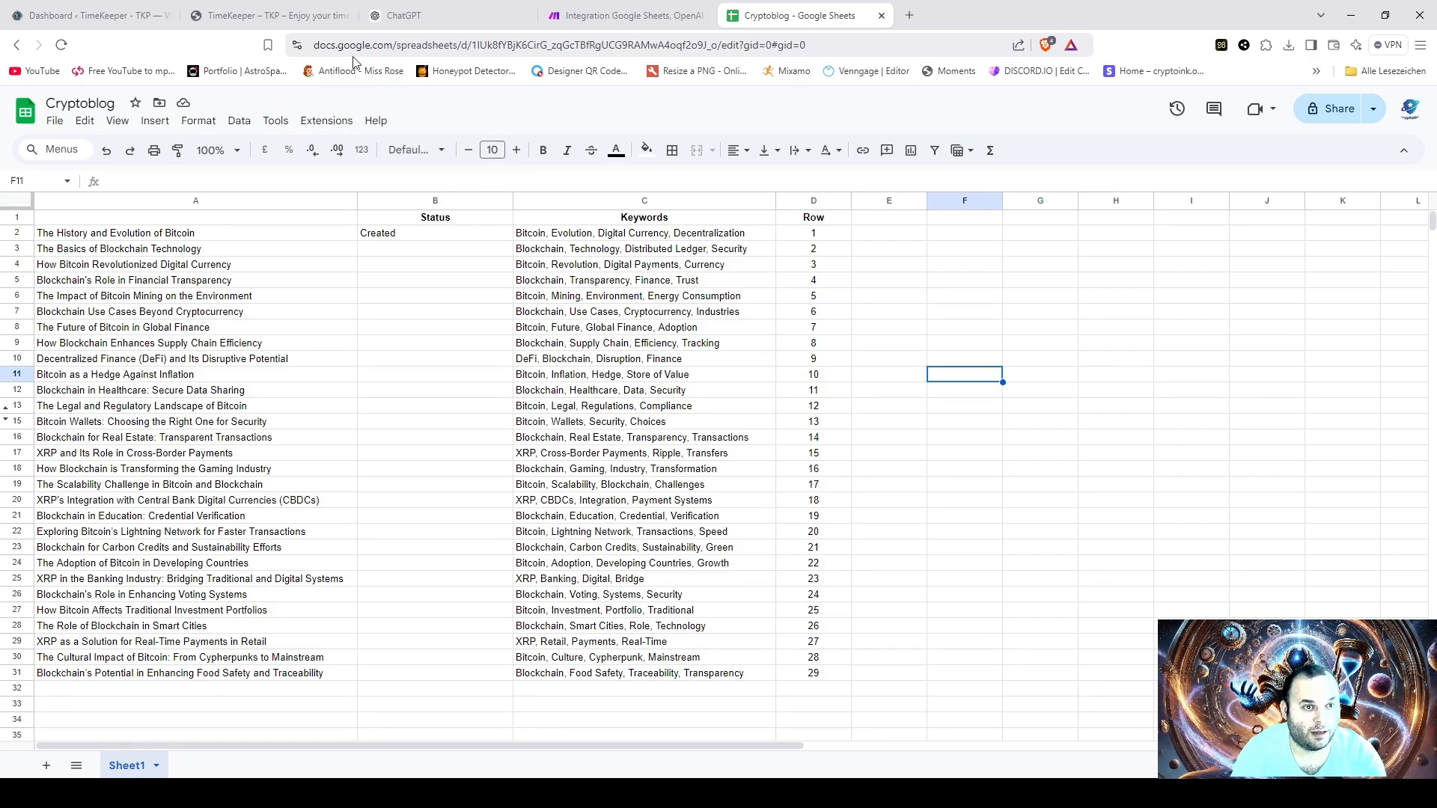
- Switch to the TimeKeeper site's Blog page and open the post "The Rise and Evolution of Bitcoin: A Journey Through its Fascinating History"
left_click(251, 17)
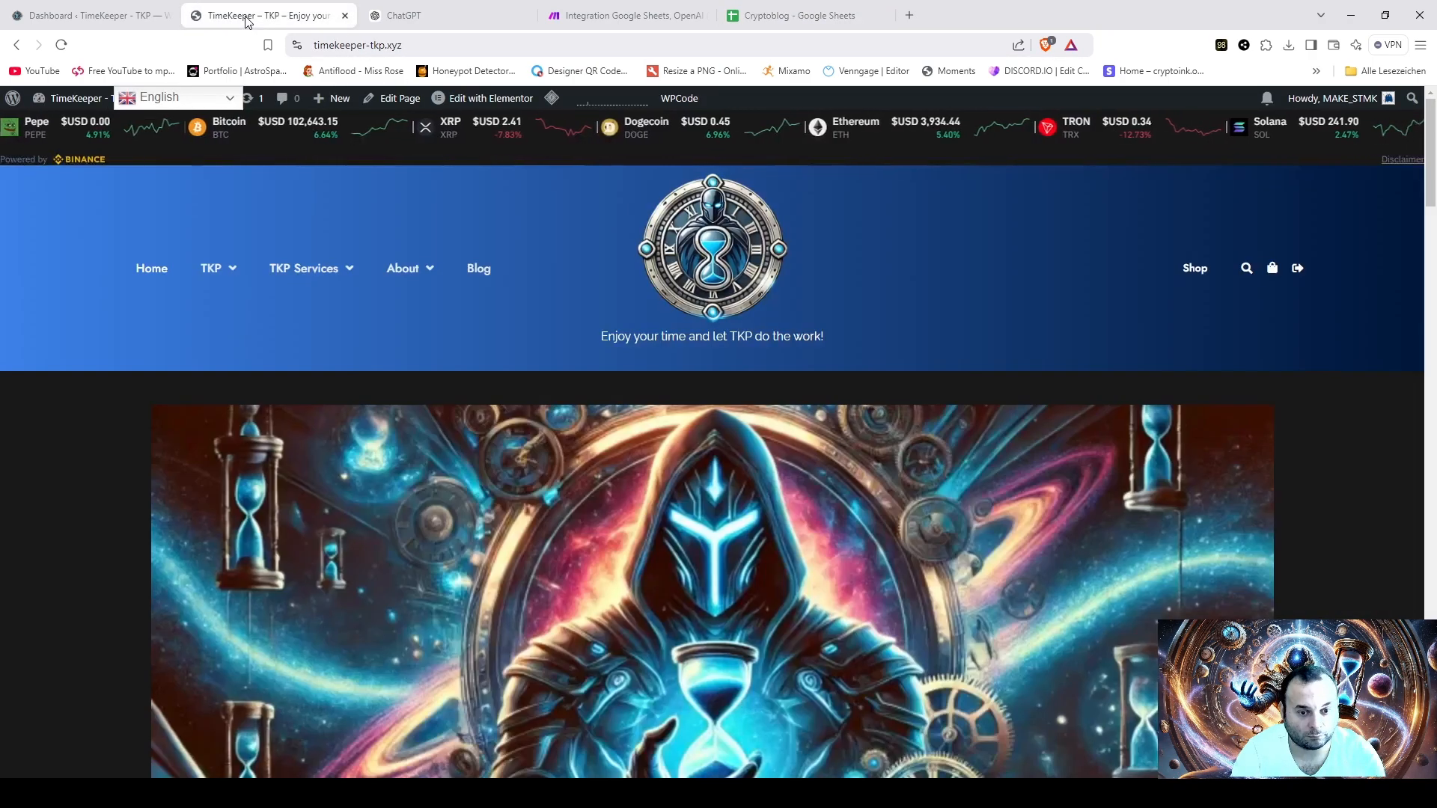
left_click(474, 271)
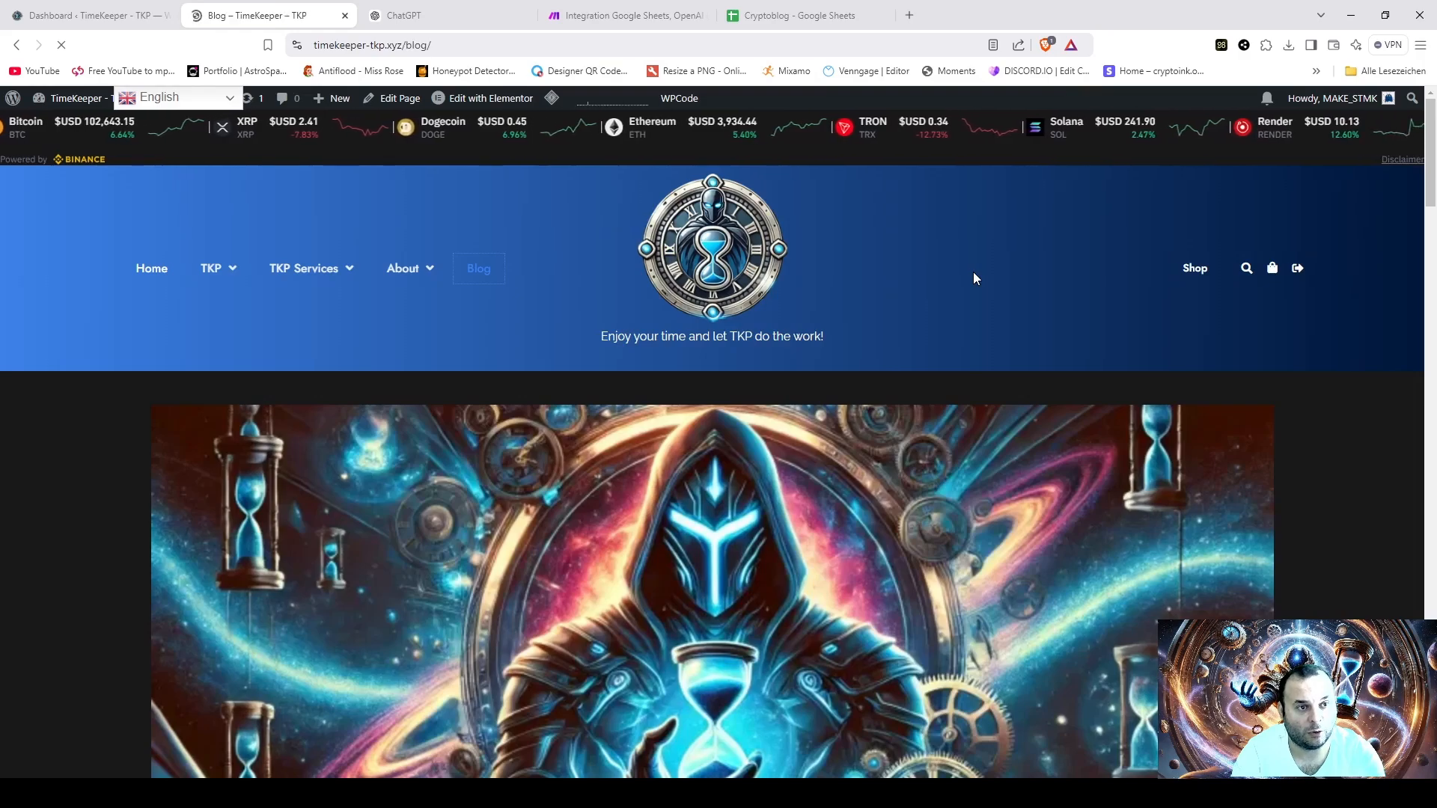
scroll(943, 284, "down", 3)
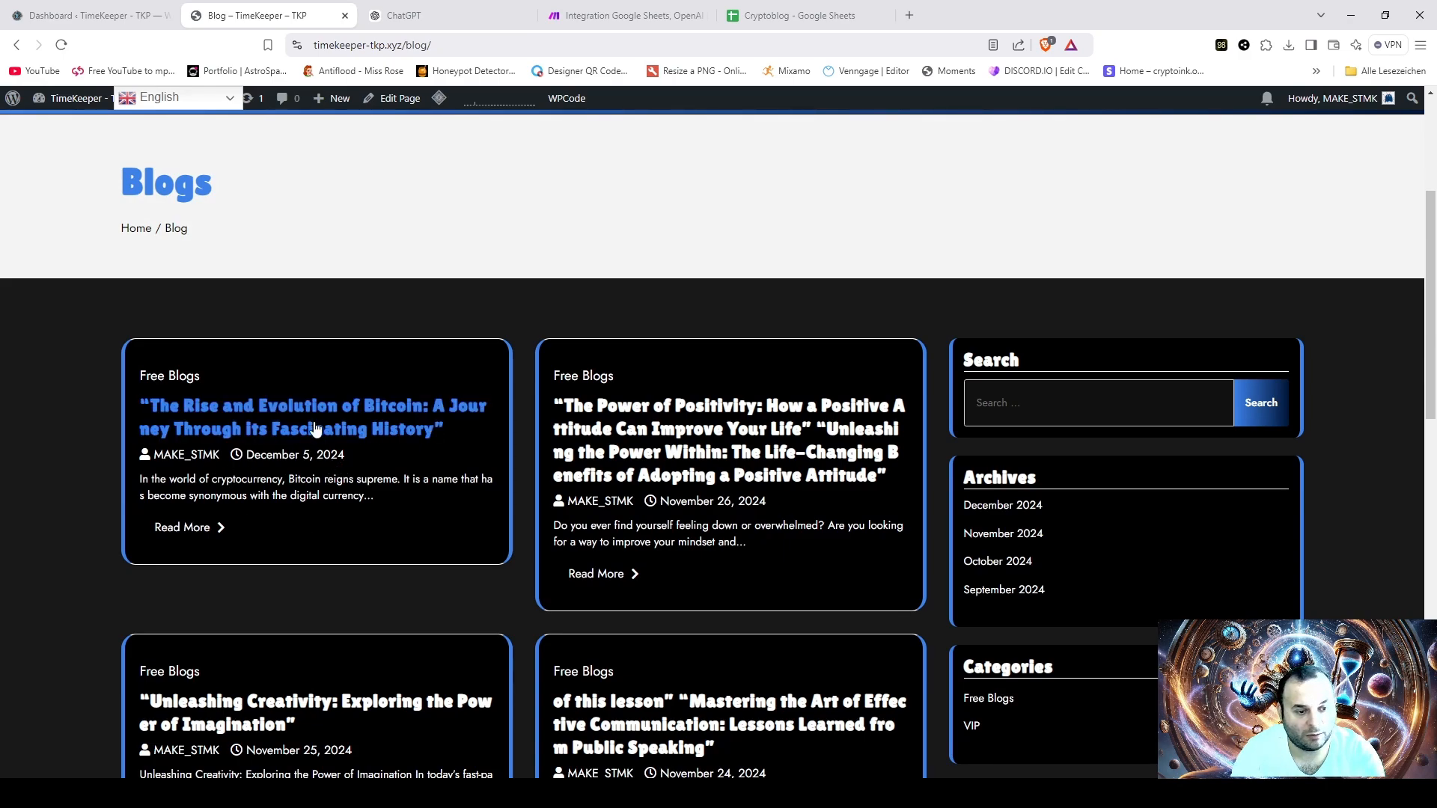
left_click(285, 430)
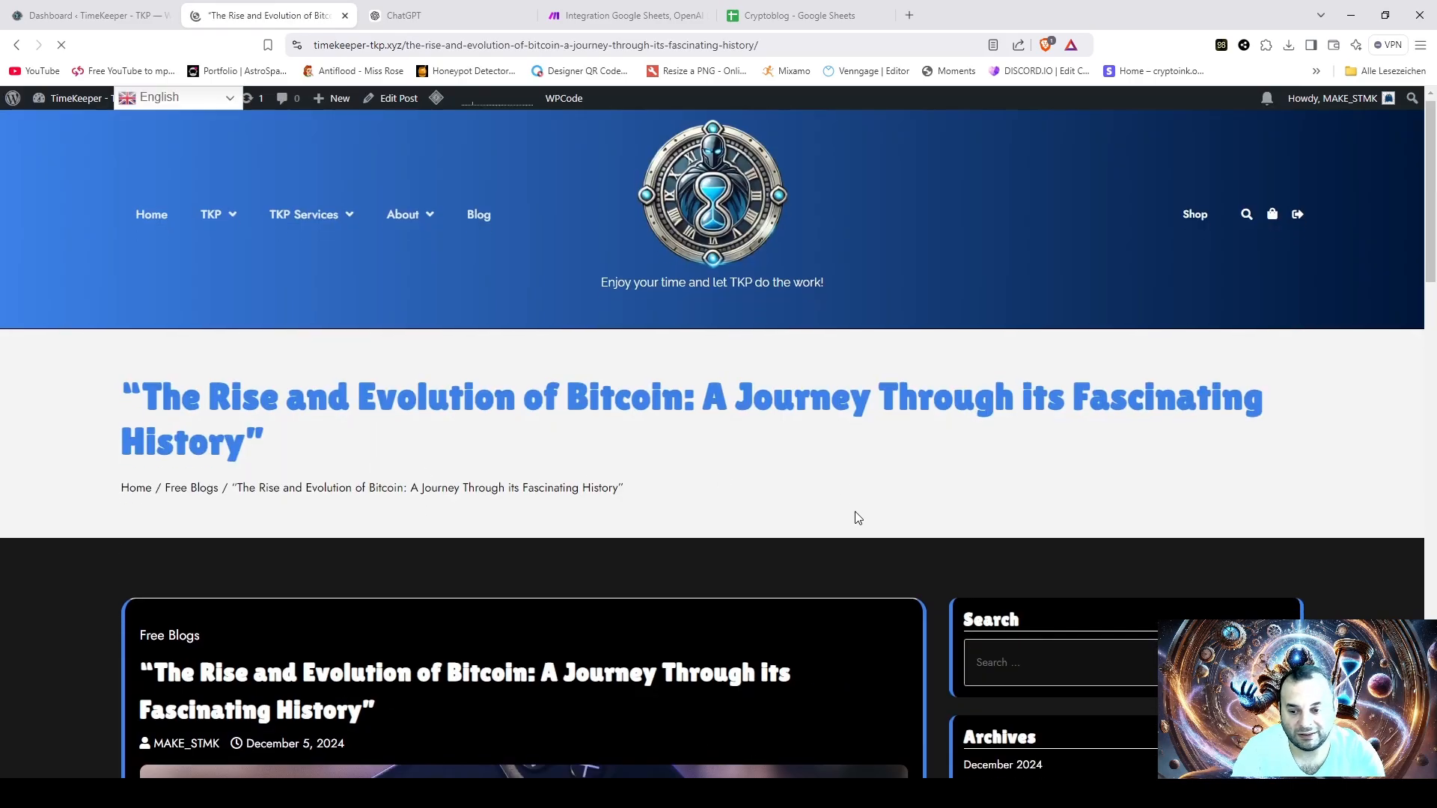
- Examine the Bitcoin post's title, featured image, body text and tags on the TimeKeeper site
scroll(857, 512, "down", 5)
scroll(877, 515, "down", 5)
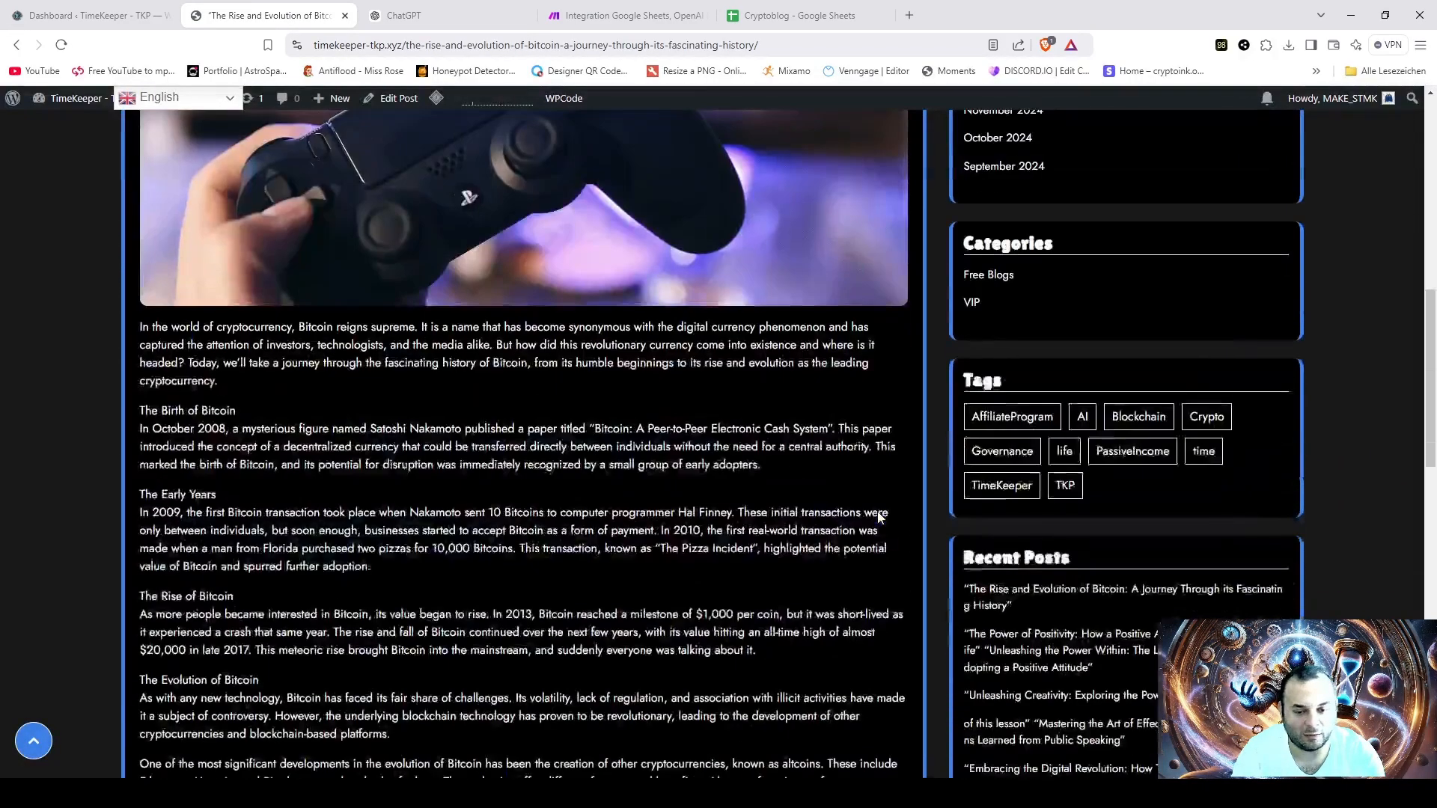
scroll(879, 512, "down", 5)
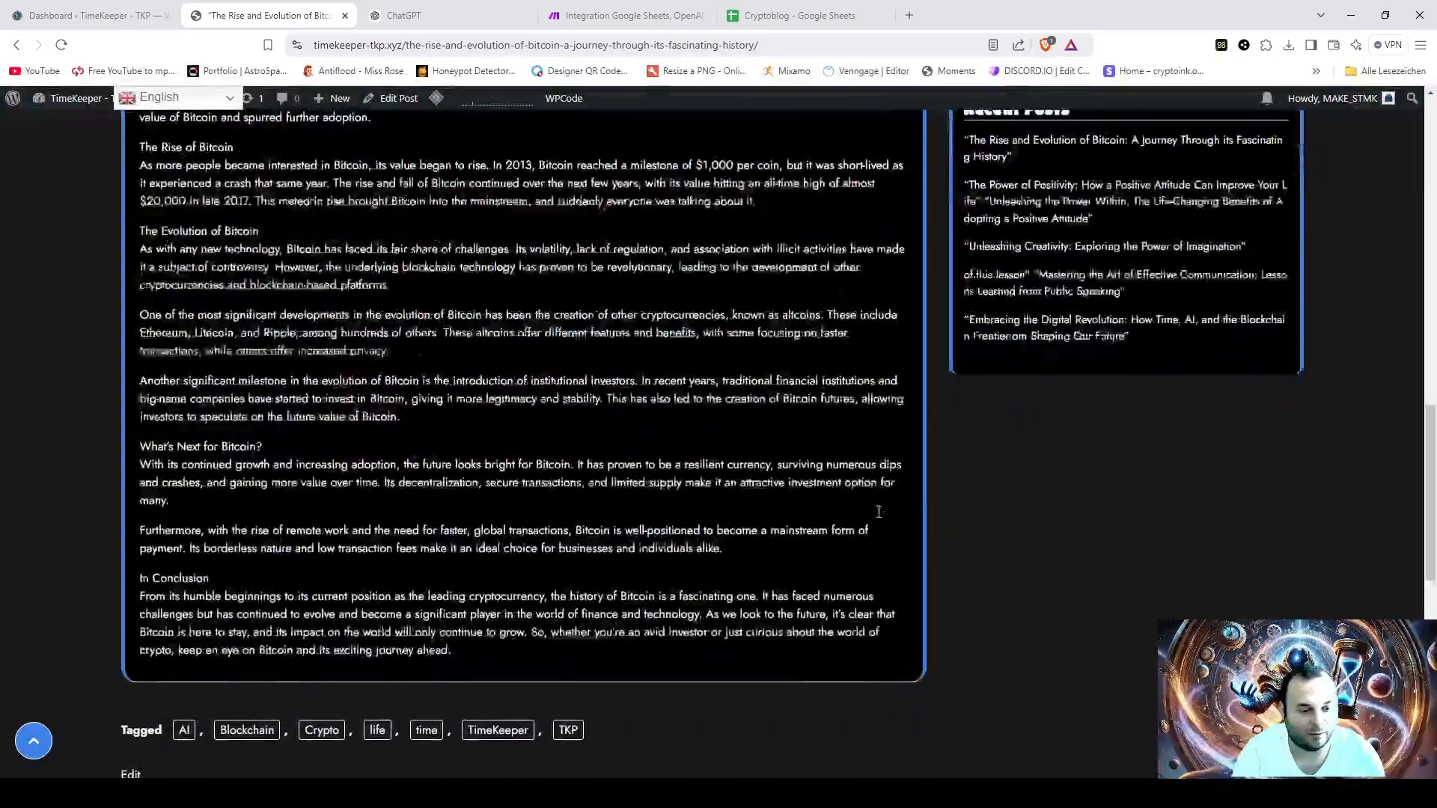
scroll(674, 511, "up", 5)
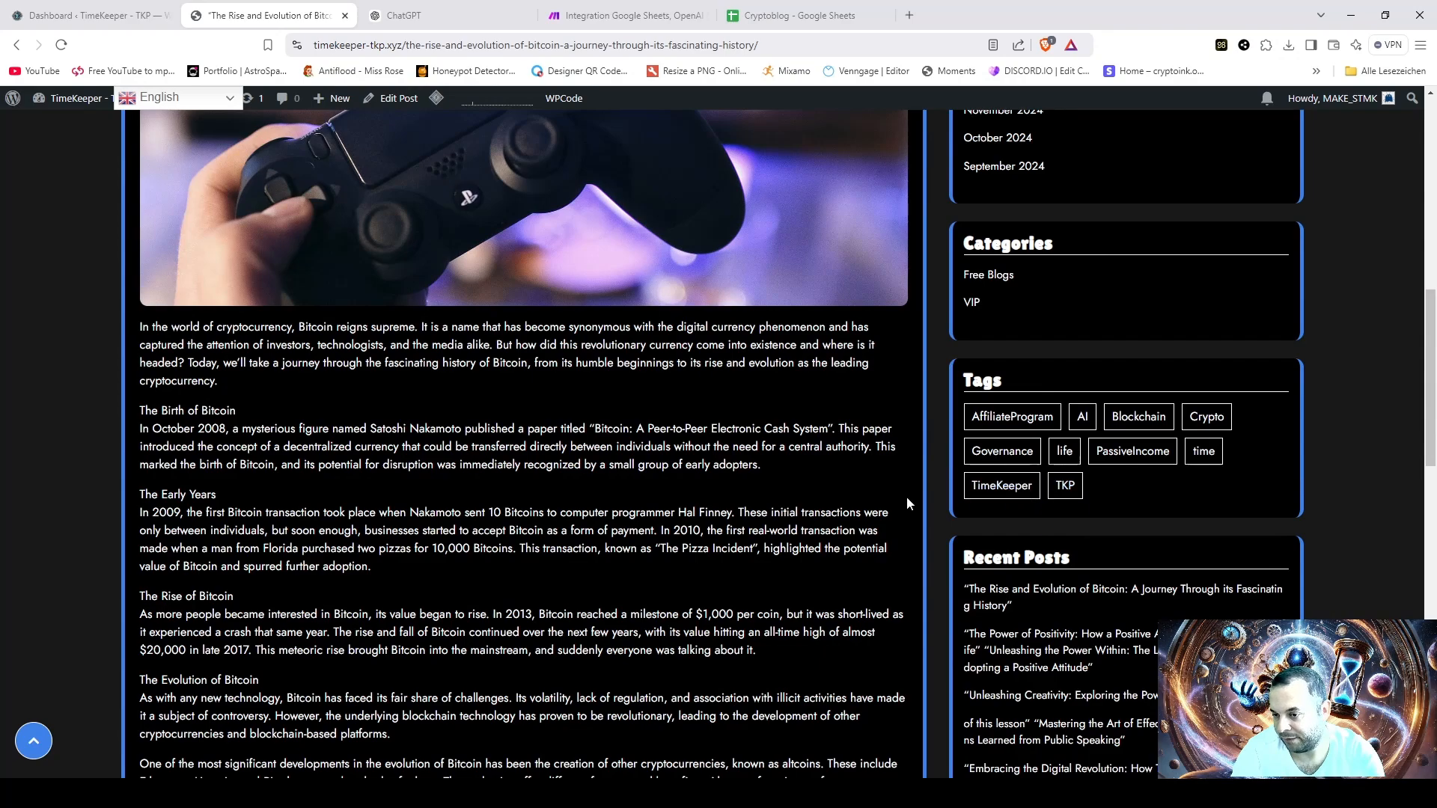
scroll(859, 528, "up", 1)
scroll(870, 540, "up", 6)
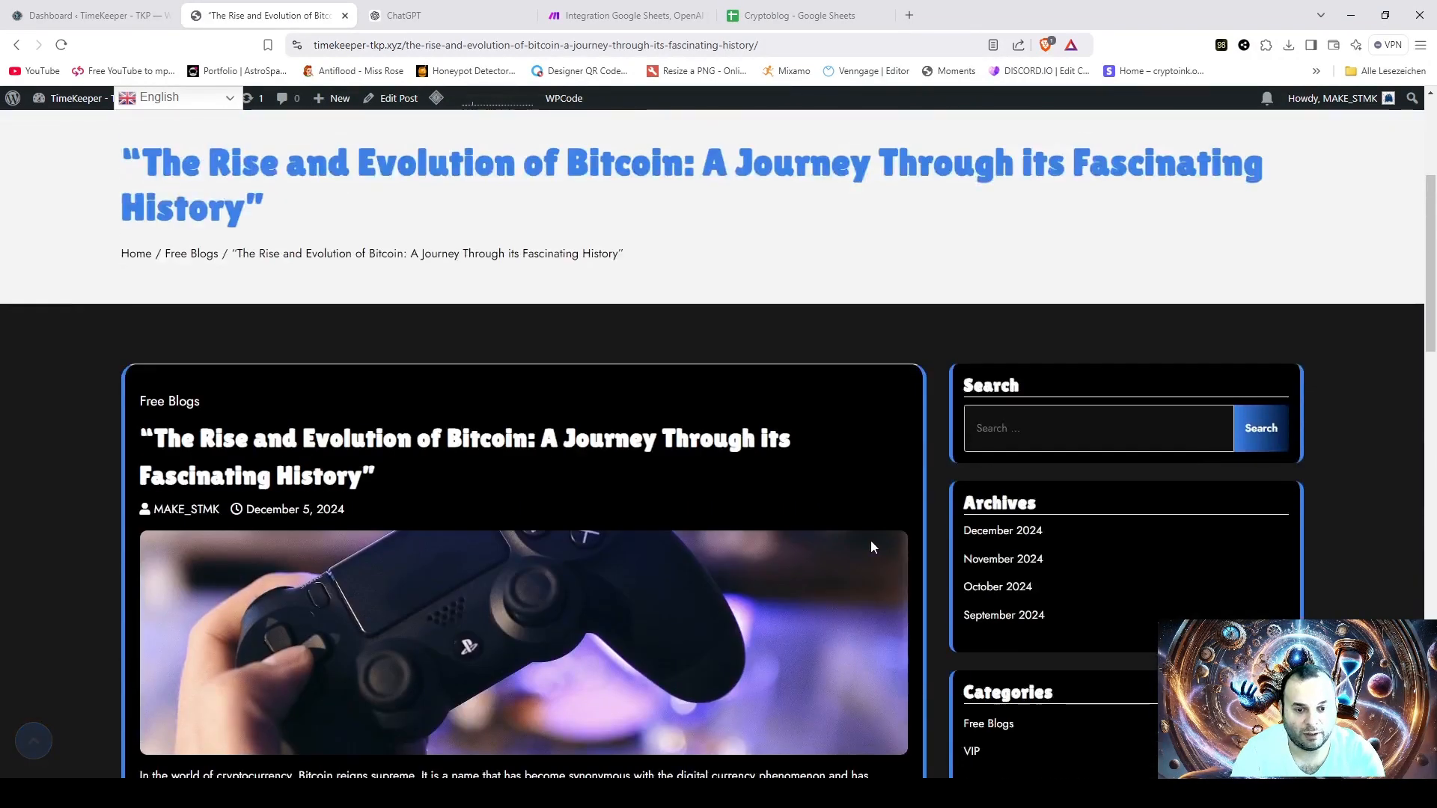
scroll(874, 516, "down", 3)
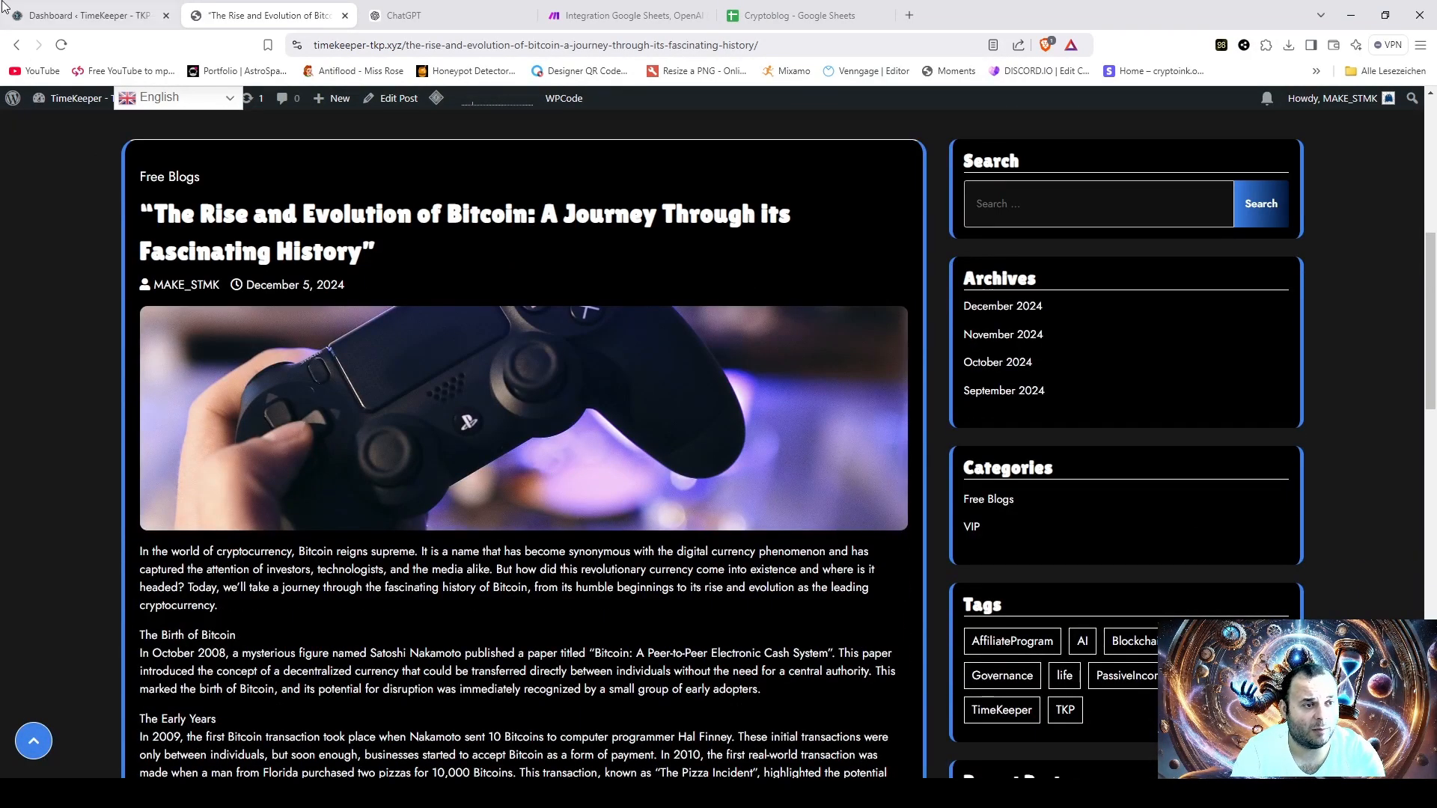
left_click(28, 17)
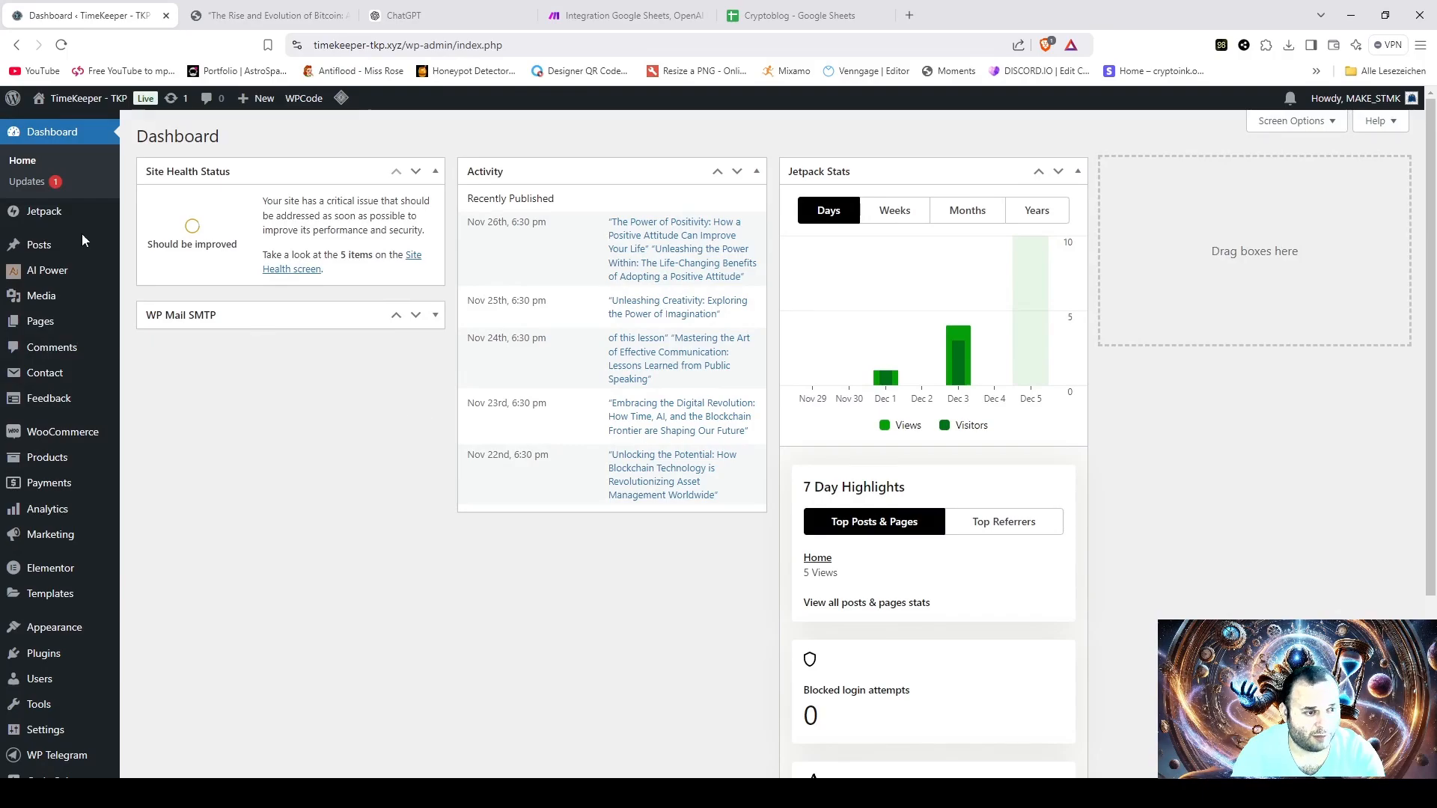
left_click(267, 17)
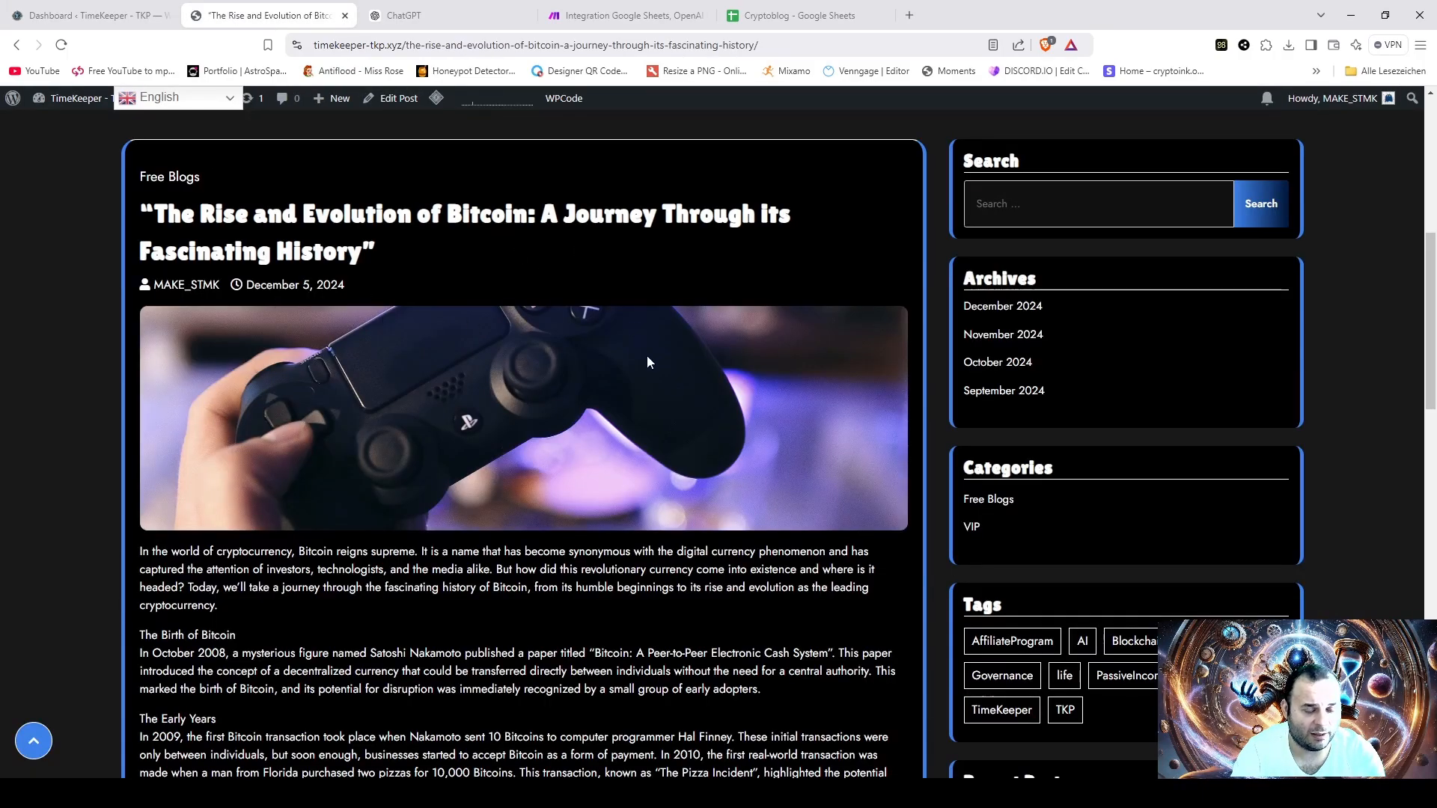
scroll(686, 467, "up", 7)
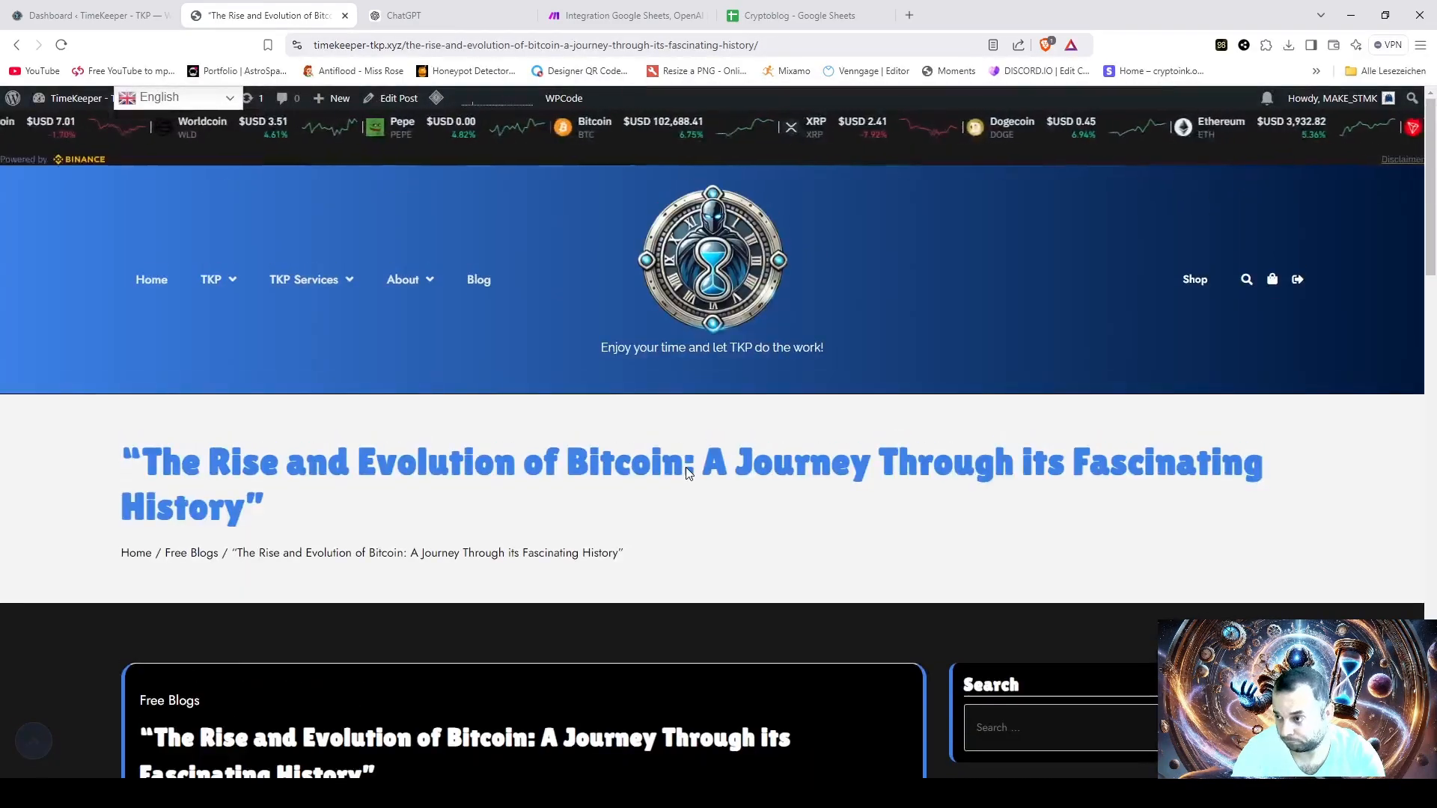
scroll(686, 472, "down", 5)
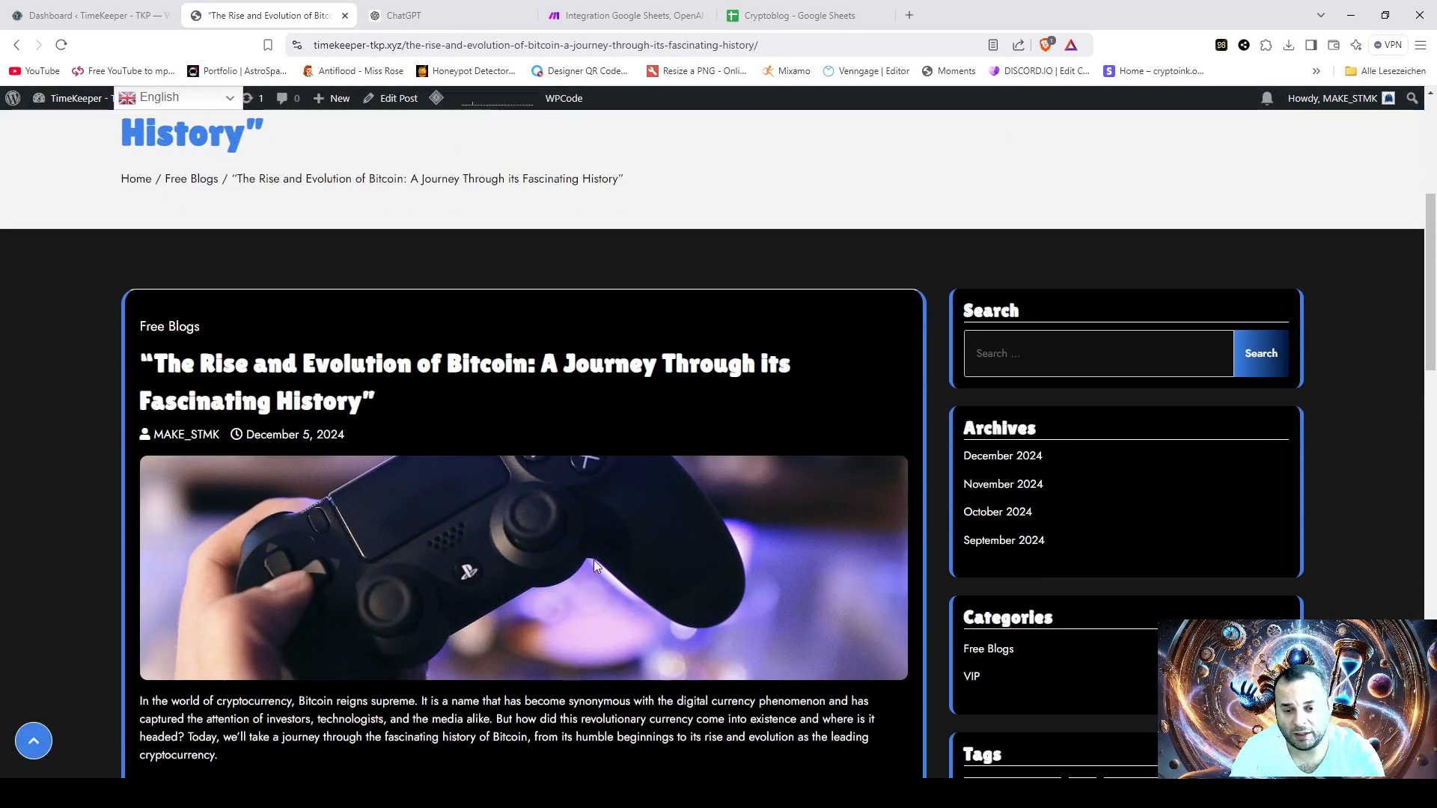
scroll(594, 560, "up", 5)
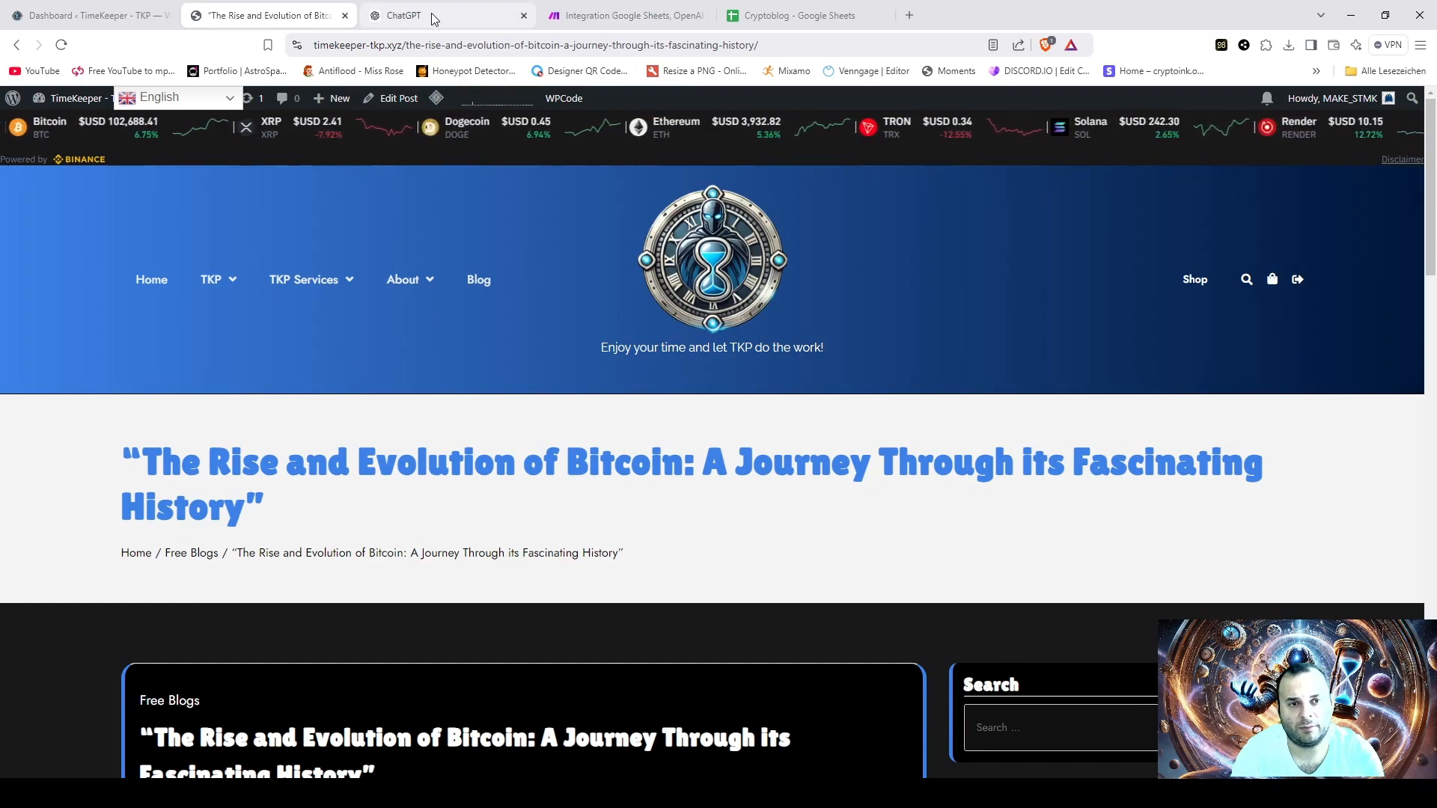
- Switch to Make, leave the scenario editor for the scenario list, and save the scenario's changes
left_click(599, 16)
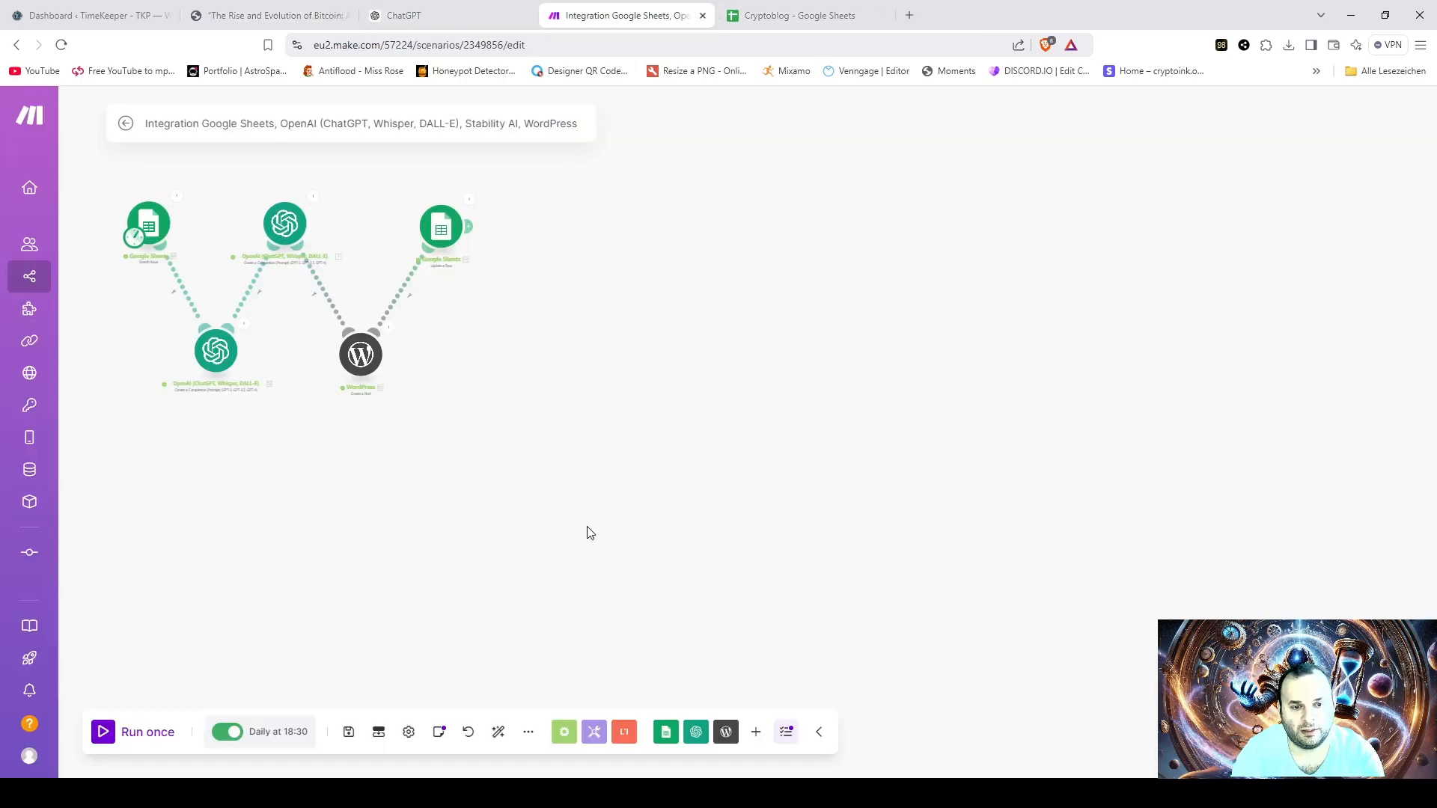
scroll(497, 378, "up", 3)
left_click_drag(416, 363, 899, 574)
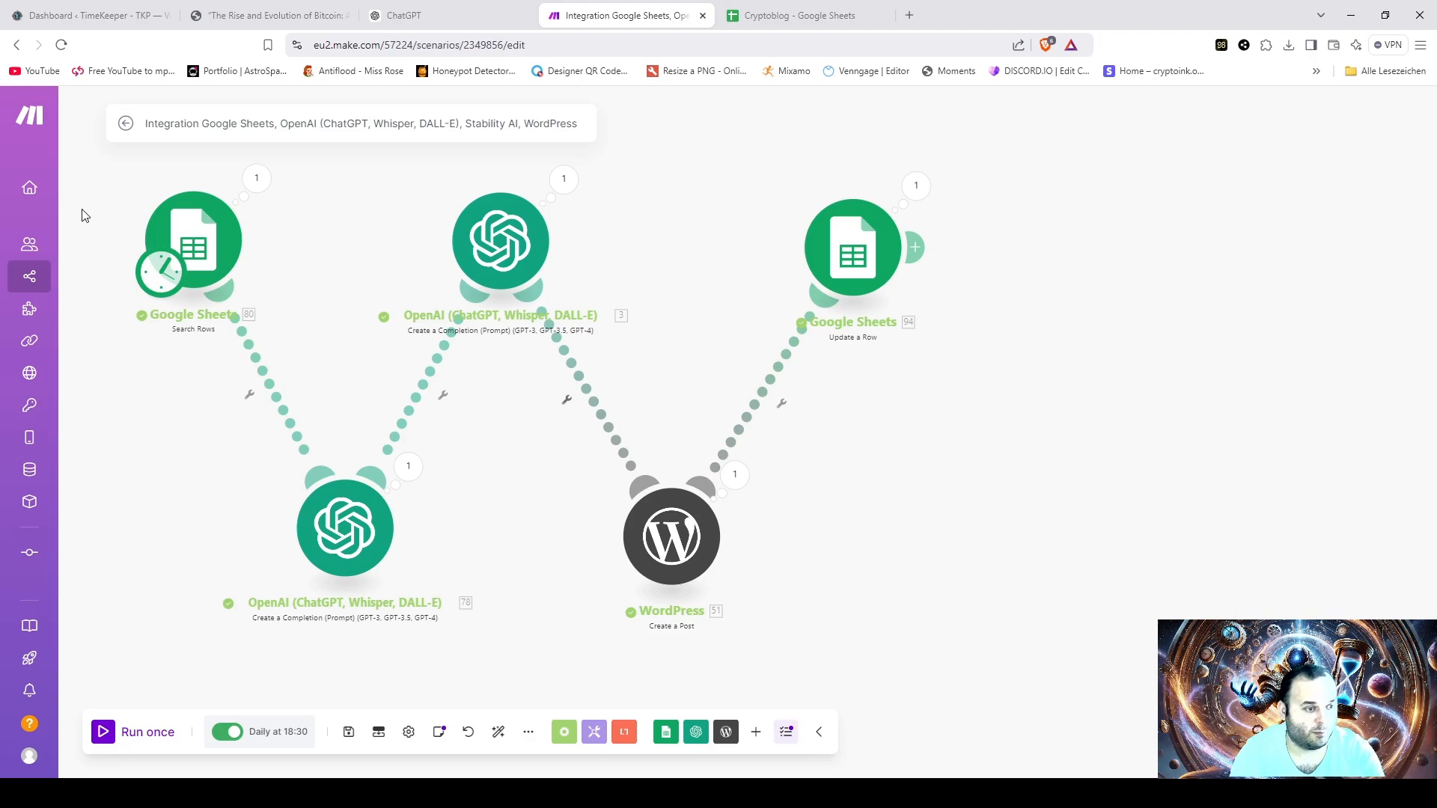
left_click(62, 281)
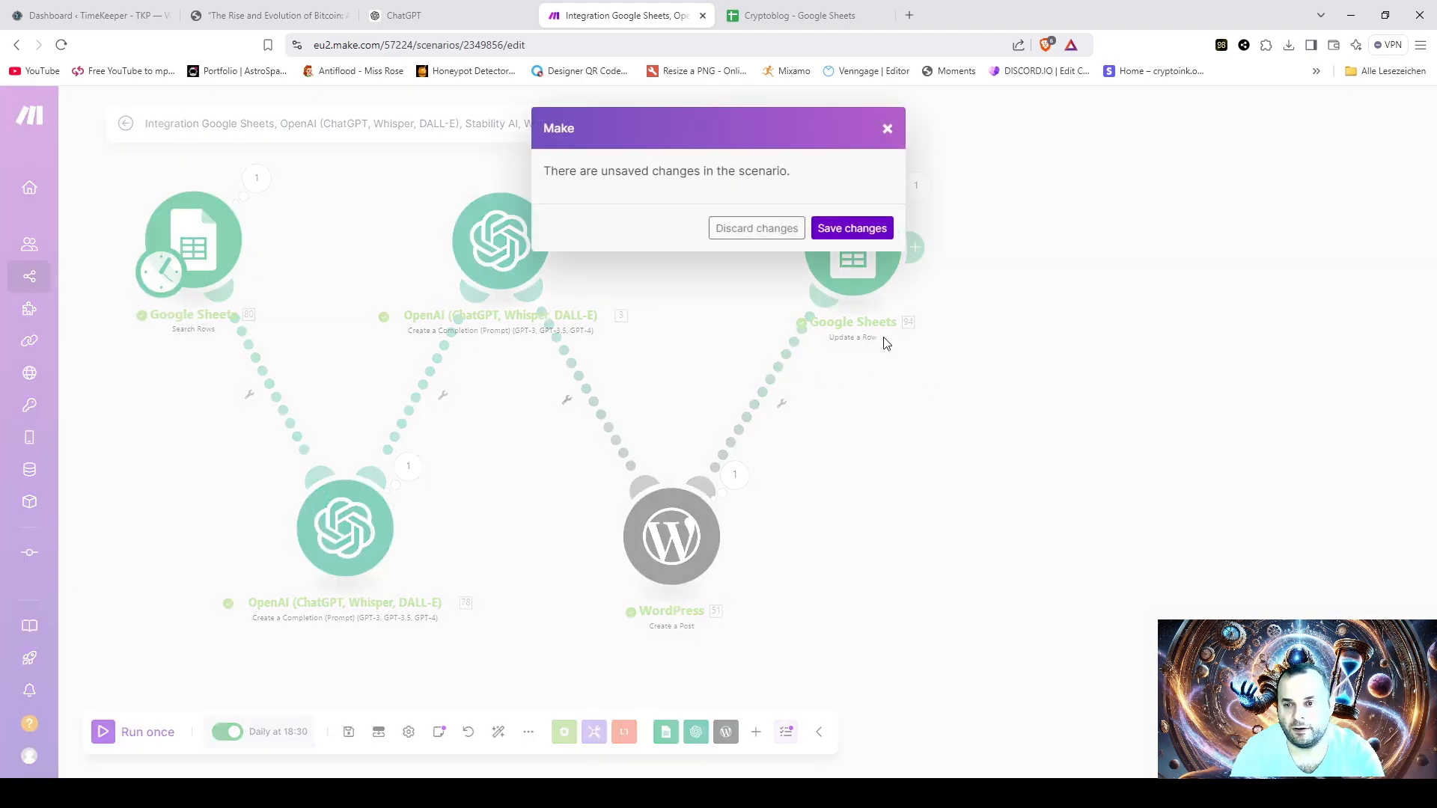
left_click(839, 237)
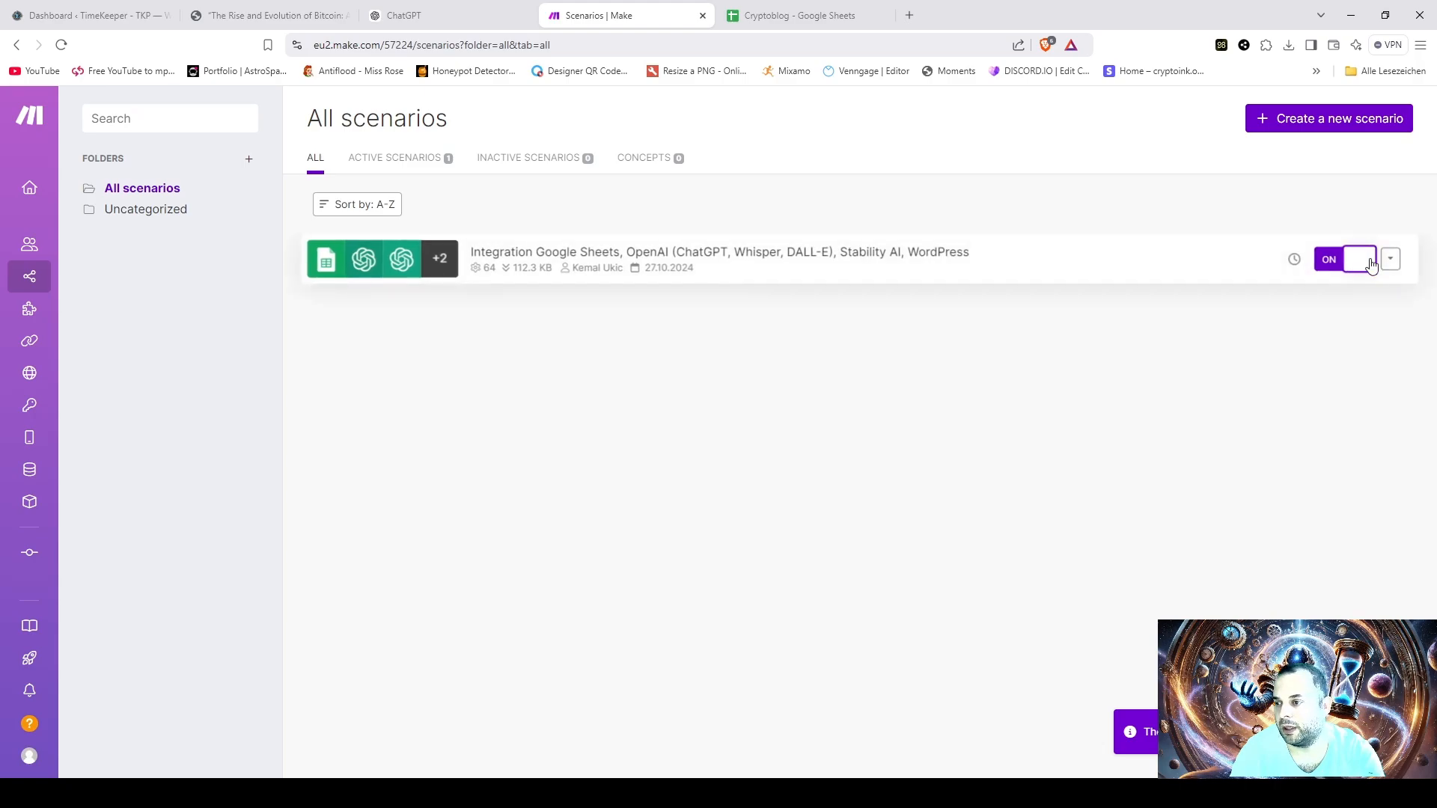
mouse_move(1296, 268)
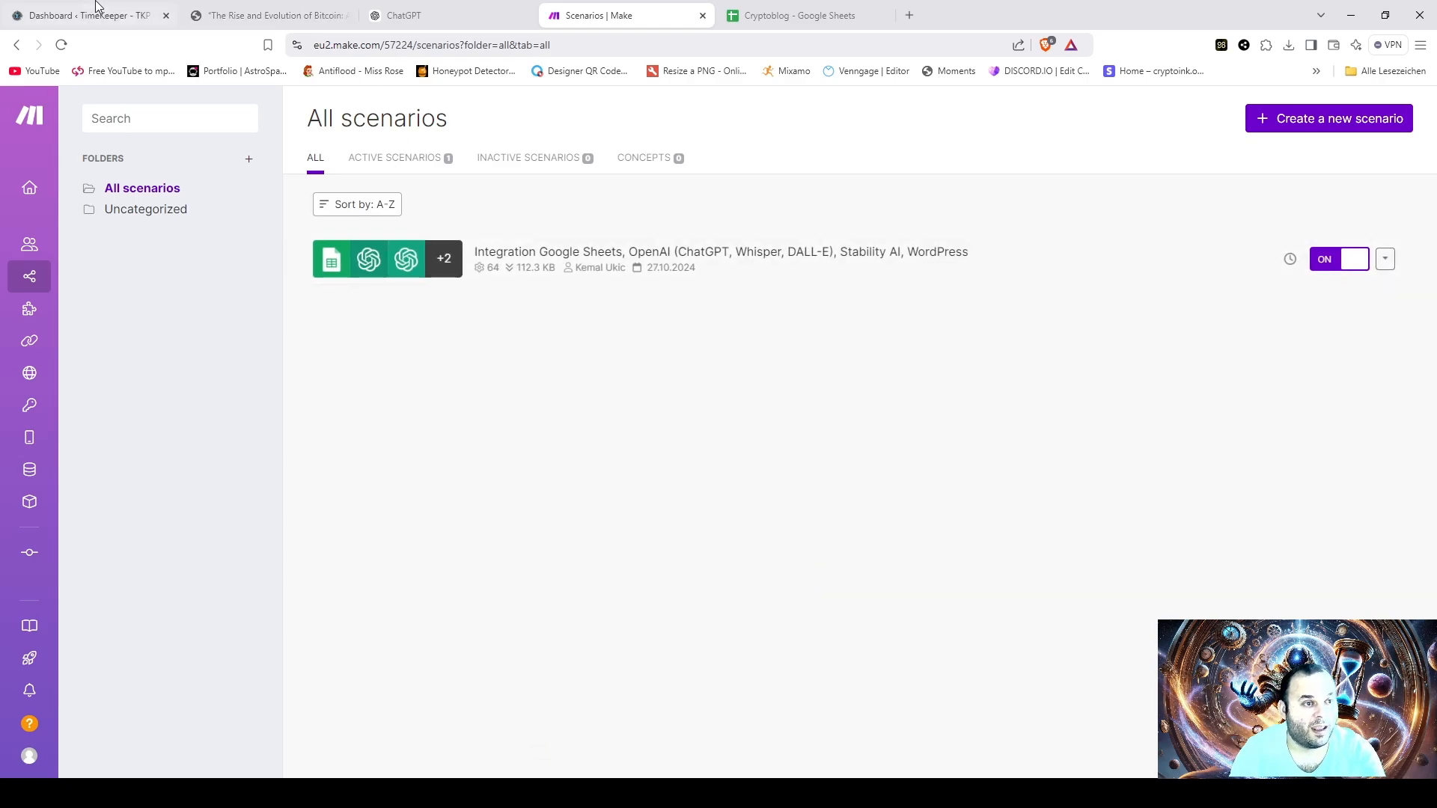
- Switch to the TimeKeeper WordPress dashboard and open the list of all posts
left_click(54, 16)
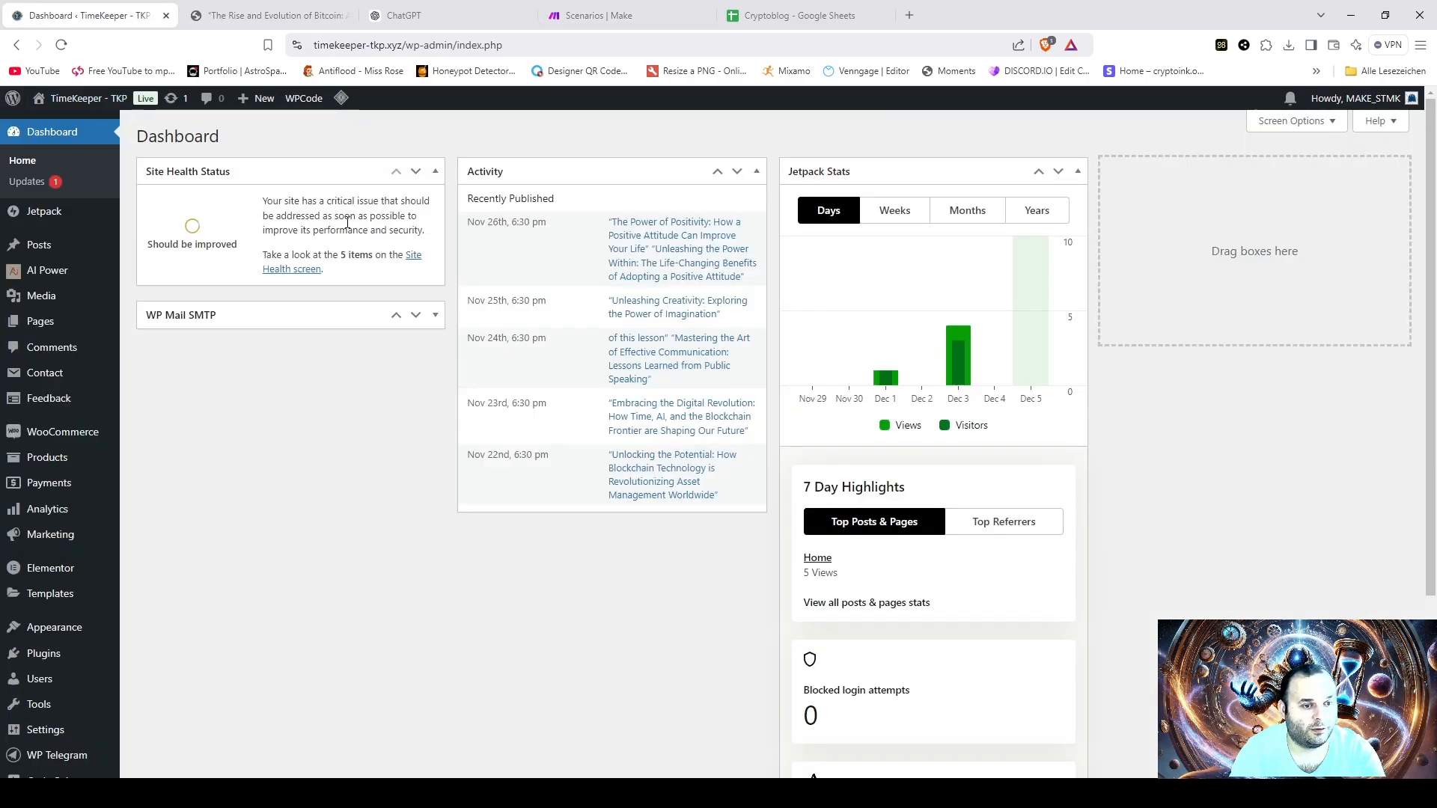
left_click(254, 15)
left_click(90, 15)
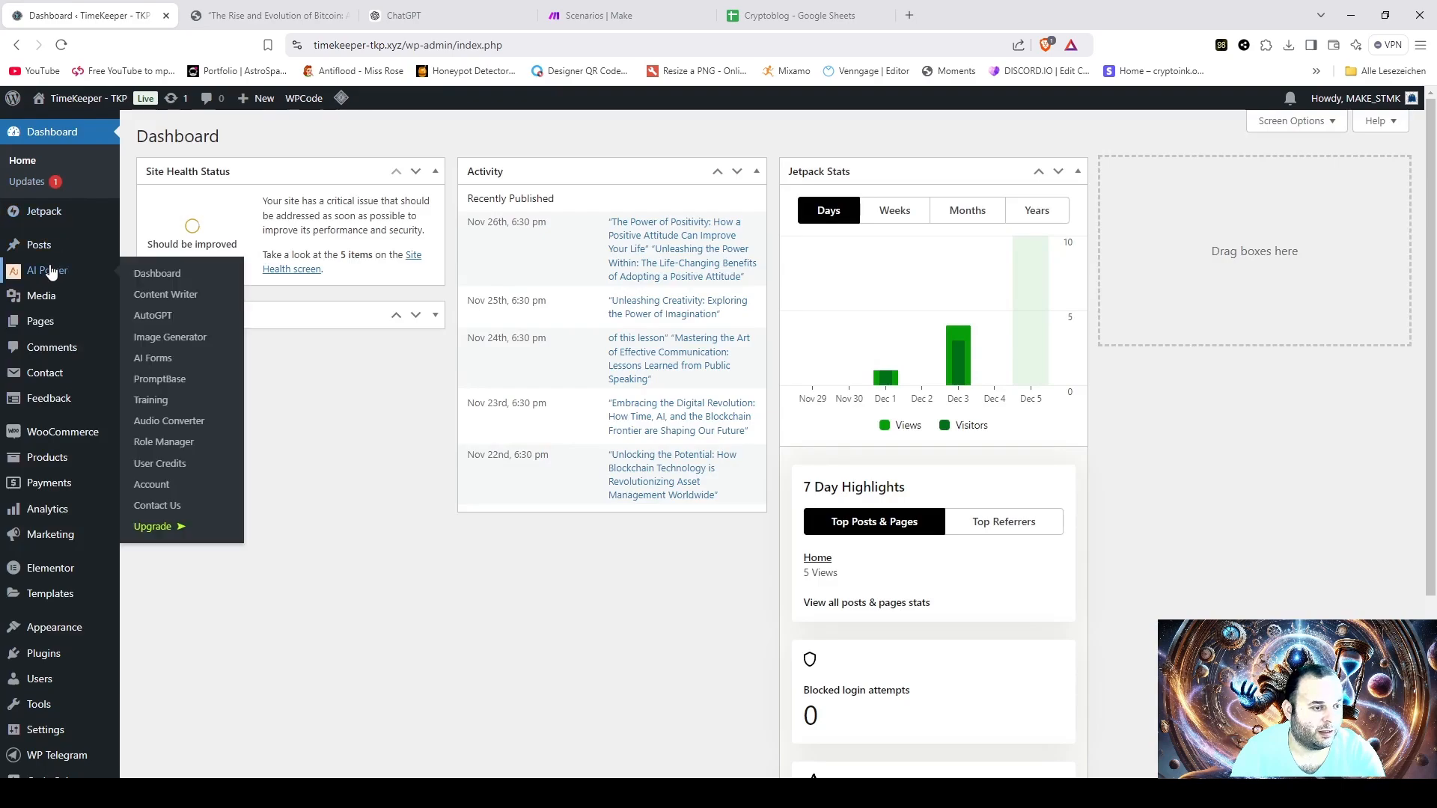
left_click(143, 246)
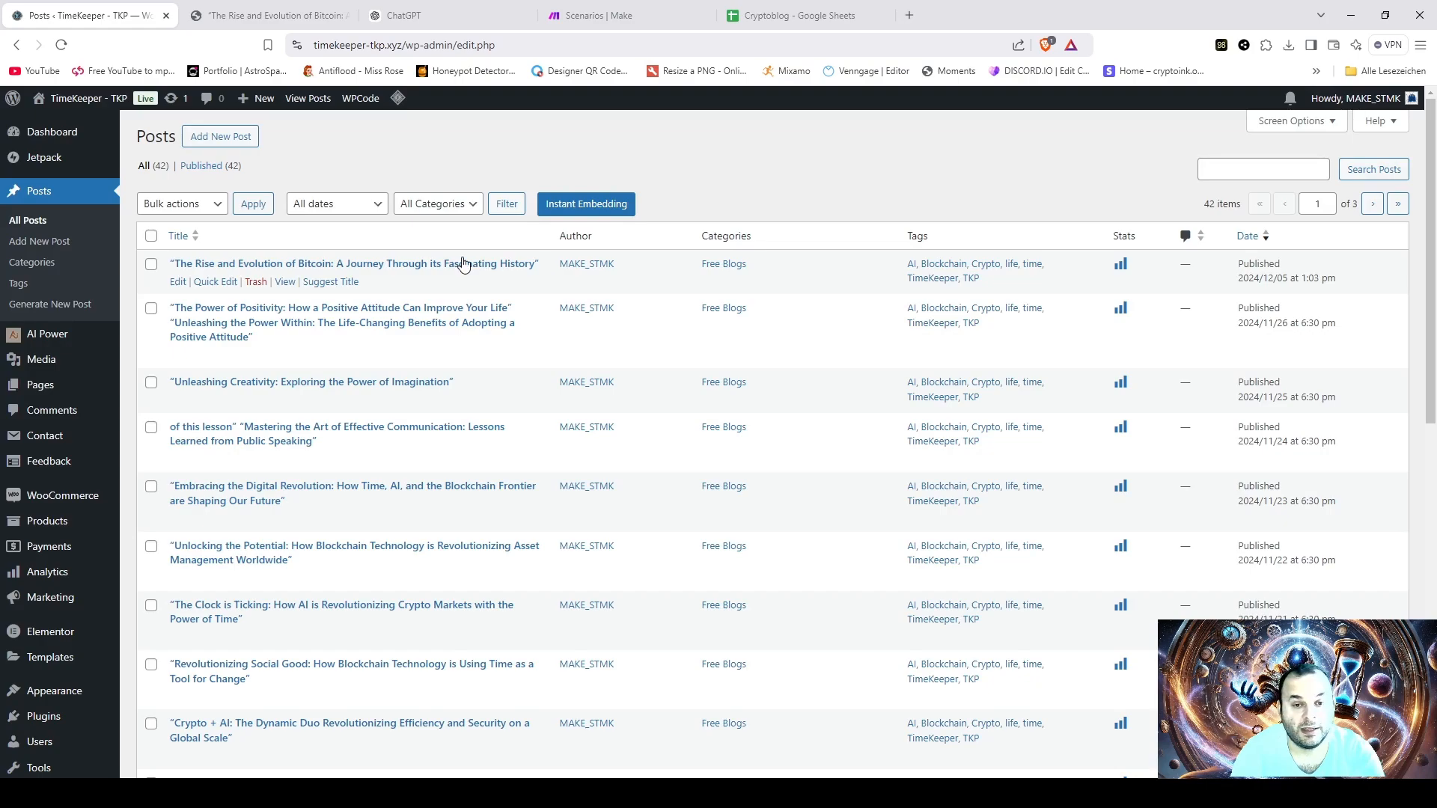
- Open the Bitcoin post for editing in WordPress, and copy its title text from the live post page
left_click(177, 282)
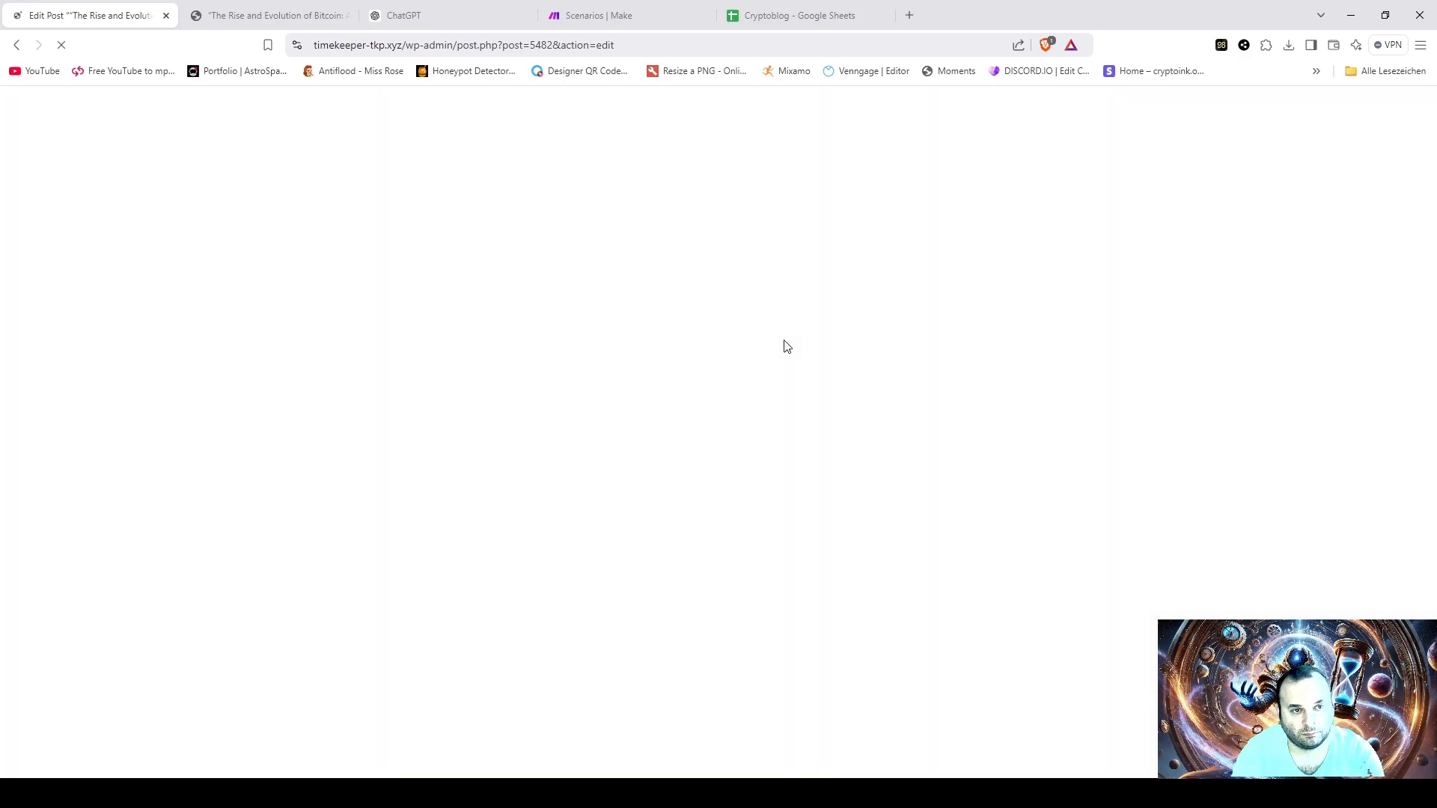
left_click(226, 26)
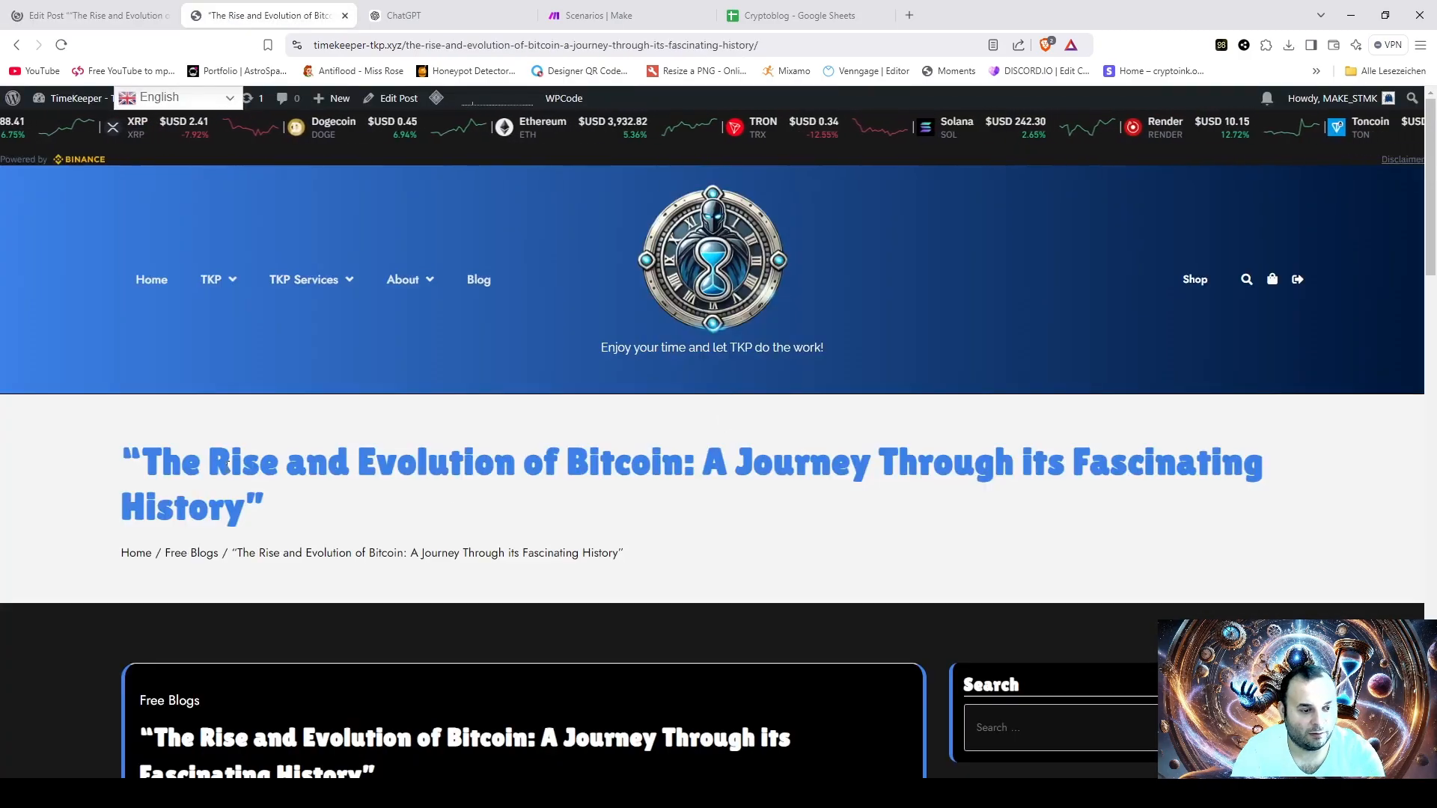
left_click_drag(142, 463, 240, 511)
key("ctrl+c")
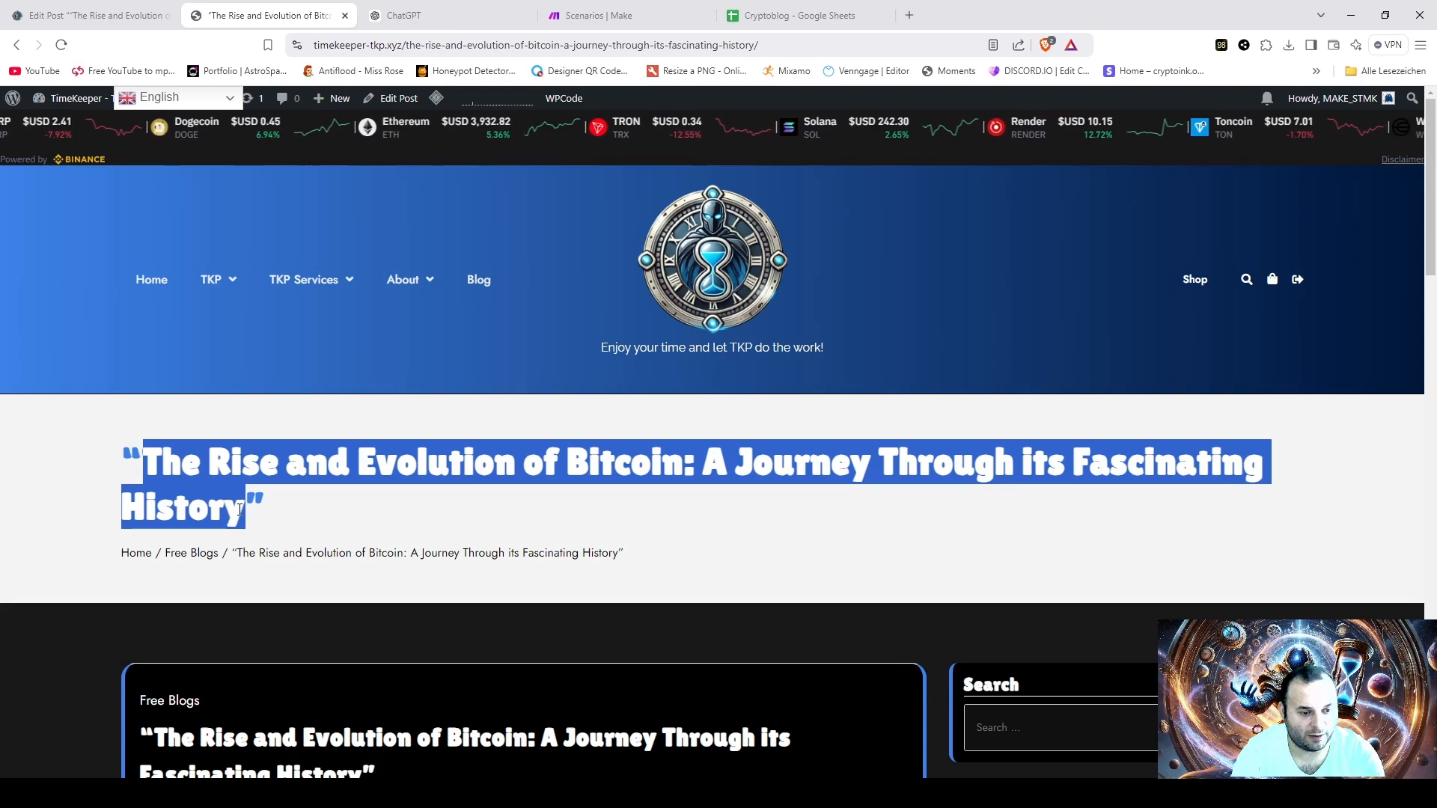
left_click(317, 530)
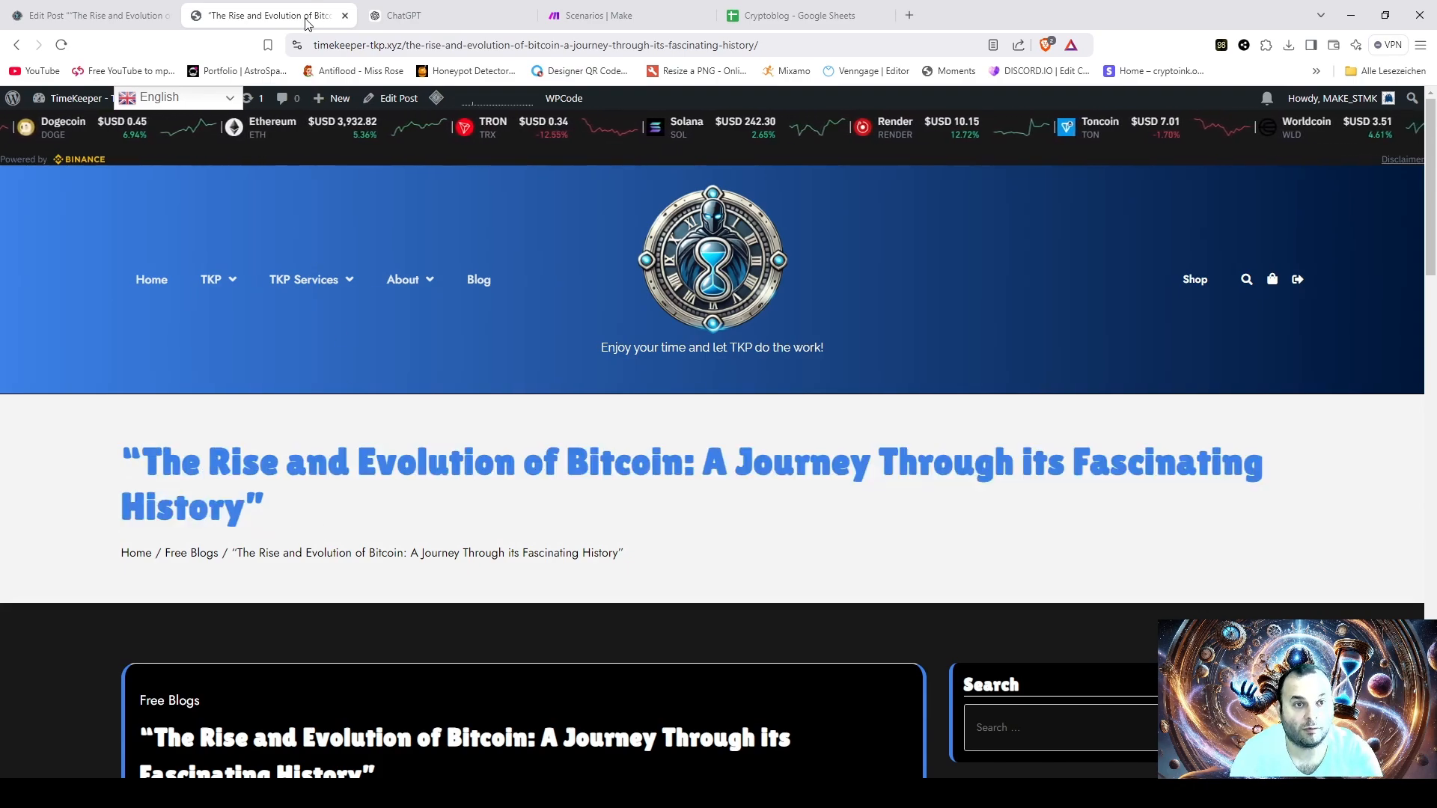
- Switch to ChatGPT and request a blog post image for the title "The Rise and Evolution of Bitcoin: A Journey Through its Fascinating History"
left_click(408, 16)
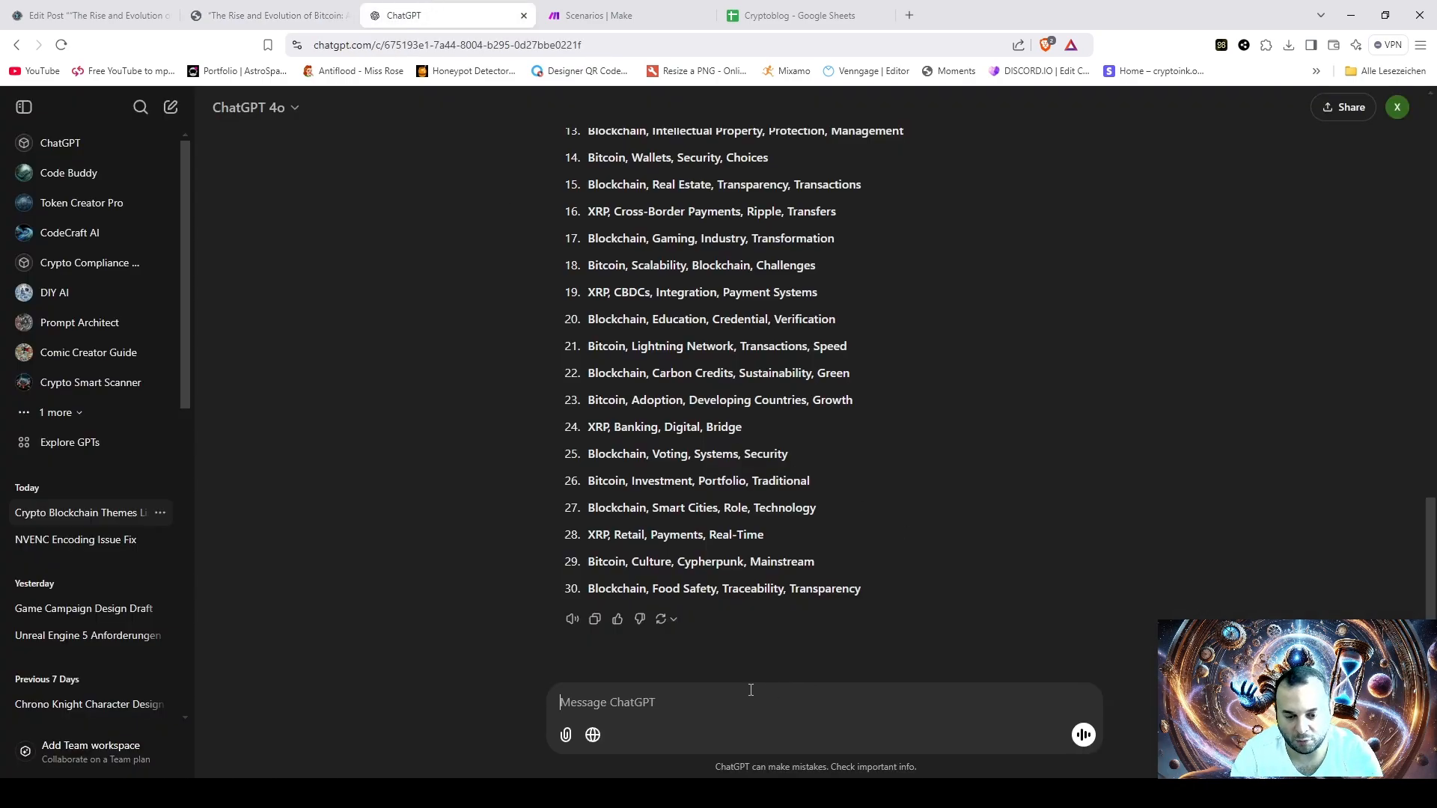
type("create me a")
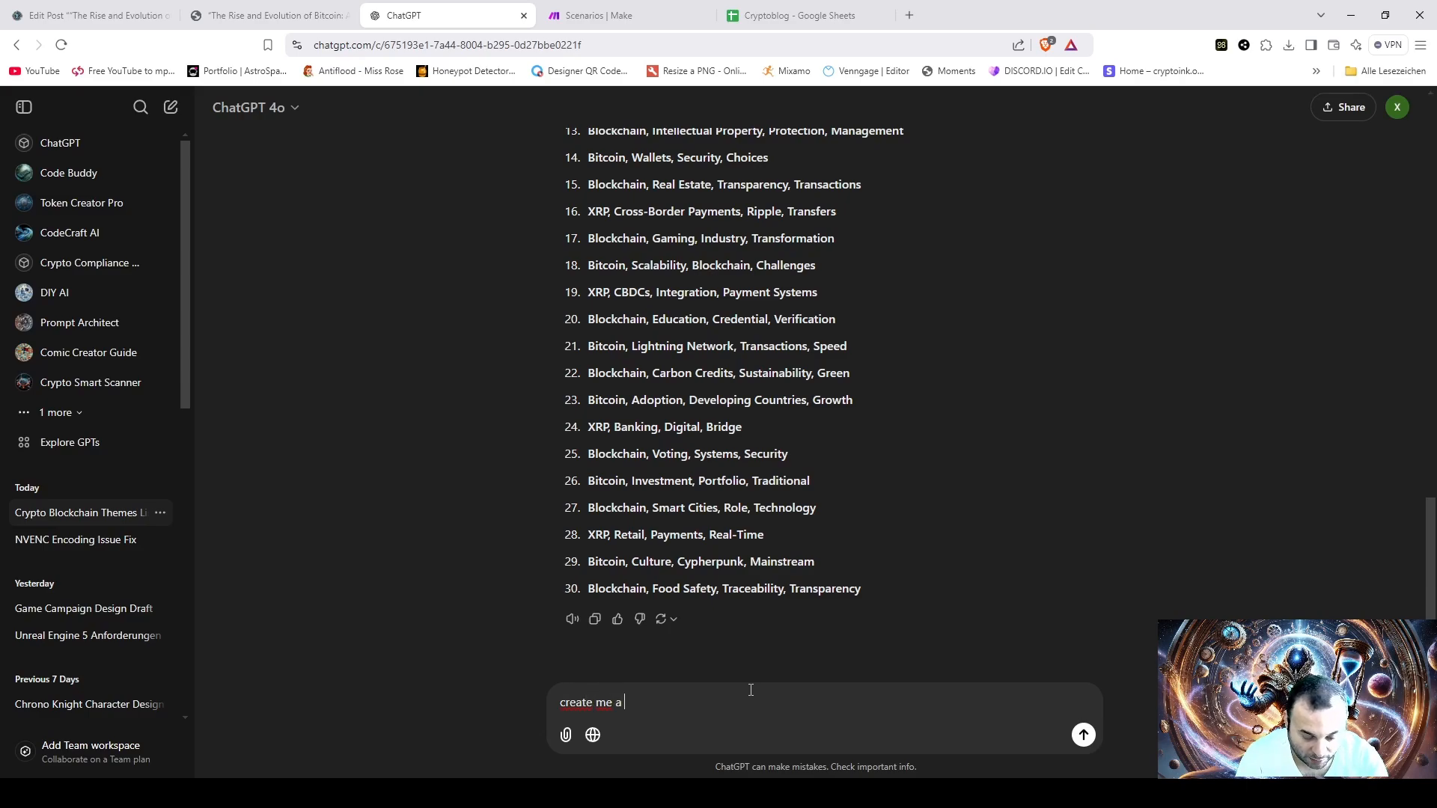
type(" blog pos")
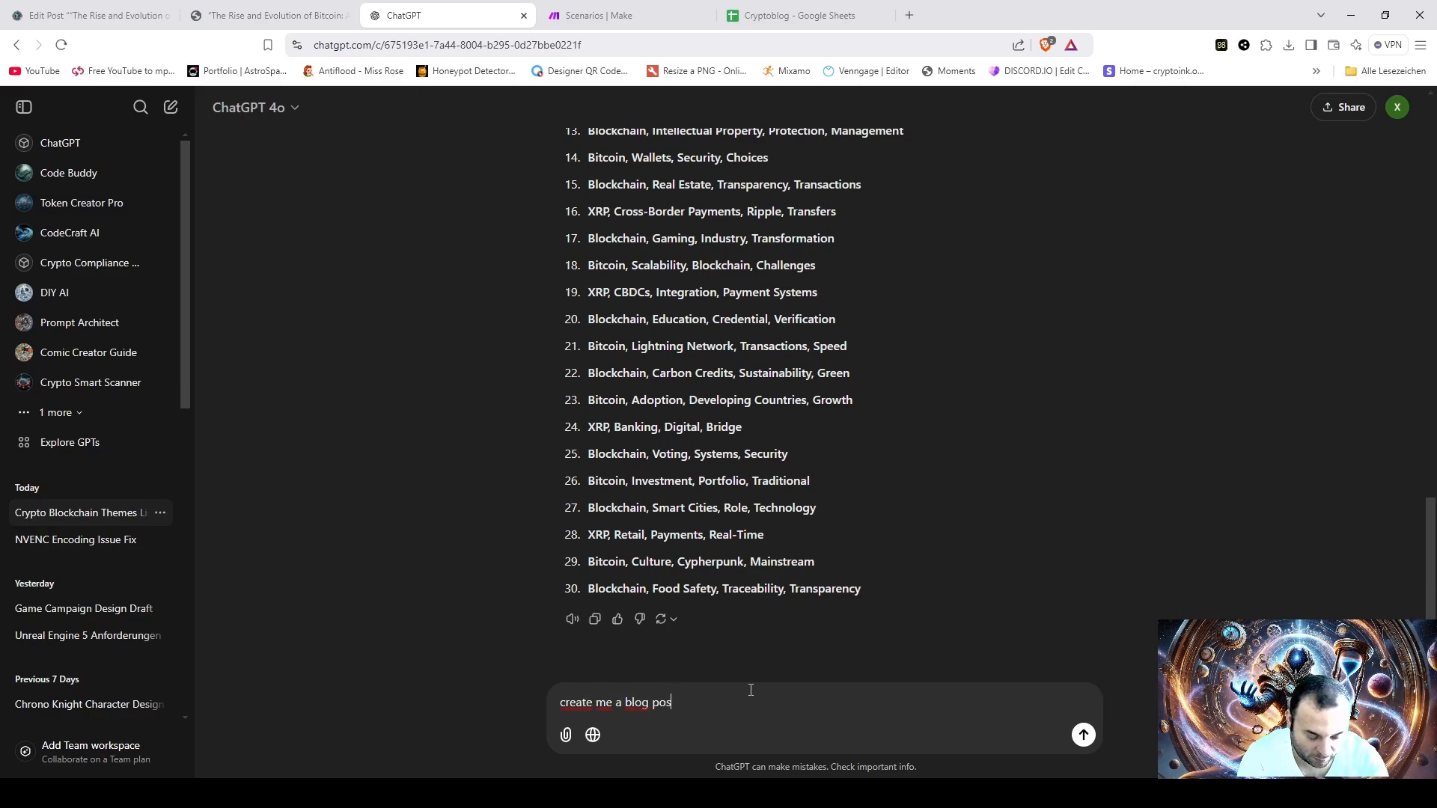
type("t image for th")
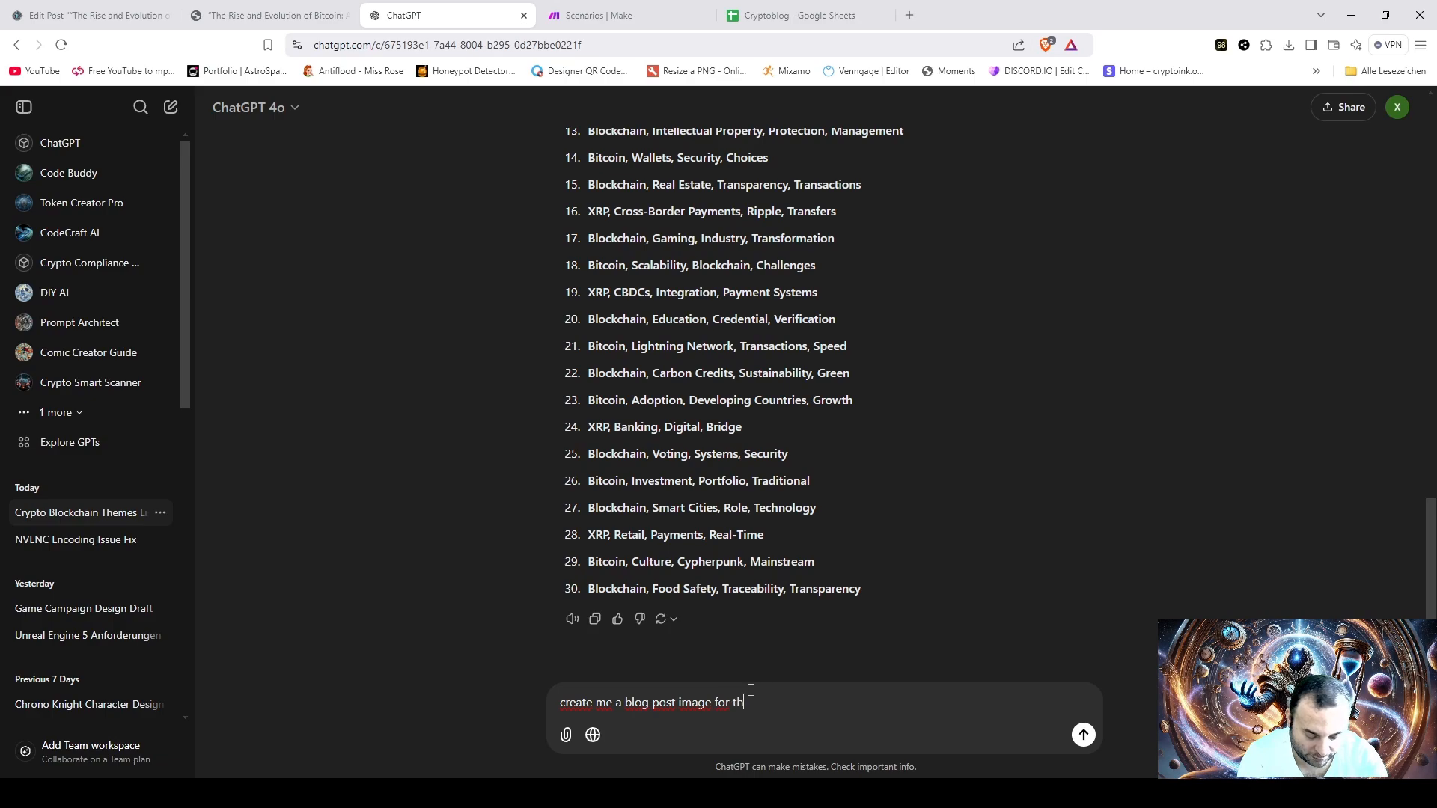
type("is title ")
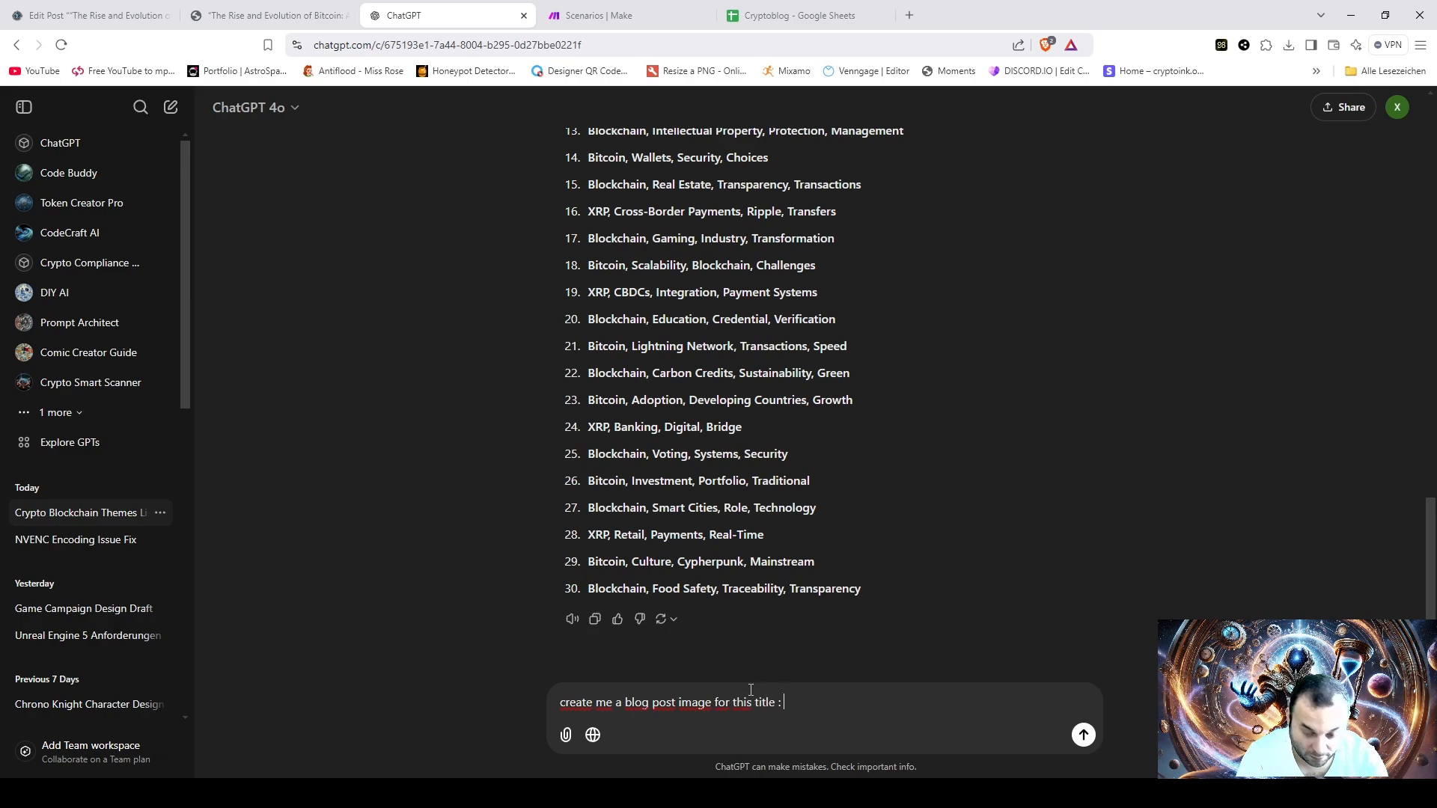
type(":")
key("ctrl+v")
key("Return")
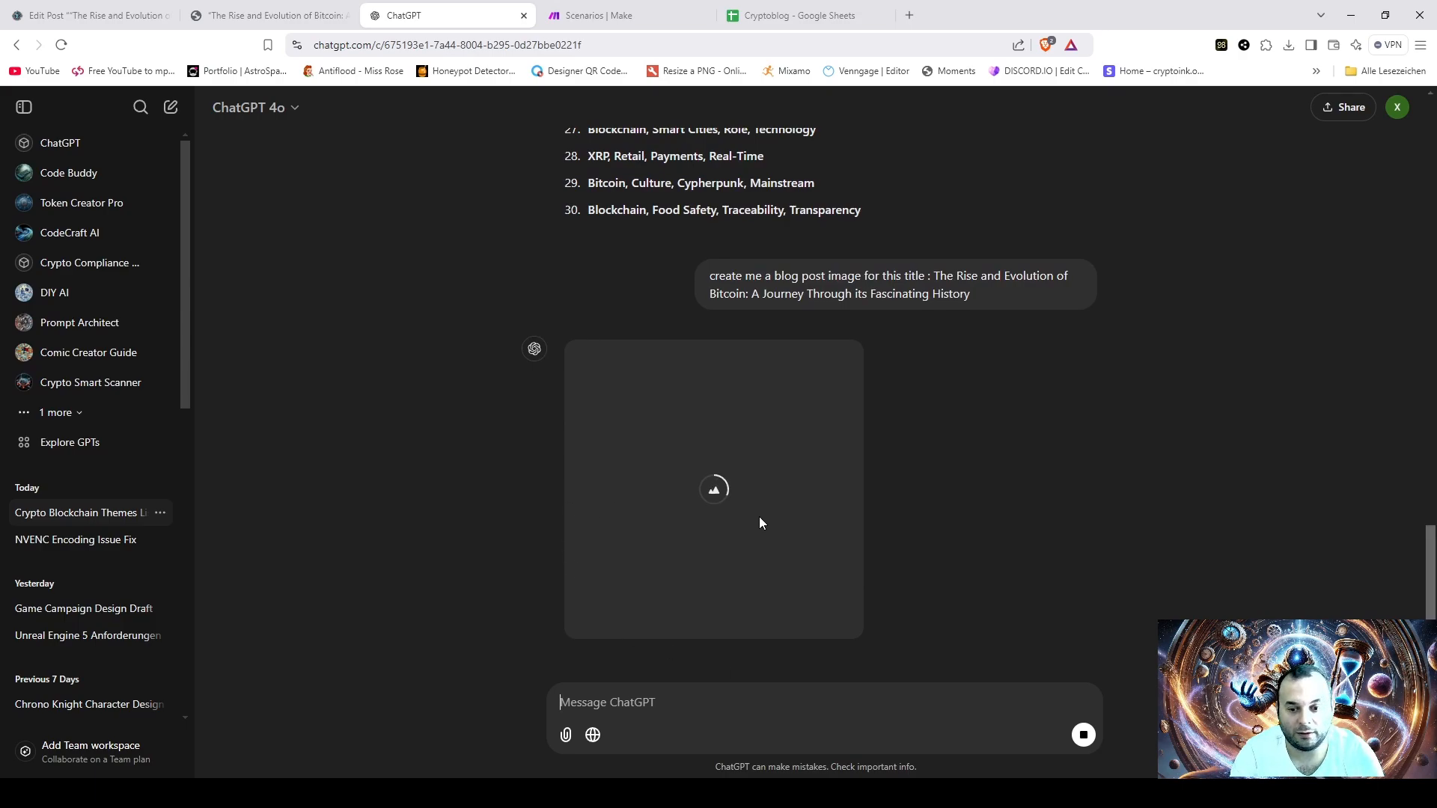
- Download the Bitcoin image generated in ChatGPT as BTC_Blog.webp
left_click(233, 9)
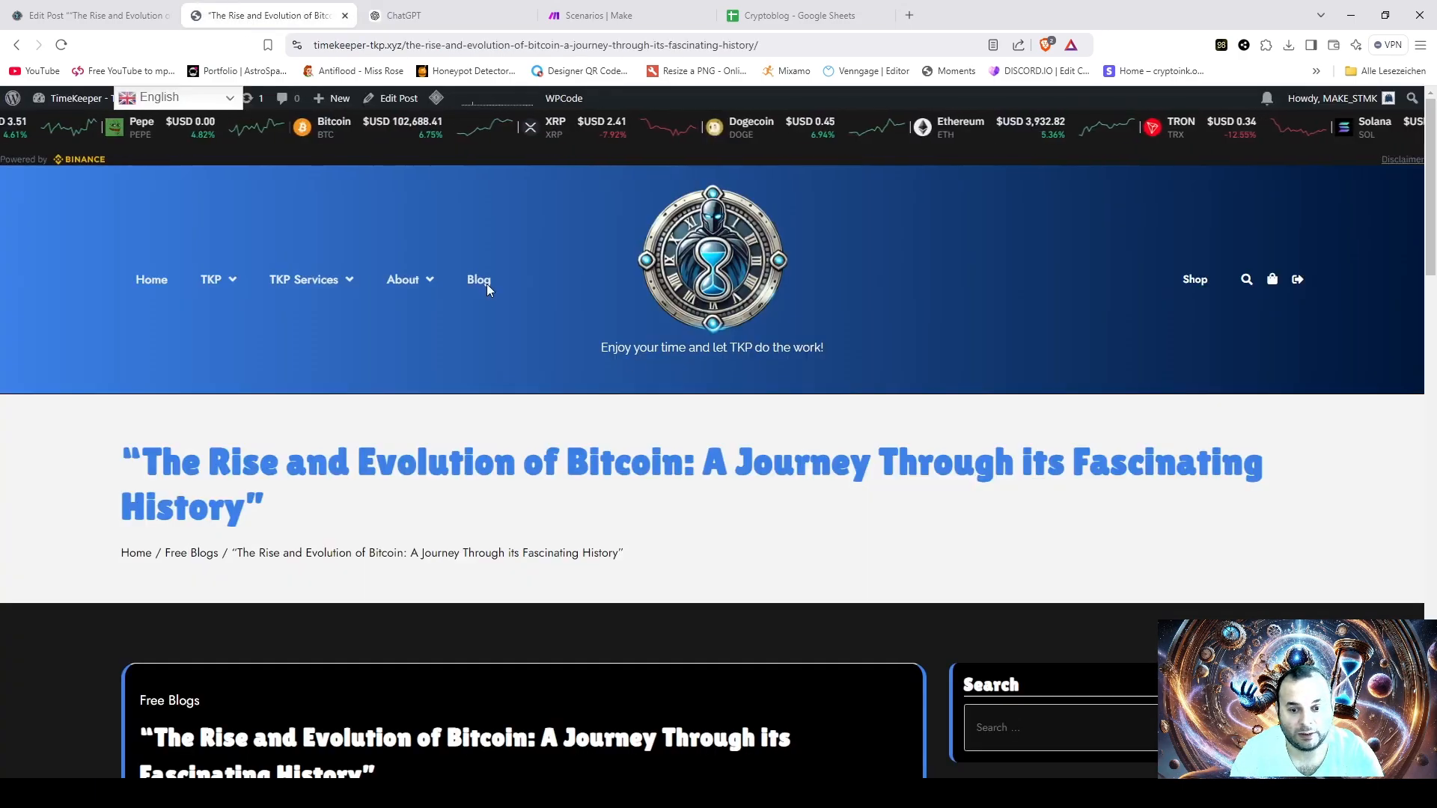
left_click(99, 9)
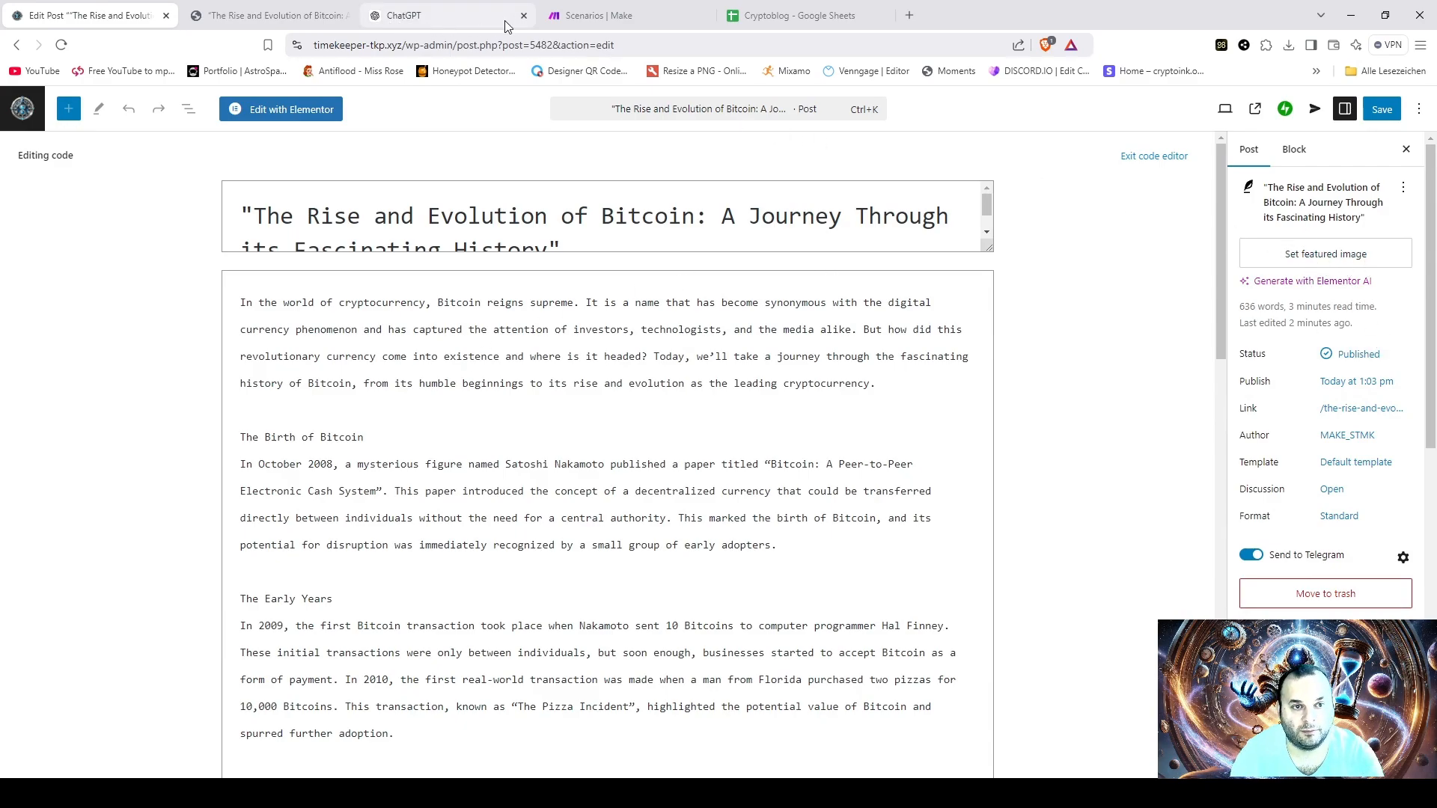
left_click(442, 11)
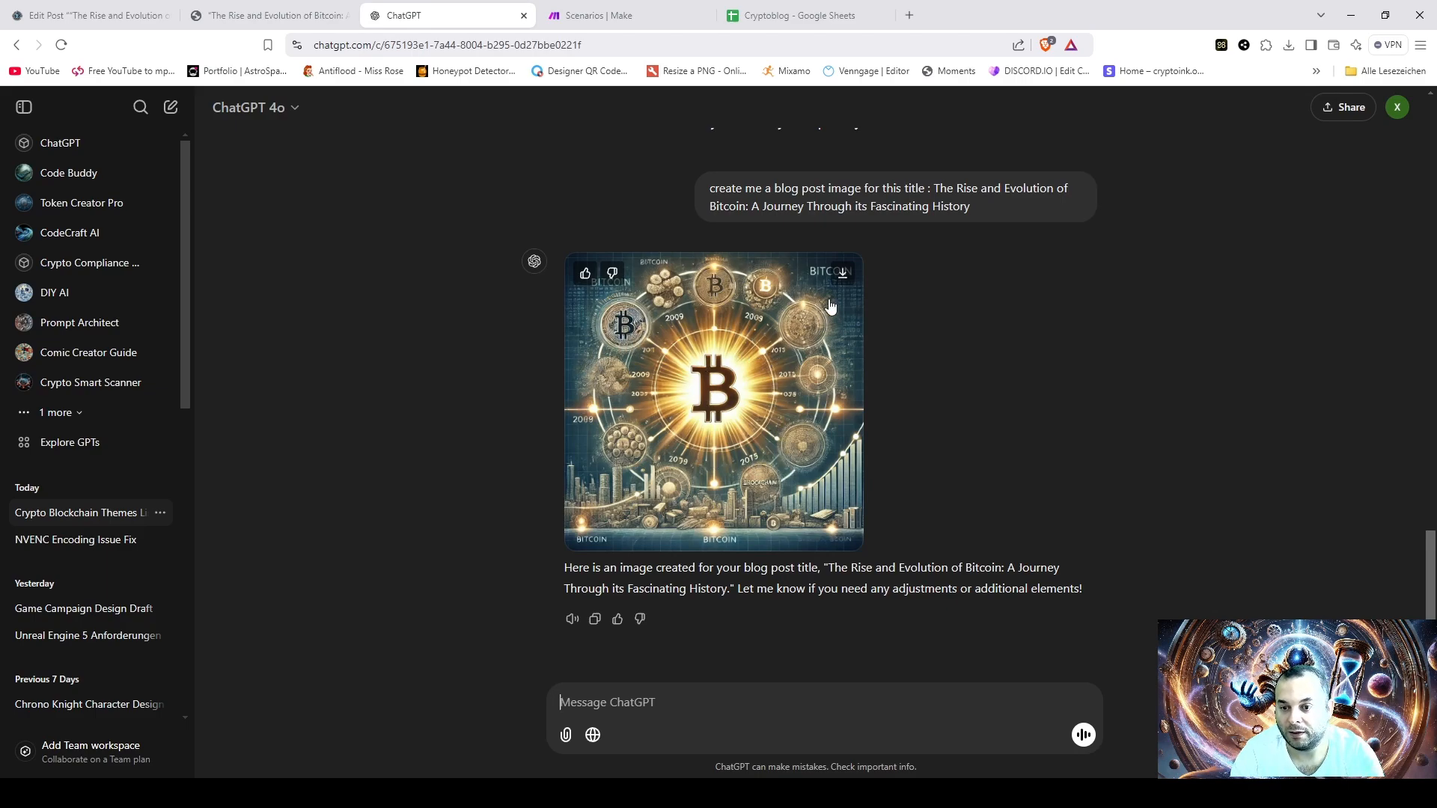
left_click(842, 276)
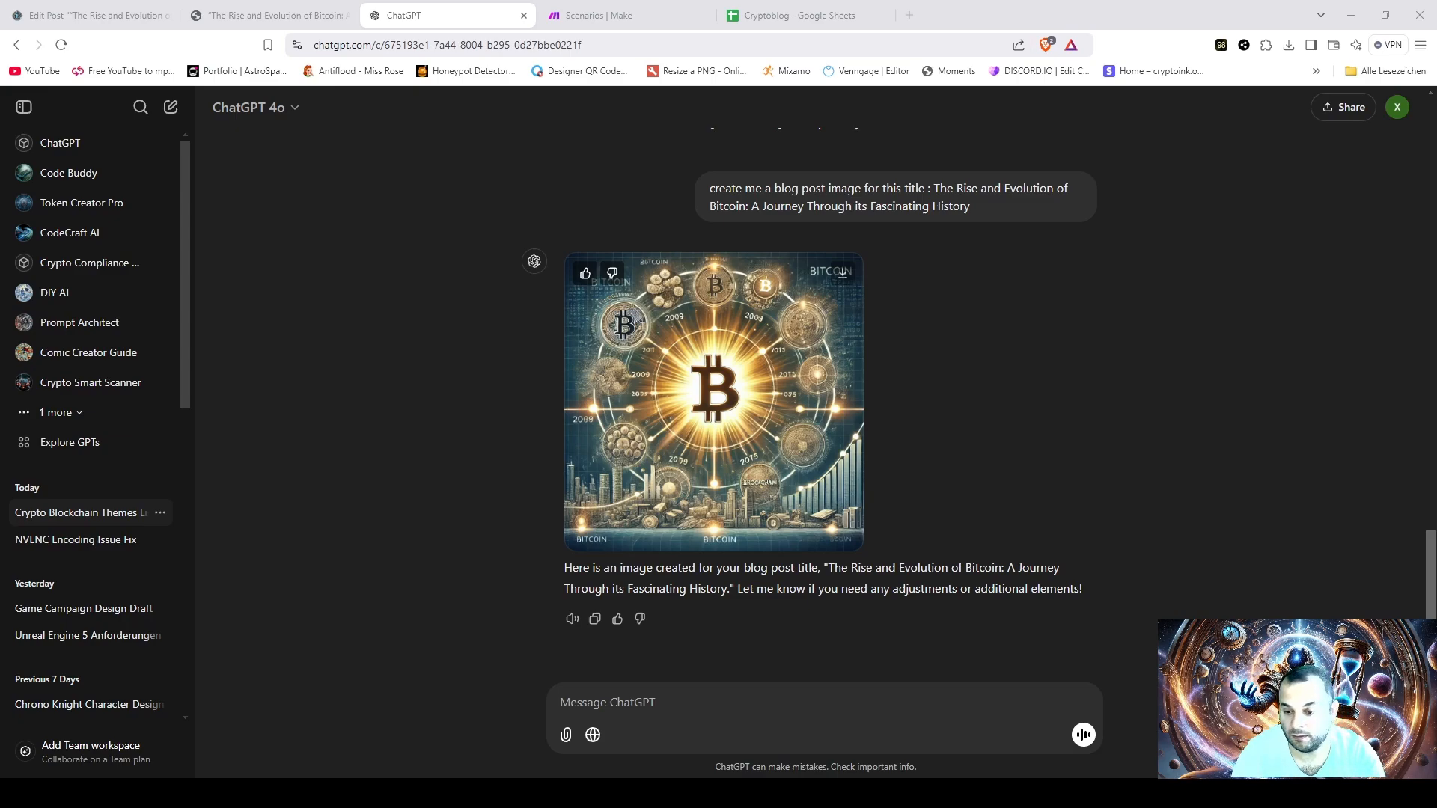
left_click(907, 650)
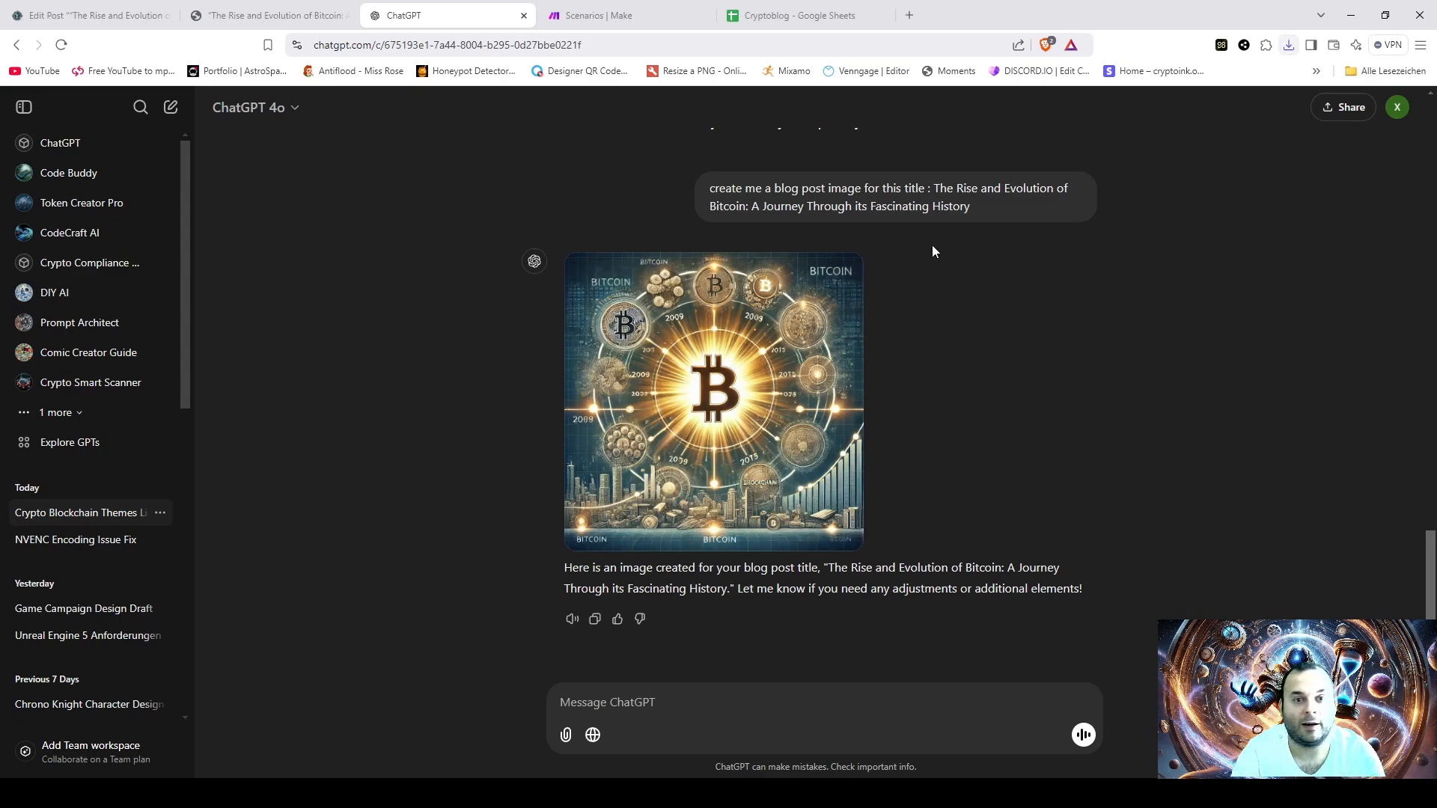
- Switch to the WordPress editor of the Bitcoin post, upload BTC_Blog.webp as its featured image, and save the post
left_click(262, 15)
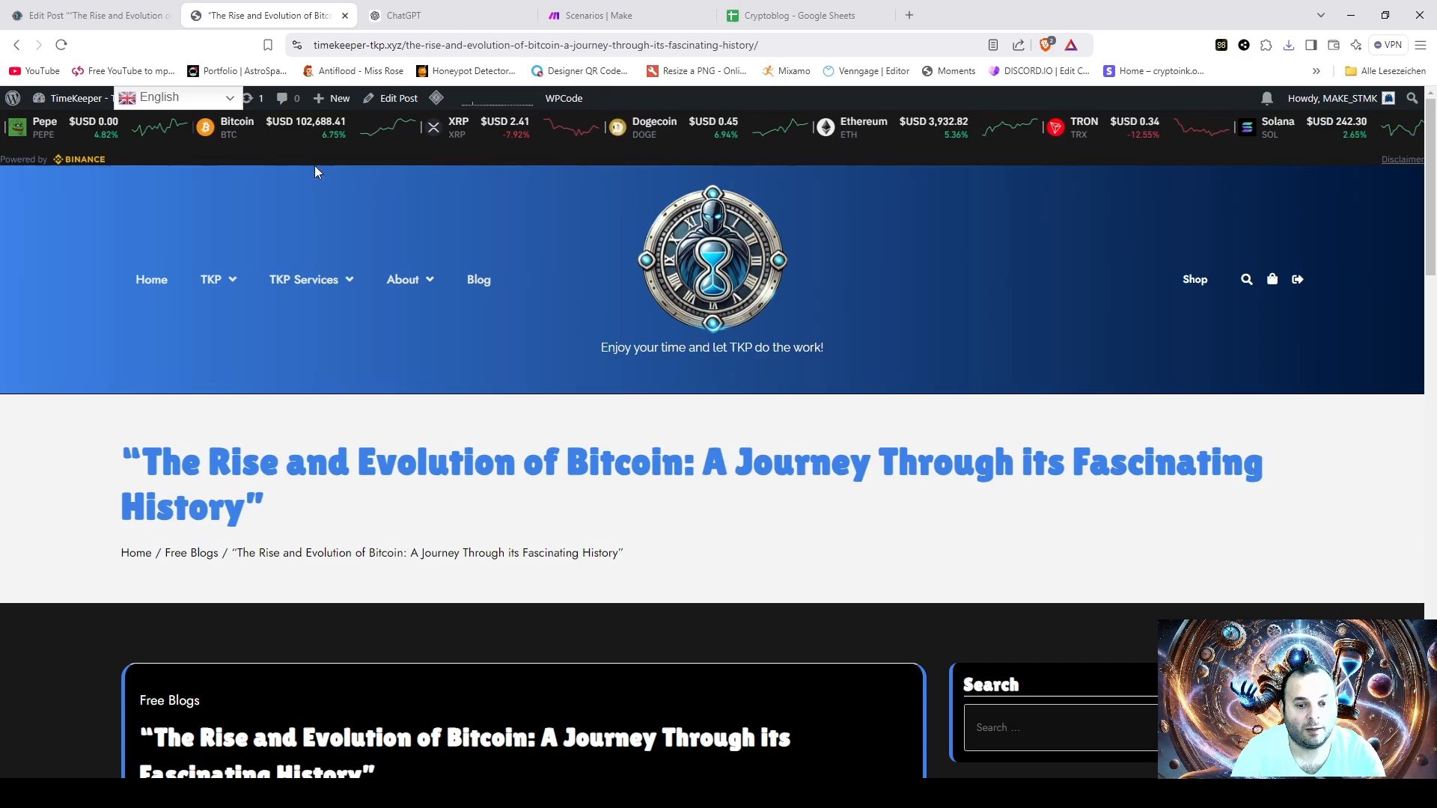
left_click(86, 8)
left_click(1338, 256)
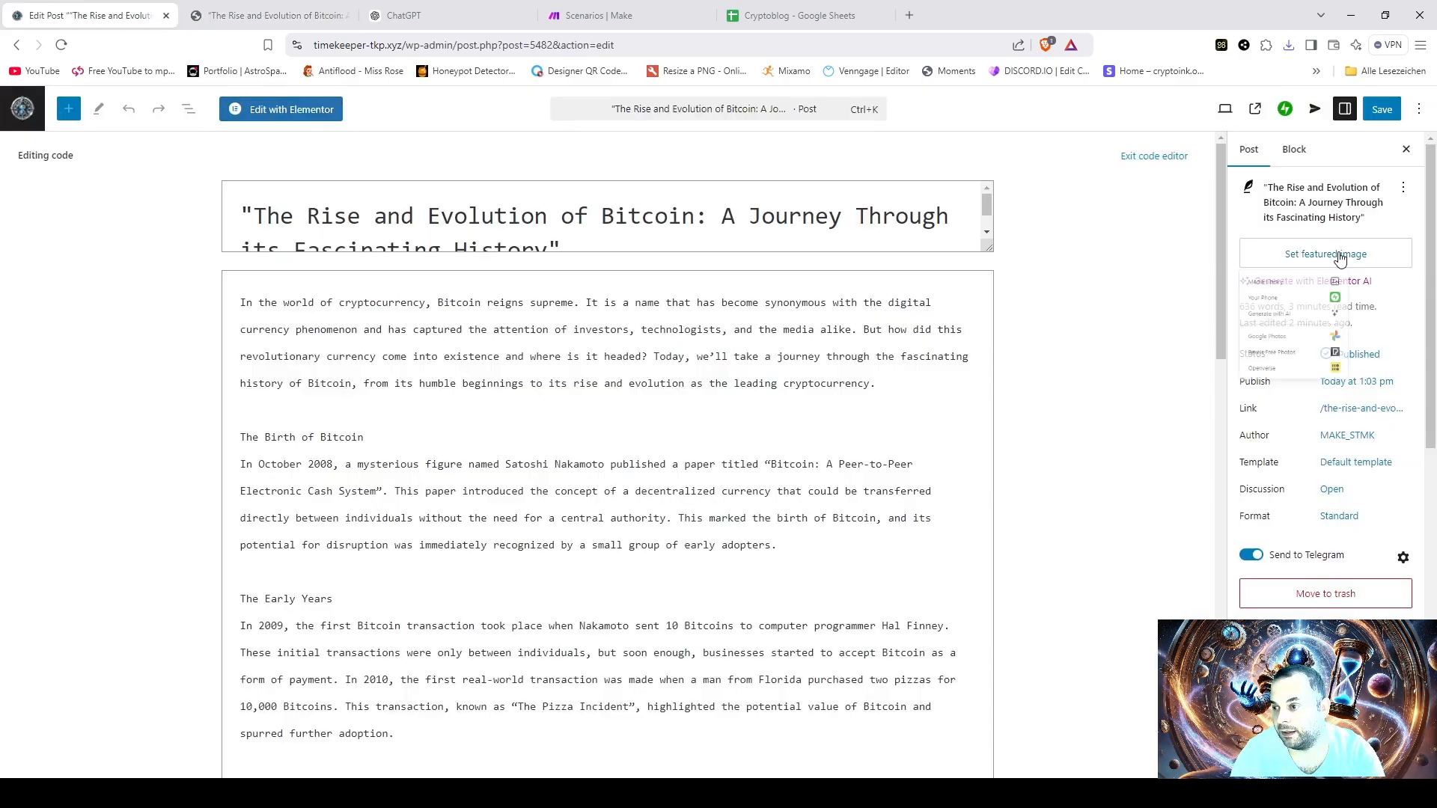
left_click(1297, 298)
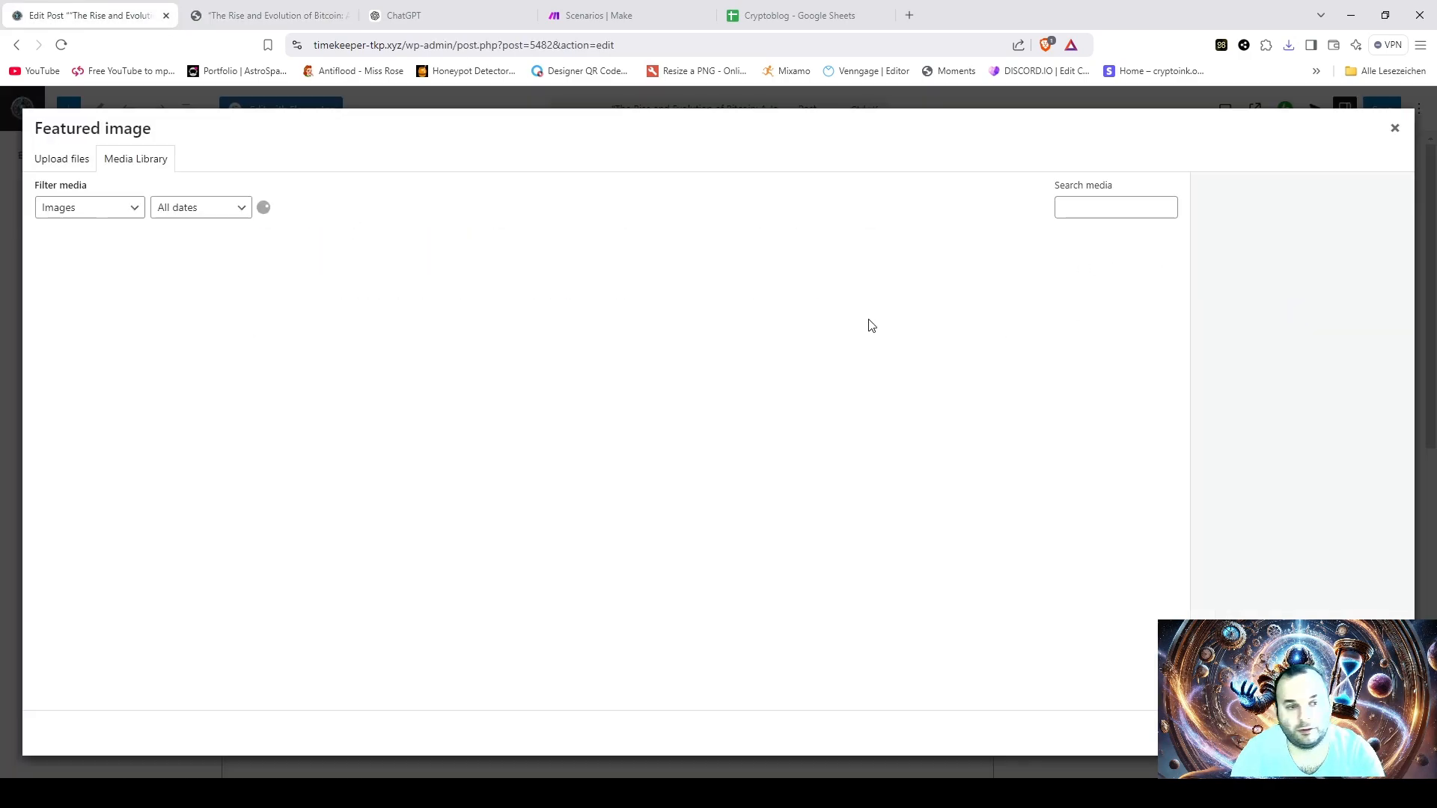
left_click(66, 165)
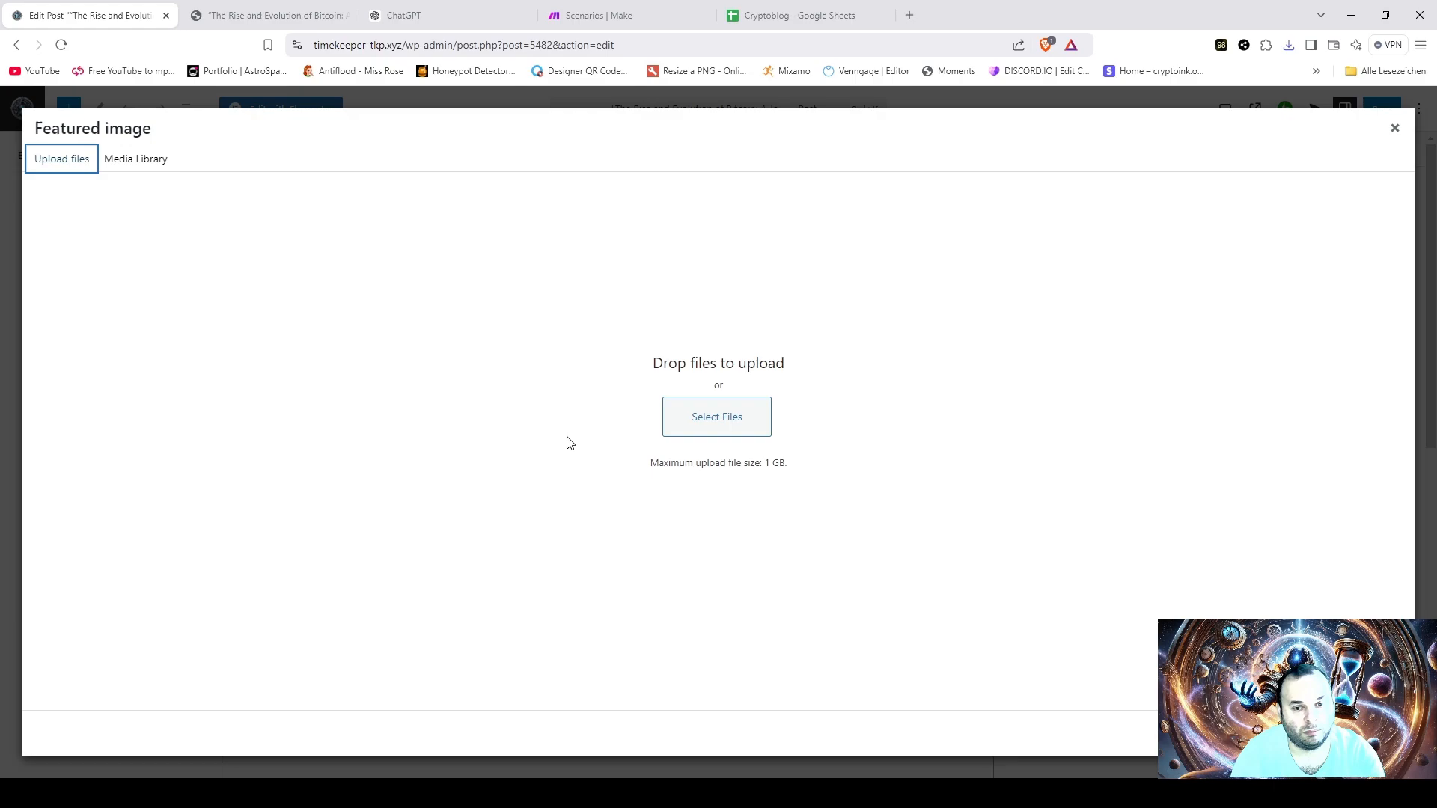
left_click(720, 428)
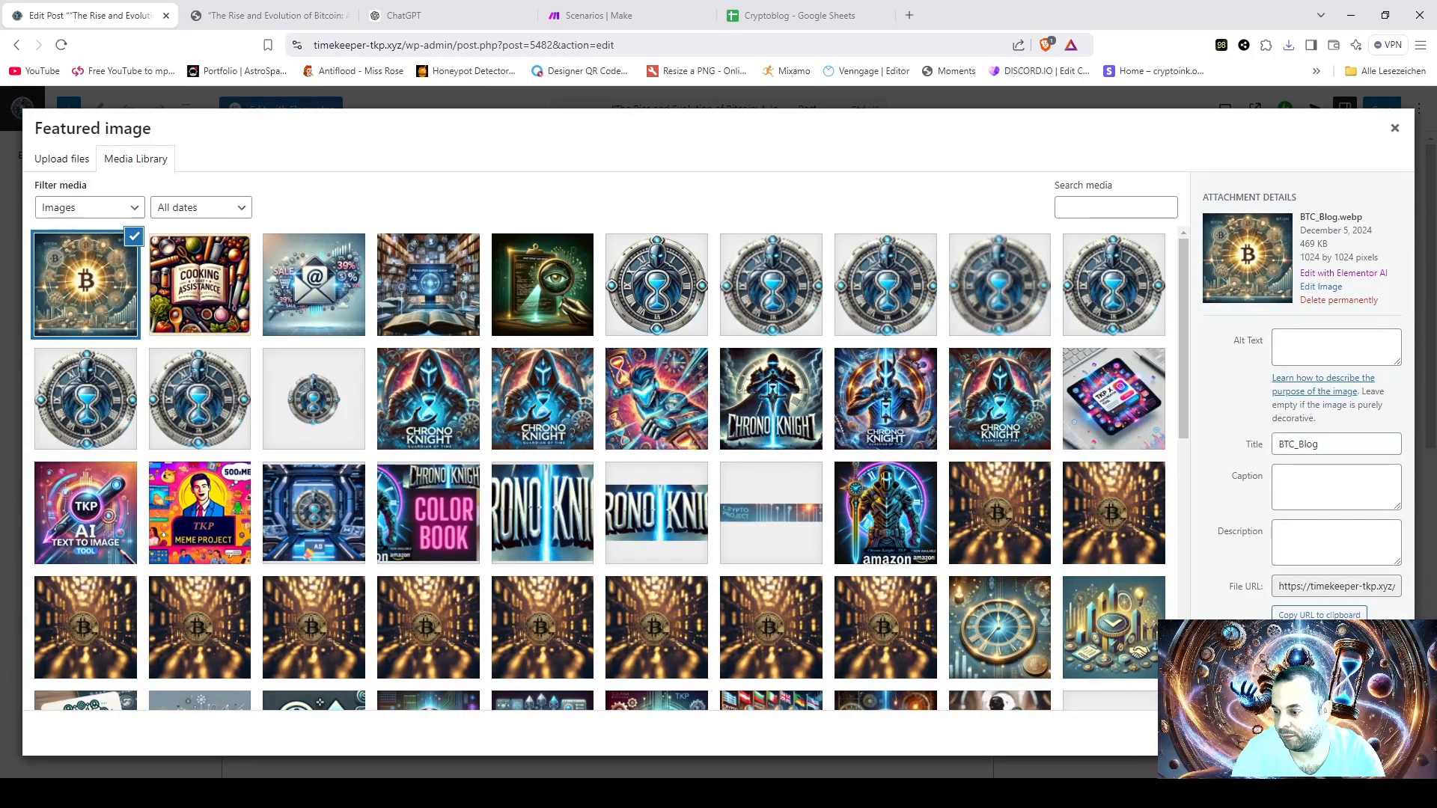
left_click(1350, 734)
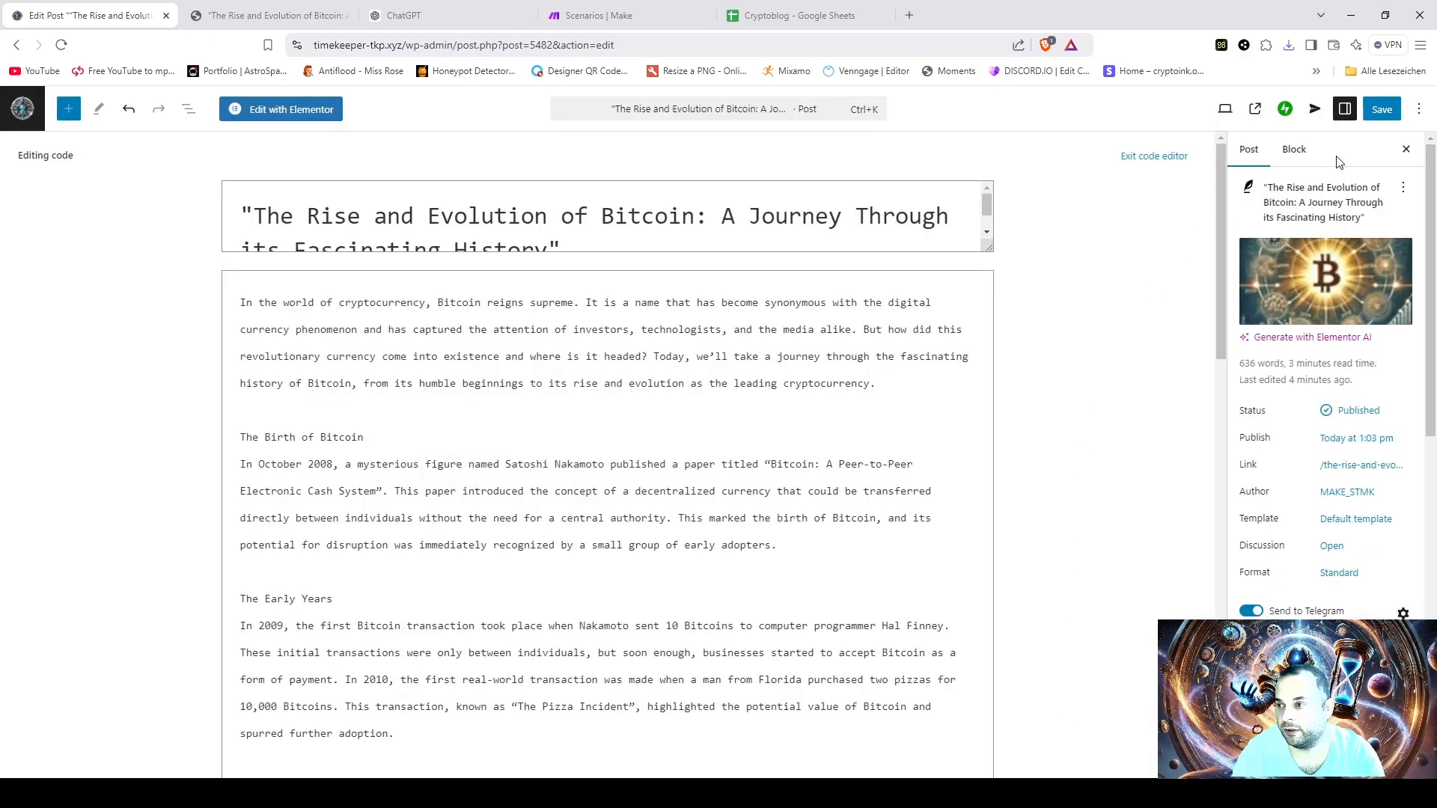
left_click(1376, 120)
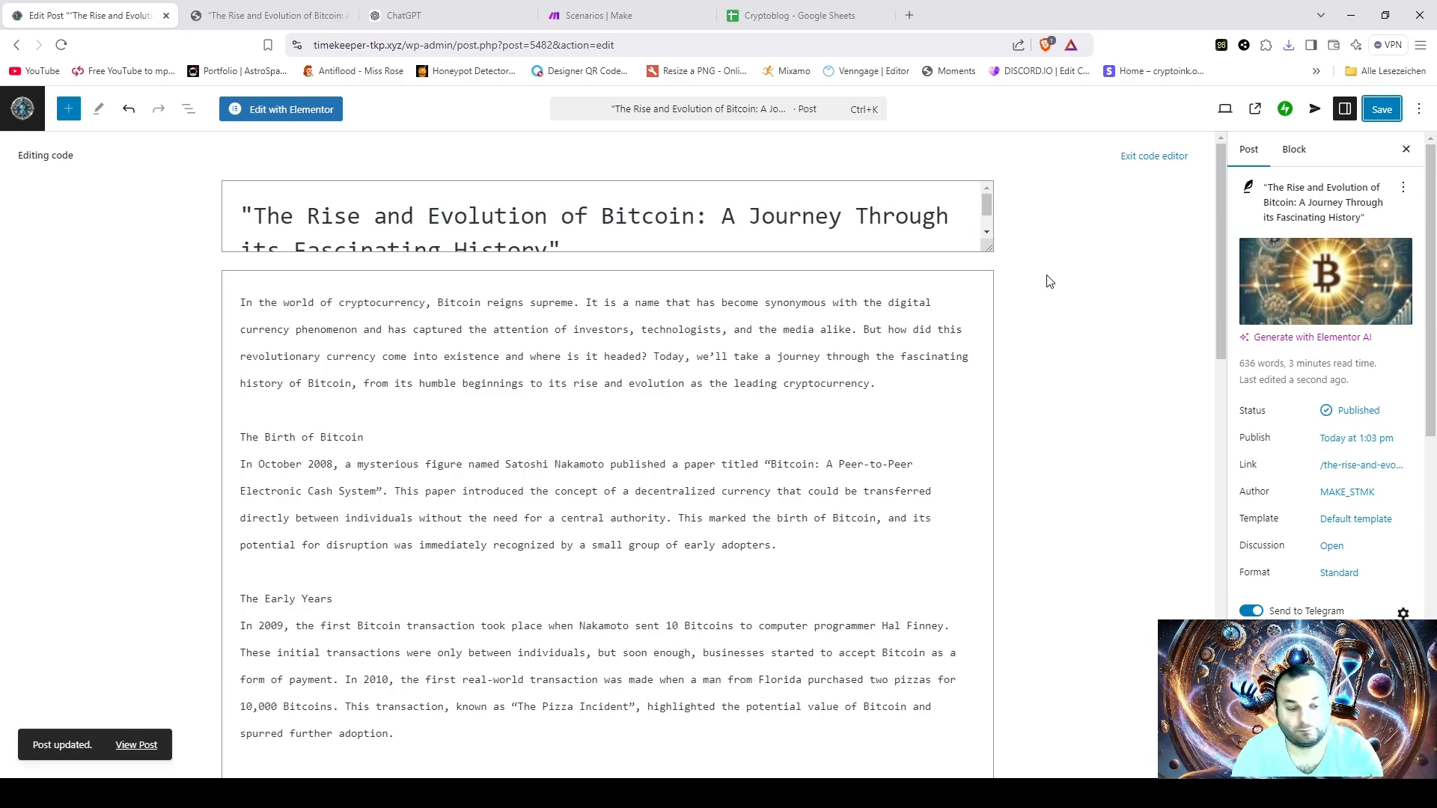
- Reload the live Bitcoin post and examine its featured image, tags and related posts
left_click(268, 17)
scroll(768, 497, "down", 6)
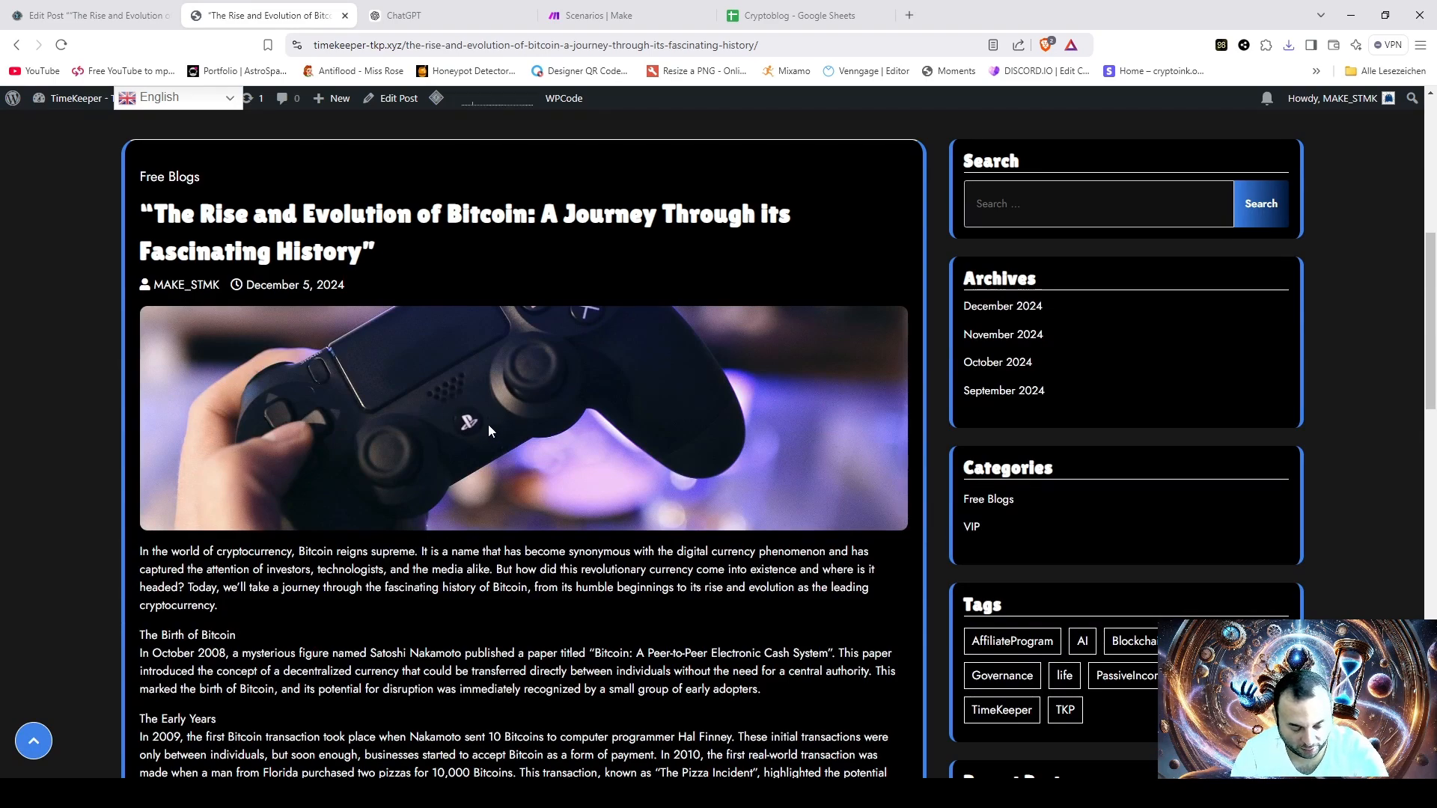
key("F5")
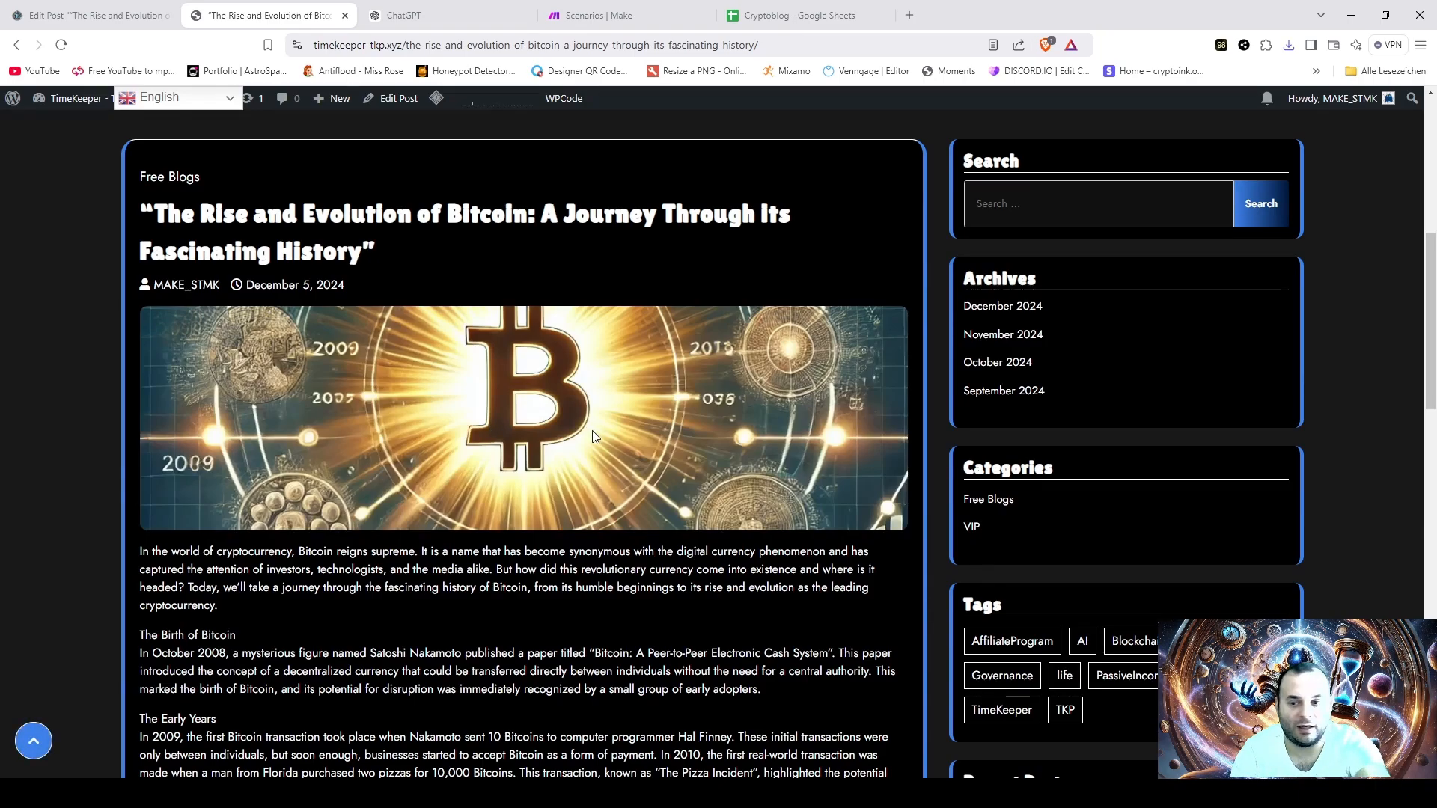
scroll(670, 410, "down", 15)
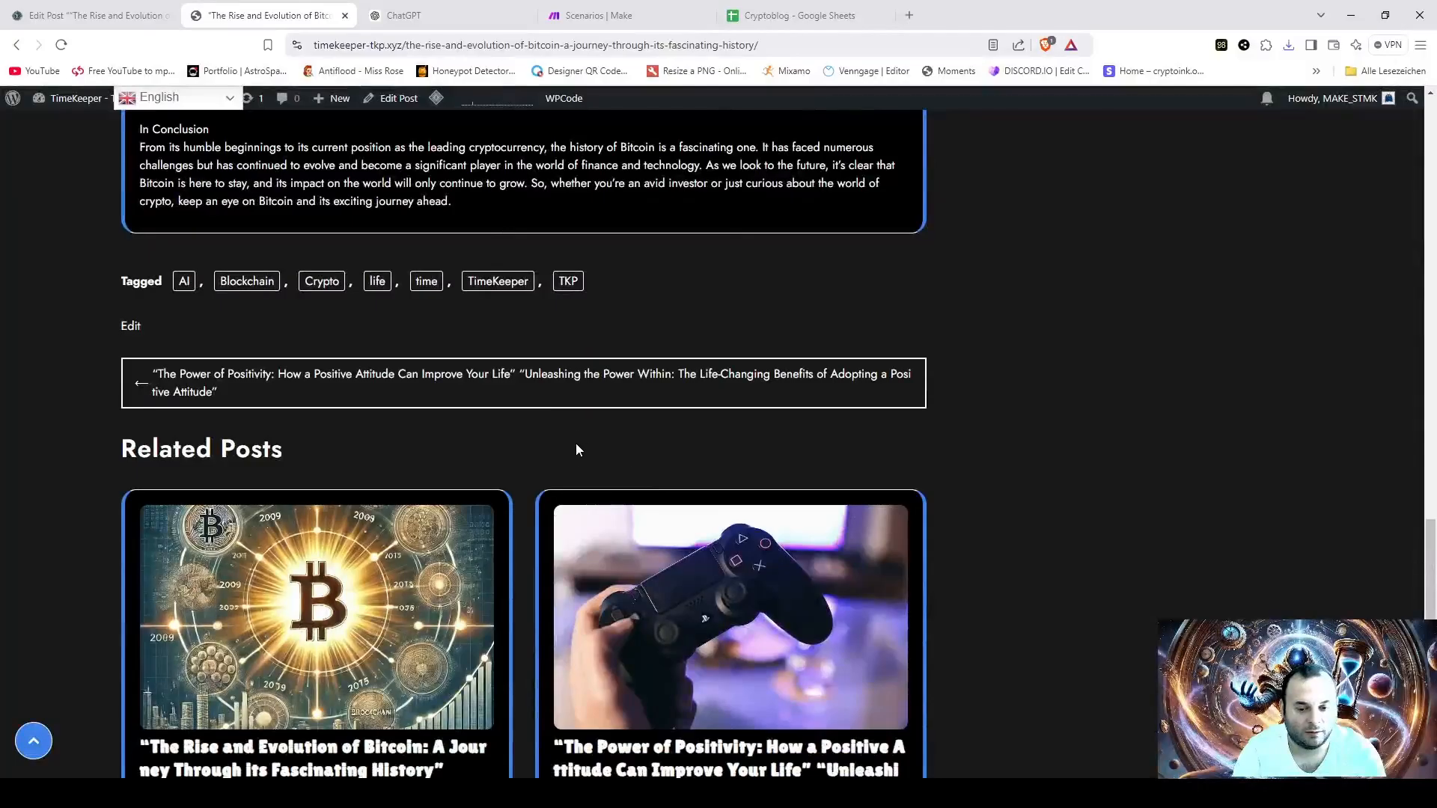
scroll(748, 479, "down", 4)
scroll(713, 478, "up", 6)
scroll(713, 478, "up", 15)
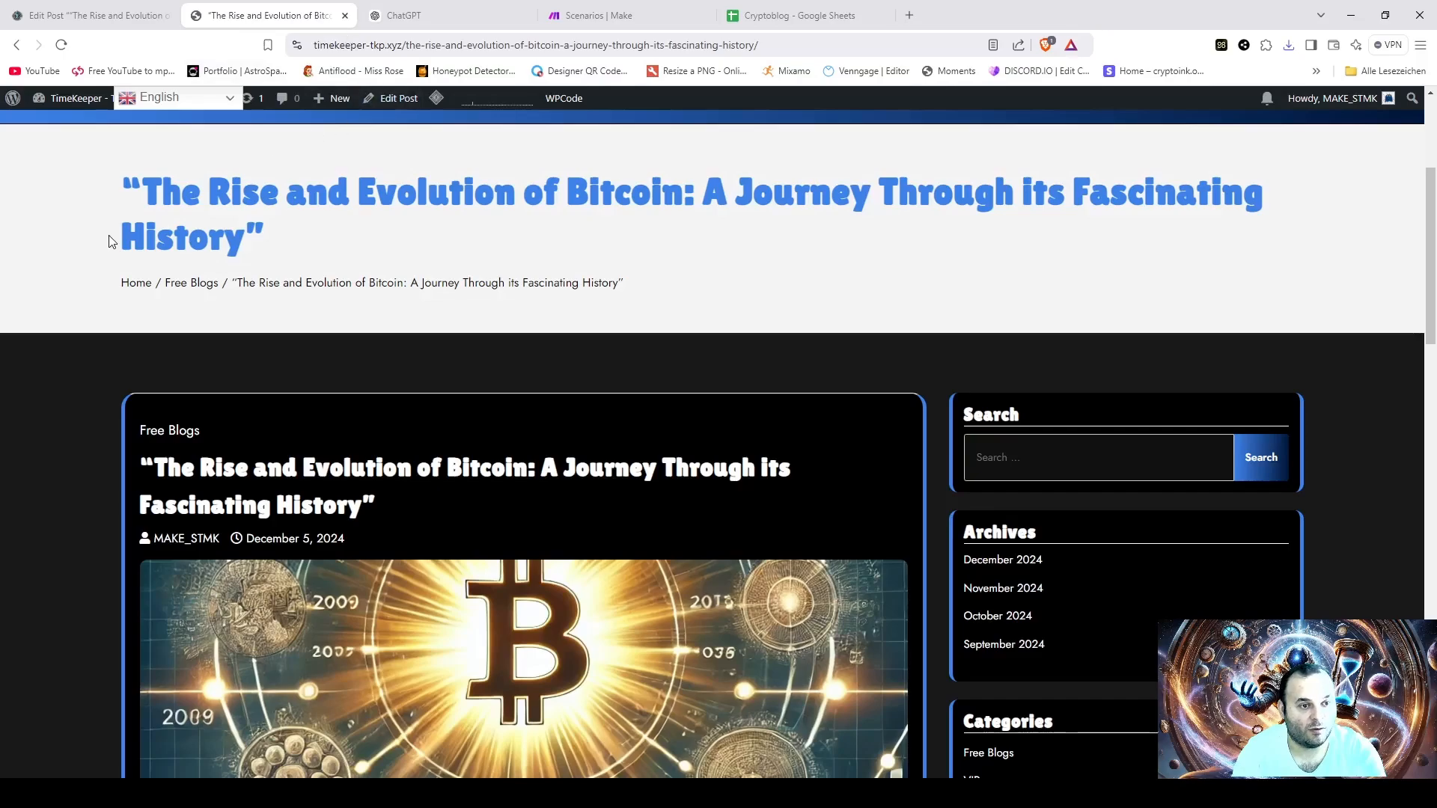
- Open the TimeKeeper site's home page and look over its banner area
scroll(89, 231, "up", 3)
left_click(150, 233)
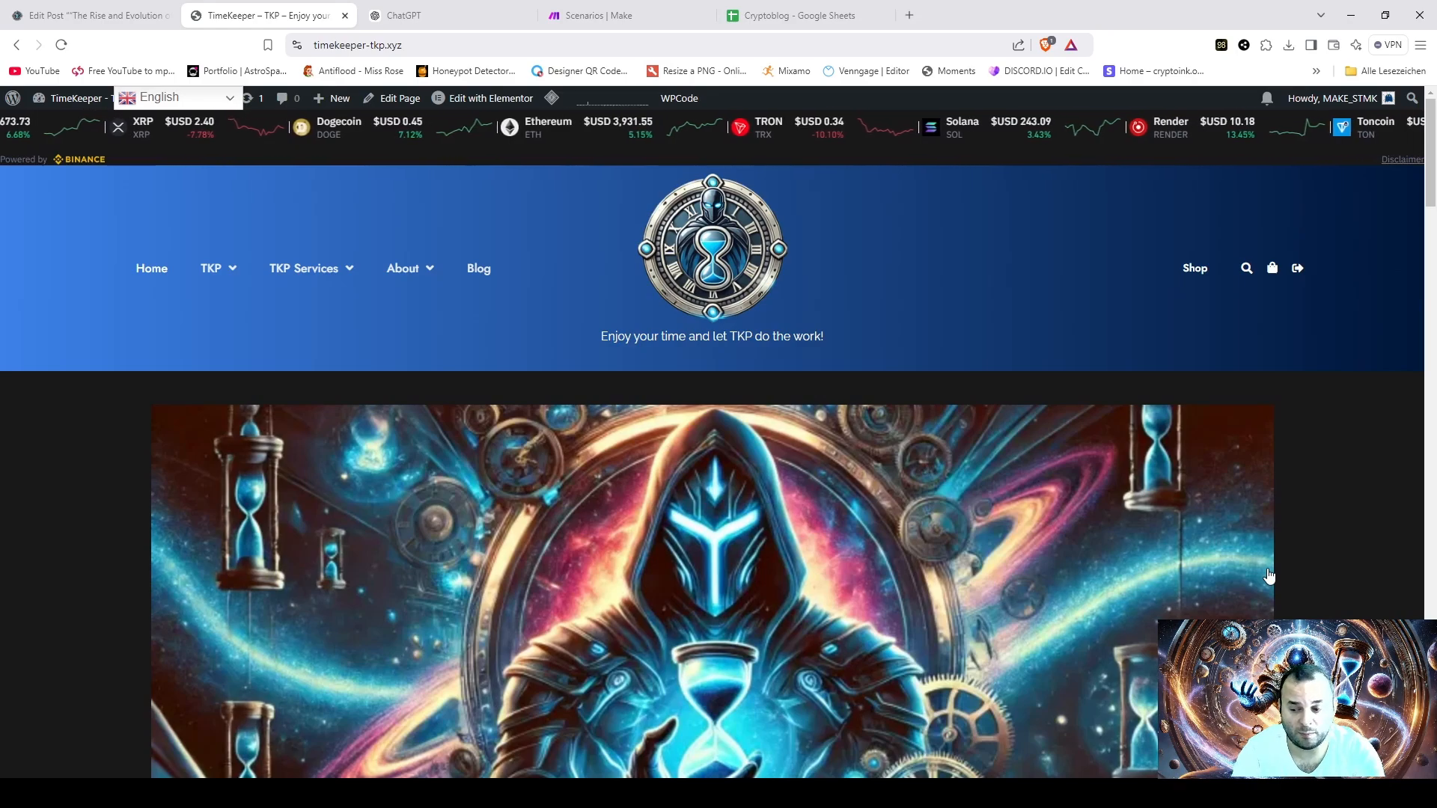
scroll(1269, 577, "down", 1)
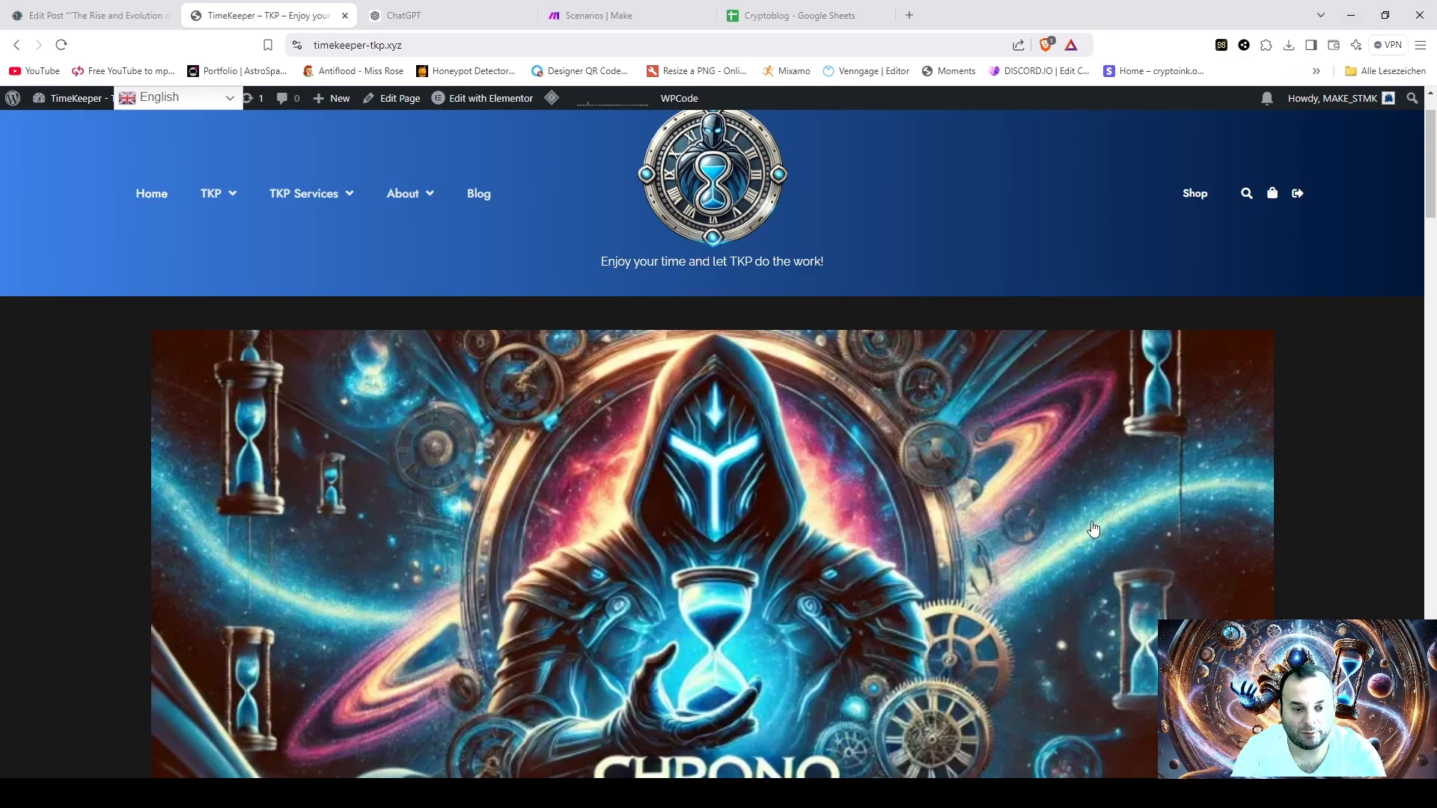
scroll(1136, 529, "down", 3)
scroll(1150, 537, "up", 3)
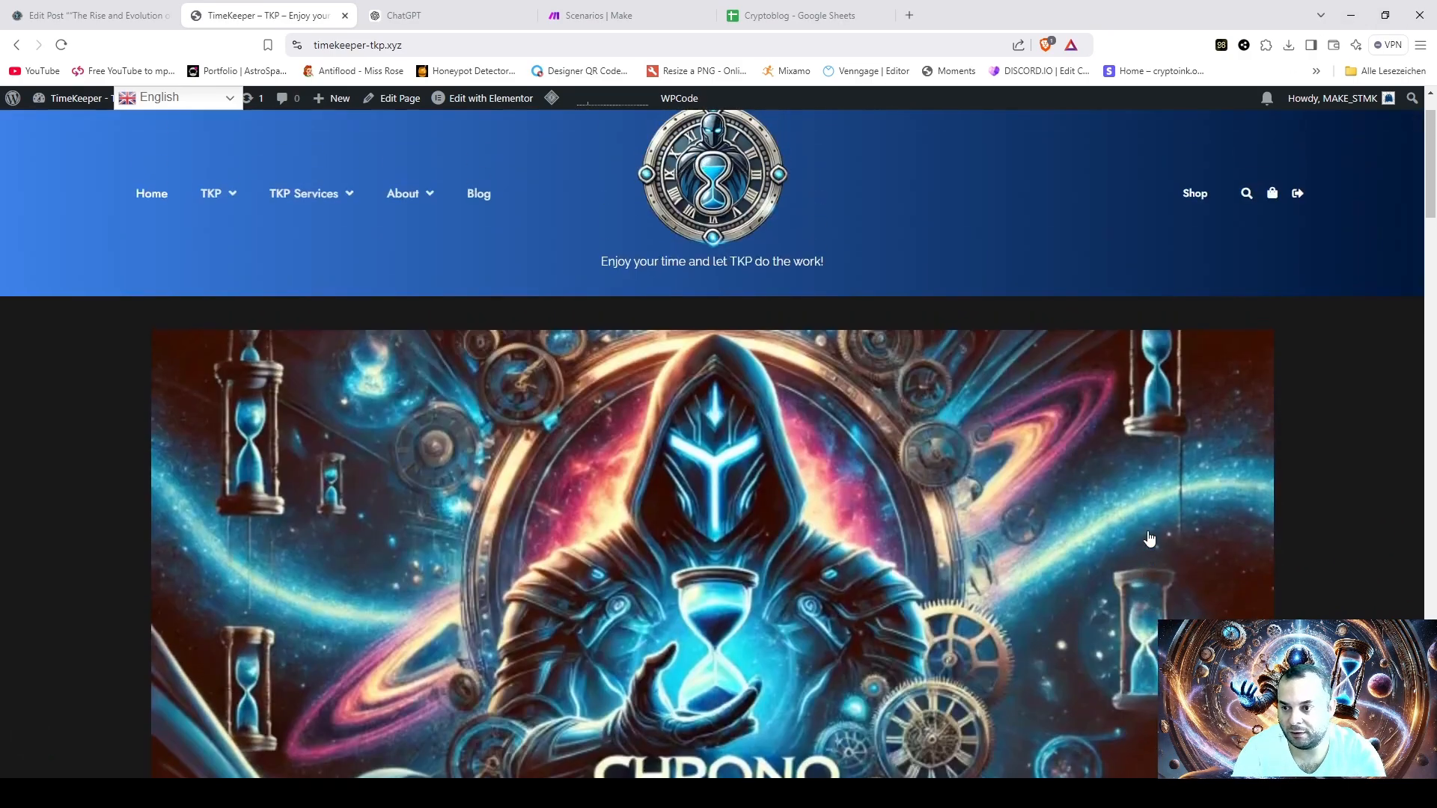